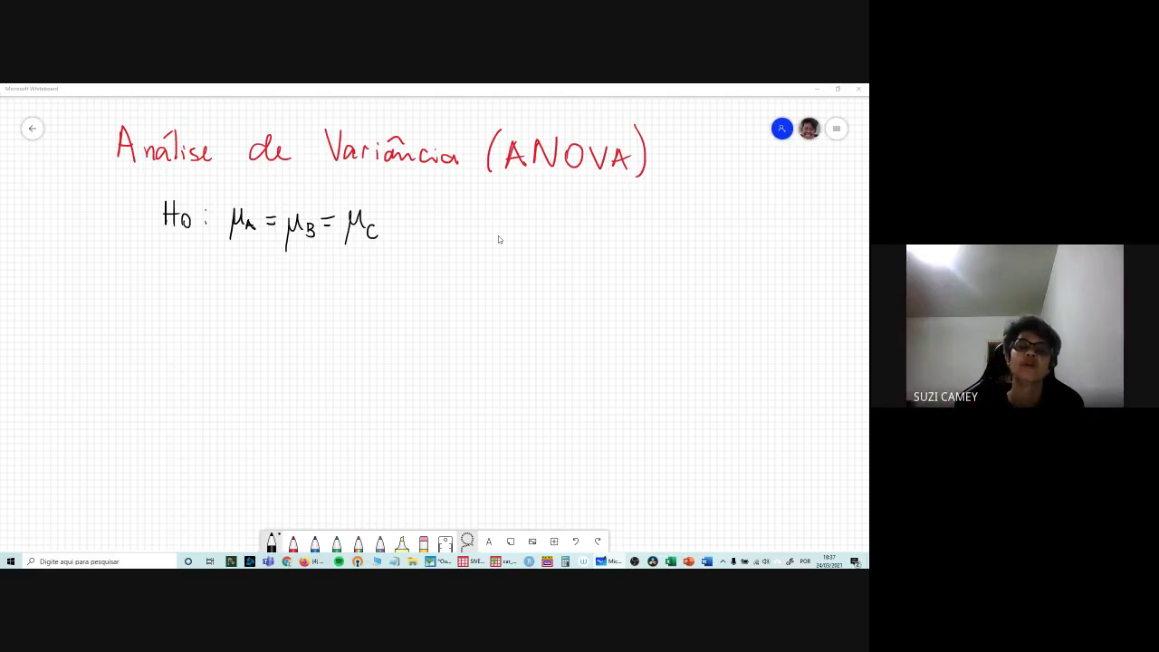
left_click_drag(264, 271, 272, 270)
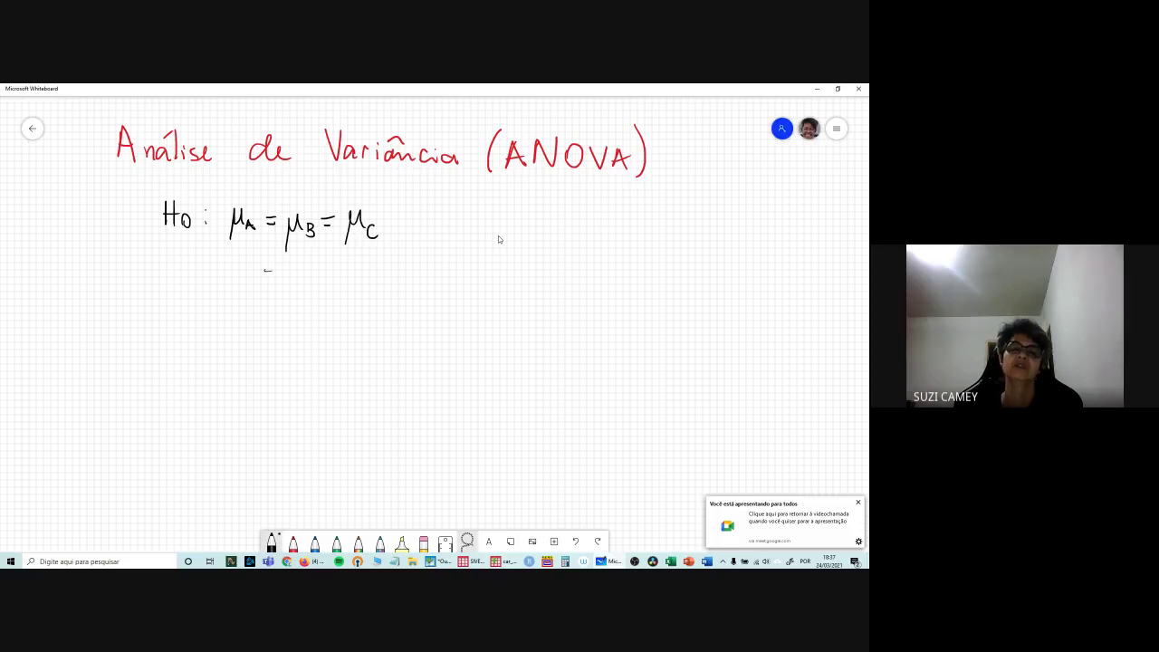
left_click_drag(423, 254, 392, 287)
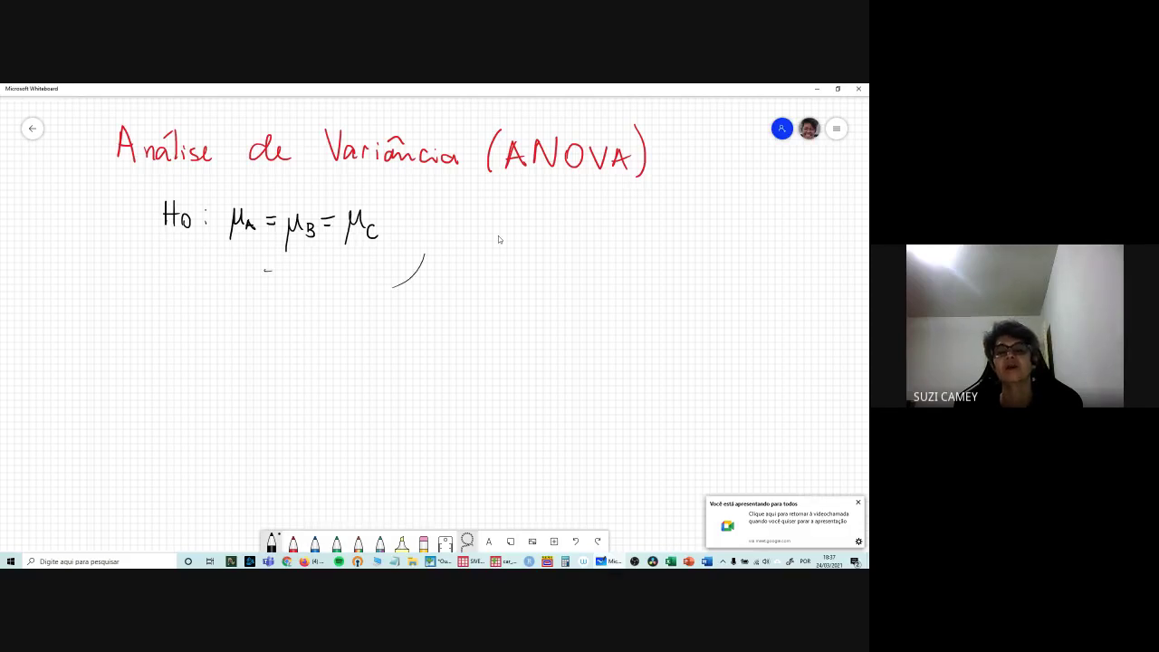
key("ctrl+z")
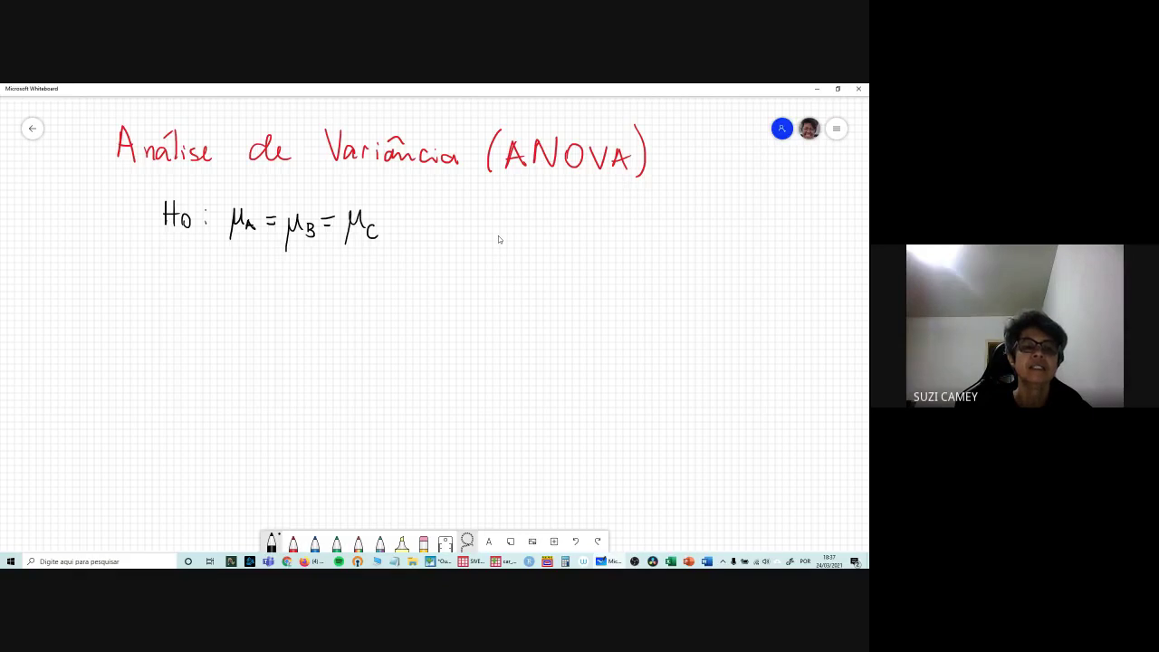
Step: Handwrite "H1: Existem pelo menos 2 médias diferentes." in black below the H0 line and group both hypotheses with a curly brace
left_click_drag(164, 252, 164, 273)
left_click_drag(172, 254, 172, 277)
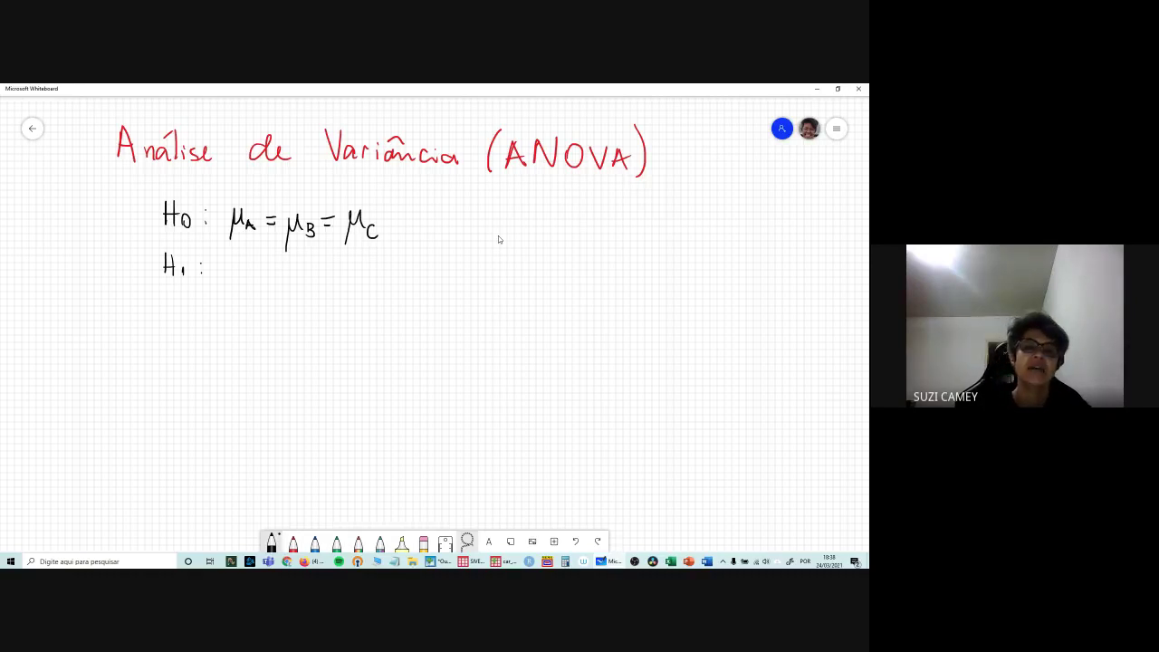
left_click_drag(226, 257, 237, 281)
left_click(575, 540)
mouse_move(226, 257)
left_mouse_down()
mouse_move(237, 279)
mouse_move(239, 256)
mouse_move(235, 269)
left_mouse_up()
left_click_drag(243, 265, 253, 280)
mouse_move(254, 264)
left_mouse_down()
mouse_move(243, 281)
mouse_move(284, 281)
left_mouse_up()
left_click_drag(277, 270, 292, 269)
left_click_drag(287, 275, 344, 299)
left_click_drag(344, 273, 376, 286)
mouse_move(389, 277)
left_mouse_down()
mouse_move(380, 282)
mouse_move(389, 276)
left_mouse_up()
mouse_move(408, 275)
left_mouse_down()
mouse_move(406, 288)
mouse_move(572, 289)
left_mouse_up()
mouse_move(581, 260)
left_mouse_down()
mouse_move(583, 290)
mouse_move(608, 292)
left_mouse_up()
left_click_drag(612, 282, 621, 294)
left_click_drag(566, 257, 576, 252)
mouse_move(650, 275)
left_mouse_down()
mouse_move(660, 264)
mouse_move(664, 288)
left_mouse_up()
mouse_move(667, 281)
left_mouse_down()
mouse_move(679, 314)
mouse_move(696, 279)
left_mouse_up()
left_click_drag(695, 284, 714, 290)
left_click_drag(714, 291, 728, 295)
left_click_drag(721, 281, 743, 294)
left_click_drag(748, 284, 755, 297)
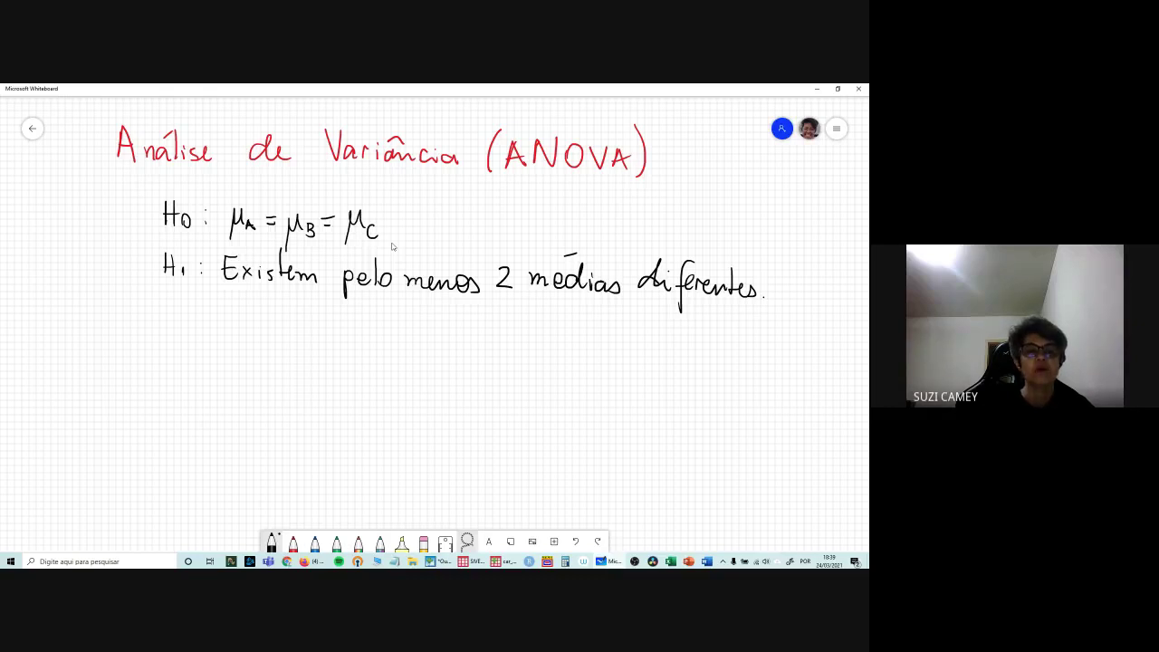
left_click_drag(153, 195, 142, 281)
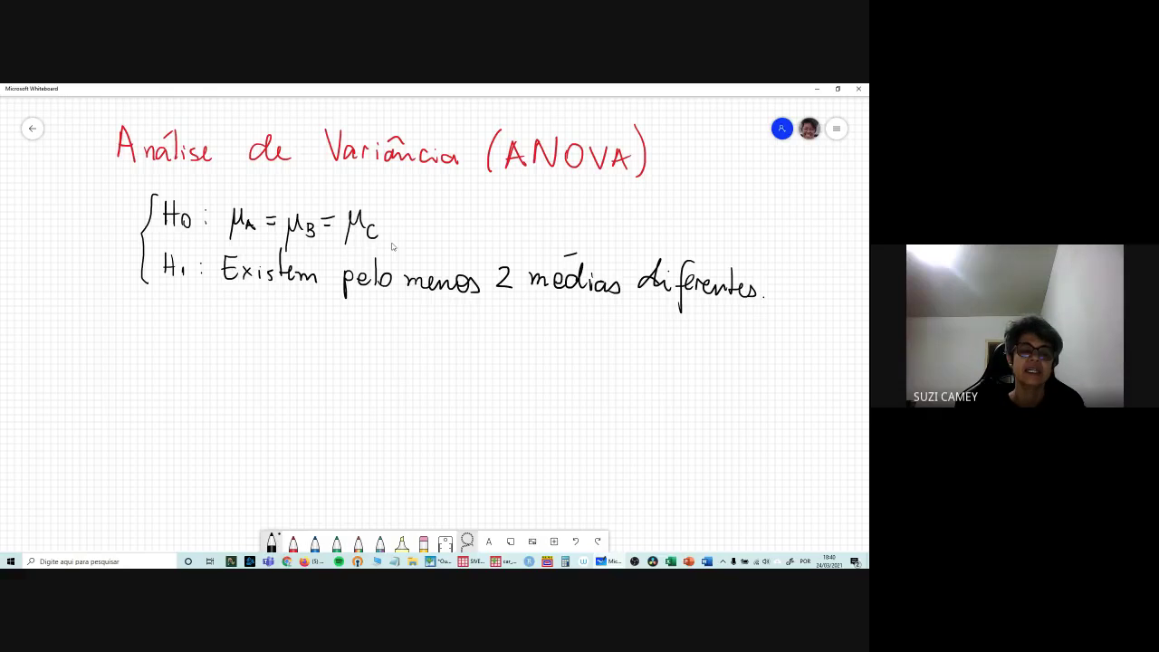
Step: Handwrite "Estatística do Teste ~ F(n, m)" below the hypotheses, with an arrow from n and m to "graus de liberdade"
left_click_drag(214, 348, 229, 367)
mouse_move(218, 349)
left_mouse_down()
mouse_move(228, 347)
mouse_move(232, 369)
left_mouse_up()
mouse_move(246, 338)
left_mouse_down()
mouse_move(248, 367)
mouse_move(280, 373)
left_mouse_up()
left_click_drag(273, 358, 295, 370)
left_click_drag(307, 367, 296, 378)
left_click_drag(313, 337, 316, 380)
left_click_drag(308, 364, 347, 378)
mouse_move(353, 367)
left_mouse_down()
mouse_move(345, 377)
mouse_move(370, 384)
mouse_move(417, 382)
left_mouse_up()
mouse_move(456, 352)
left_mouse_down()
mouse_move(458, 384)
mouse_move(469, 353)
left_mouse_up()
left_click_drag(467, 373, 482, 382)
mouse_move(494, 346)
left_mouse_down()
mouse_move(495, 384)
mouse_move(501, 362)
left_mouse_up()
mouse_move(499, 375)
left_mouse_down()
mouse_move(510, 383)
mouse_move(563, 367)
mouse_move(589, 378)
mouse_move(609, 345)
left_mouse_up()
mouse_move(589, 365)
left_mouse_down()
mouse_move(604, 362)
mouse_move(622, 385)
mouse_move(680, 381)
left_mouse_up()
mouse_move(695, 339)
left_mouse_down()
mouse_move(694, 385)
mouse_move(650, 412)
mouse_move(714, 406)
mouse_move(681, 411)
mouse_move(738, 424)
mouse_move(801, 404)
mouse_move(768, 447)
mouse_move(786, 453)
mouse_move(733, 487)
mouse_move(755, 487)
left_mouse_up()
mouse_move(759, 482)
left_mouse_down()
mouse_move(797, 462)
mouse_move(819, 487)
left_mouse_up()
left_click_drag(825, 481, 838, 485)
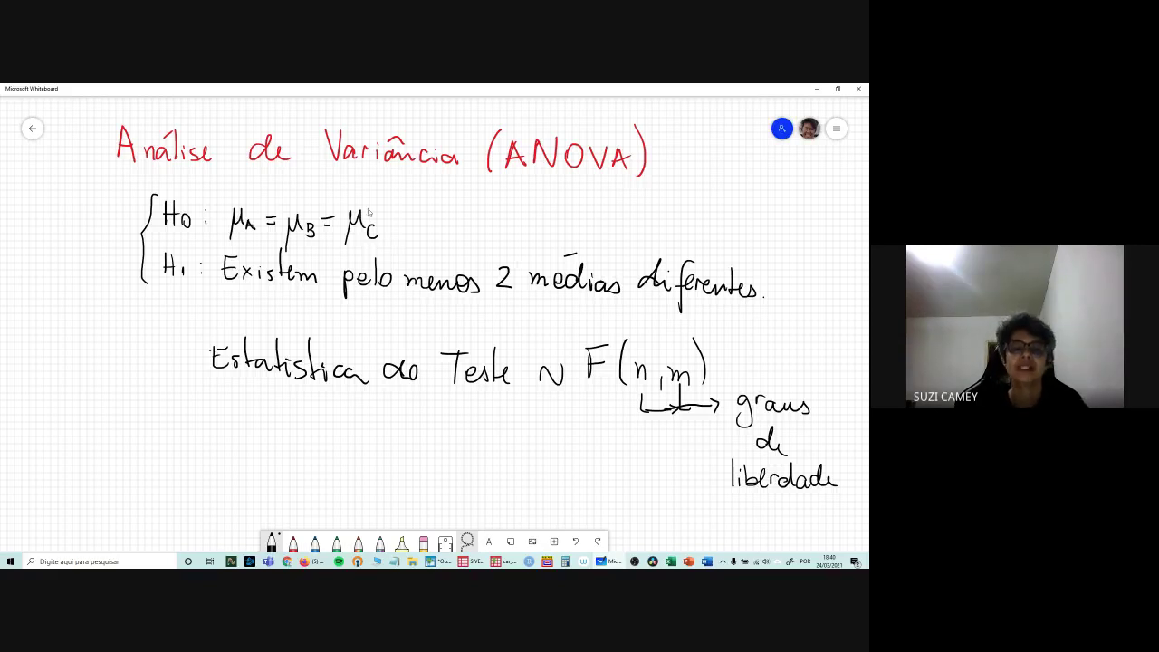
Step: Switch to the car_sales.sav data in PASW Statistics and browse for a data file down to drive D's PASWStatistics18 installation folder
left_click(500, 565)
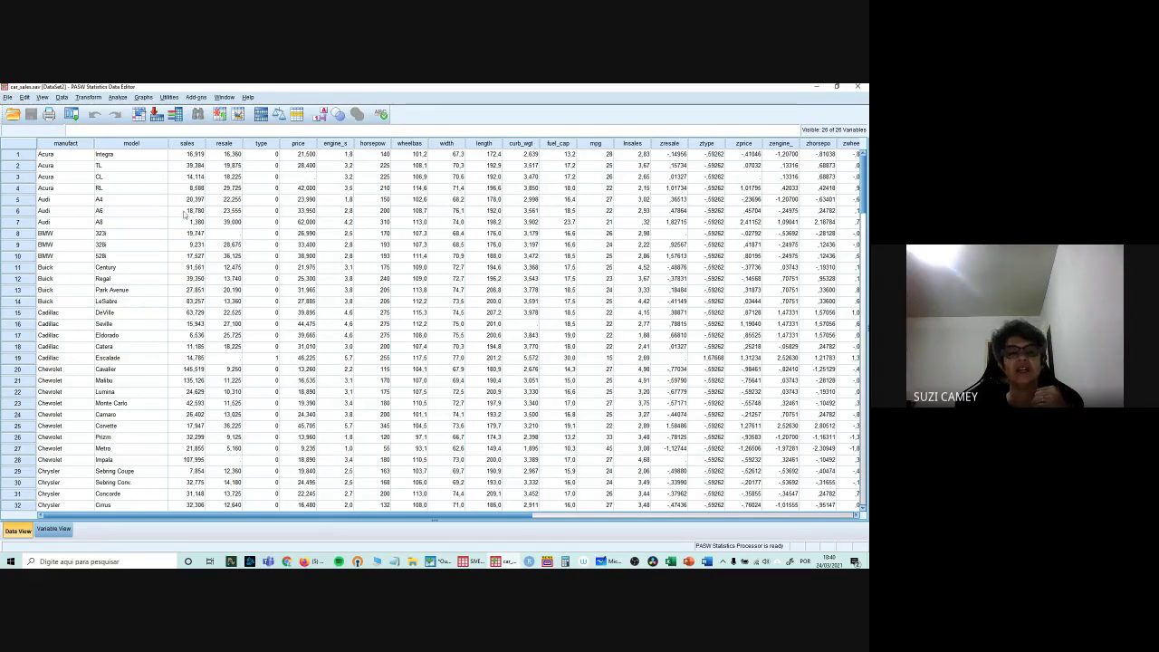
left_click(8, 97)
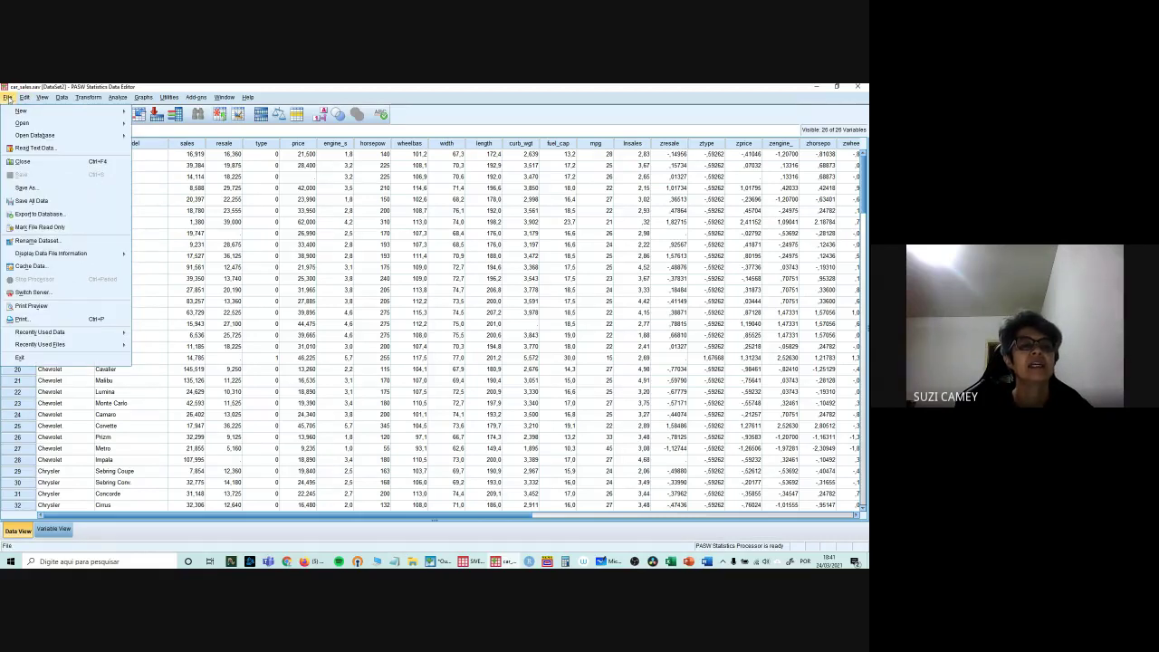
mouse_move(22, 123)
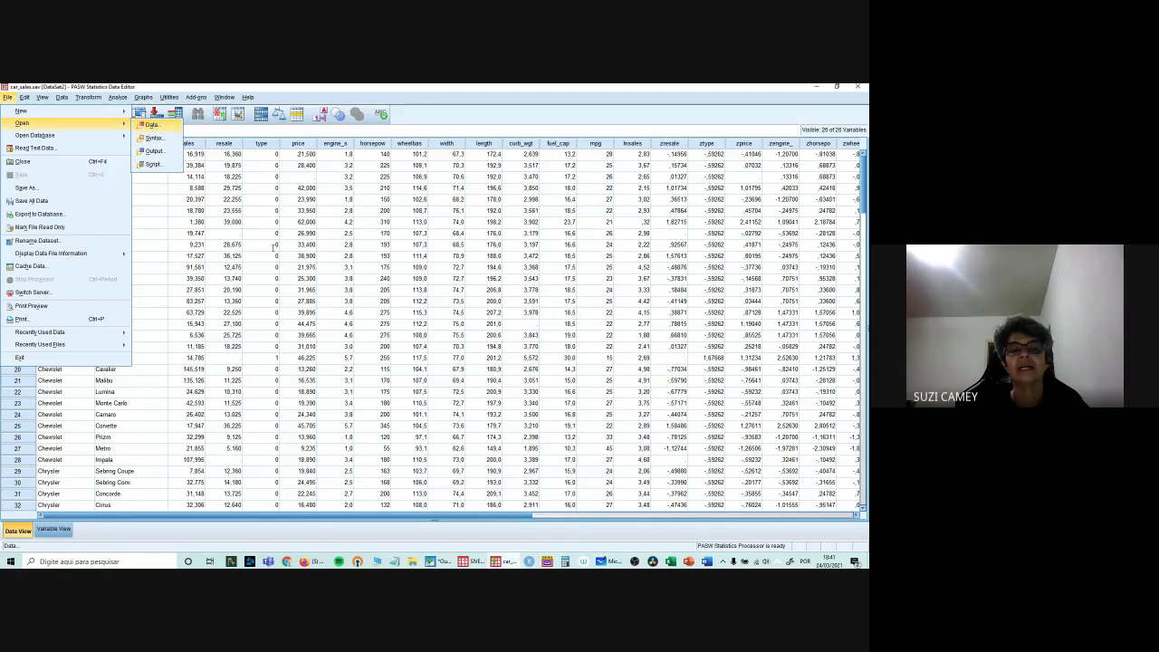
key("Return")
left_click(409, 271)
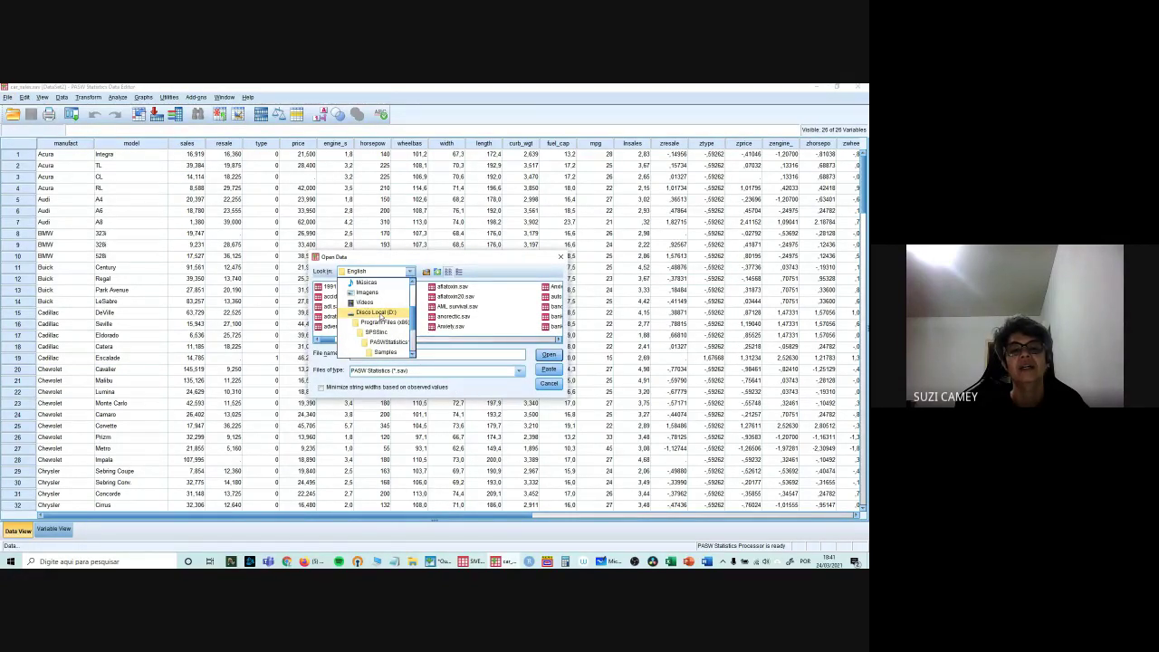
left_click(376, 312)
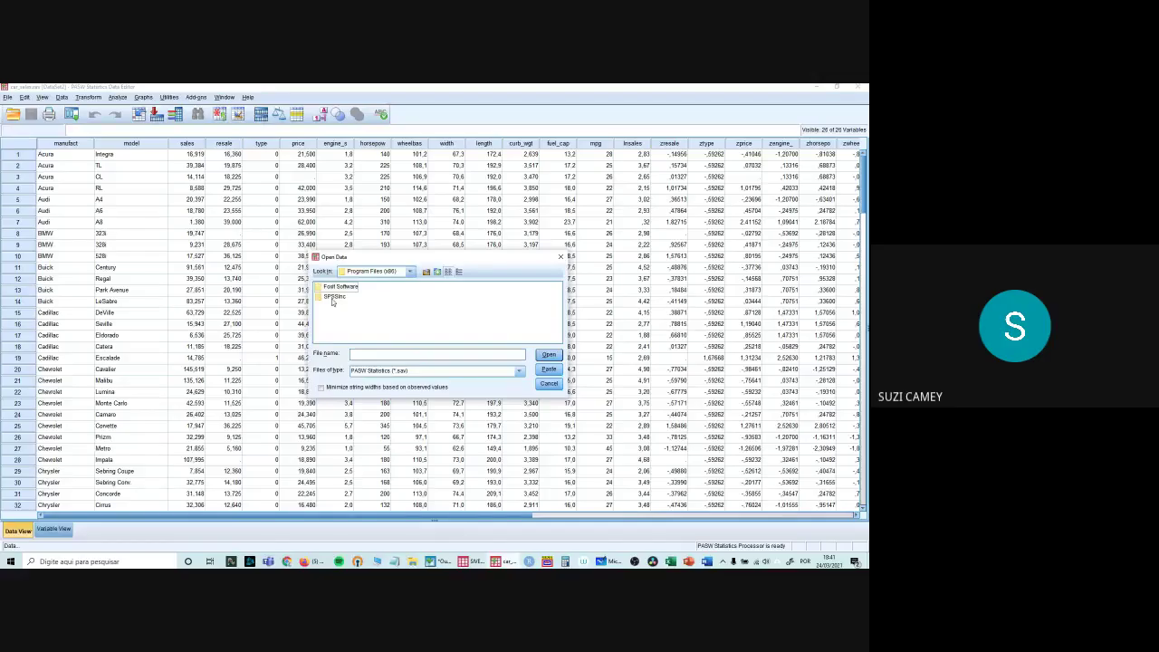
double_click(332, 299)
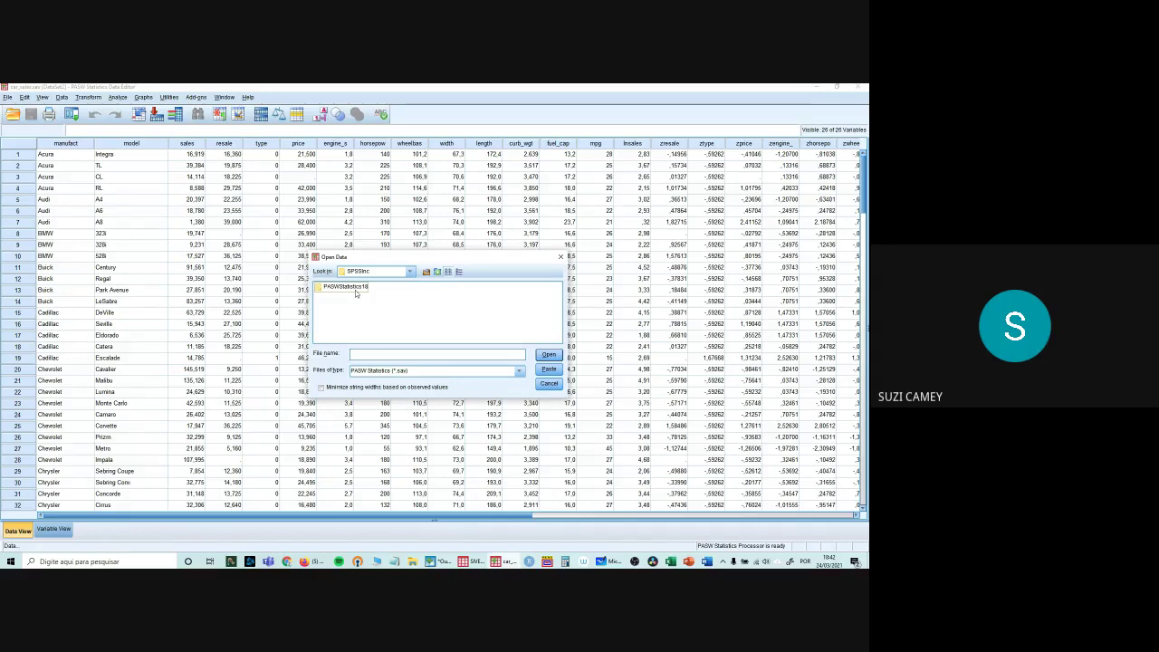
double_click(355, 288)
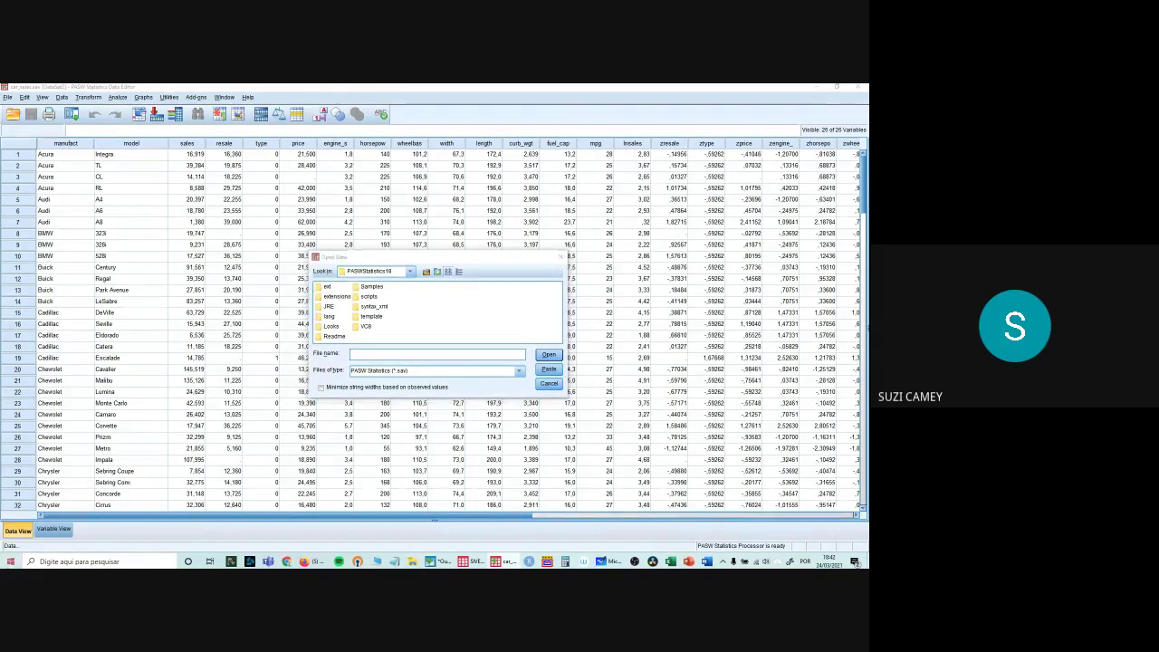
Step: Look through the SPSS Inc group among the installed Windows programs, then return to the Open Data dialog
key("super")
scroll(64, 390, "down", 10)
scroll(67, 421, "down", 10)
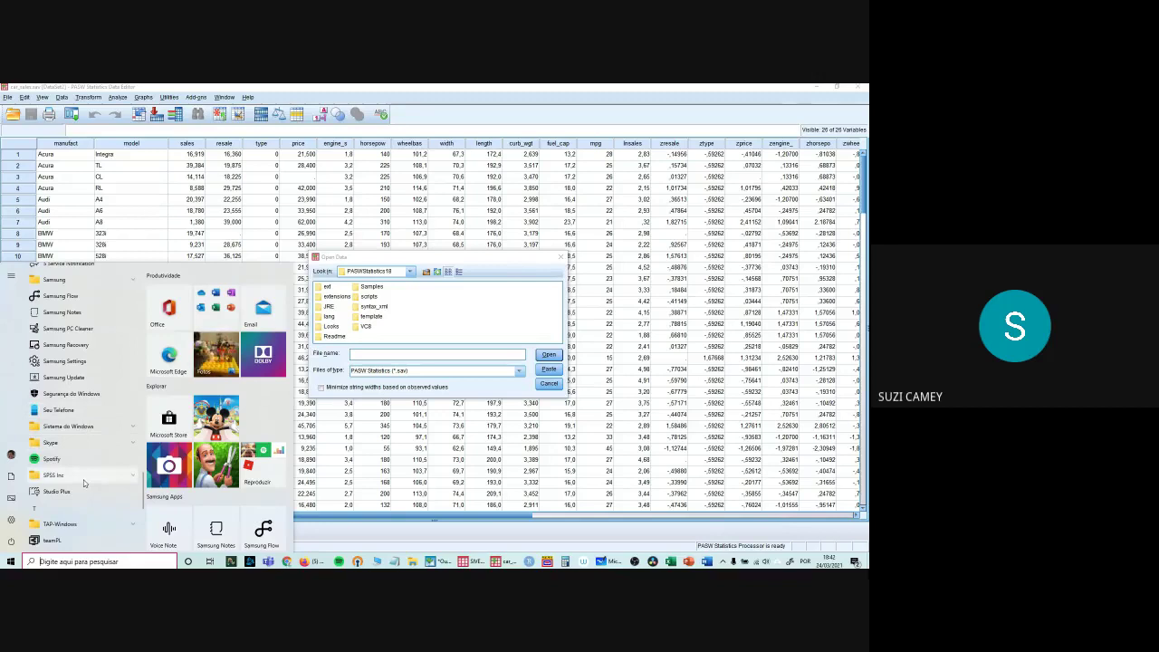
left_click(50, 474)
scroll(80, 438, "down", 2)
scroll(77, 425, "down", 3)
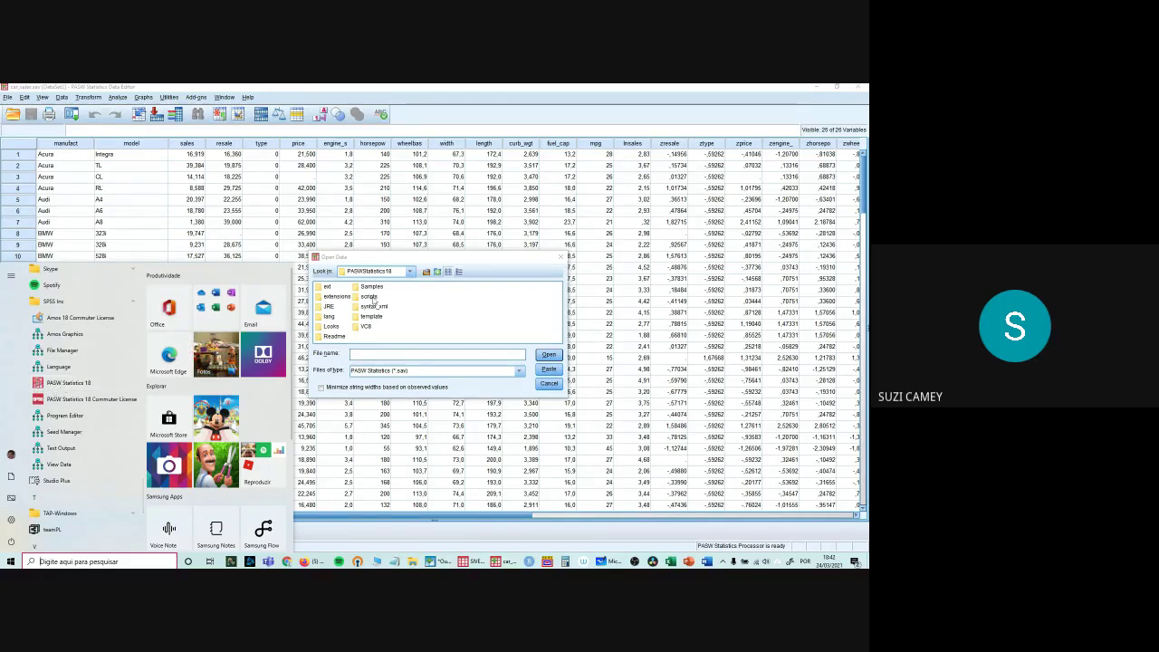
left_click(414, 283)
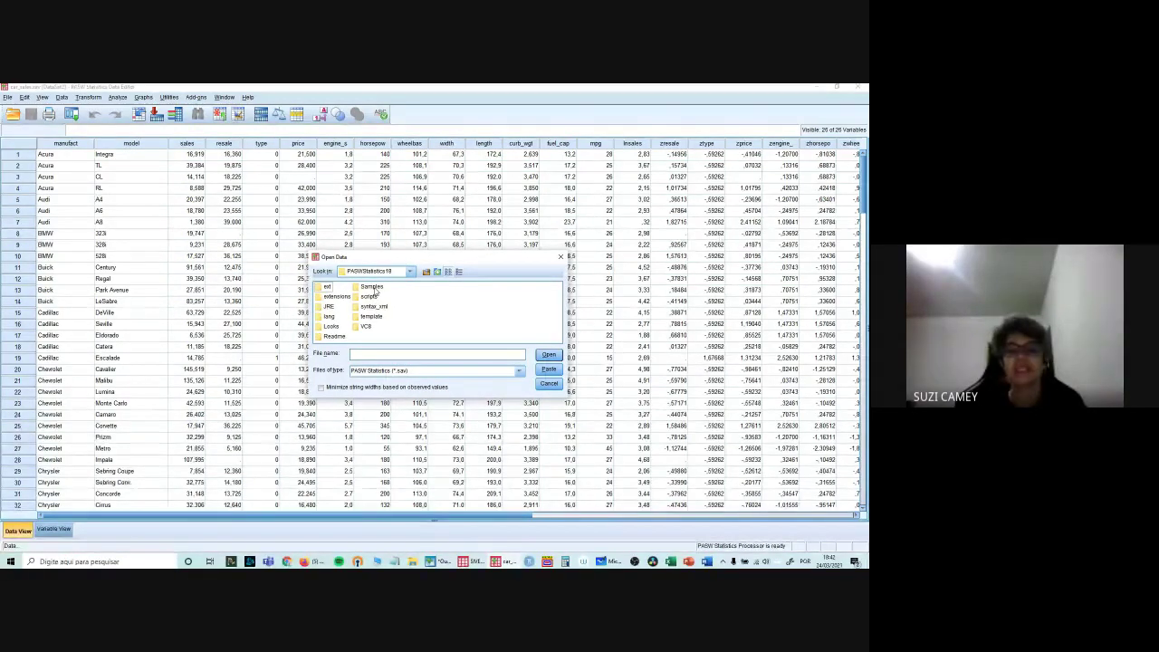
Step: Browse the sample data files in the English subfolder of Samples and leave the dialog without opening a file
double_click(375, 289)
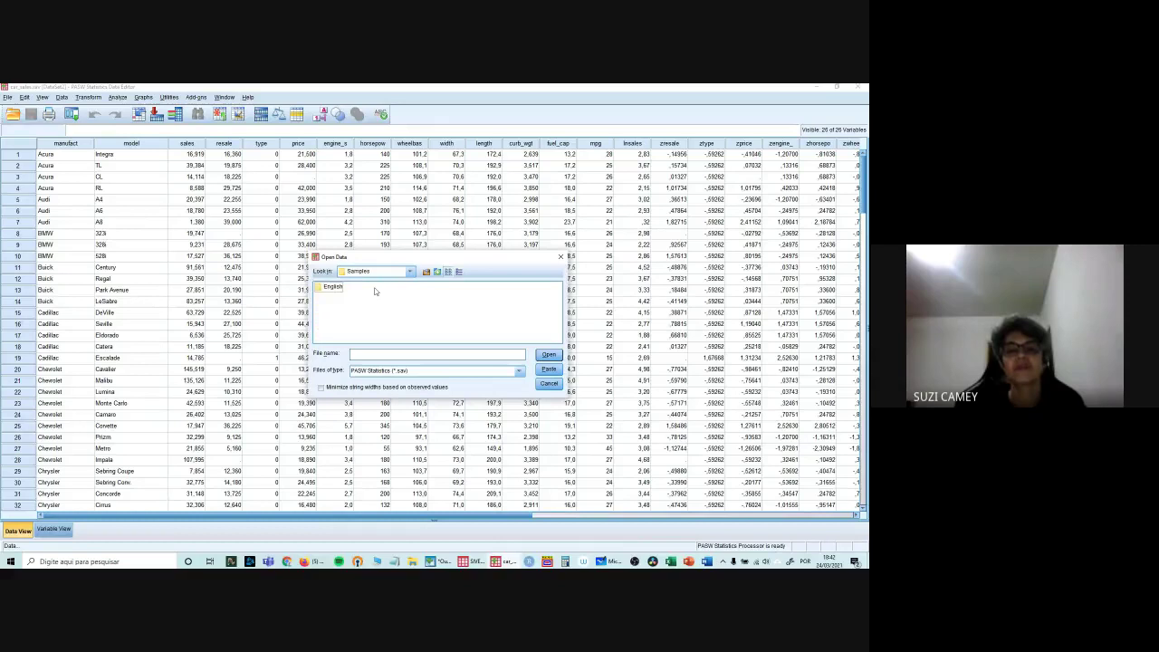
left_click(329, 288)
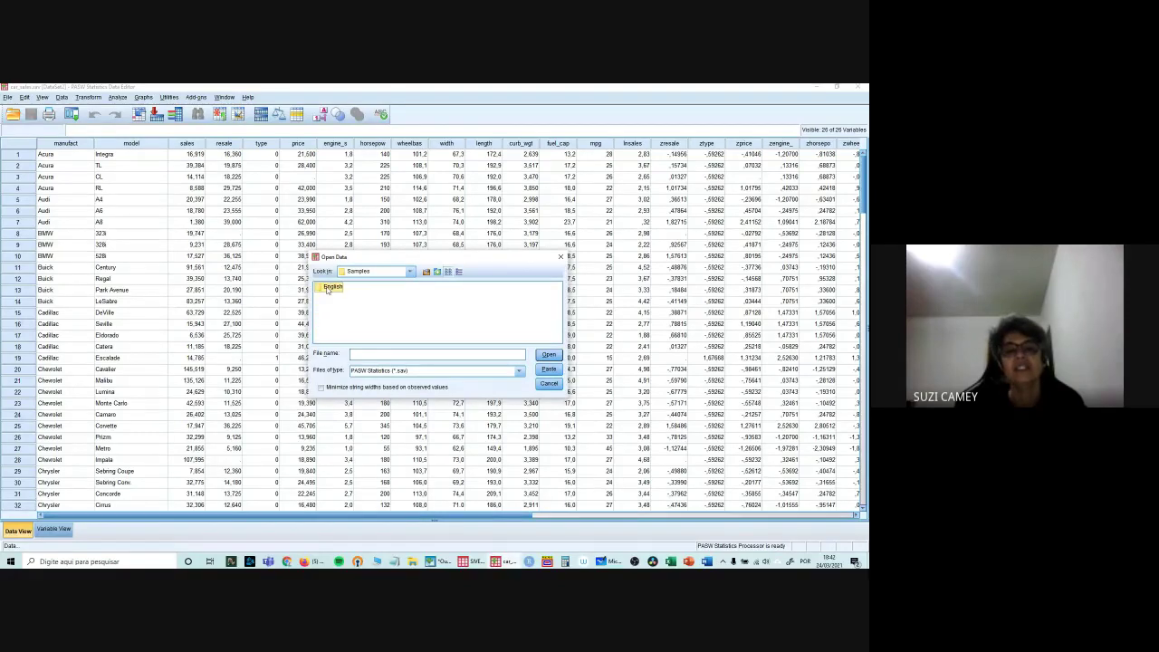
double_click(329, 288)
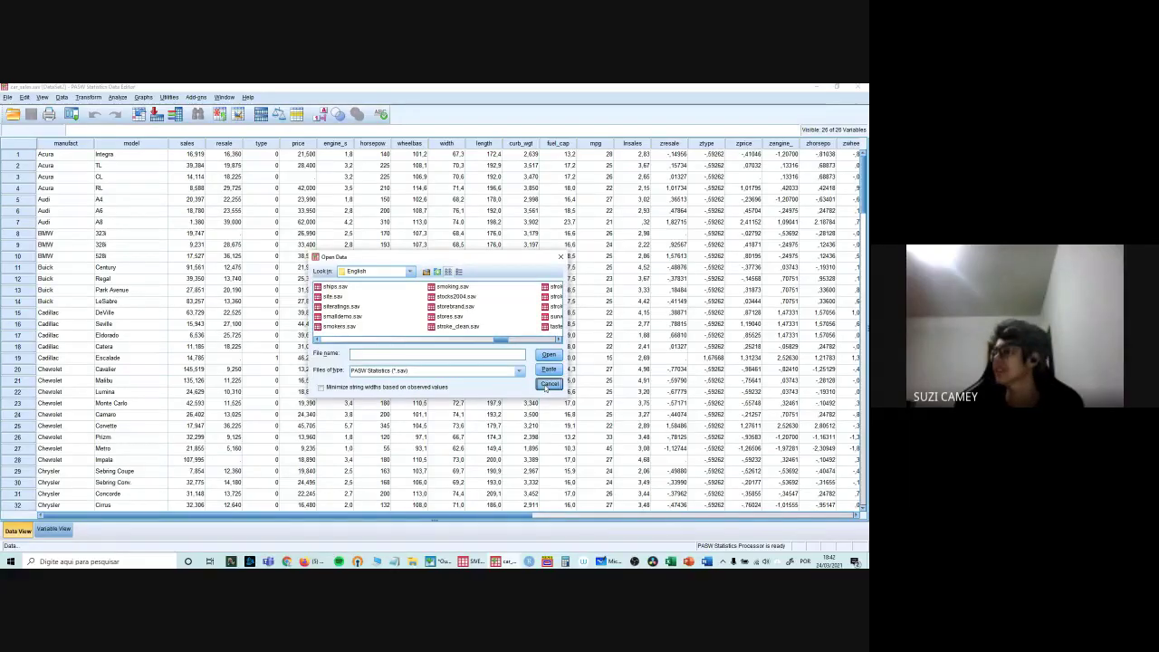
left_click(549, 384)
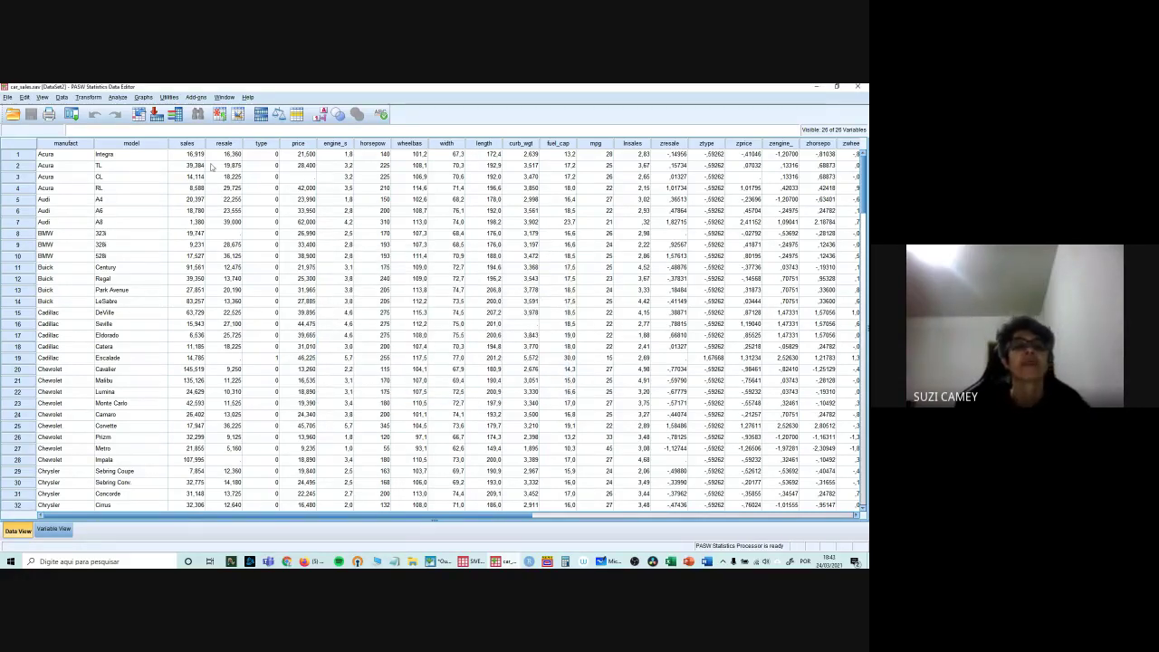
Step: Open the online help topics, expand Data Files, widen and reposition the help window, and bring up its keyword search
left_click(247, 97)
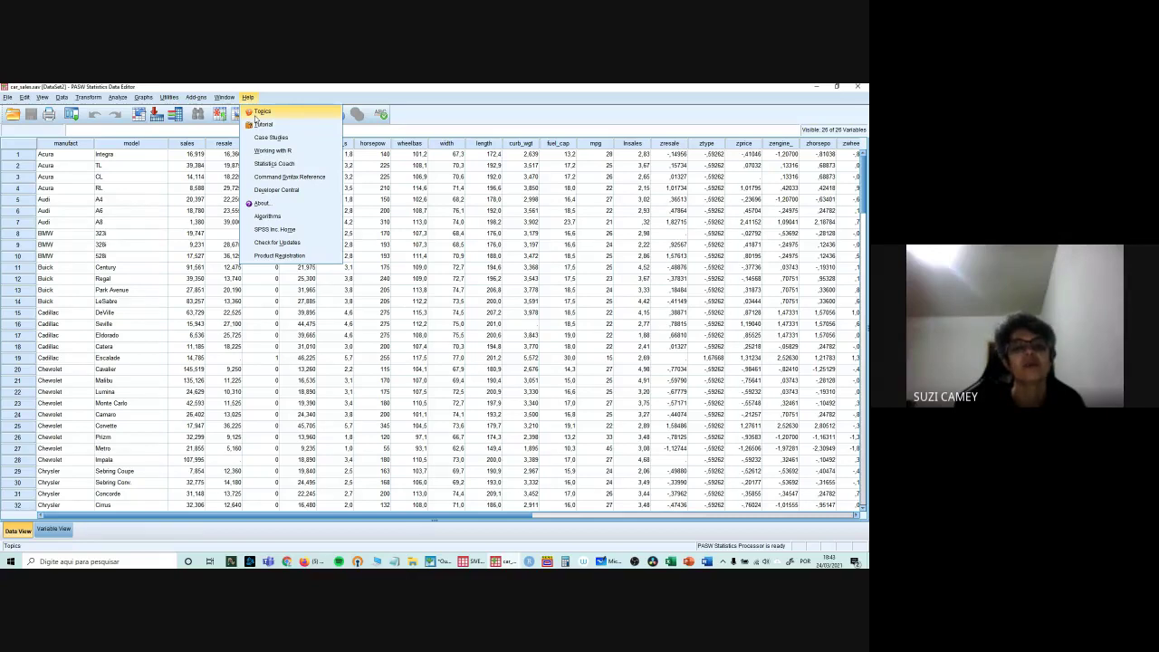
left_click(259, 112)
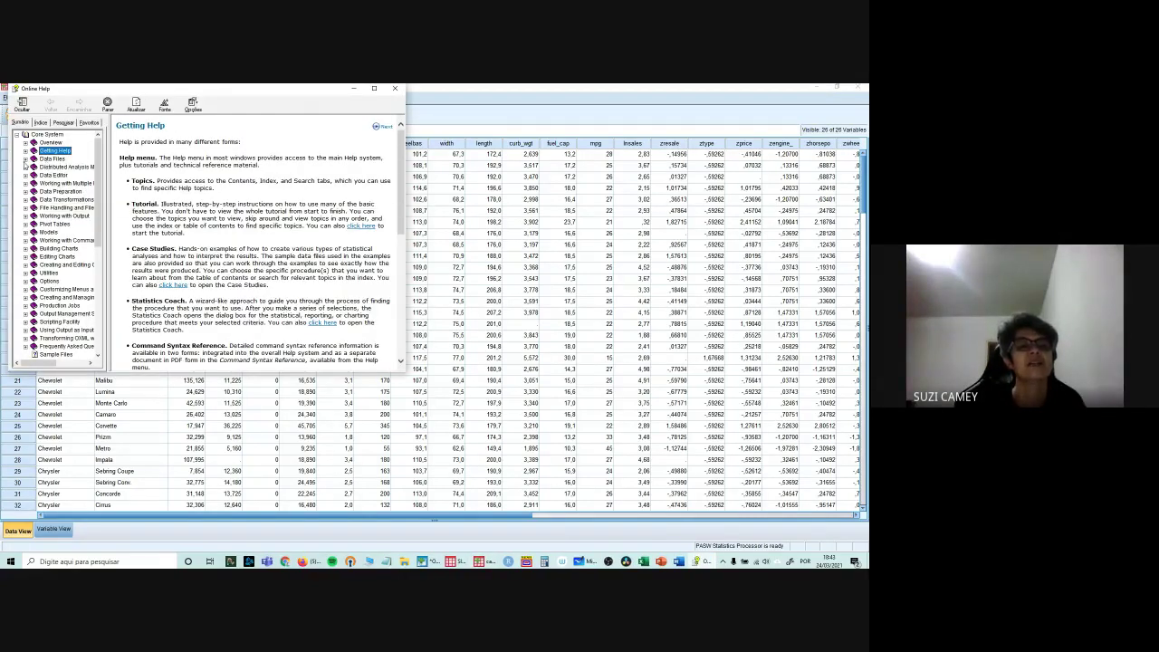
left_click(26, 159)
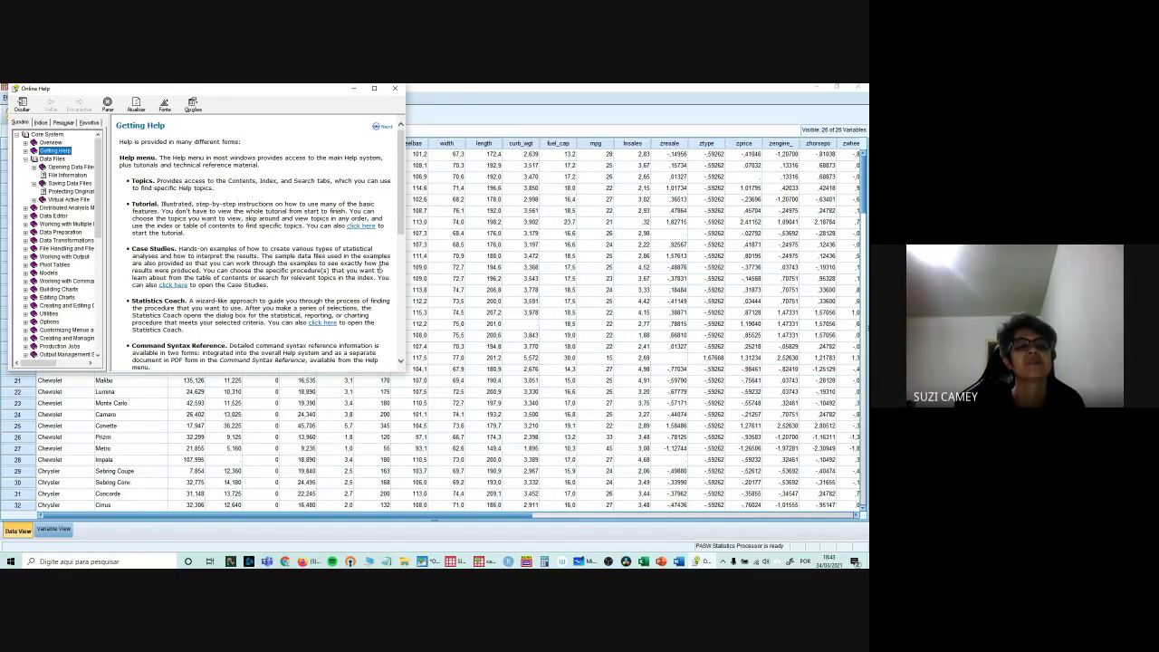
left_click_drag(405, 369, 690, 367)
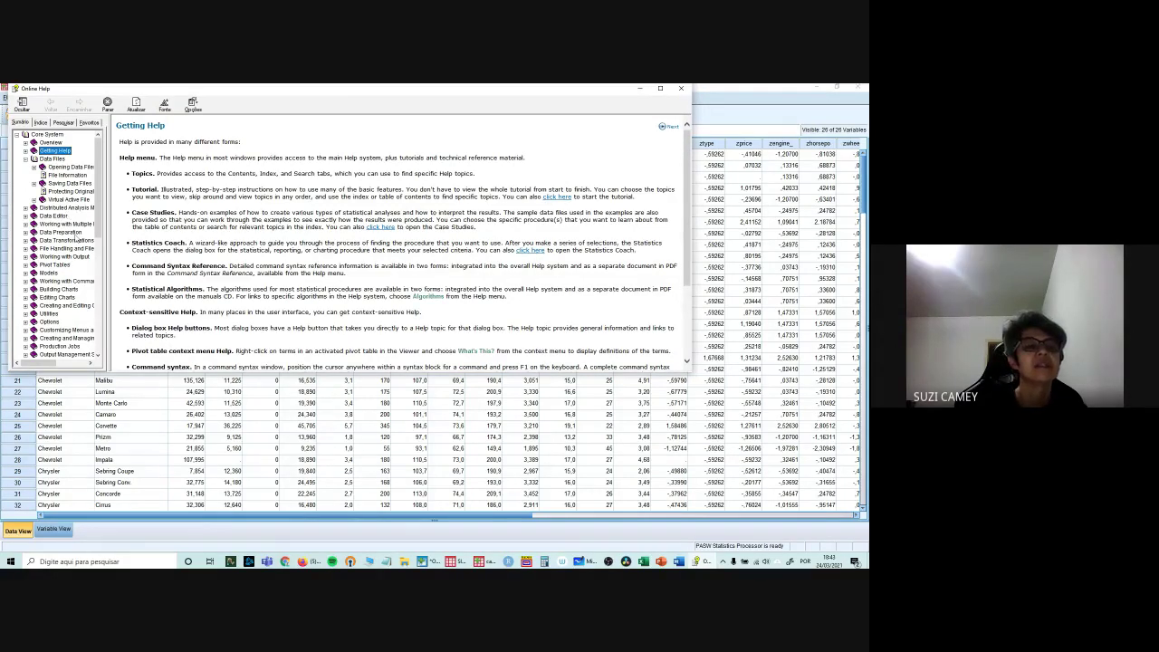
left_click(40, 123)
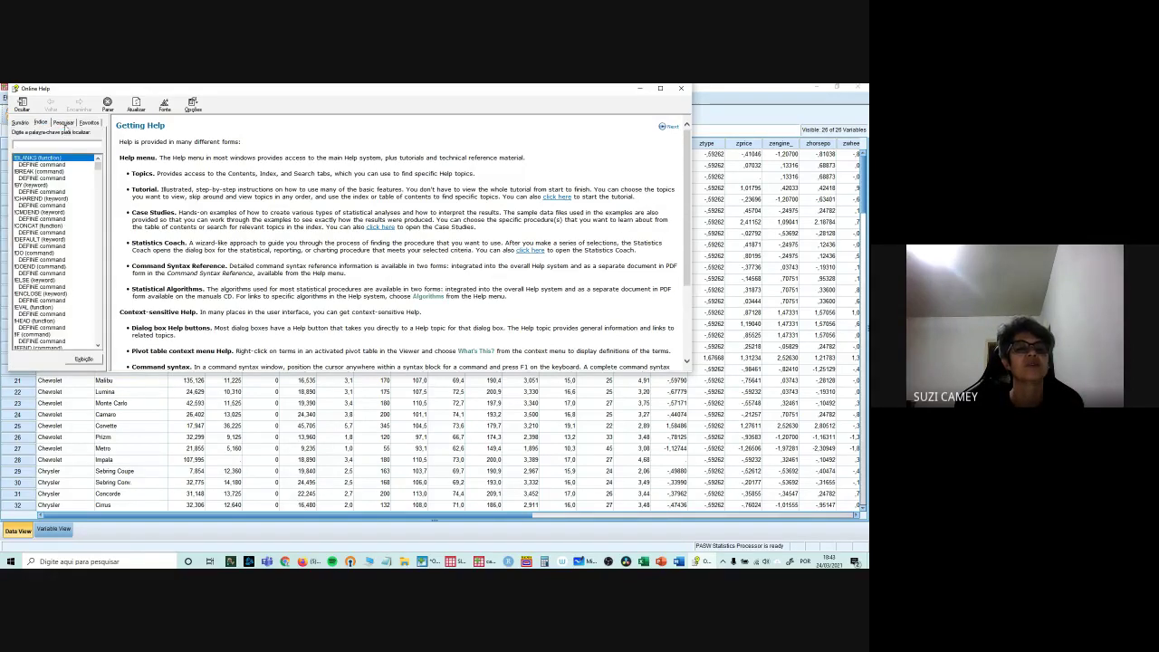
left_click_drag(154, 93, 288, 168)
left_click(187, 195)
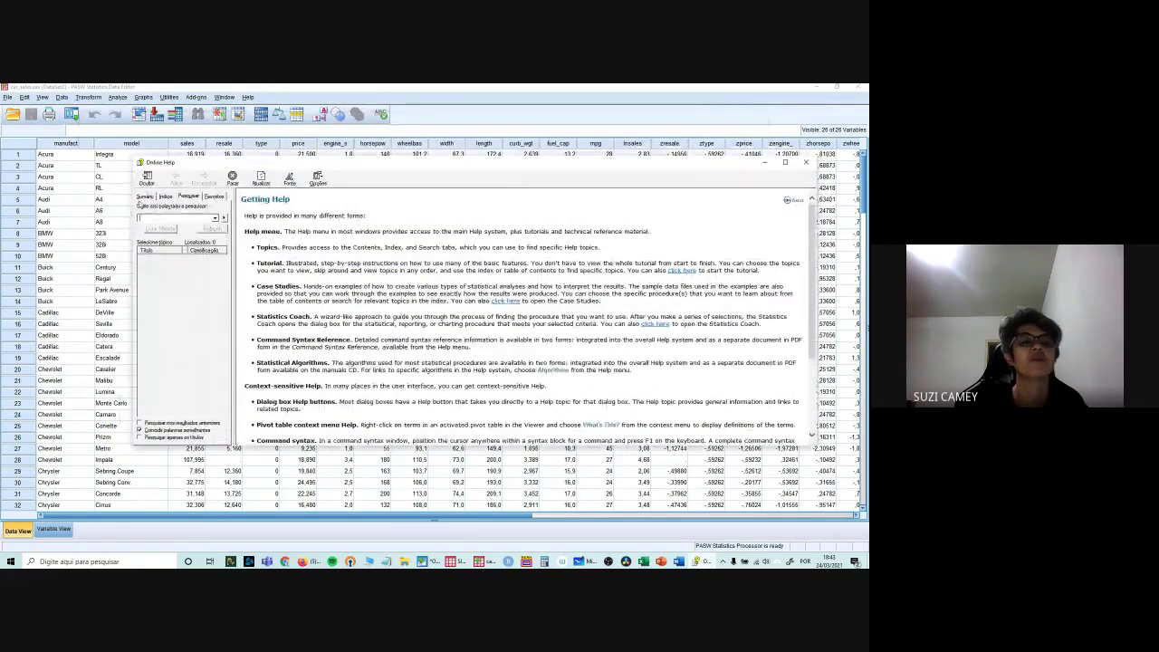
Step: Search the help for car_sales.sav and open the Sample Files topic
type("corr")
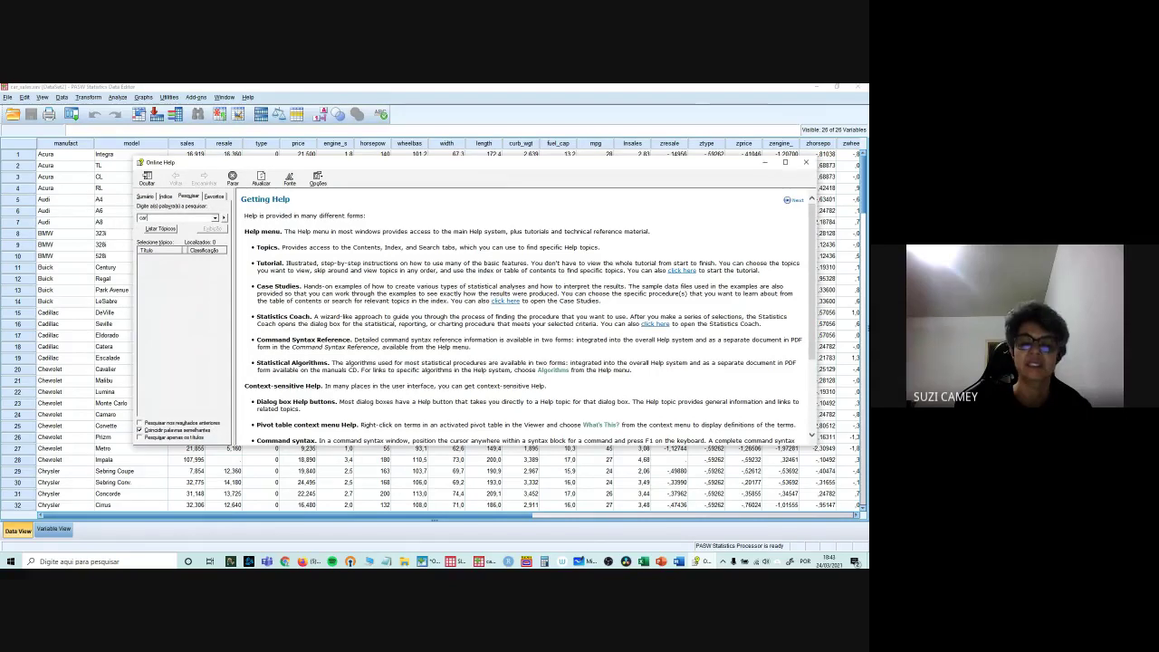
type("elation")
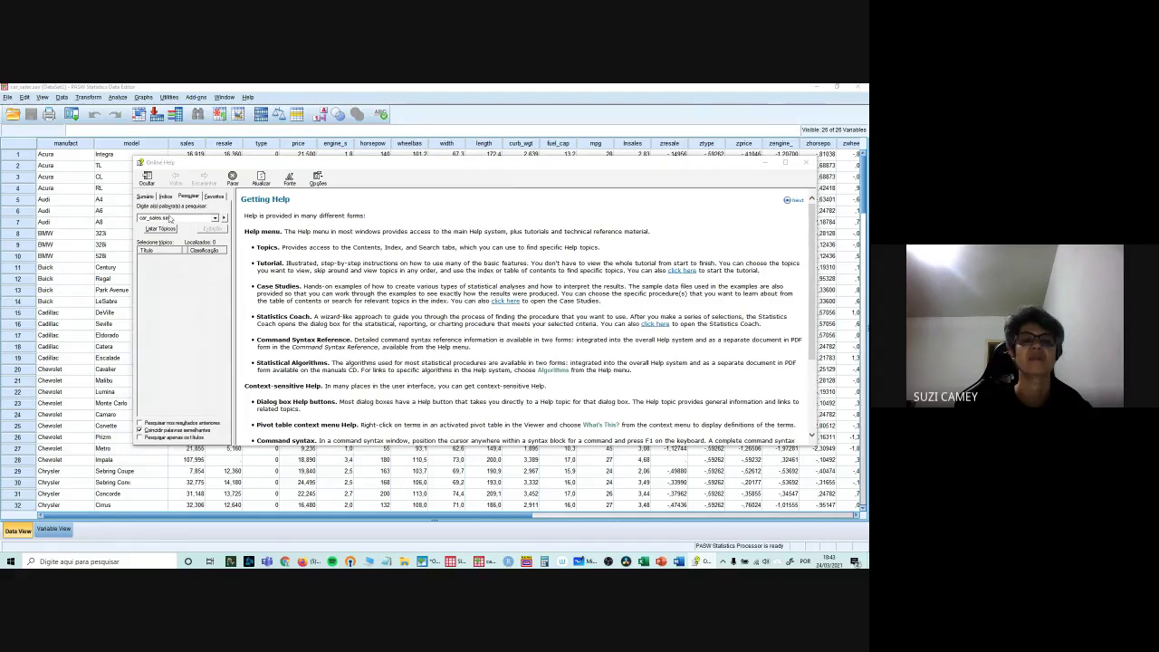
key("Return")
left_click(159, 259)
double_click(163, 260)
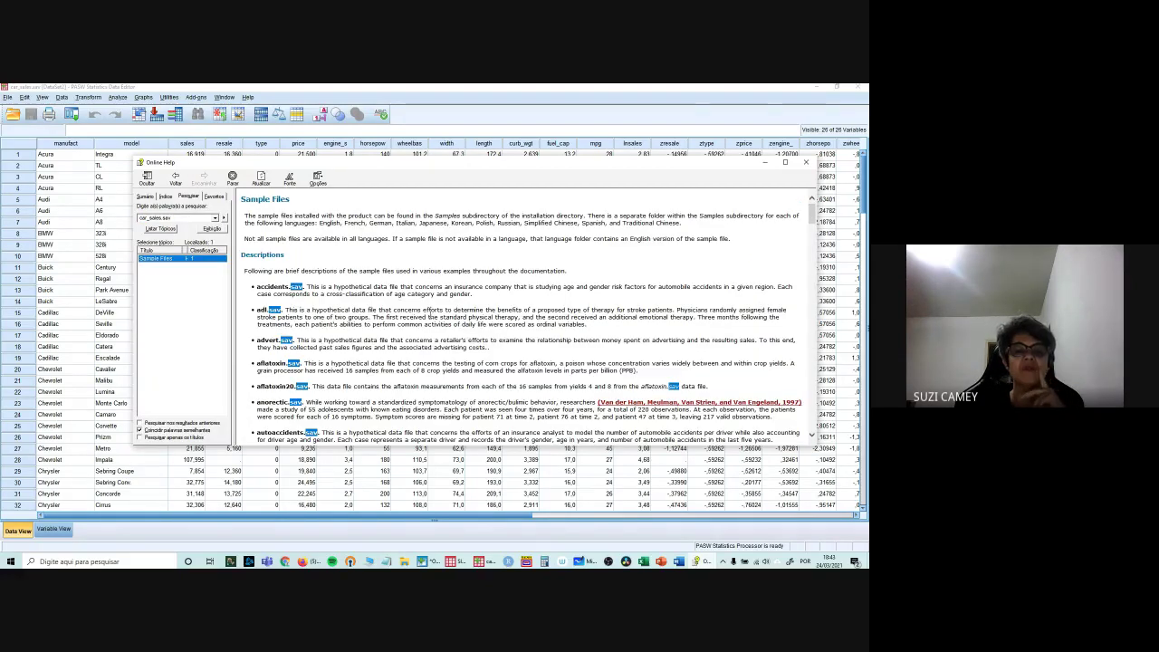
Step: Read the description of car_sales.sav in the Sample Files topic and close the help window
scroll(417, 310, "down", 2)
scroll(417, 309, "up", 2)
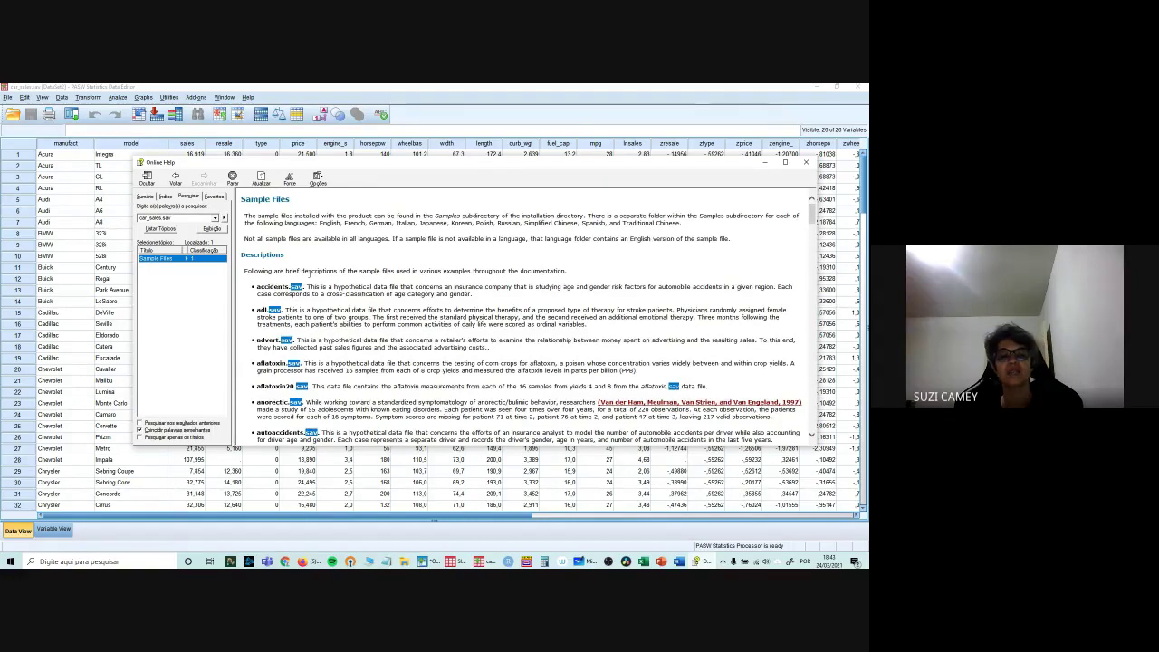
scroll(314, 306, "down", 6)
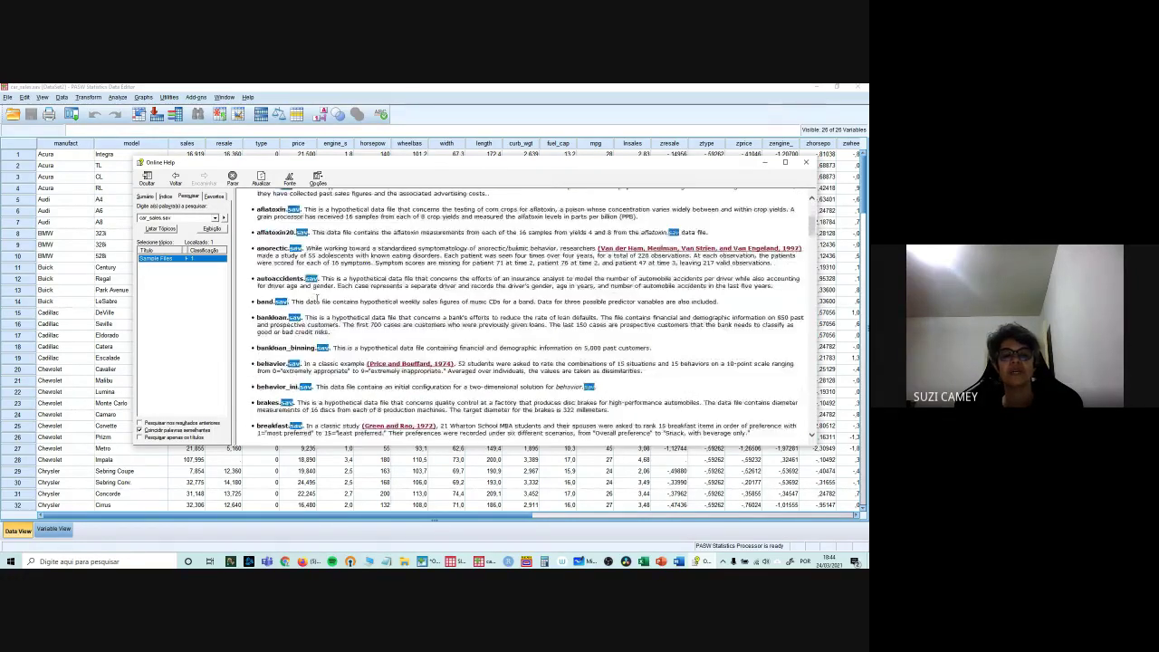
scroll(316, 299, "down", 4)
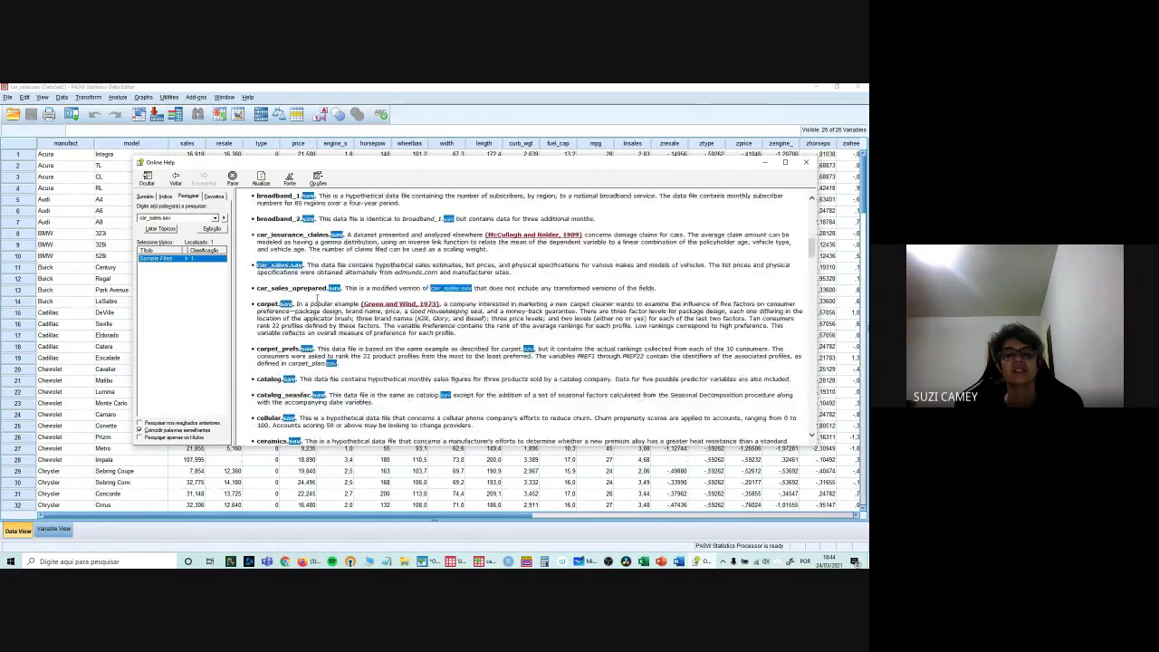
left_click(324, 264)
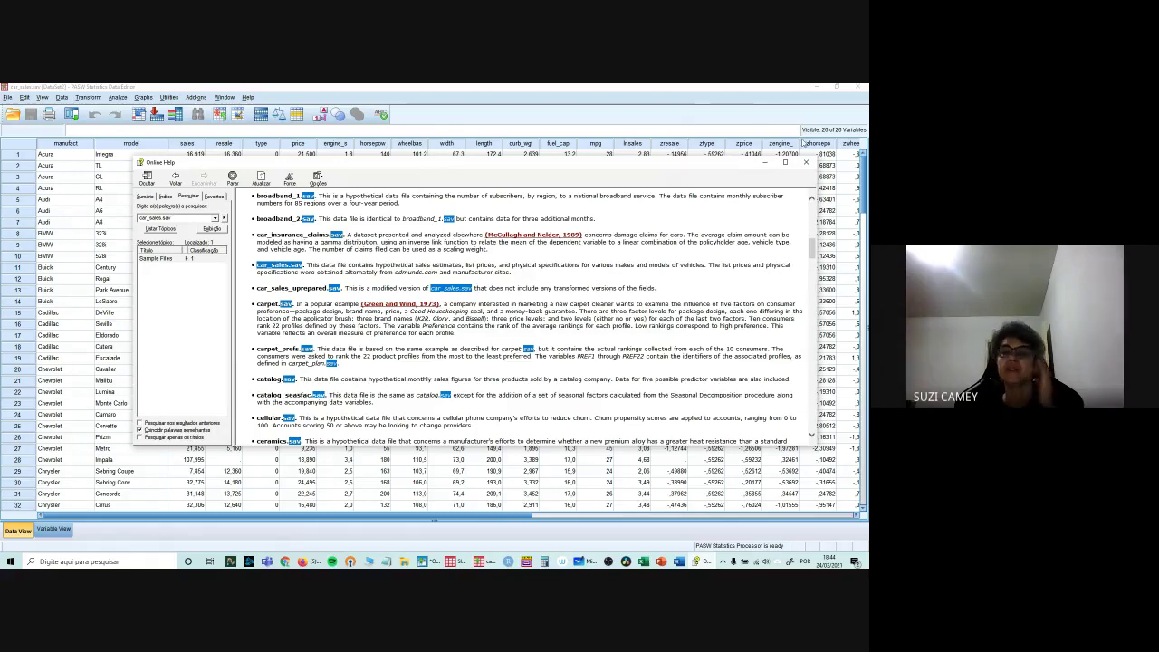
left_click(809, 165)
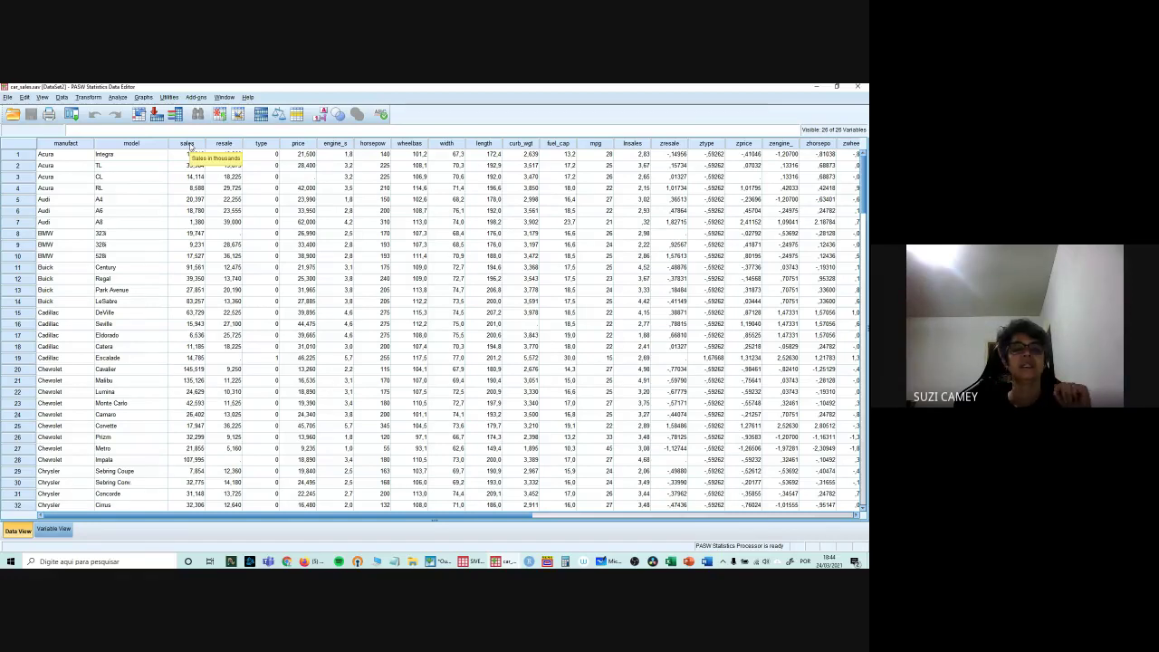
Step: Compare the data values of car_sales.sav with its variable definitions and select the sales variable
left_click(54, 530)
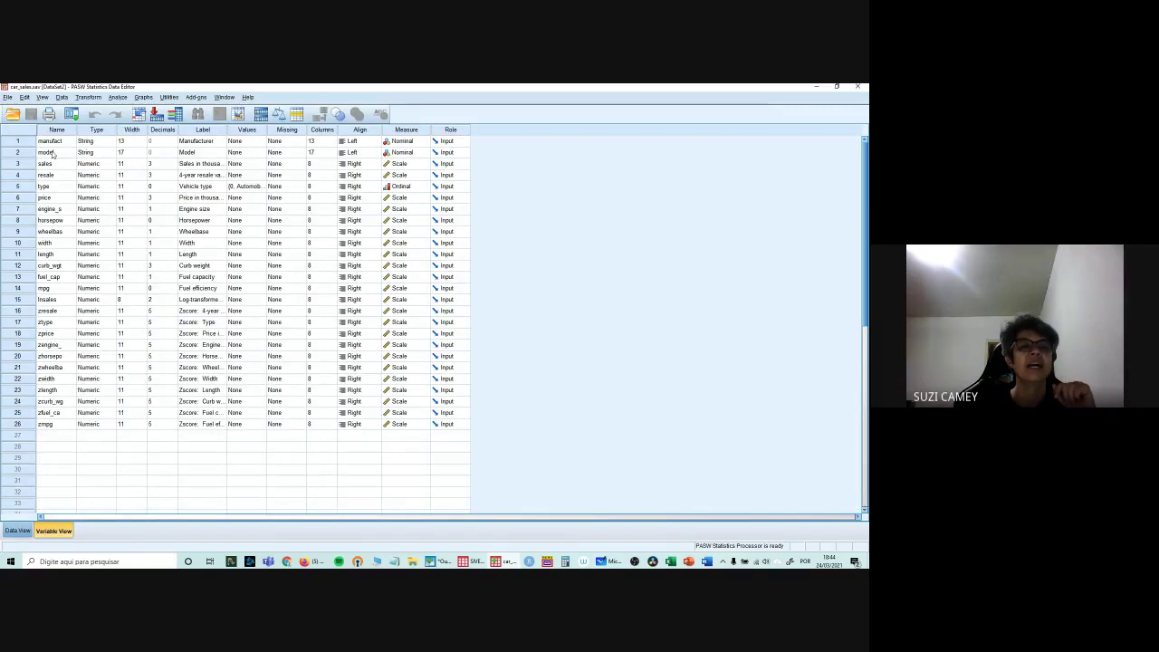
left_click(17, 531)
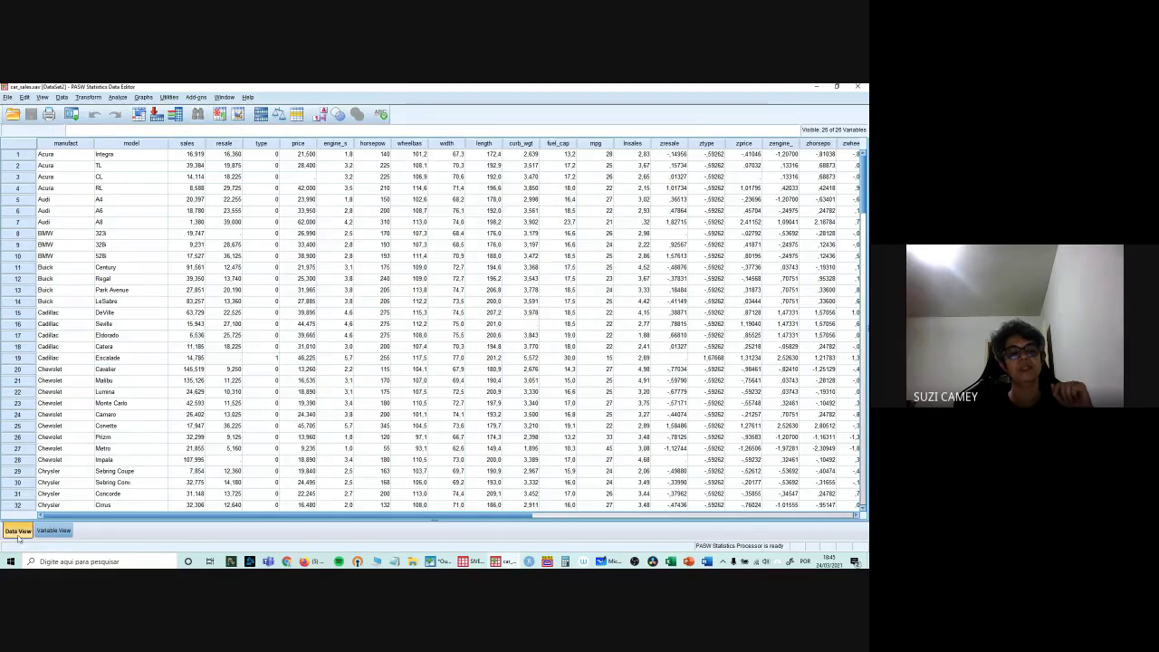
left_click(54, 529)
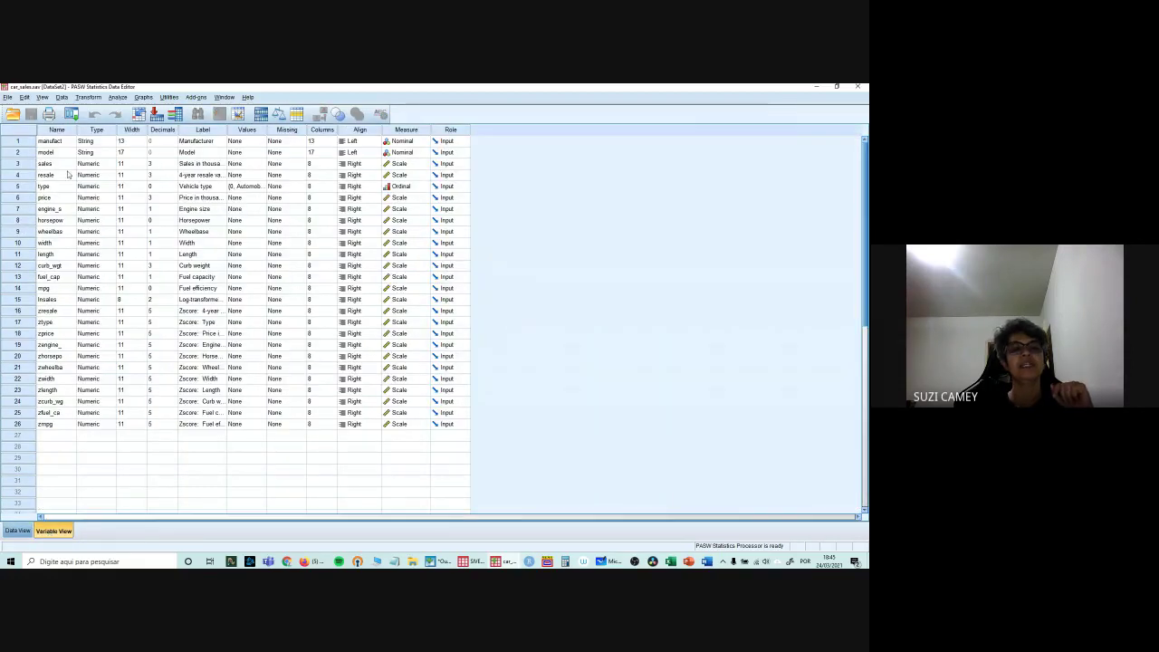
left_click(27, 163)
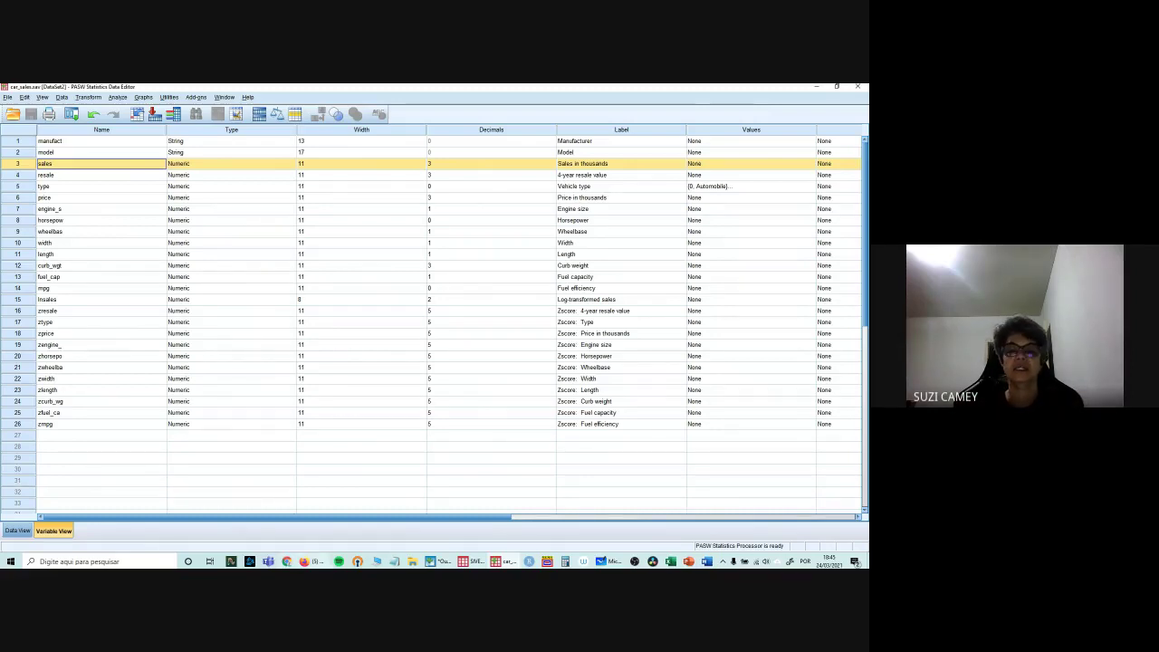
Step: Switch to Microsoft Whiteboard and bring up a blank area below the ANOVA notes
left_click(599, 562)
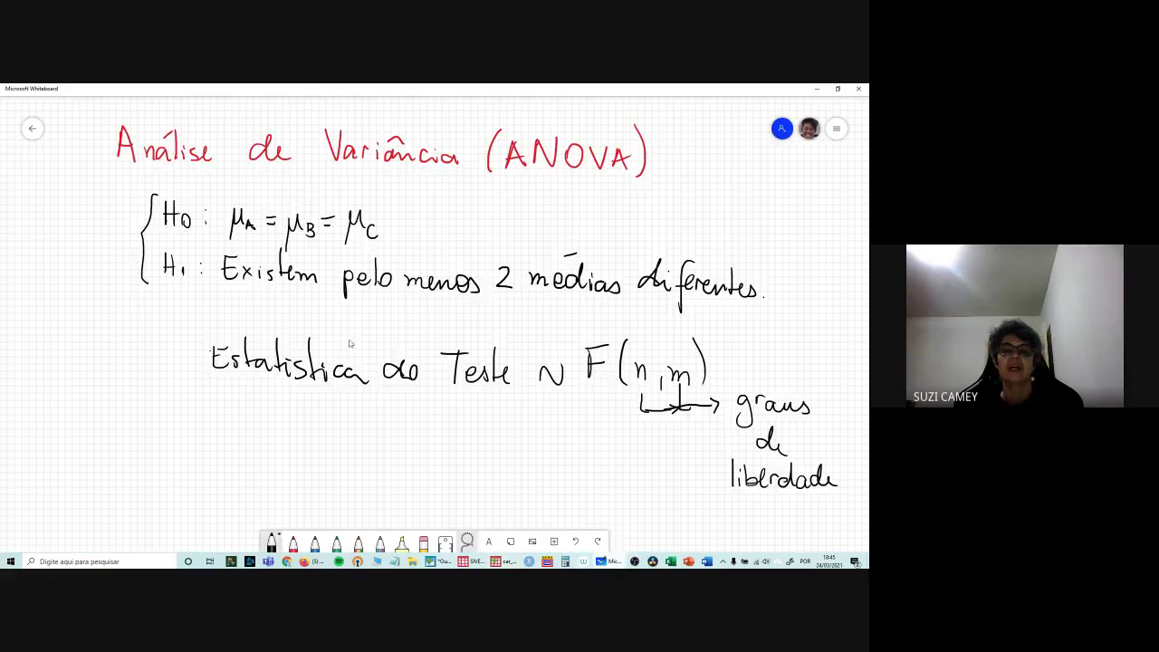
scroll(394, 282, "down", 3)
scroll(394, 282, "down", 5)
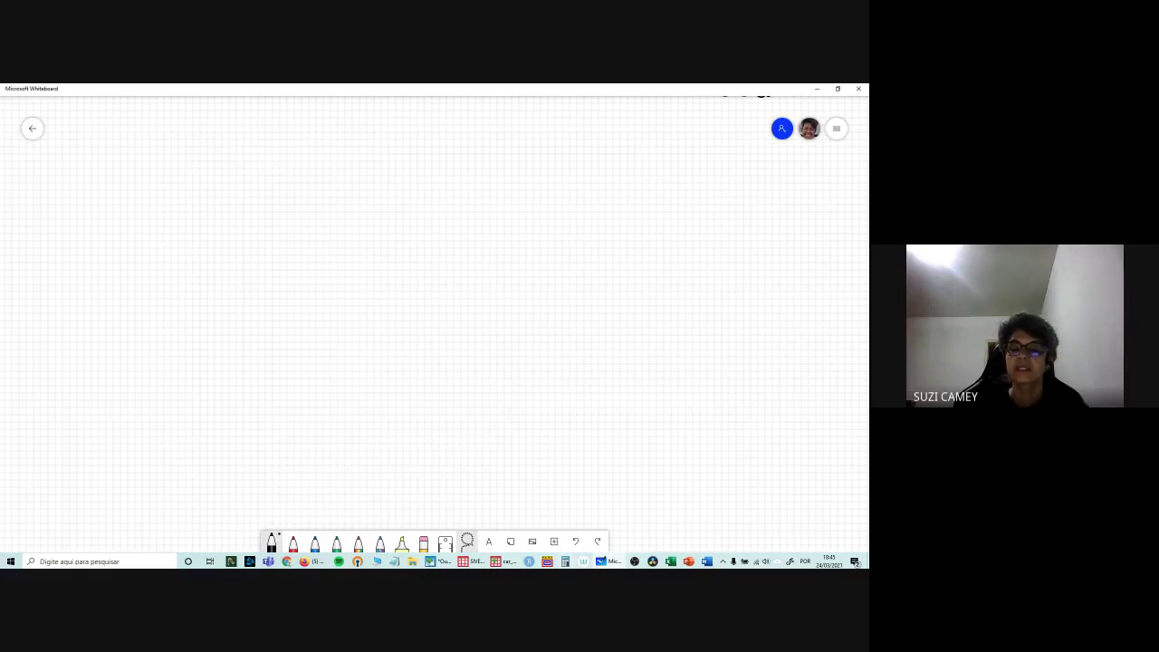
Step: Switch back to the car_sales.sav data in PASW Statistics and run a Frequencies analysis on the Manufacturer variable
left_click(507, 562)
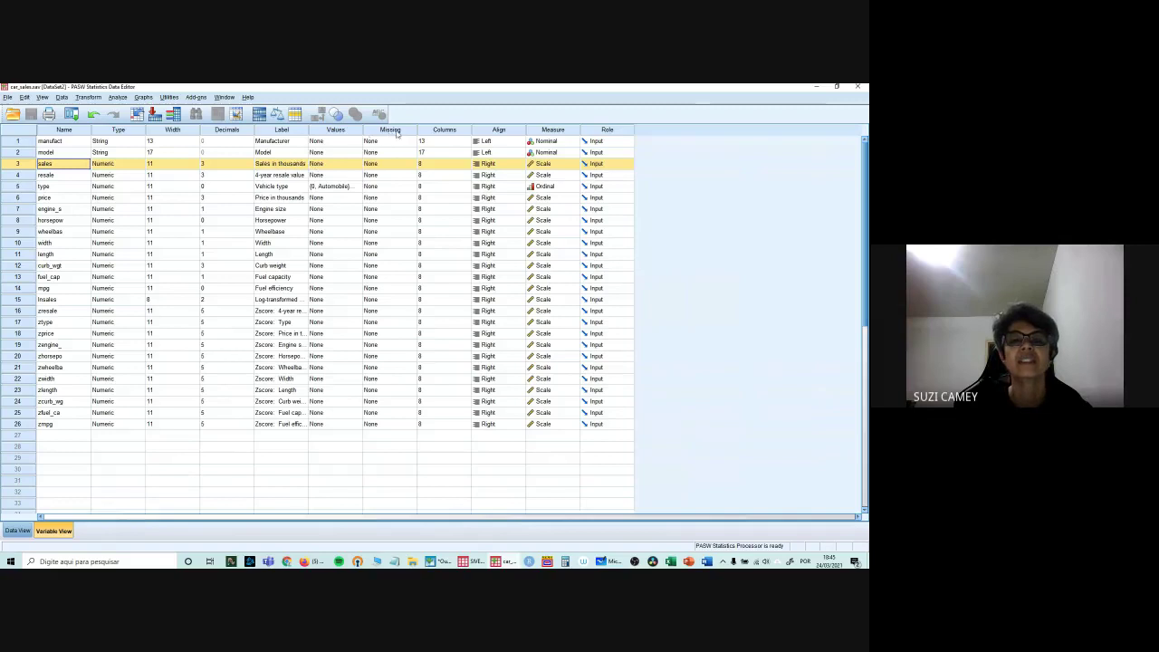
left_click(352, 133)
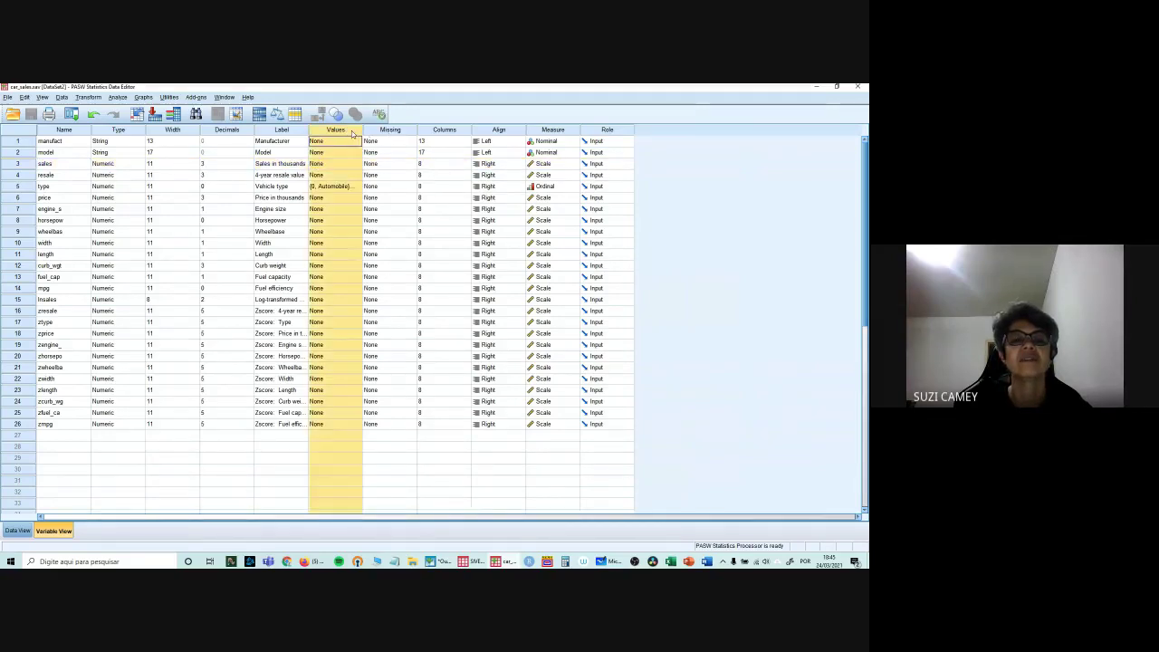
left_click(118, 97)
mouse_move(150, 123)
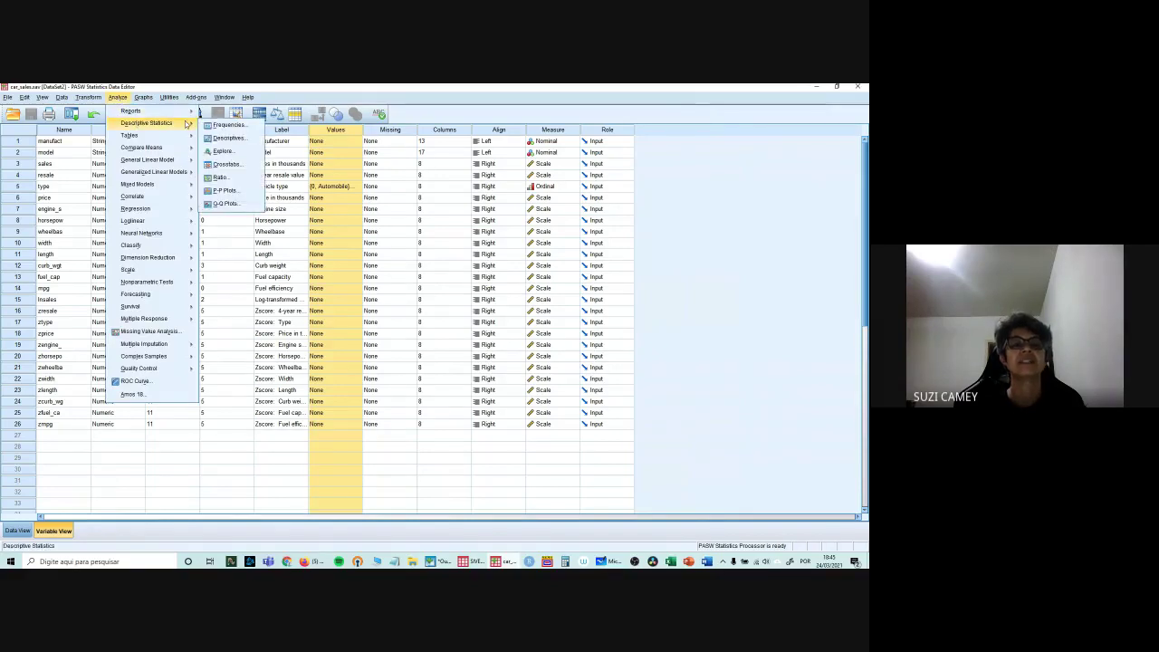
left_click(230, 125)
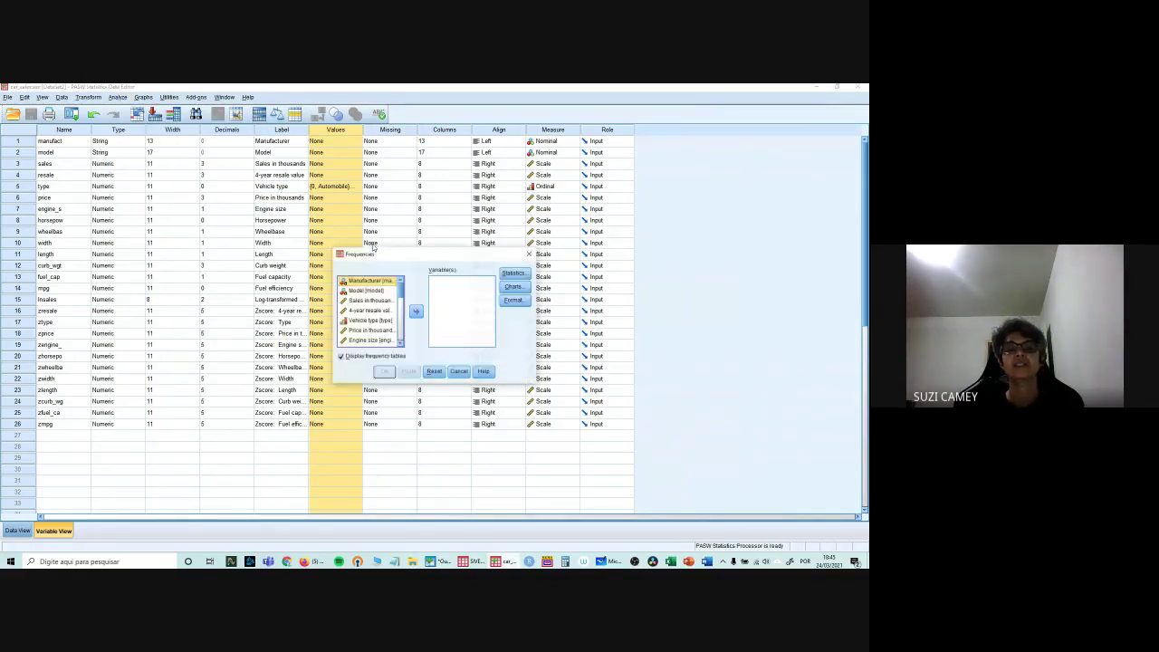
left_click(417, 312)
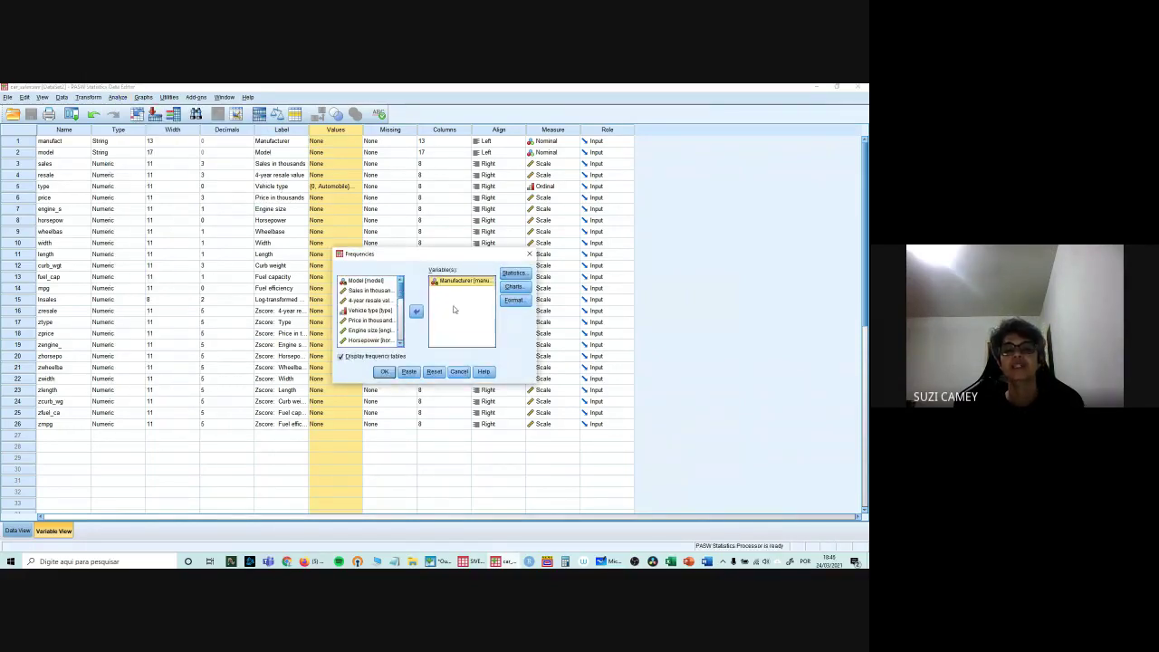
left_click(384, 372)
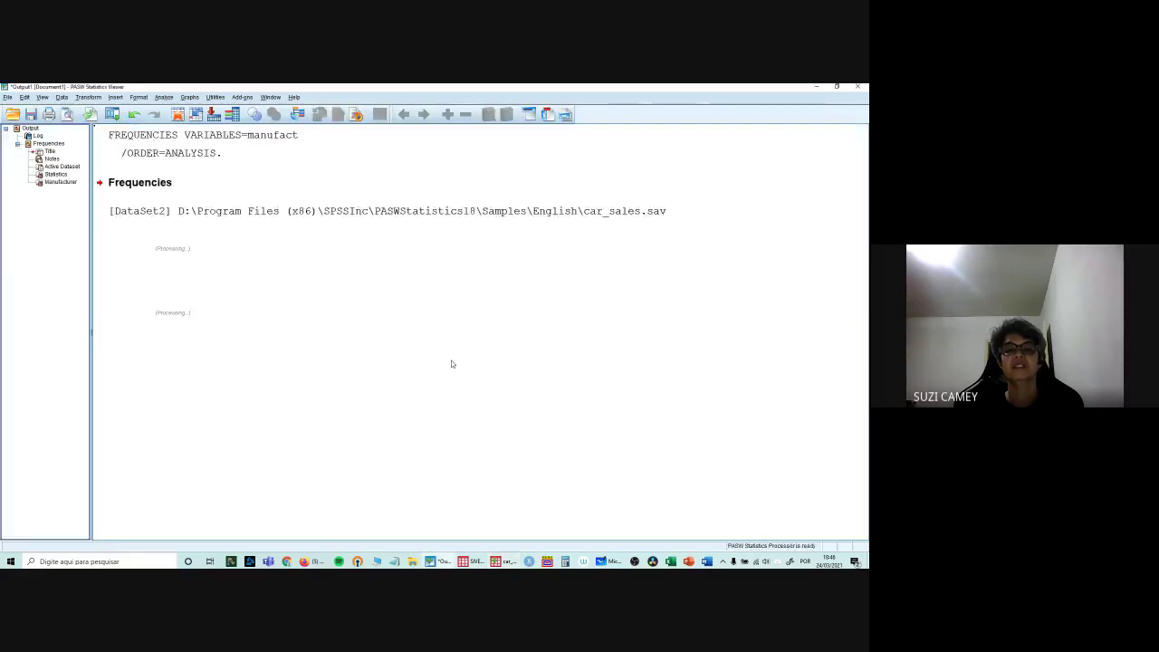
Step: Examine how the cars are distributed across brands in the Manufacturer frequency table
scroll(290, 362, "down", 4)
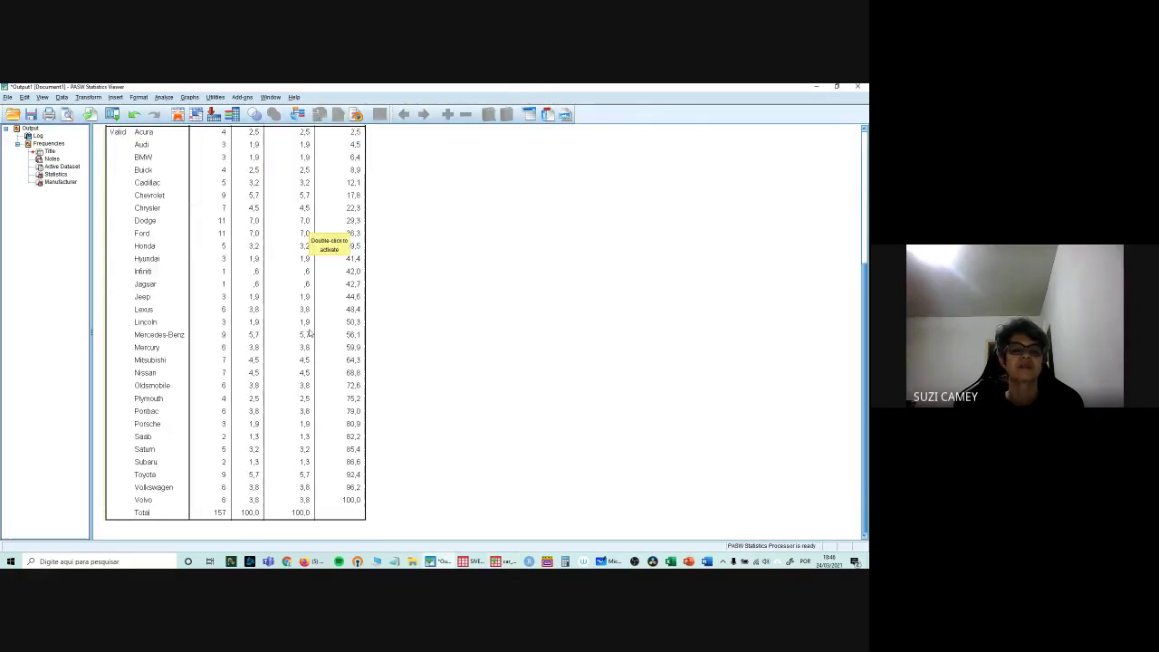
scroll(310, 333, "up", 3)
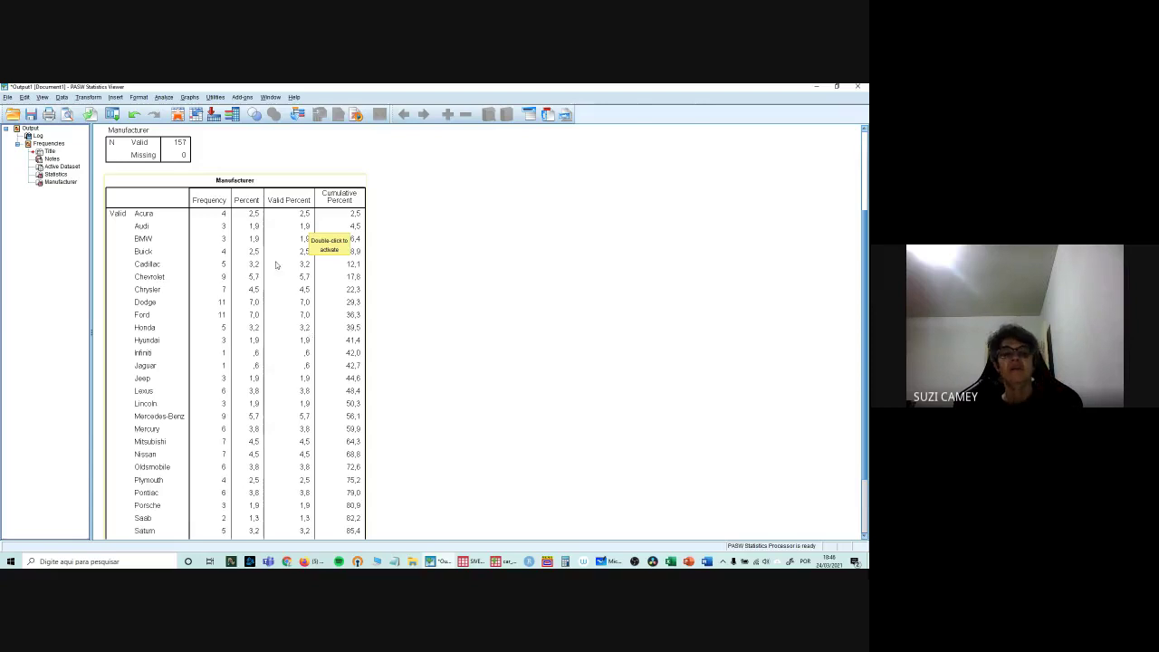
scroll(257, 325, "down", 1)
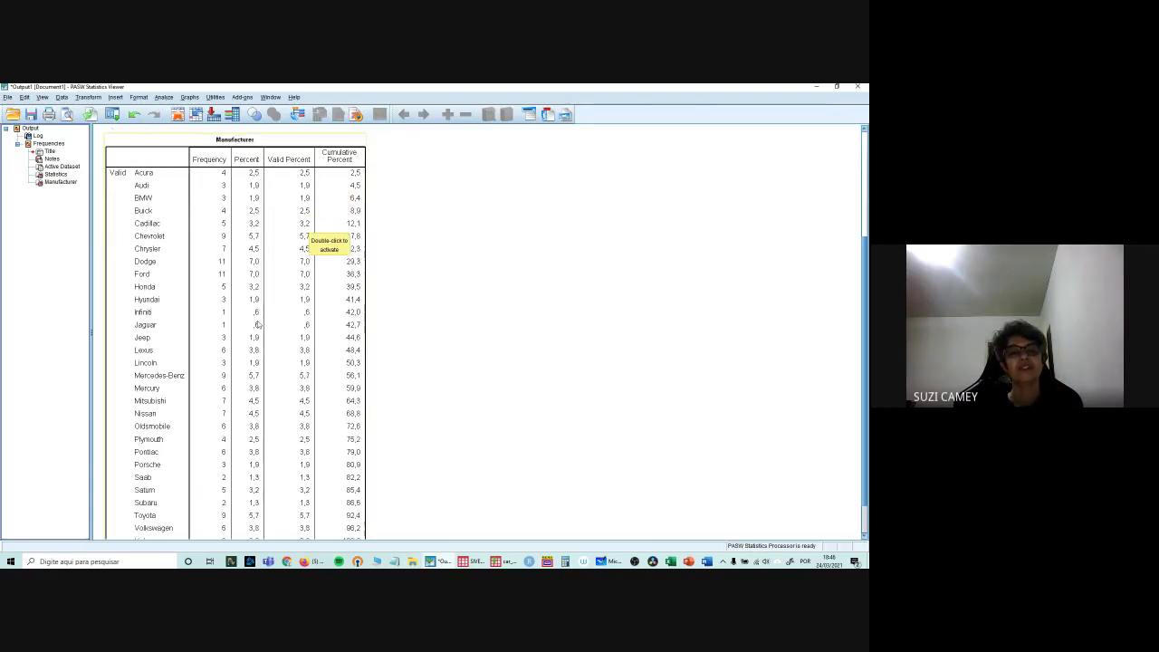
scroll(257, 324, "down", 1)
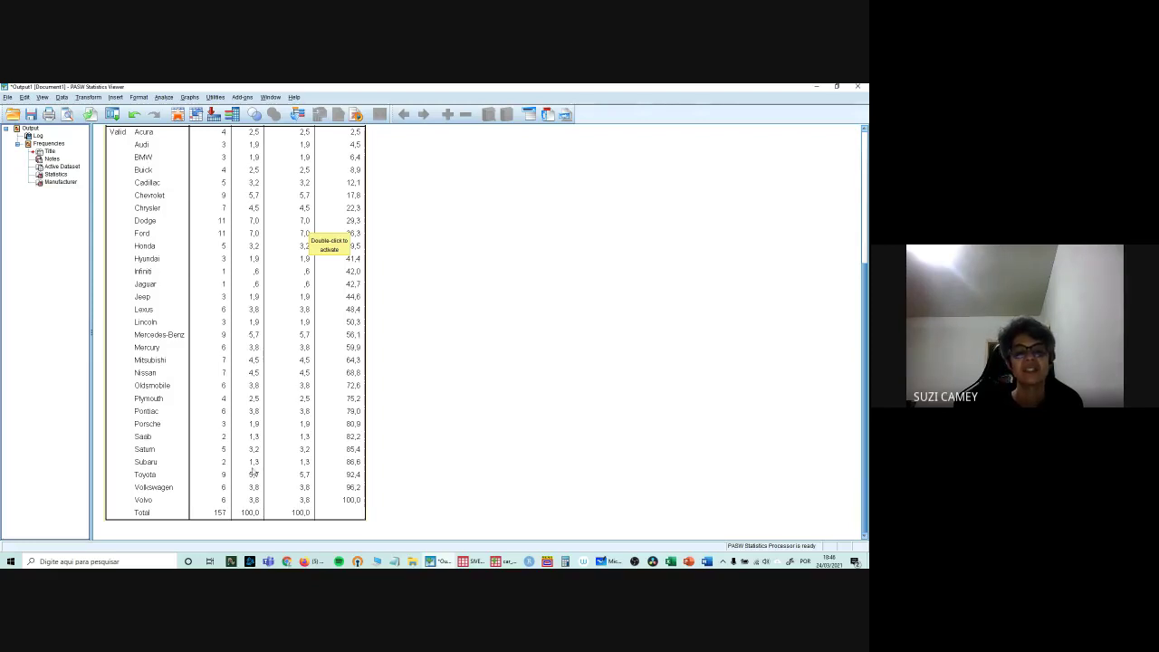
scroll(258, 370, "up", 1)
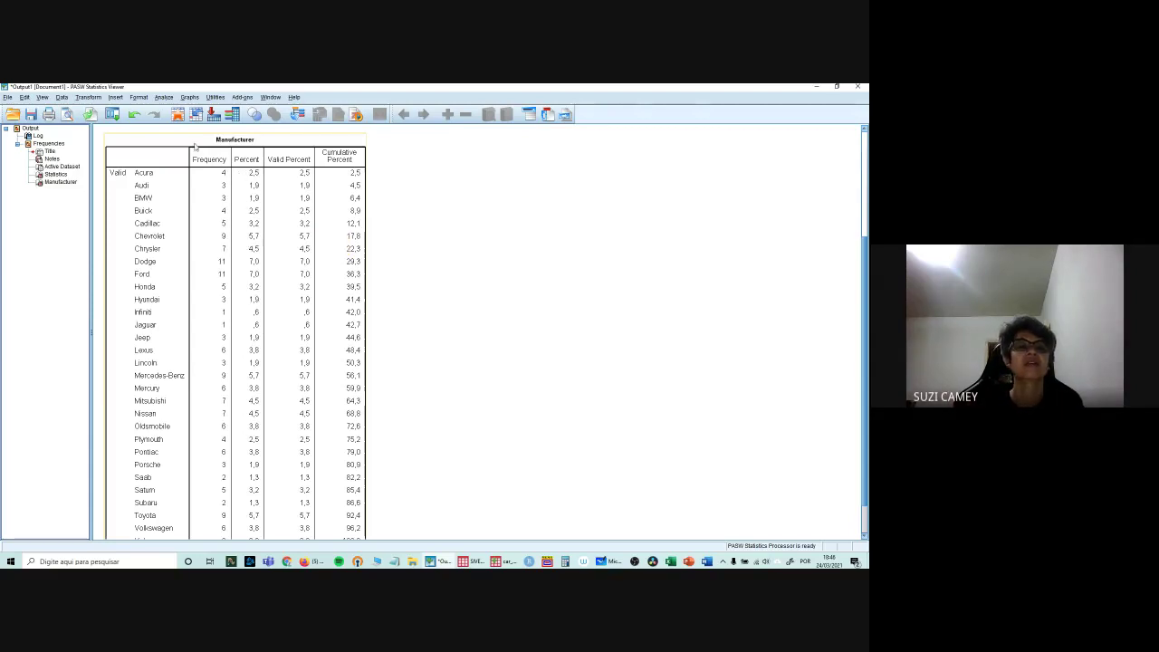
Step: Return to the car_sales.sav variable definitions, check the value labels of the vehicle type variable, and leave them without editing
left_click(496, 563)
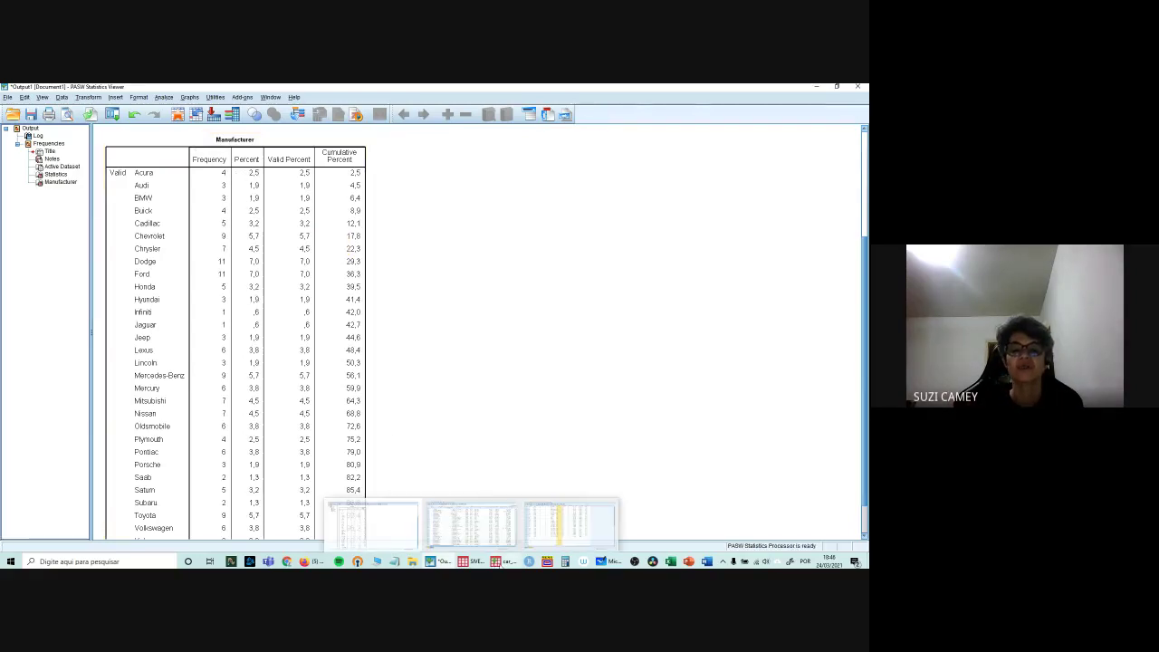
left_click(534, 521)
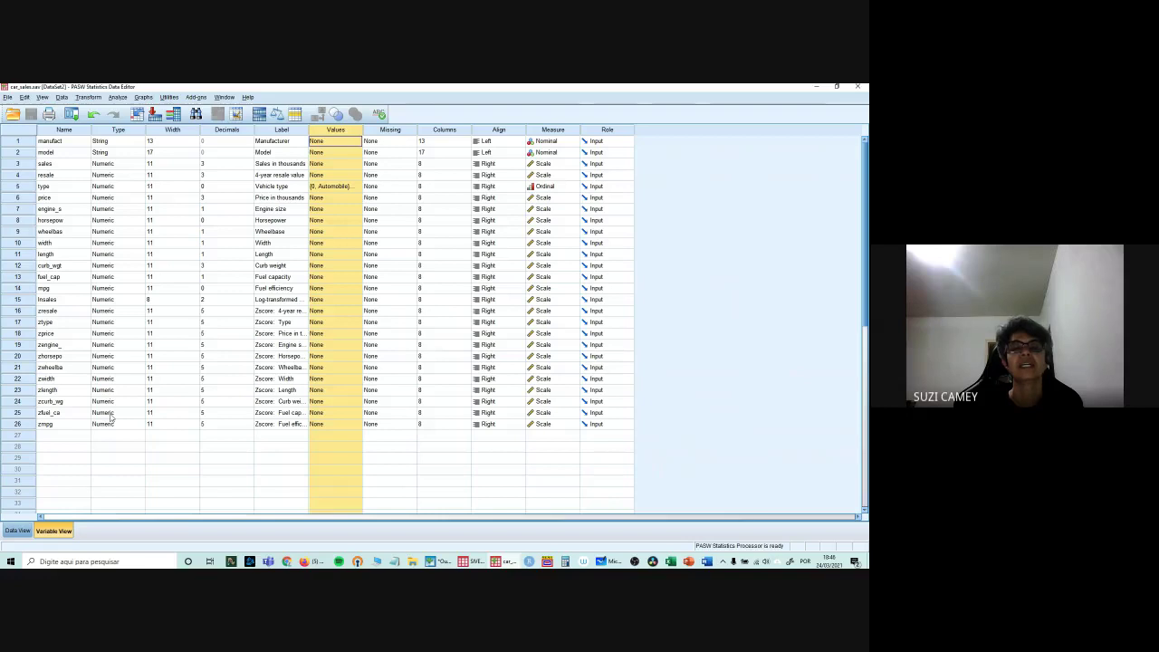
left_click(348, 189)
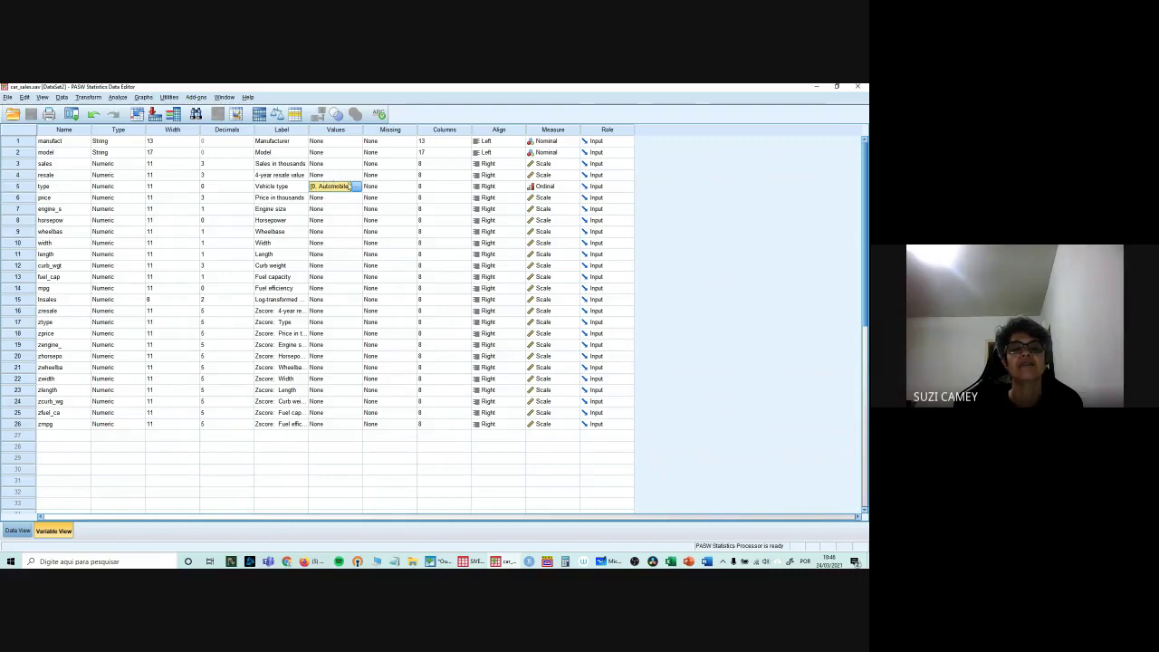
left_click(357, 186)
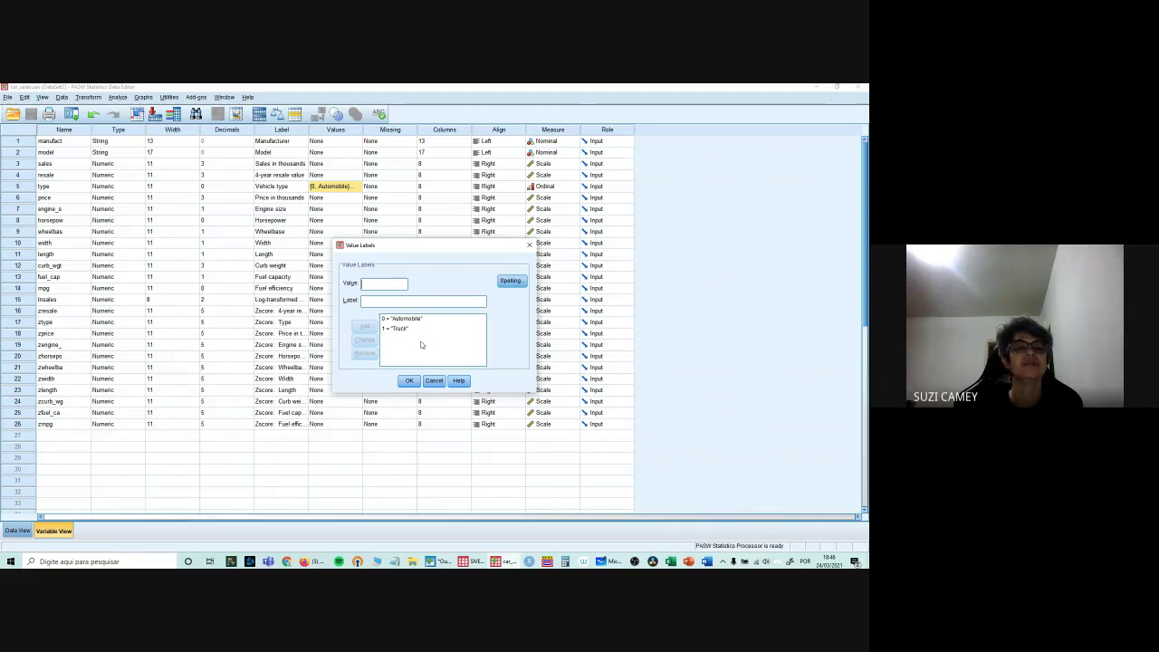
left_click(435, 381)
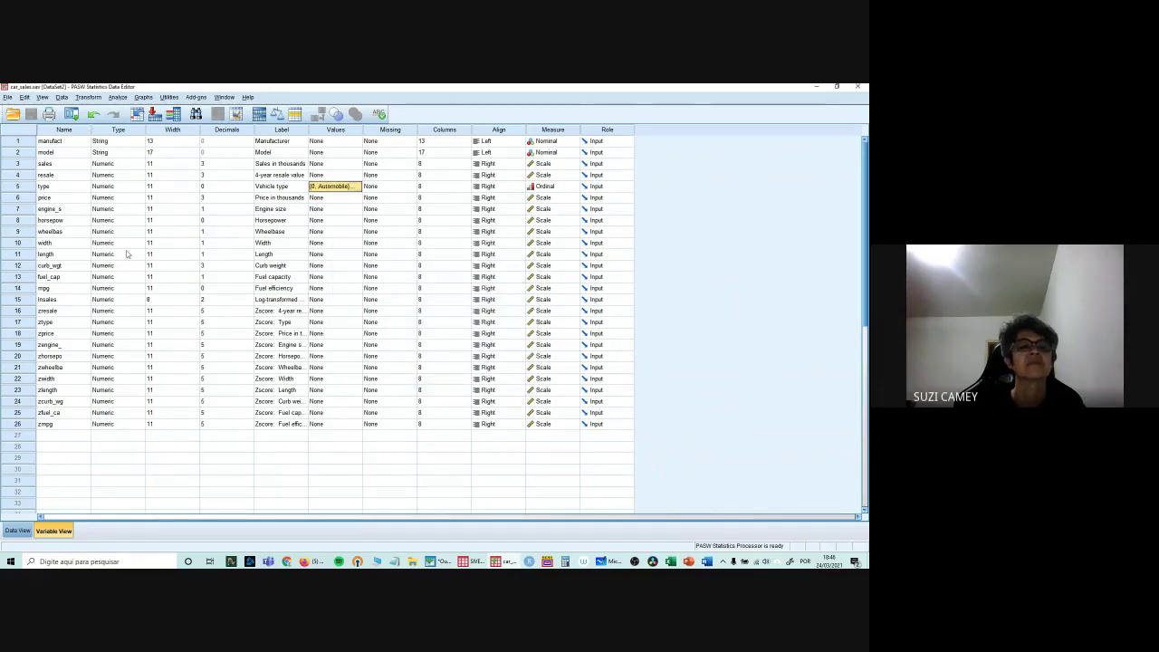
Step: Run a Frequencies analysis on the Vehicle type variable
left_click(117, 97)
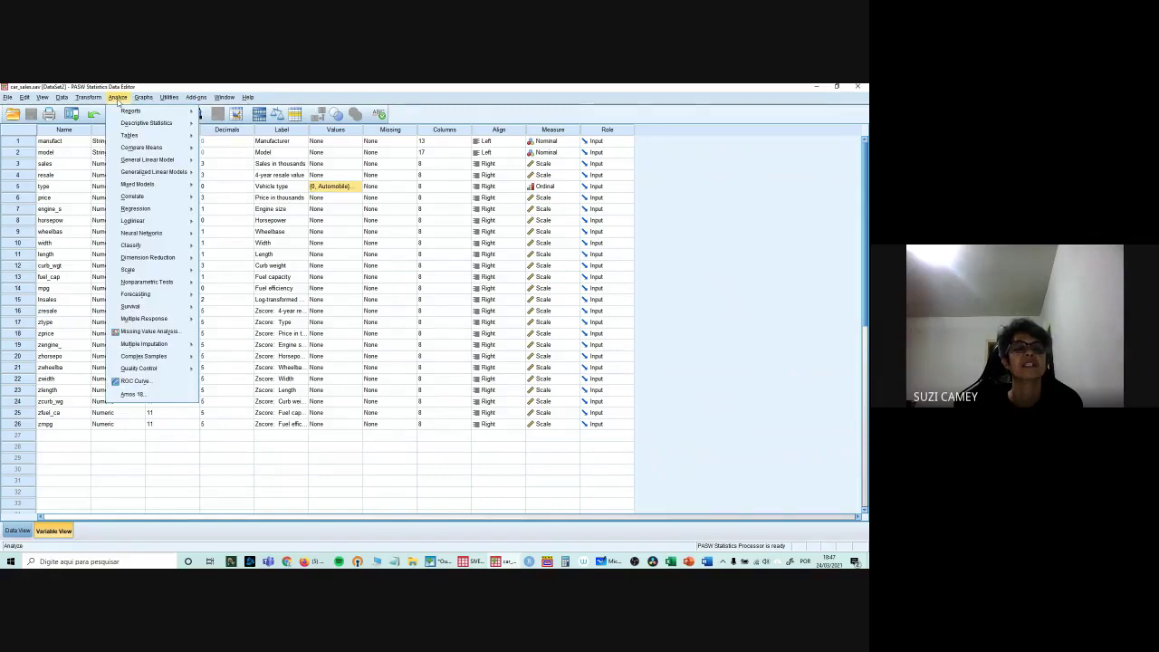
mouse_move(159, 122)
left_click(230, 131)
left_click_drag(389, 282, 446, 286)
double_click(446, 286)
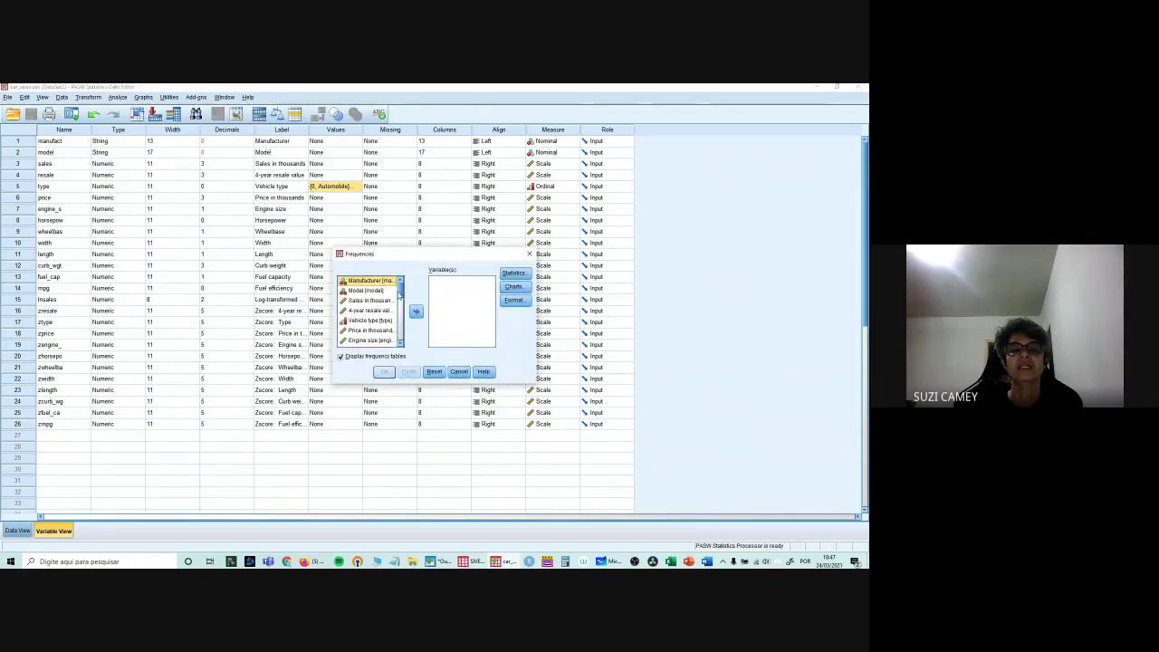
left_click(370, 322)
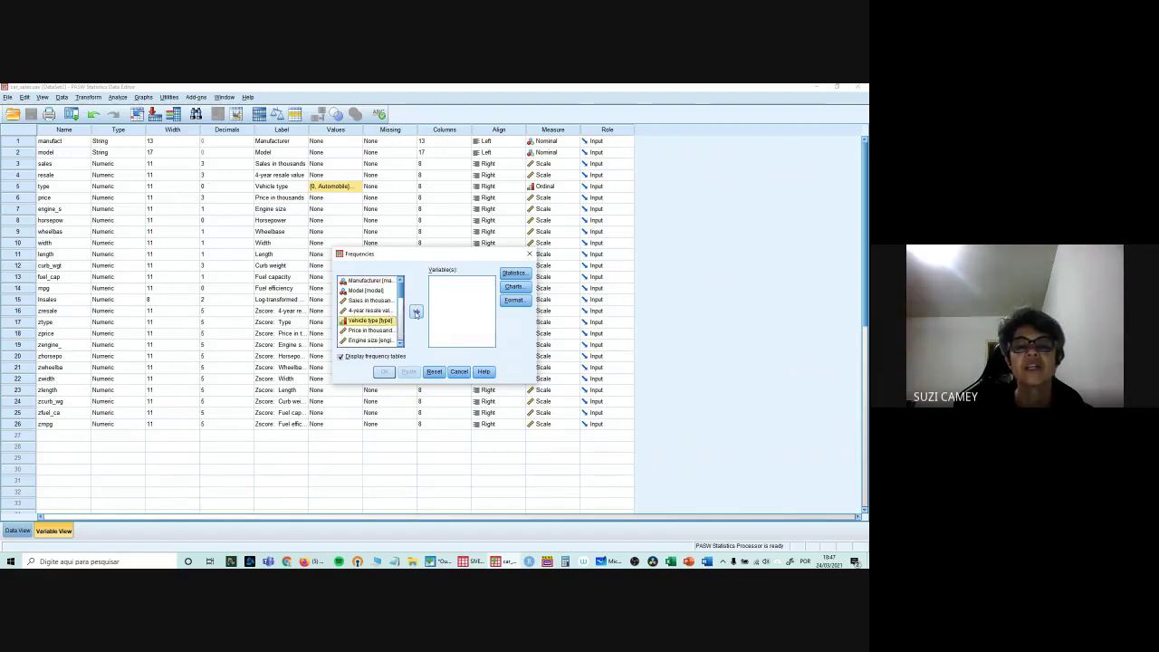
left_click(415, 311)
left_click(383, 372)
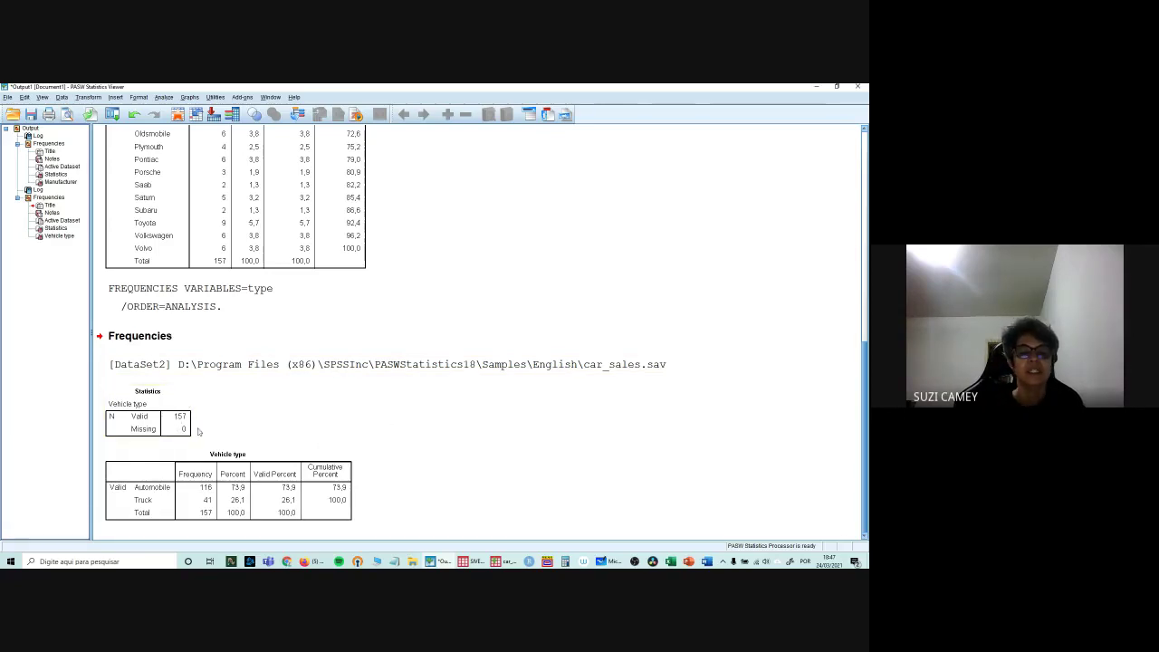
Step: Select the Vehicle type frequency table, try pasting it into Microsoft Whiteboard, and undo the paste
left_click(186, 505)
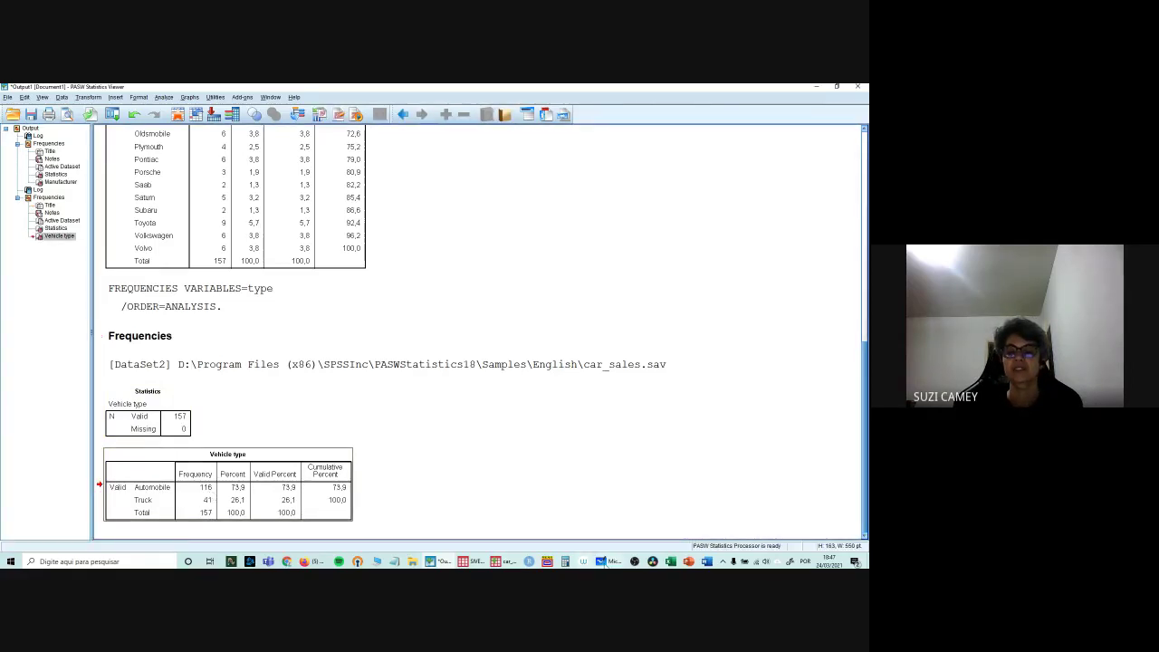
left_click(600, 562)
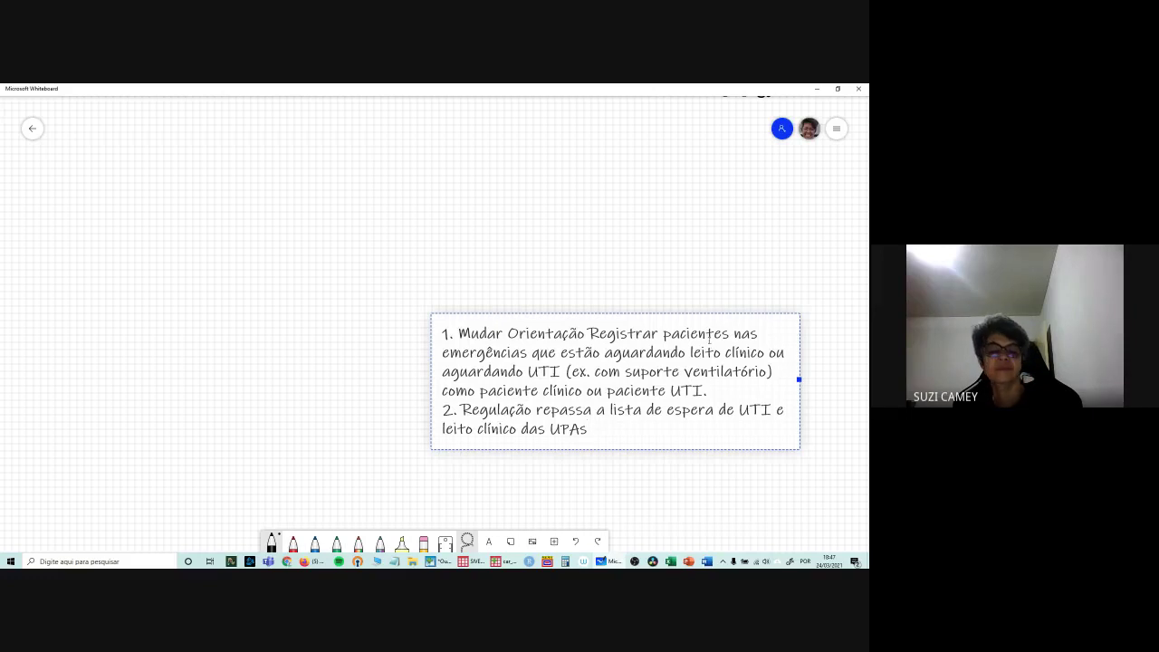
key("ctrl+z")
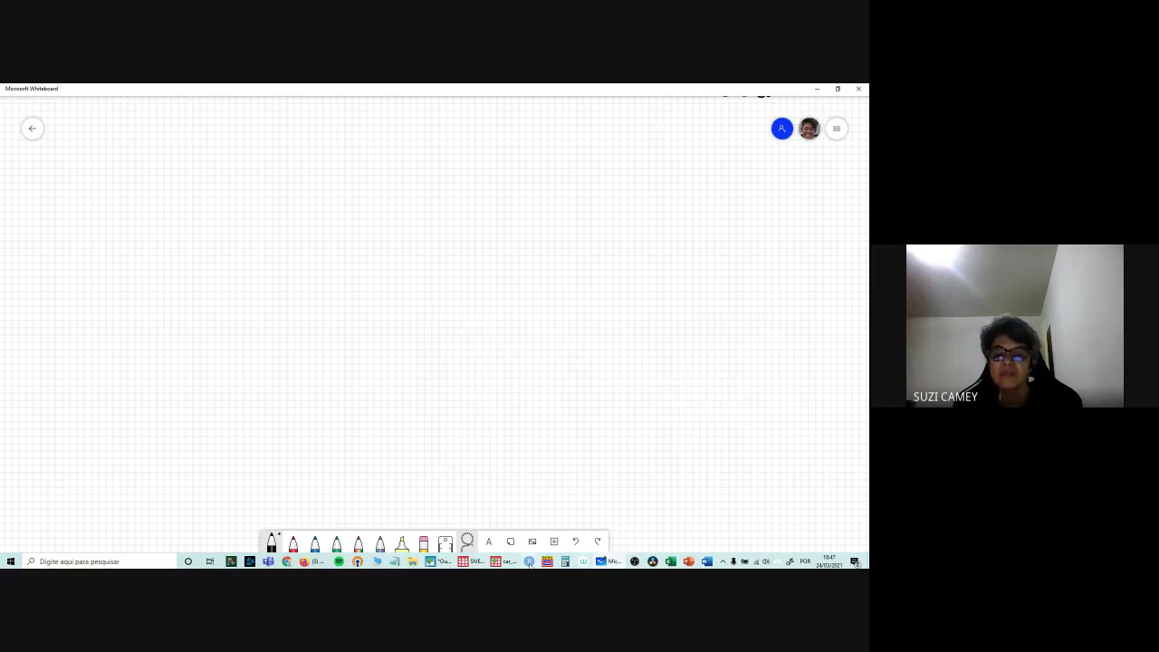
Step: Copy the Vehicle type frequency table from the PASW Statistics output and try to paste it into Microsoft Whiteboard
left_click(450, 562)
right_click(244, 437)
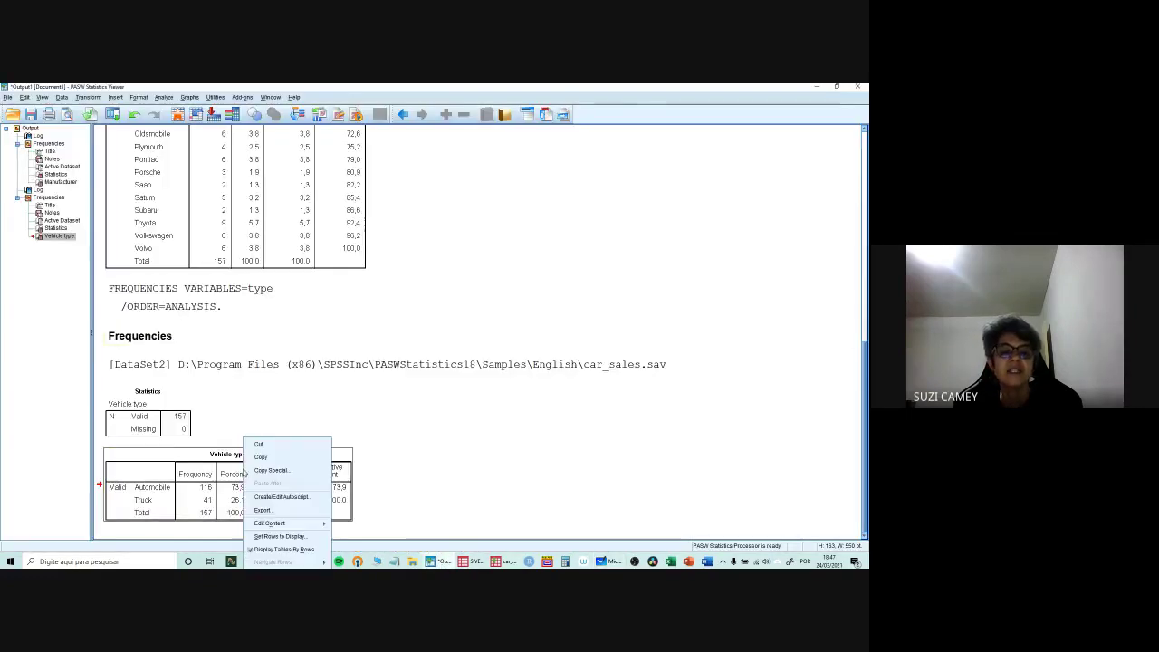
left_click(260, 457)
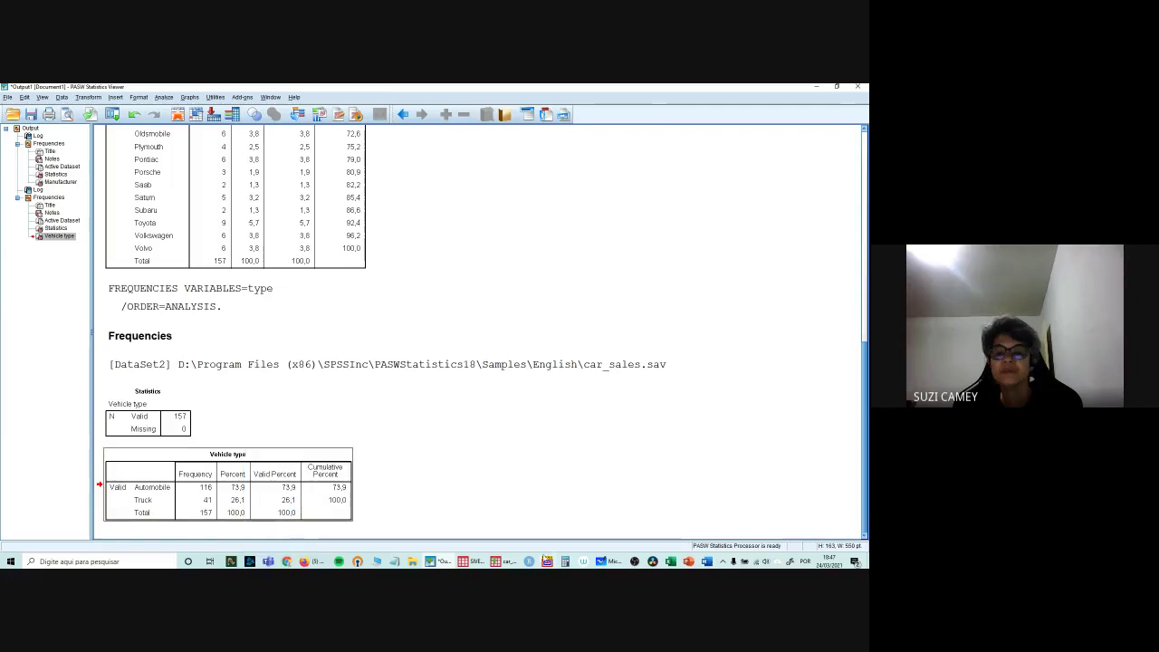
key("alt+Tab")
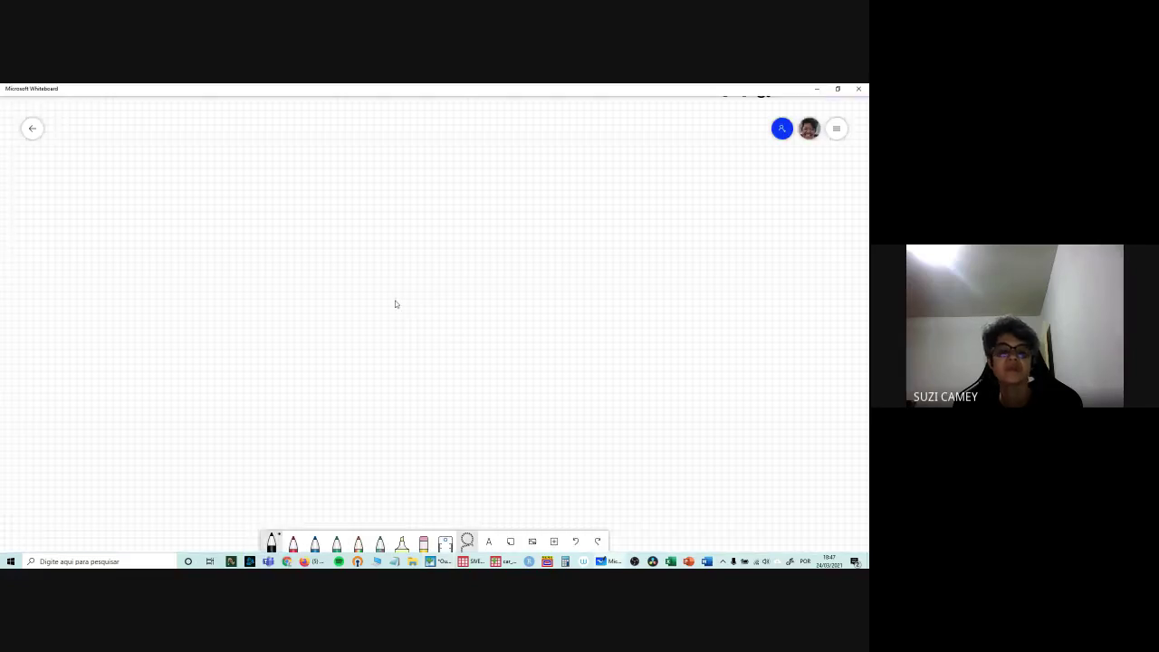
key("ctrl+v")
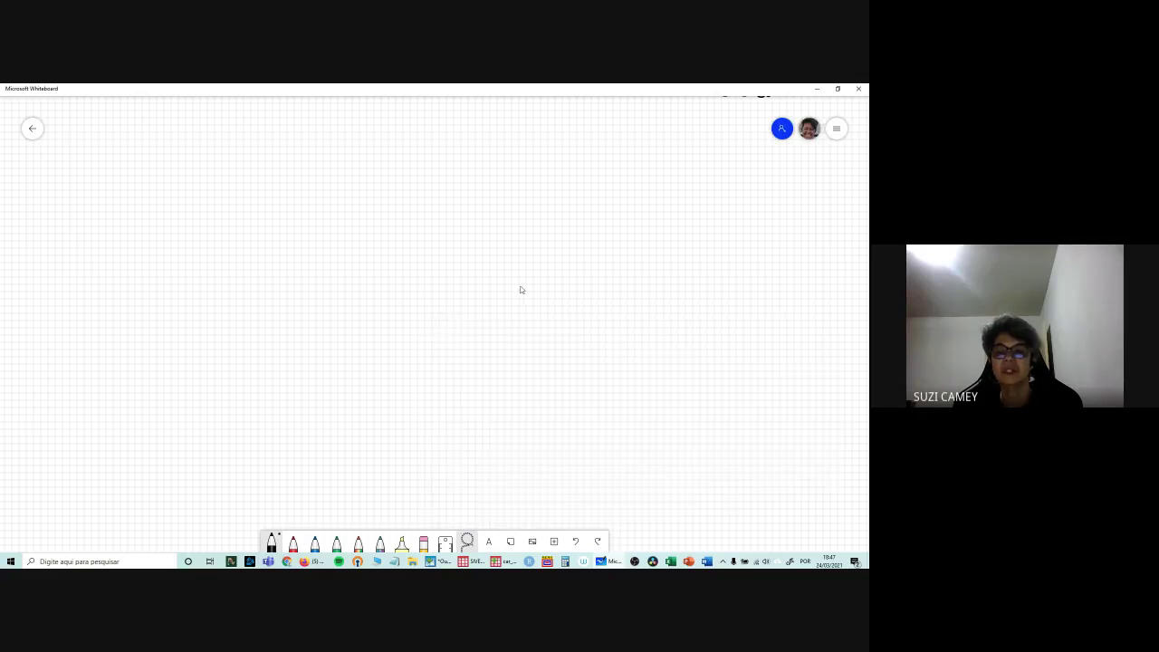
Step: Capture a screen snip of the Vehicle type frequency table in the PASW Statistics output and paste it into Microsoft Whiteboard
key("alt+Tab")
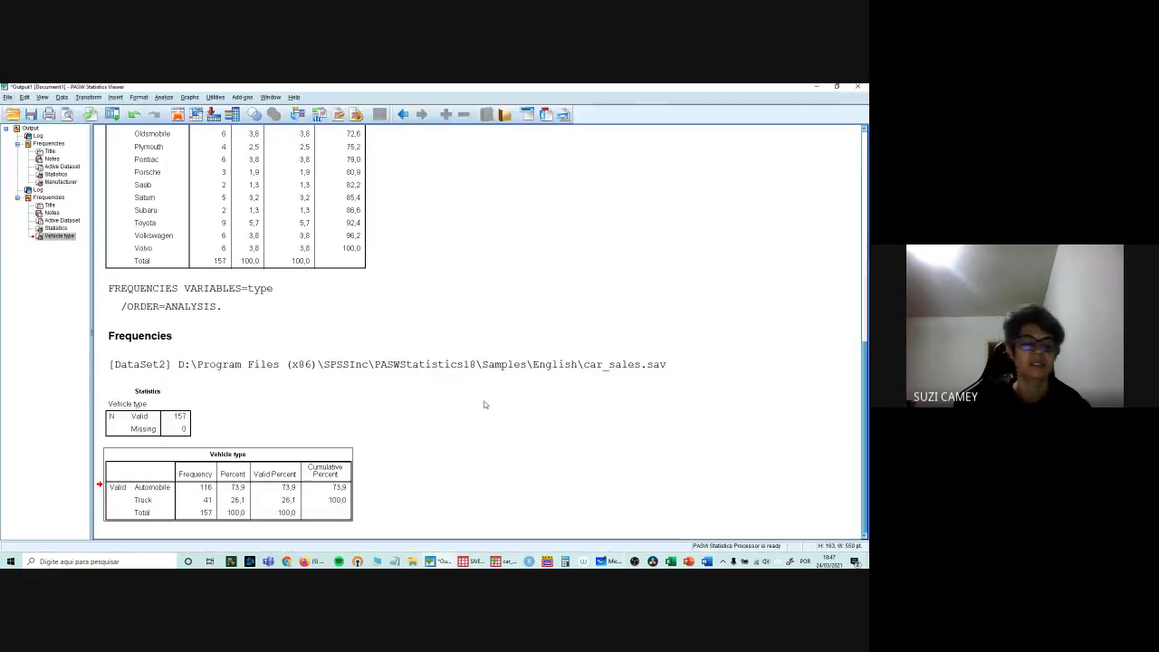
key("super+shift+s")
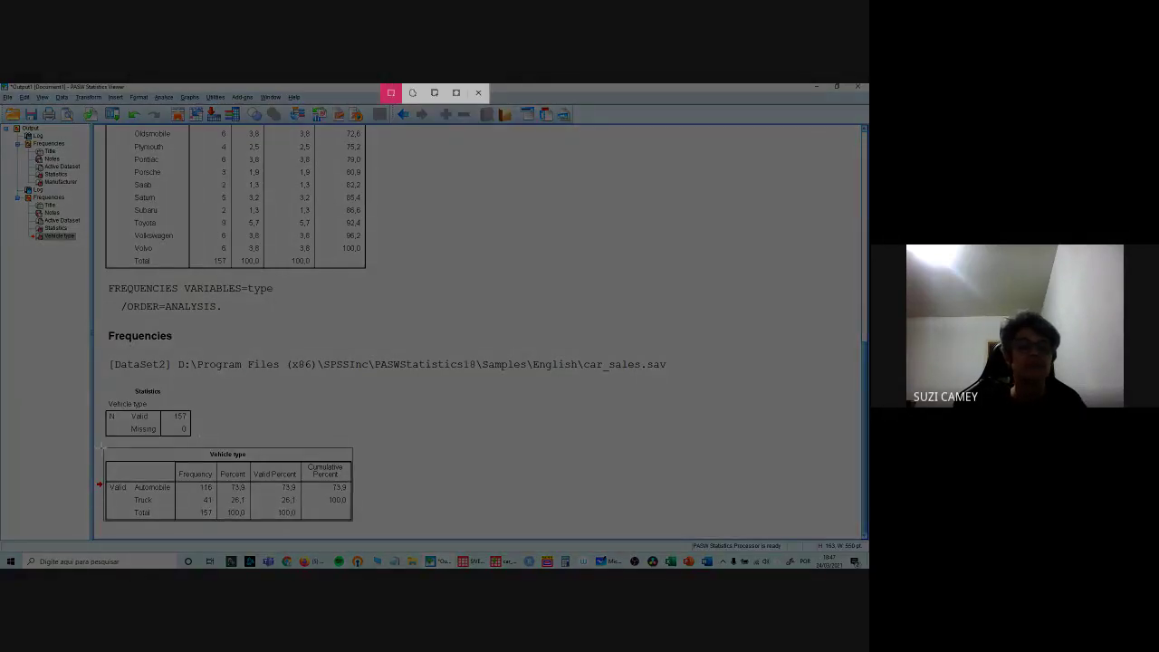
left_click_drag(98, 443, 363, 528)
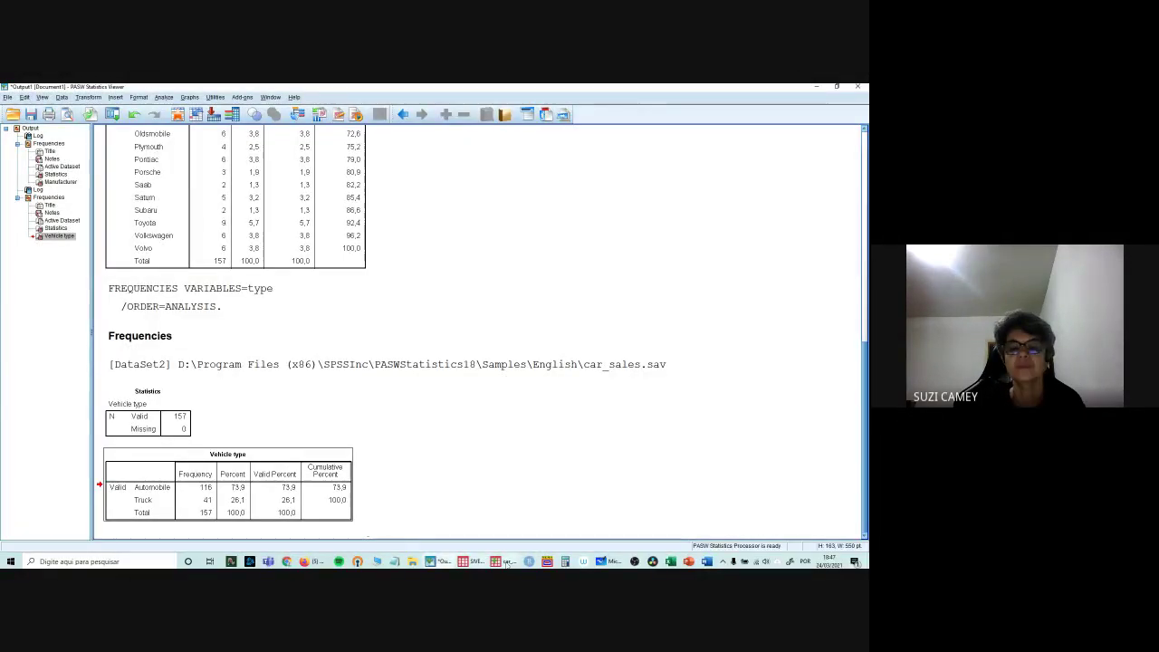
key("alt+Tab")
key("ctrl+v")
Step: Move the pasted Vehicle type table to the upper-left area of the whiteboard, enlarge it until legible, and deselect it
left_click_drag(424, 342, 156, 171)
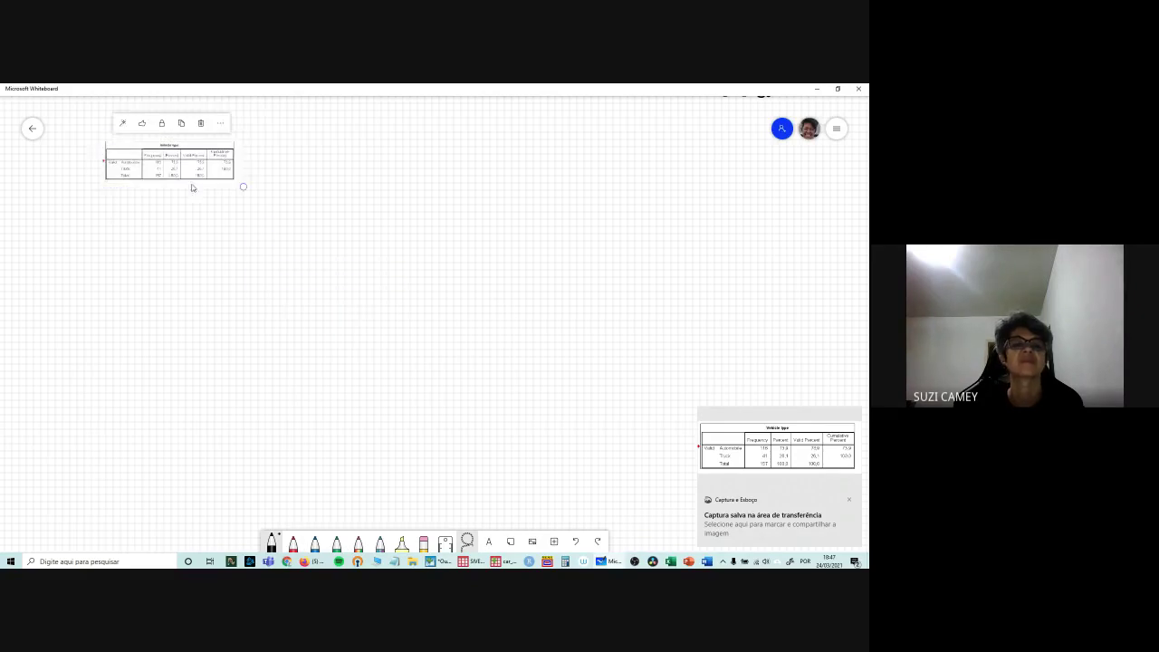
left_click_drag(242, 186, 322, 207)
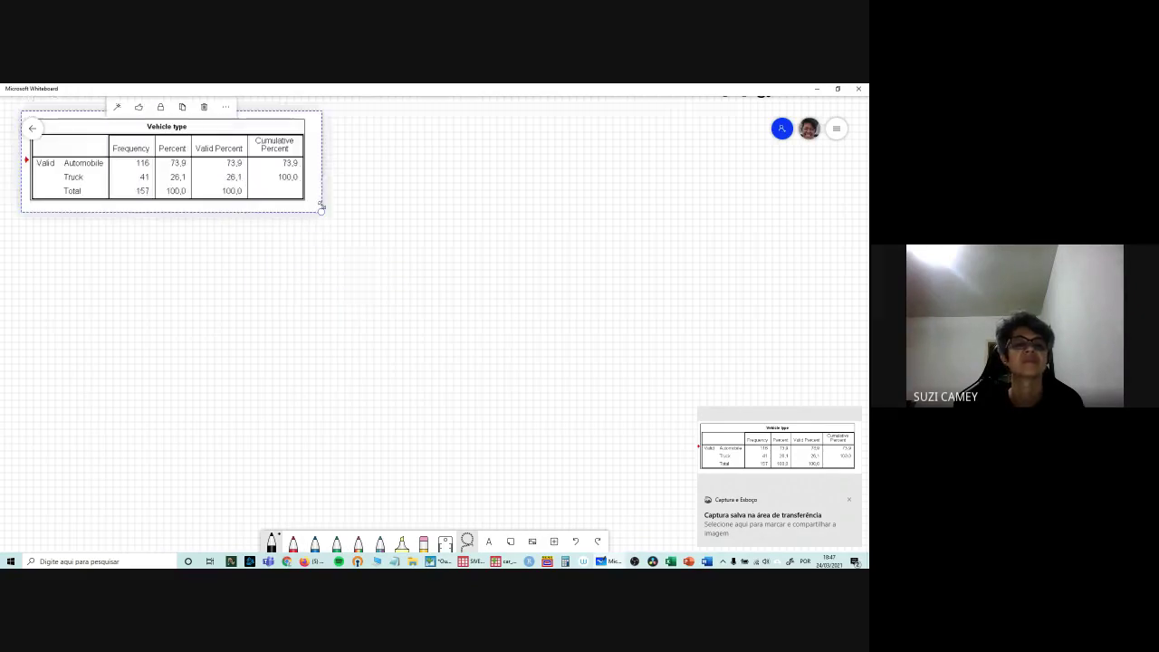
left_click_drag(242, 200, 321, 219)
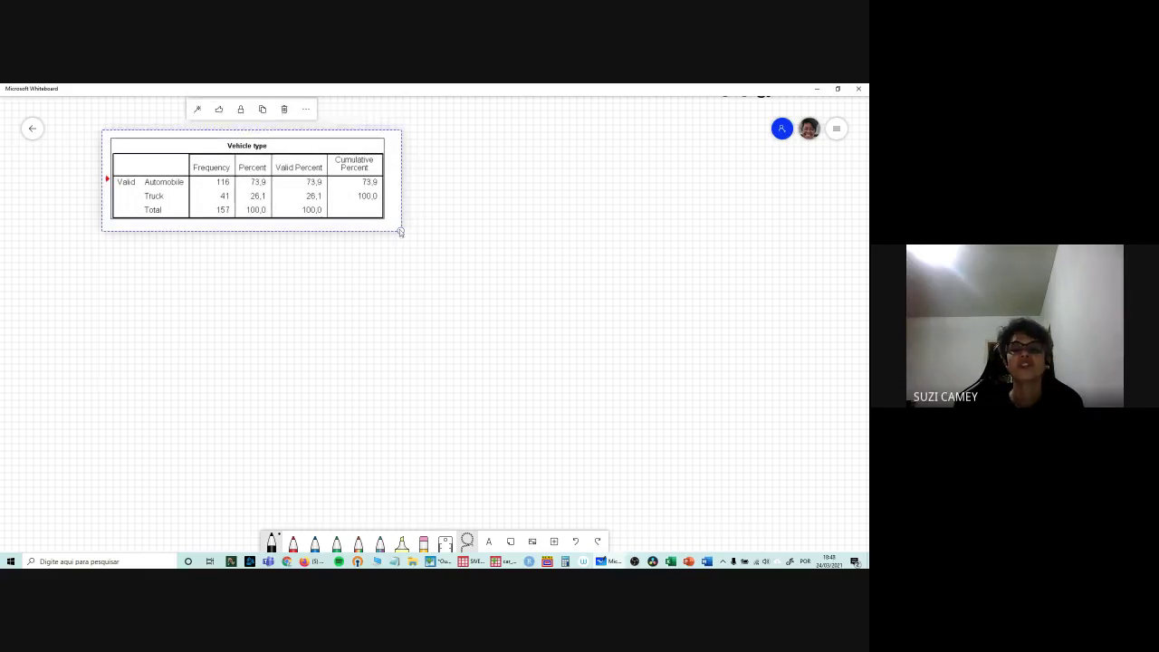
left_click_drag(399, 231, 441, 244)
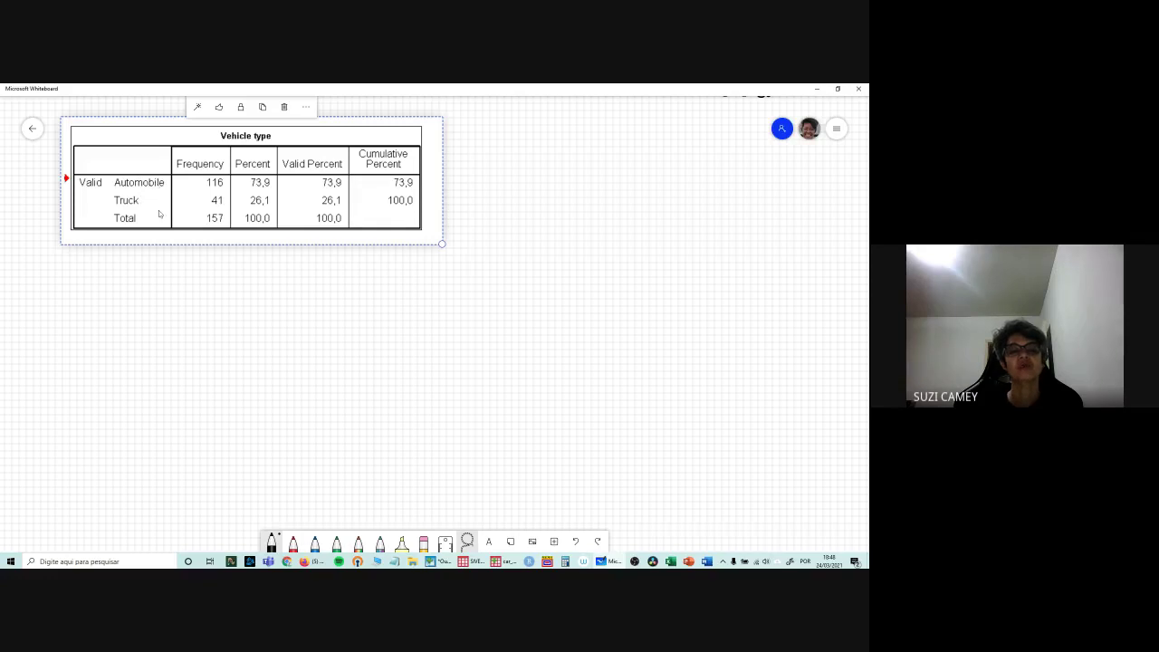
left_click(501, 211)
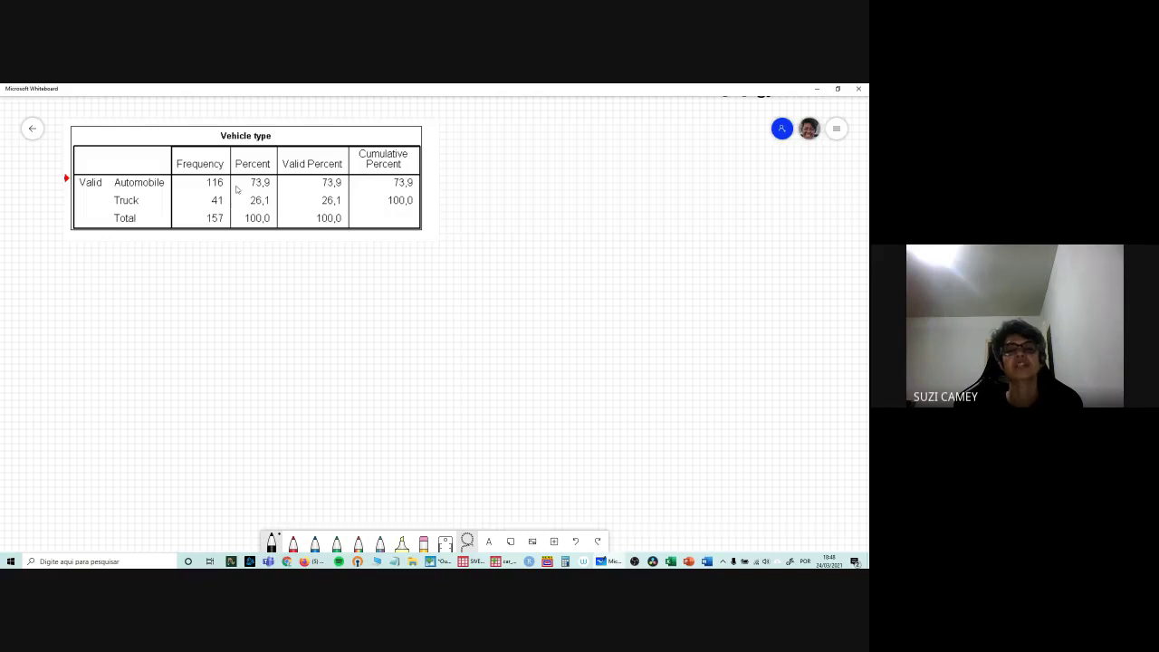
Step: Switch to the car_sales.sav variable definitions in PASW Statistics, widen the Label column to read the full labels, and display the data values
mouse_move(502, 561)
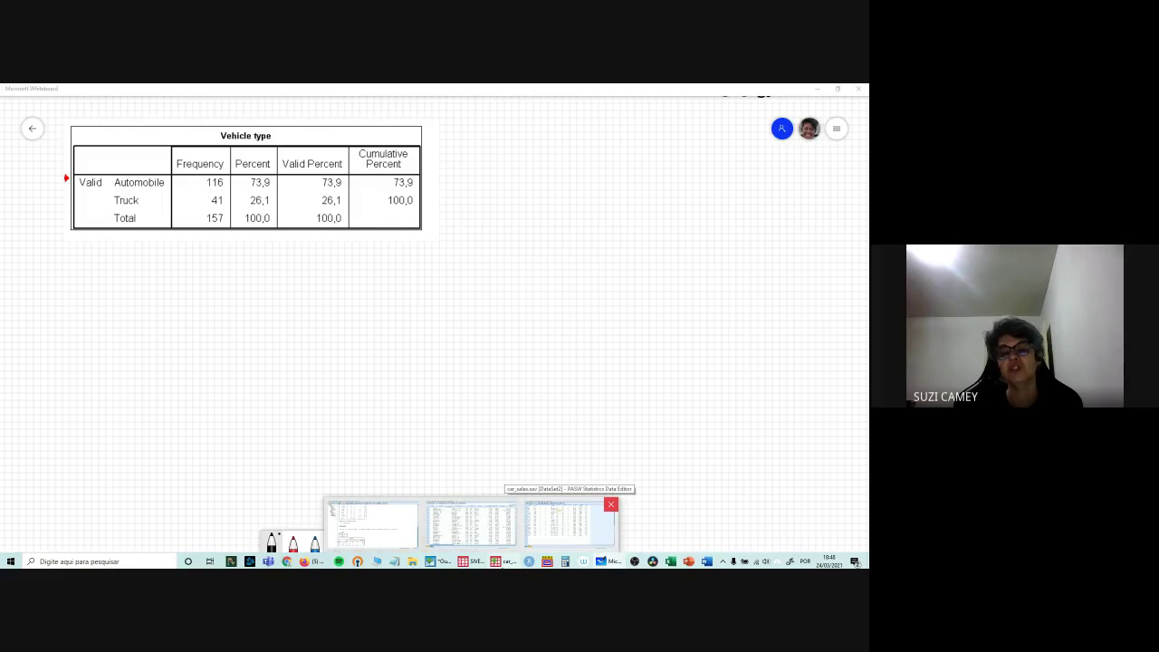
left_click(569, 525)
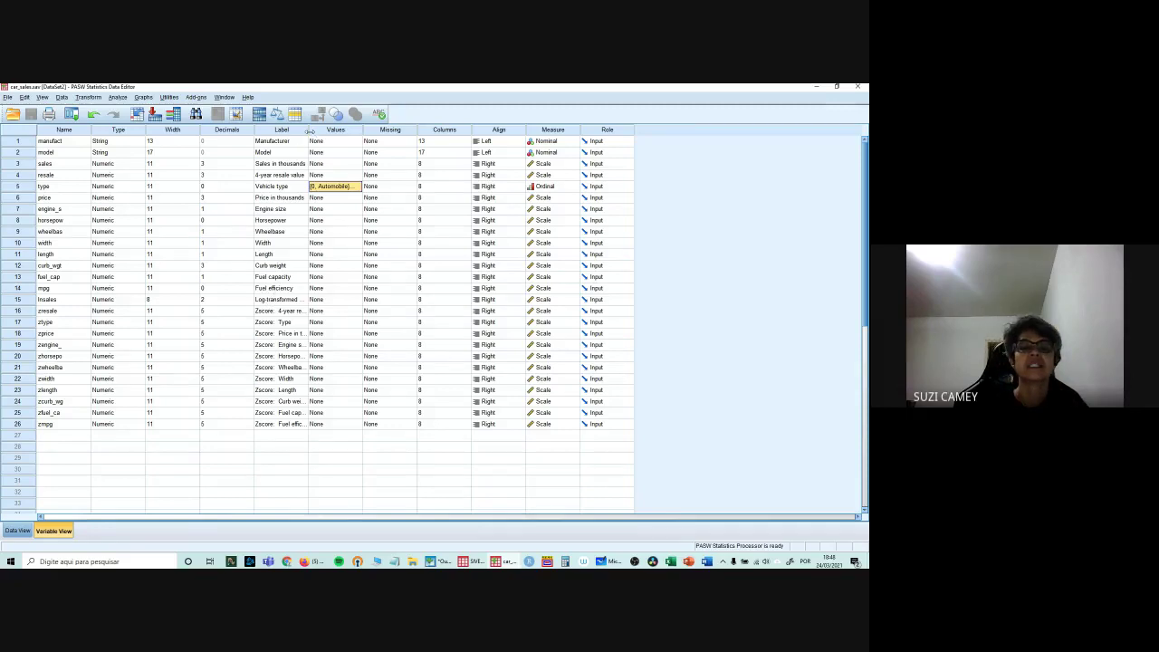
left_click_drag(308, 131, 351, 131)
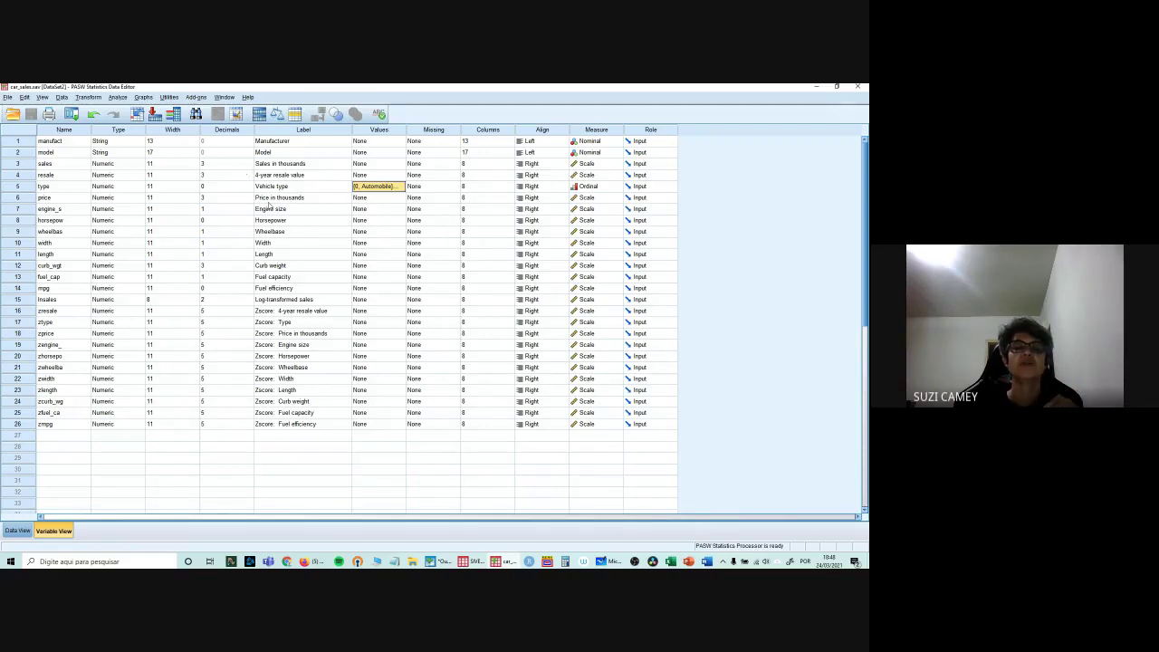
left_click(17, 532)
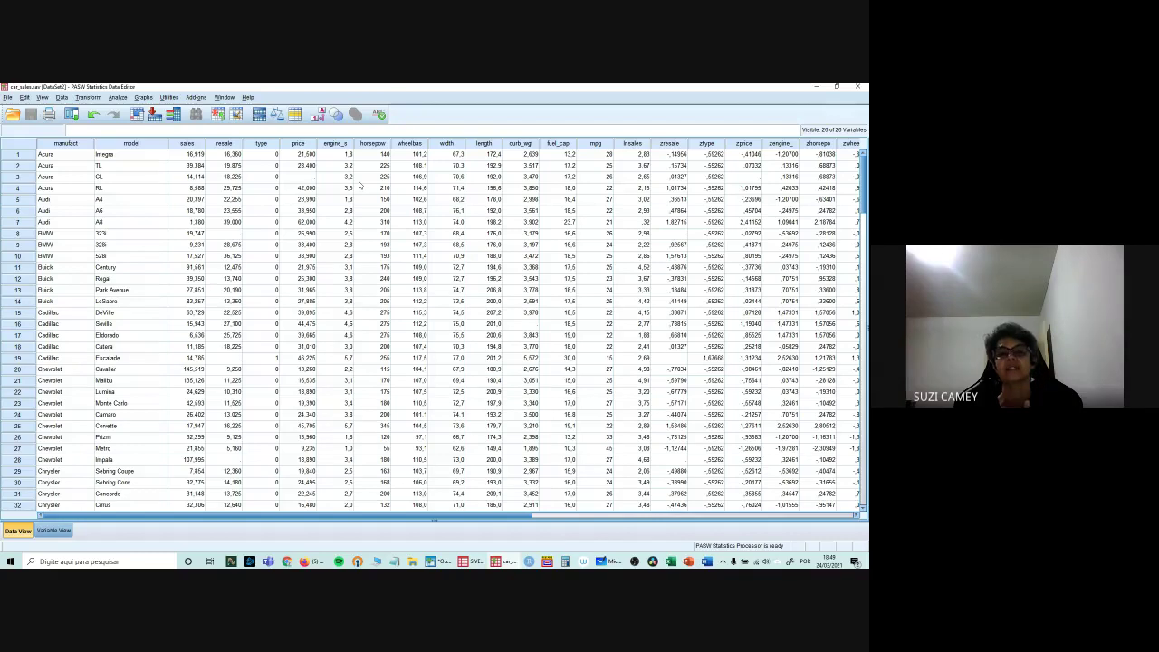
Step: Run Rank Cases on Horsepower, replacing the simple rank with Ntiles set to 4 and assigning rank 1 to the smallest value
left_click(89, 98)
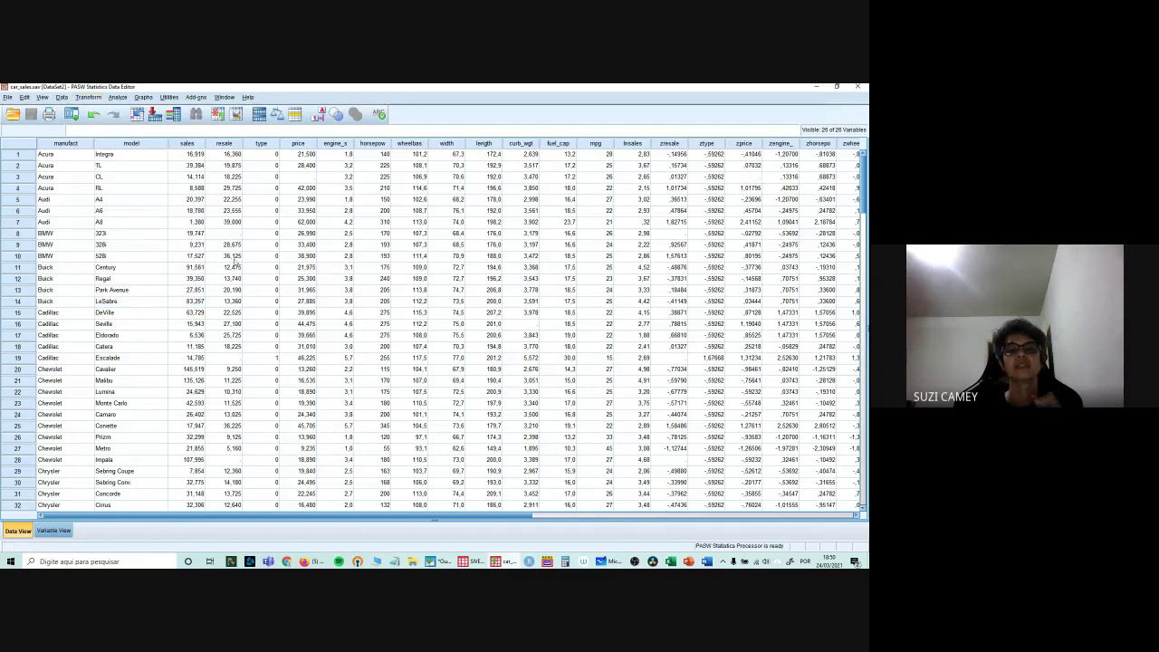
left_click(102, 232)
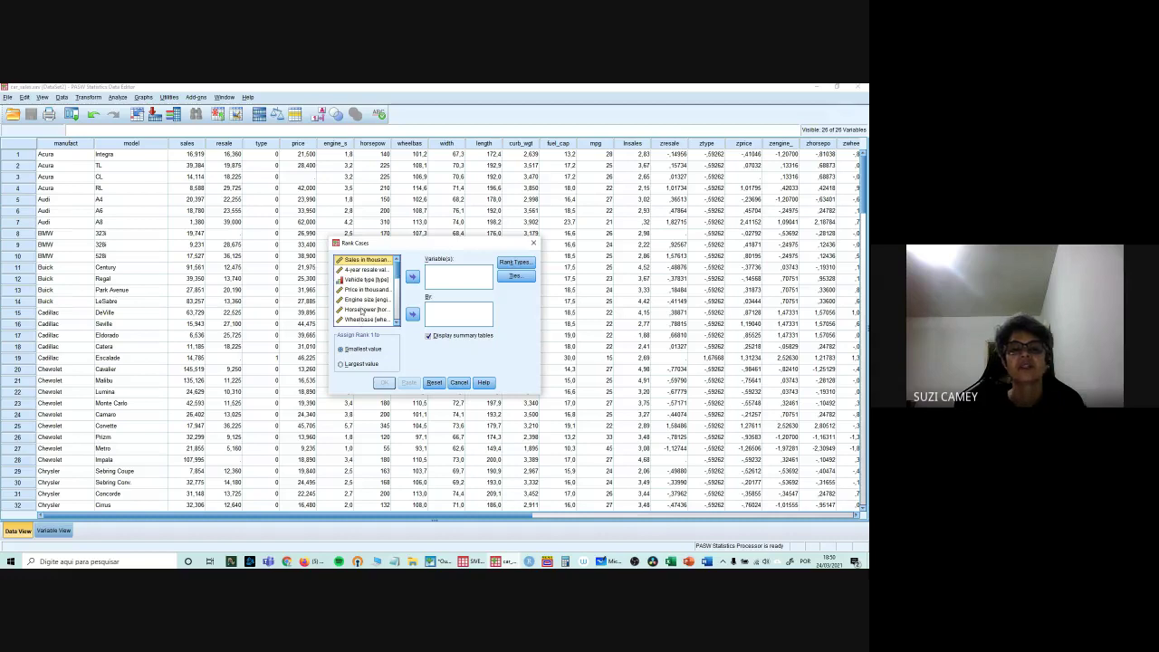
left_click(367, 310)
left_click(414, 276)
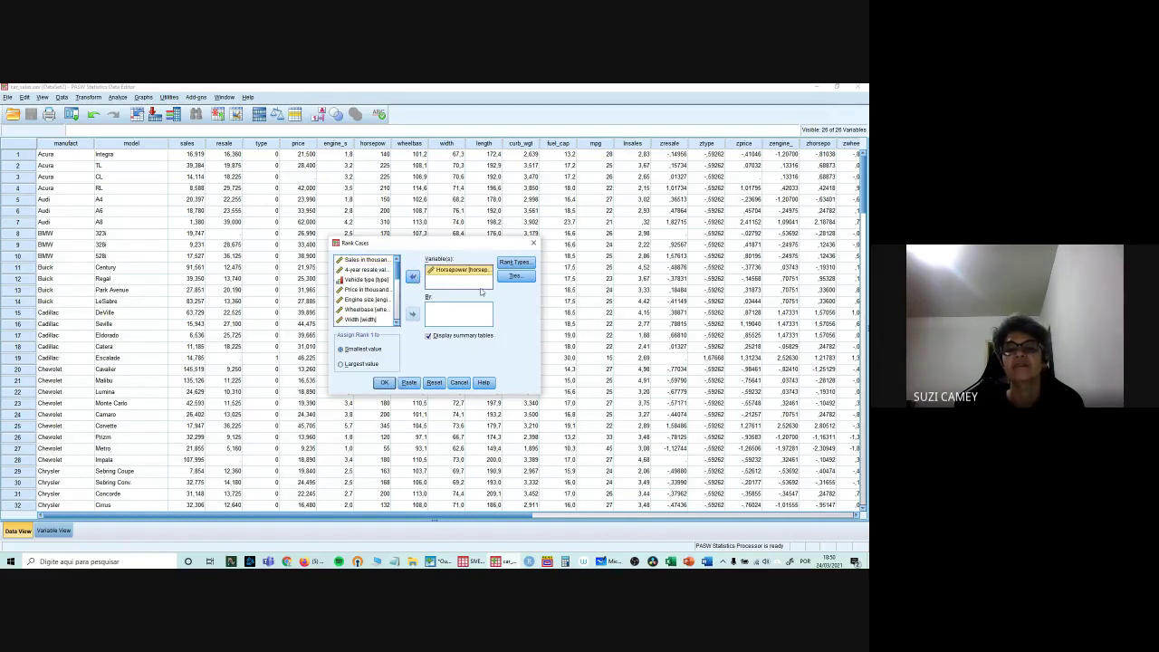
left_click(525, 264)
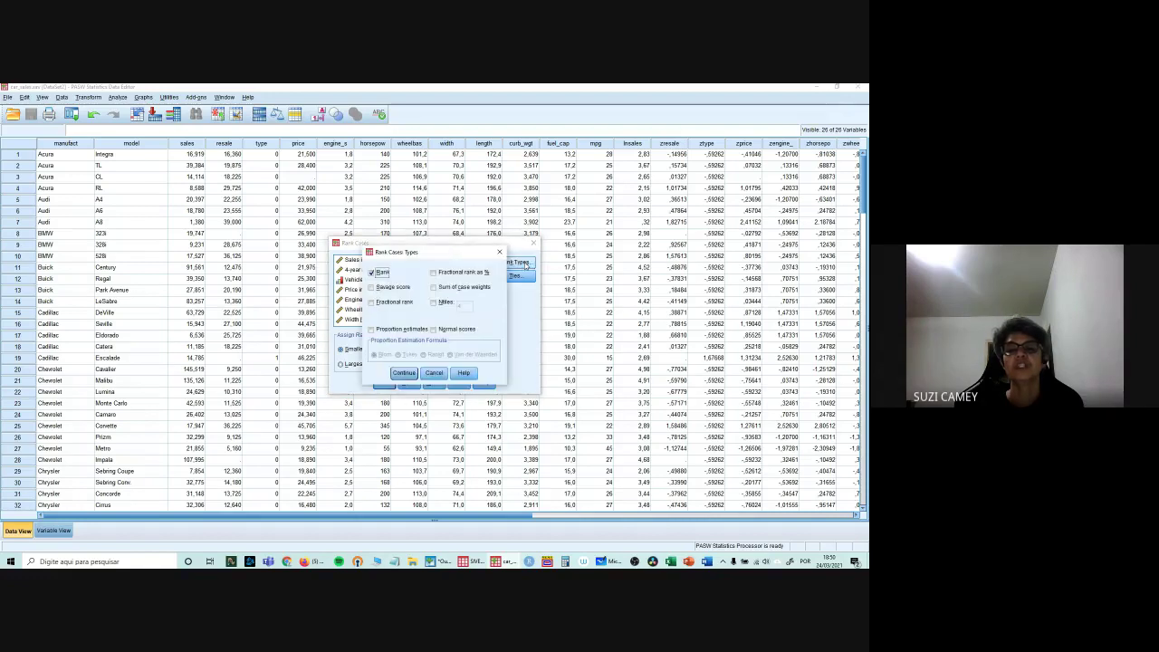
left_click(434, 303)
left_click(370, 272)
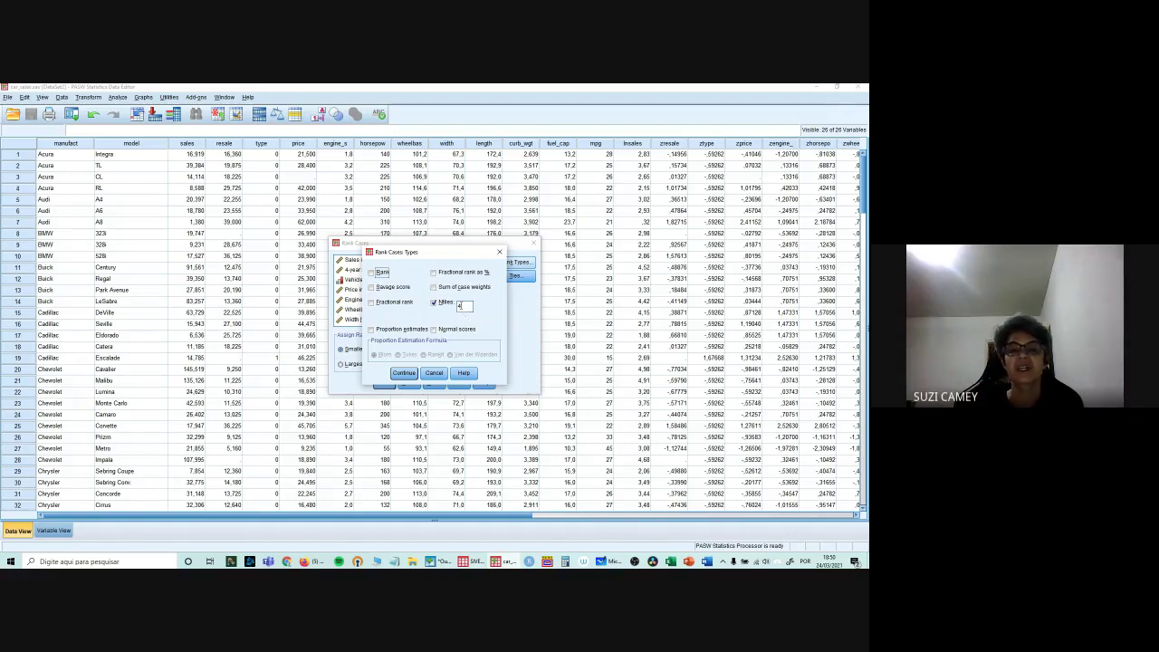
left_click(403, 374)
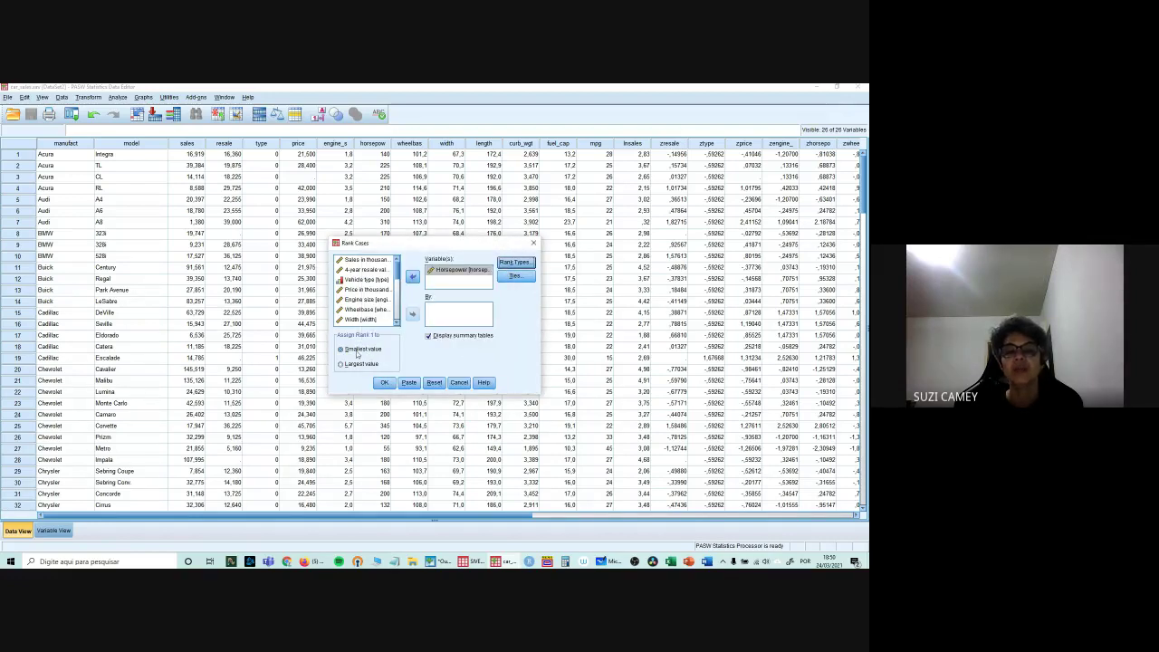
left_click(385, 382)
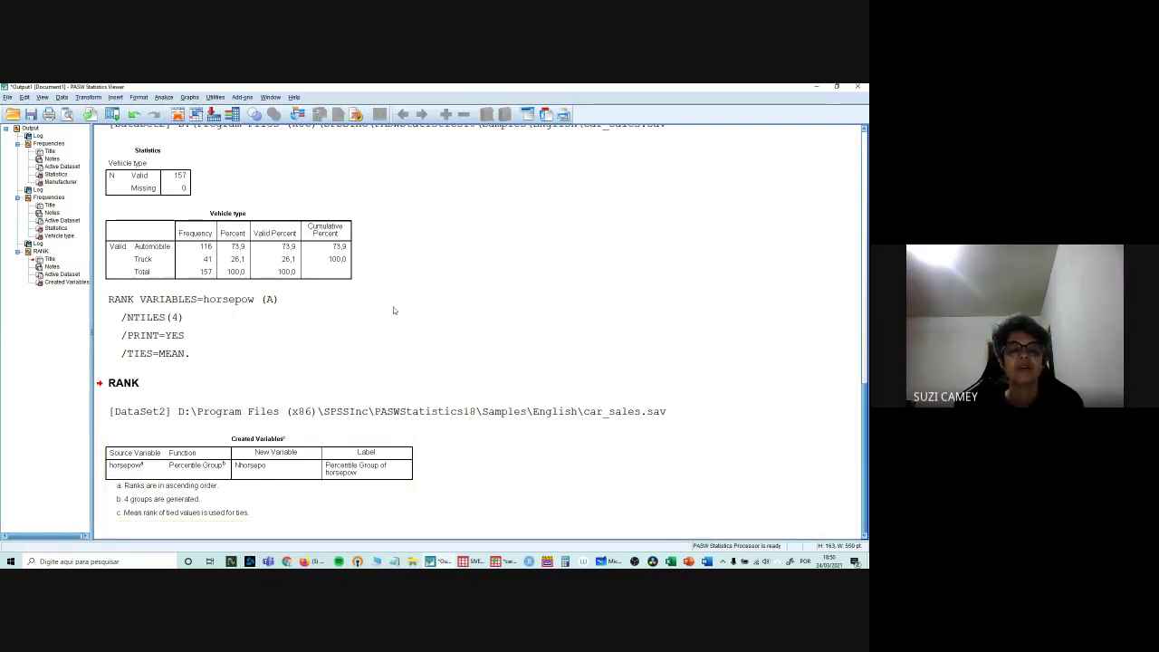
left_click(164, 98)
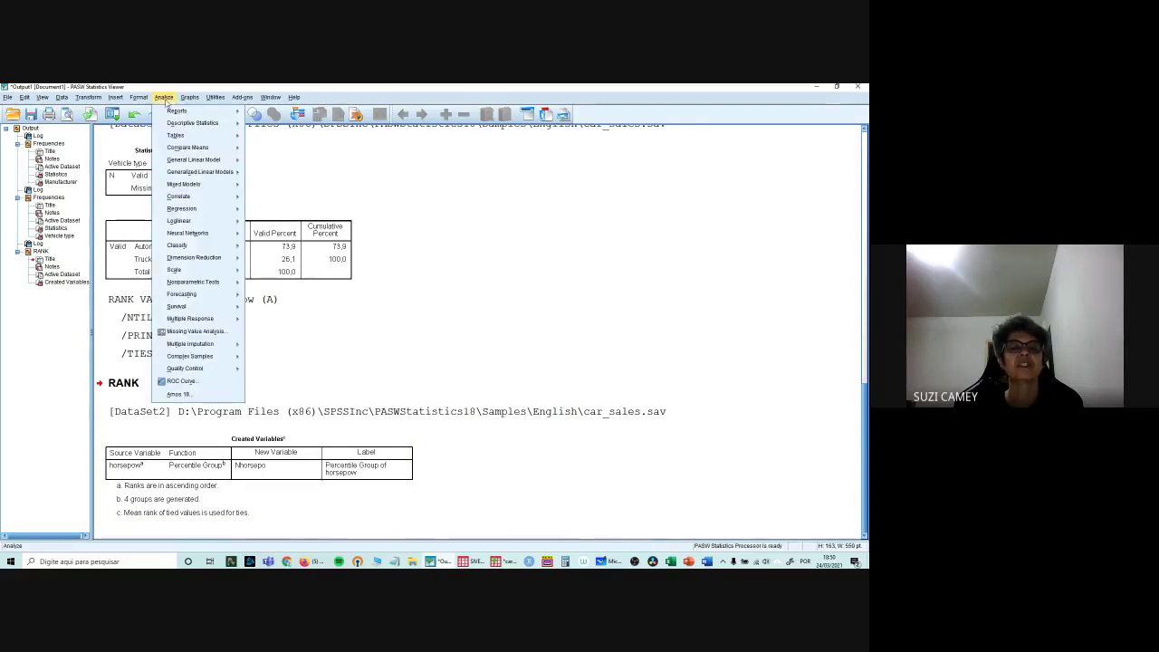
mouse_move(190, 124)
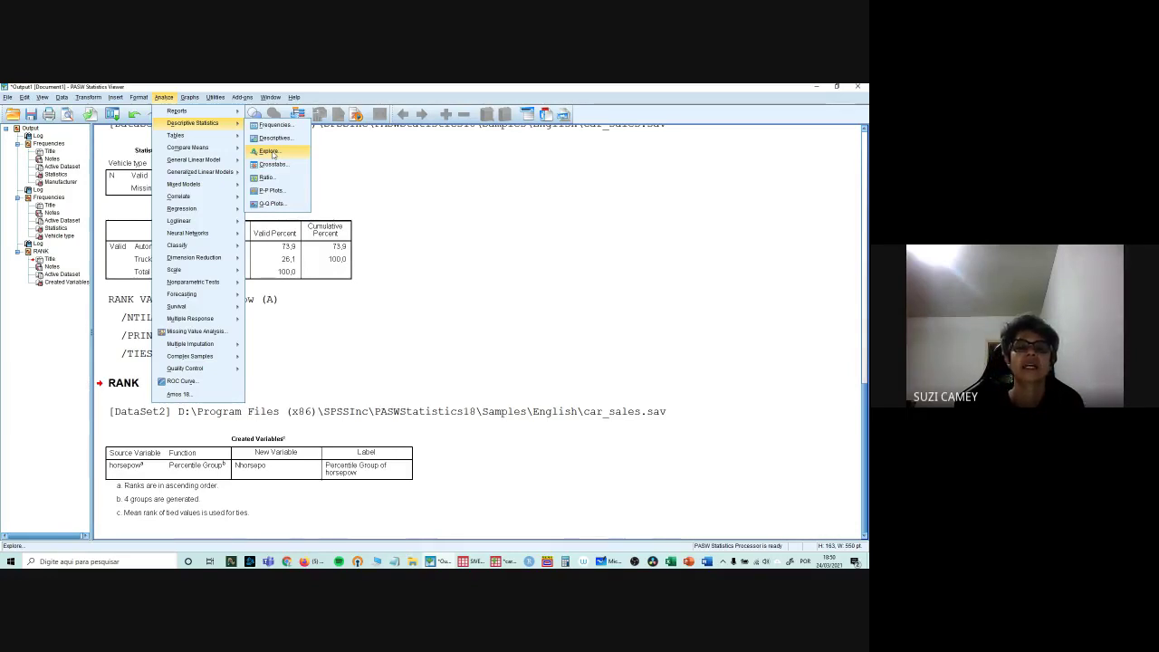
left_click(269, 152)
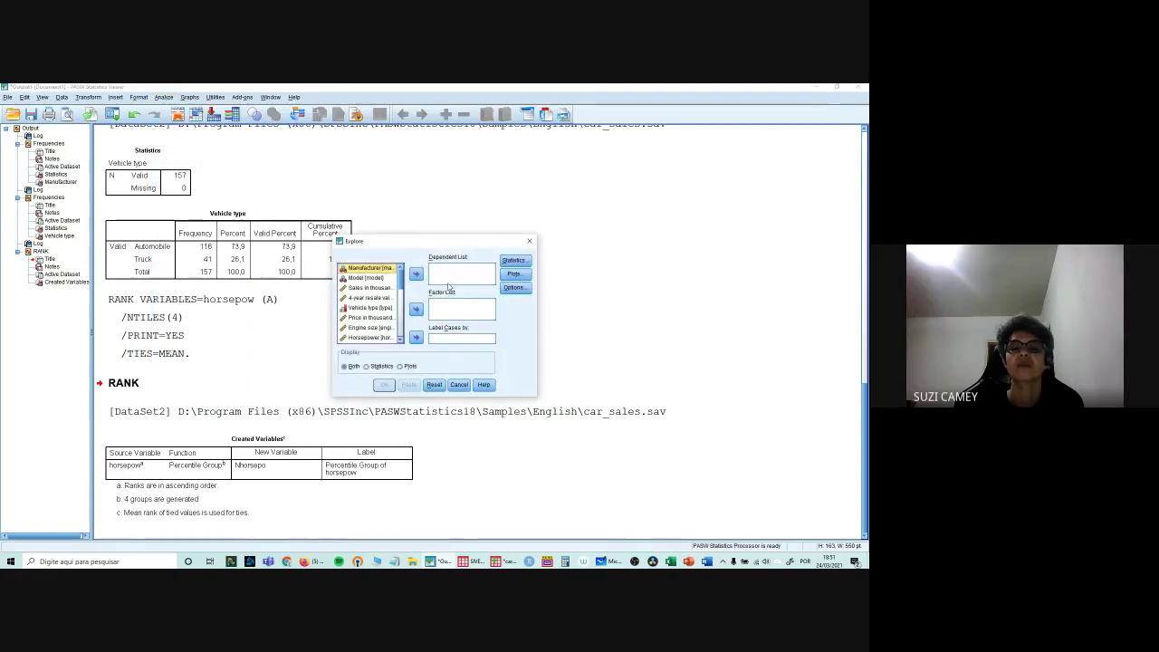
left_click(514, 261)
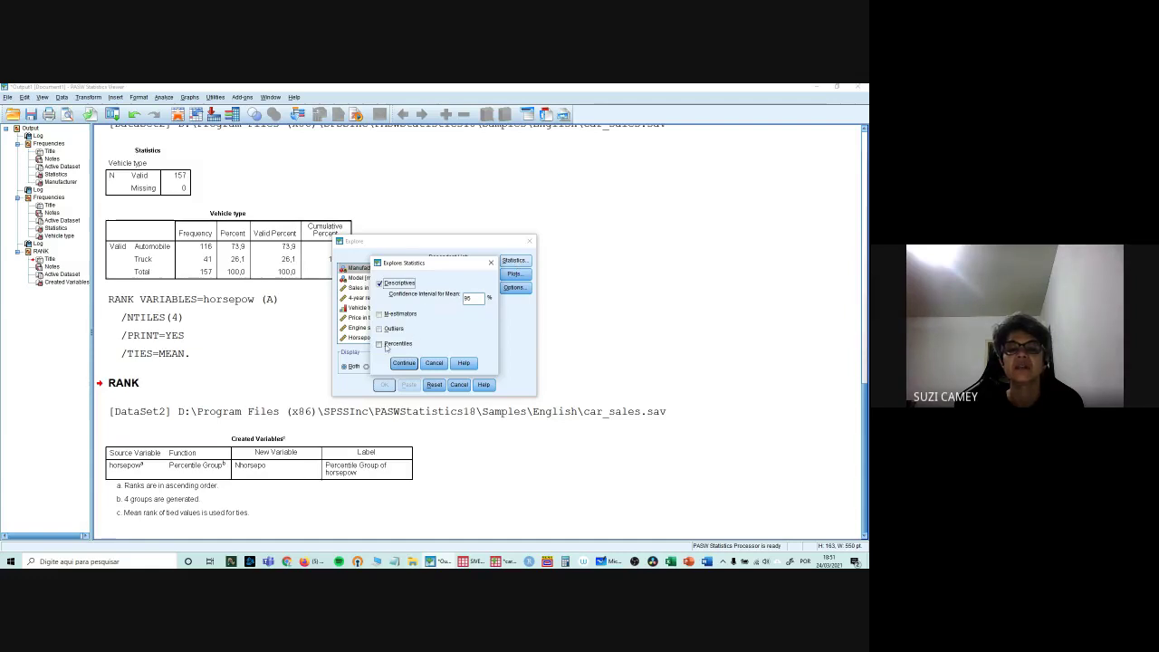
left_click(432, 364)
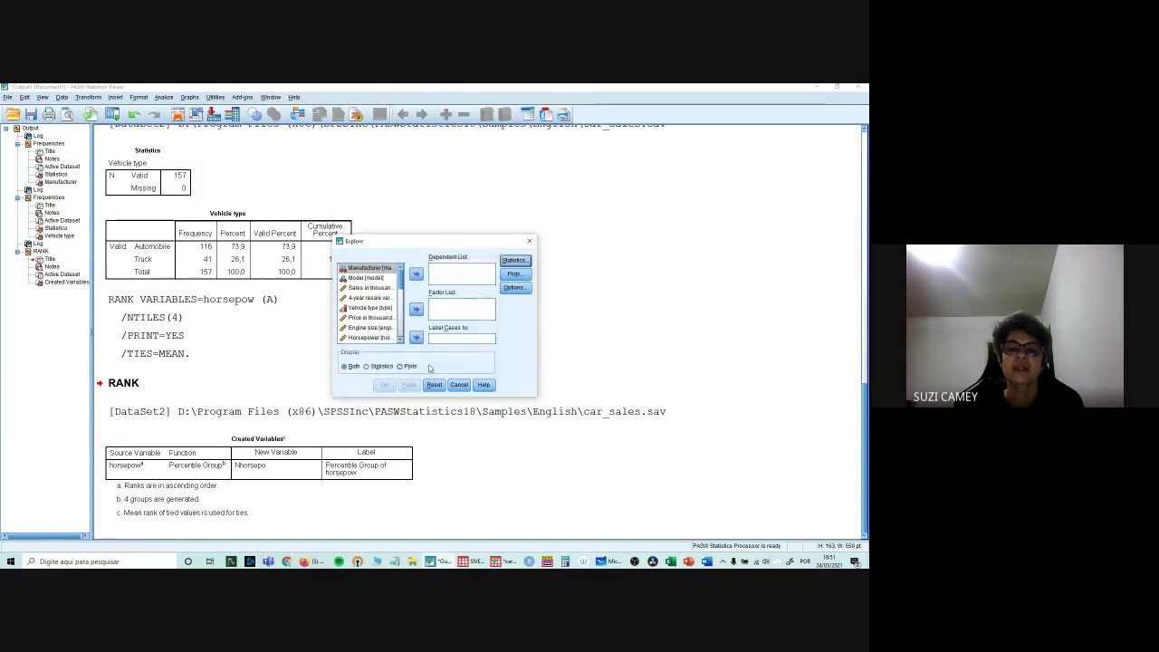
left_click(459, 384)
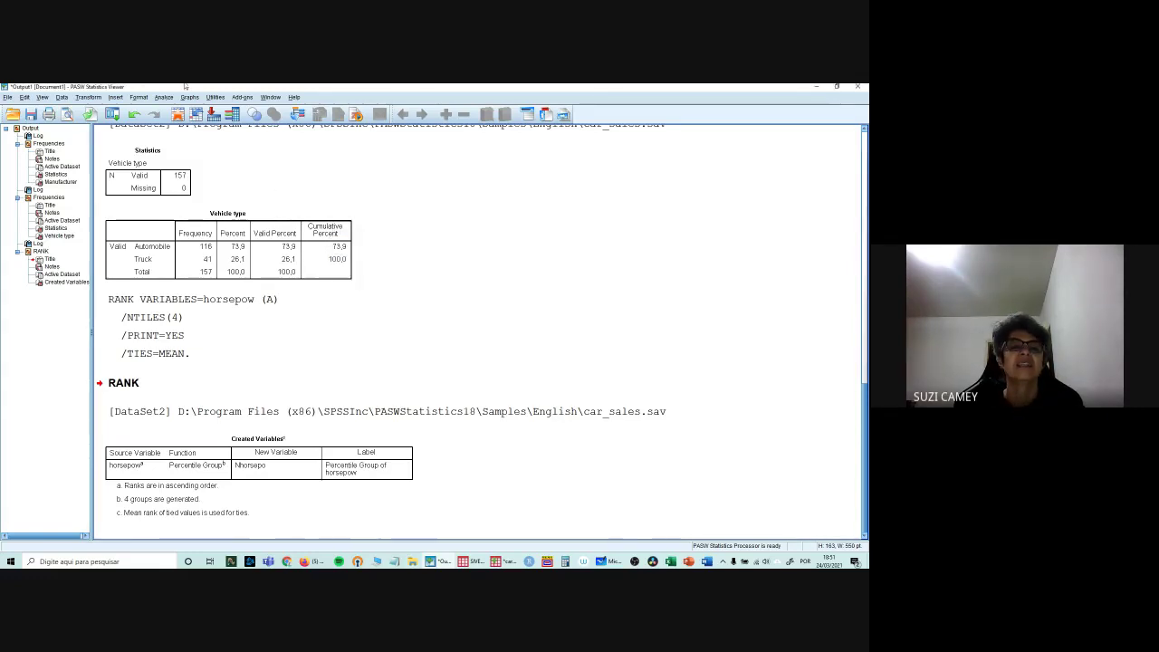
Step: Set up a Frequencies analysis with Horsepower as the variable in place of Vehicle type
left_click(115, 97)
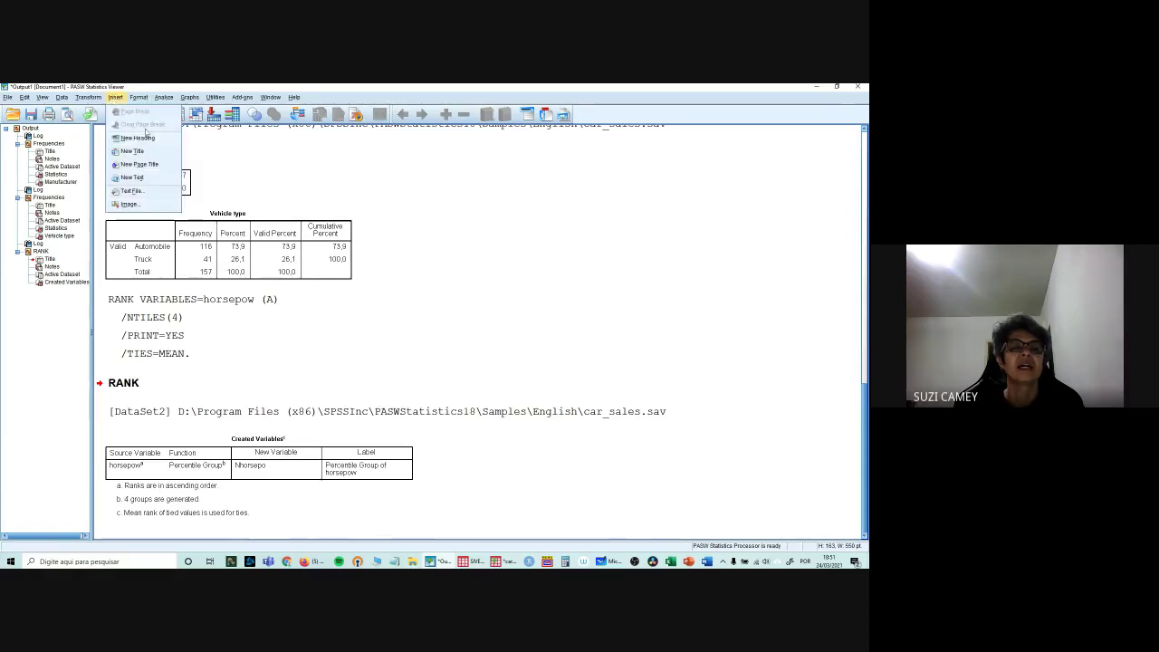
mouse_move(164, 97)
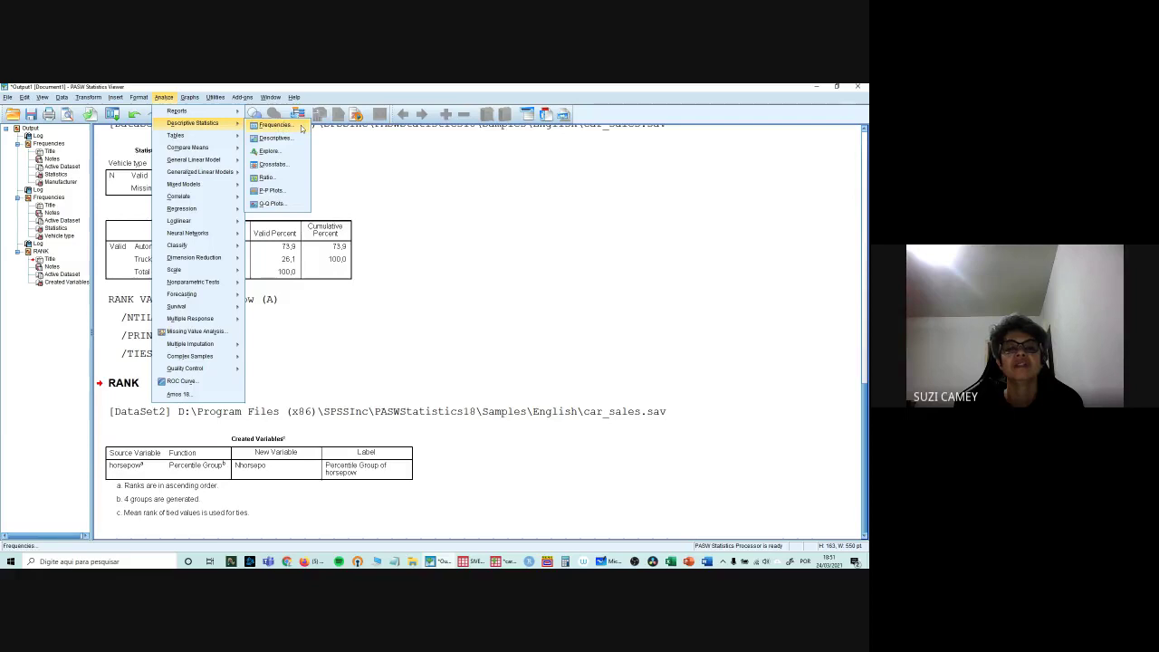
left_click(301, 126)
left_click(455, 282)
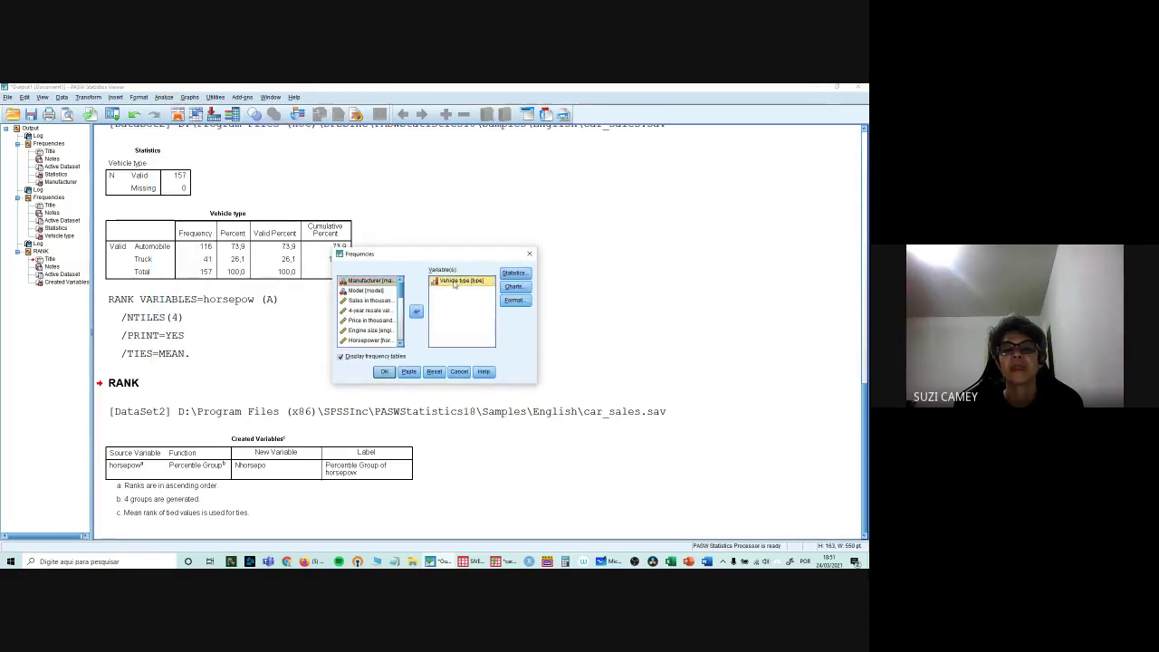
double_click(455, 283)
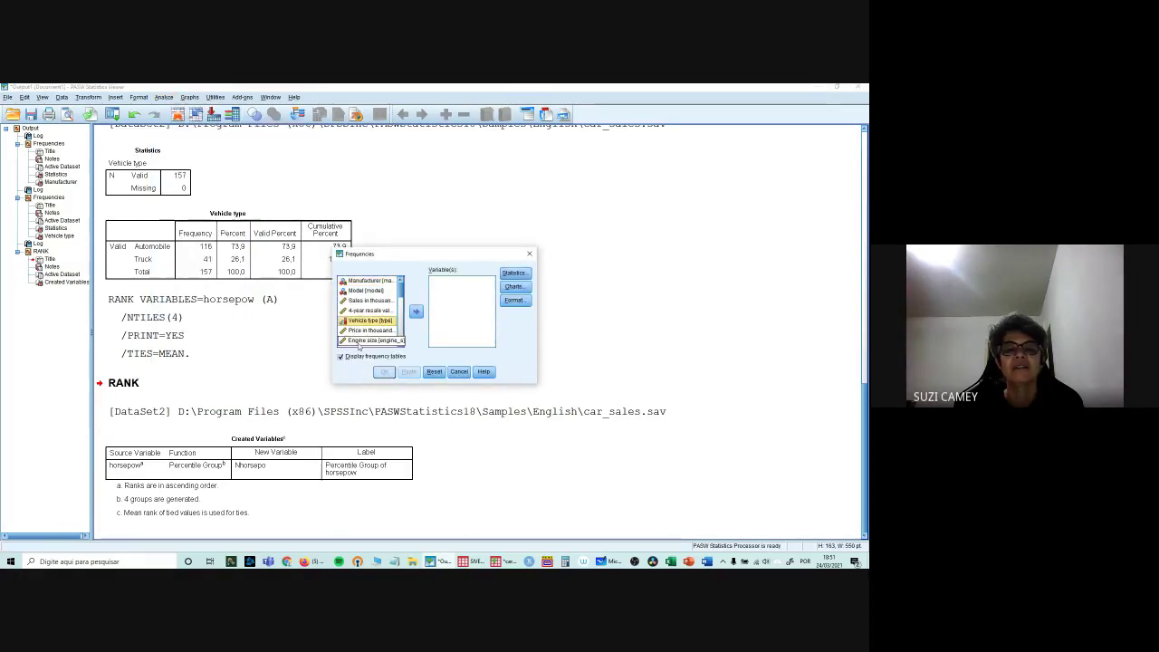
scroll(362, 343, "down", 3)
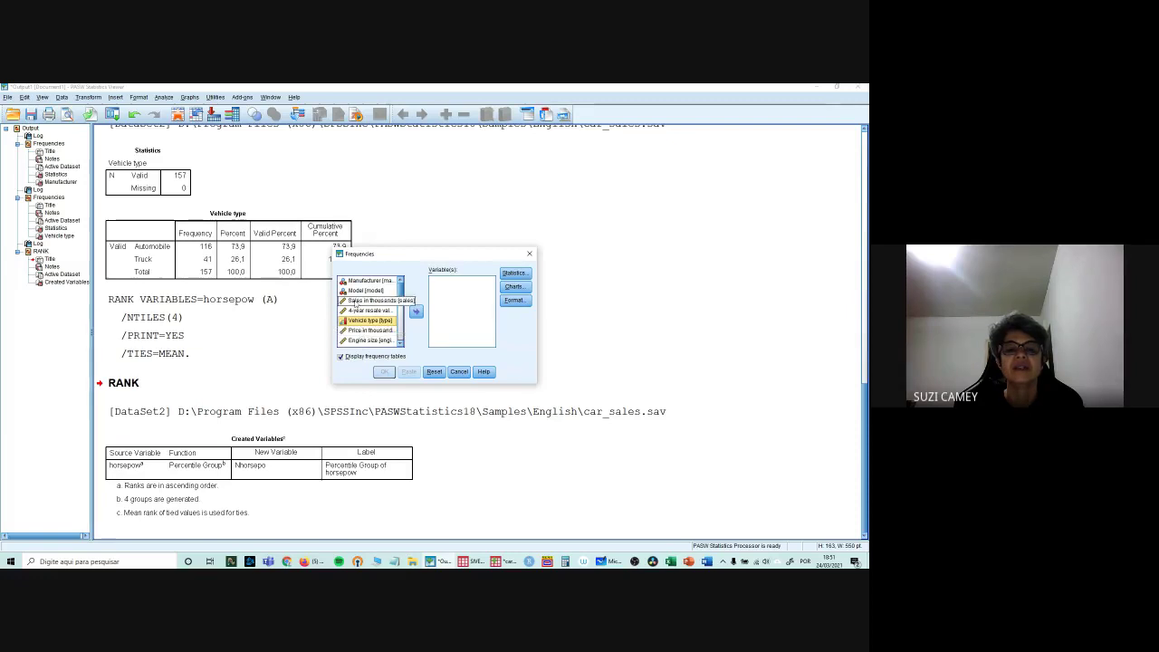
left_click(367, 321)
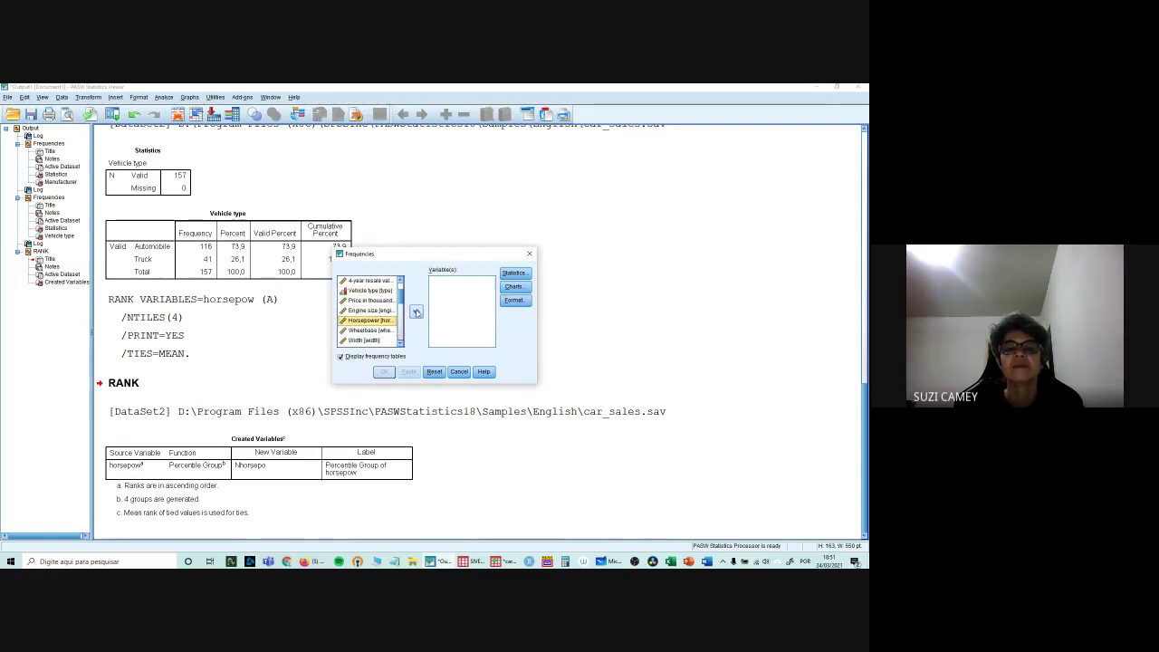
left_click(416, 311)
Step: Add quartiles and a histogram without a normal curve to the Horsepower Frequencies analysis, and run it
left_click(513, 273)
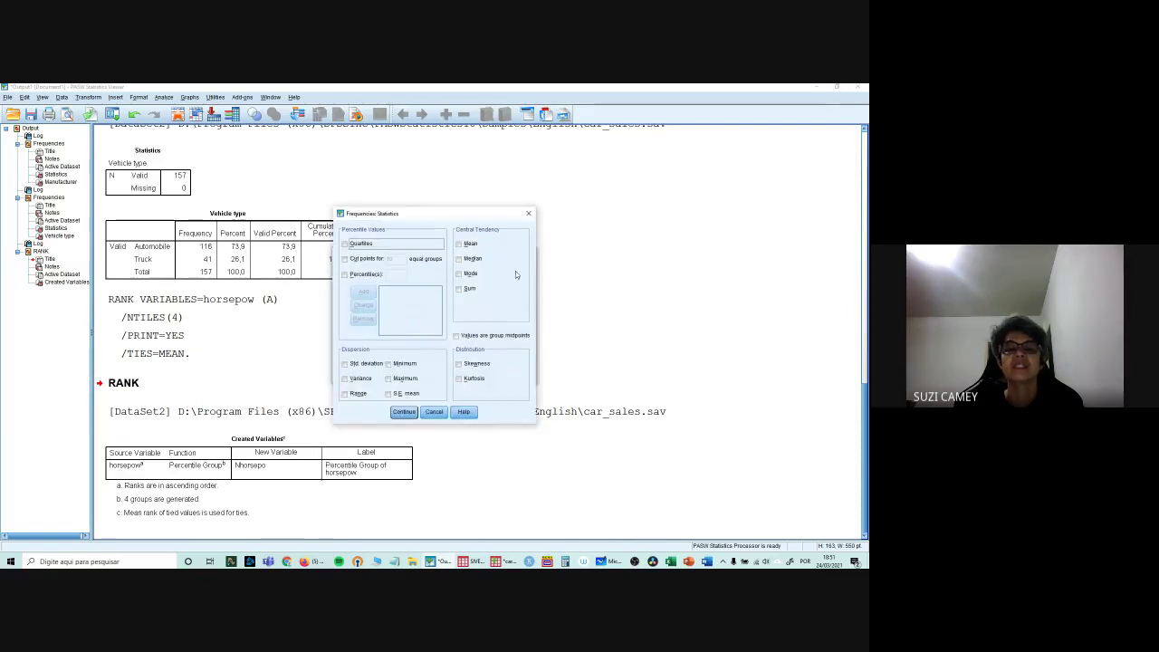
left_click(345, 244)
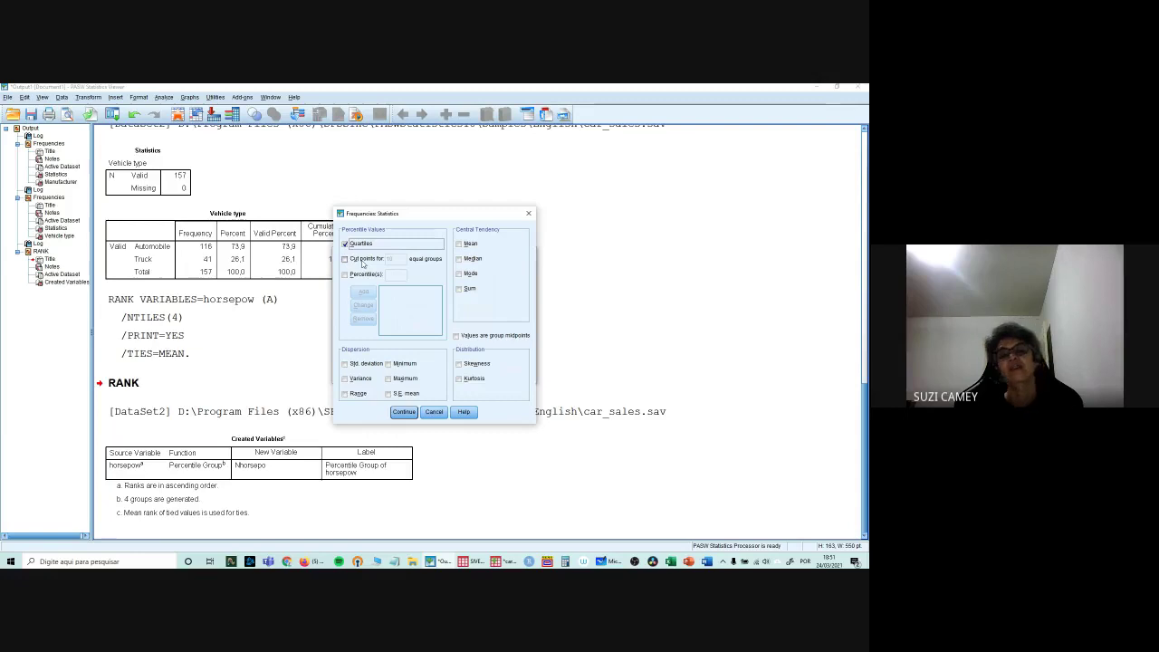
left_click(404, 412)
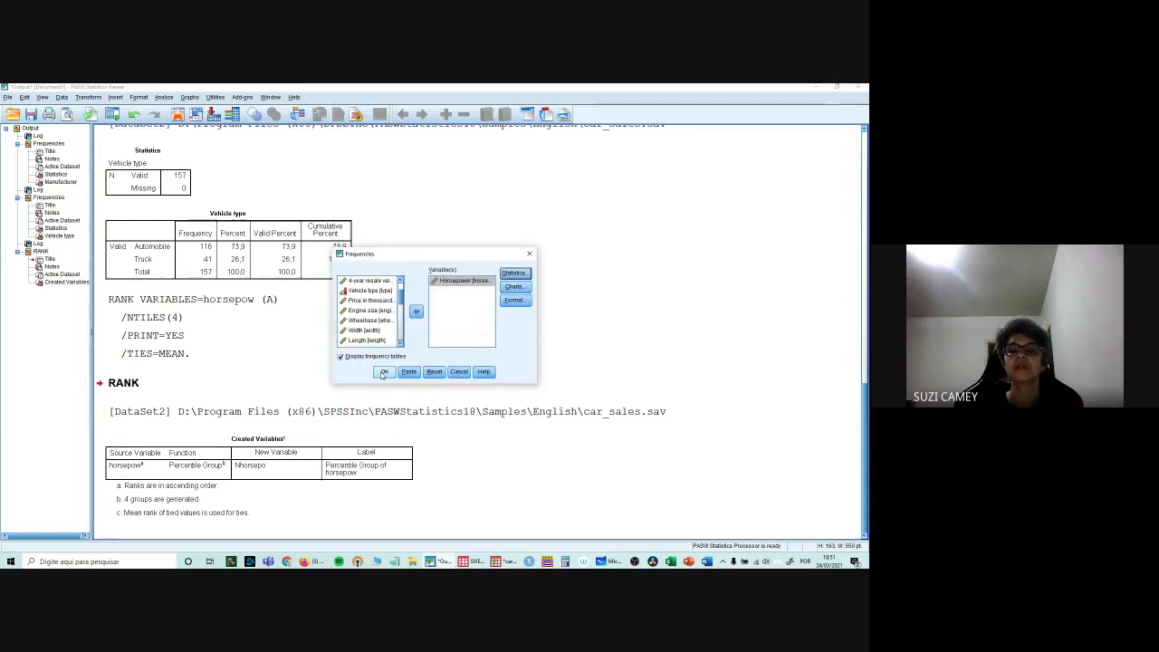
left_click(514, 286)
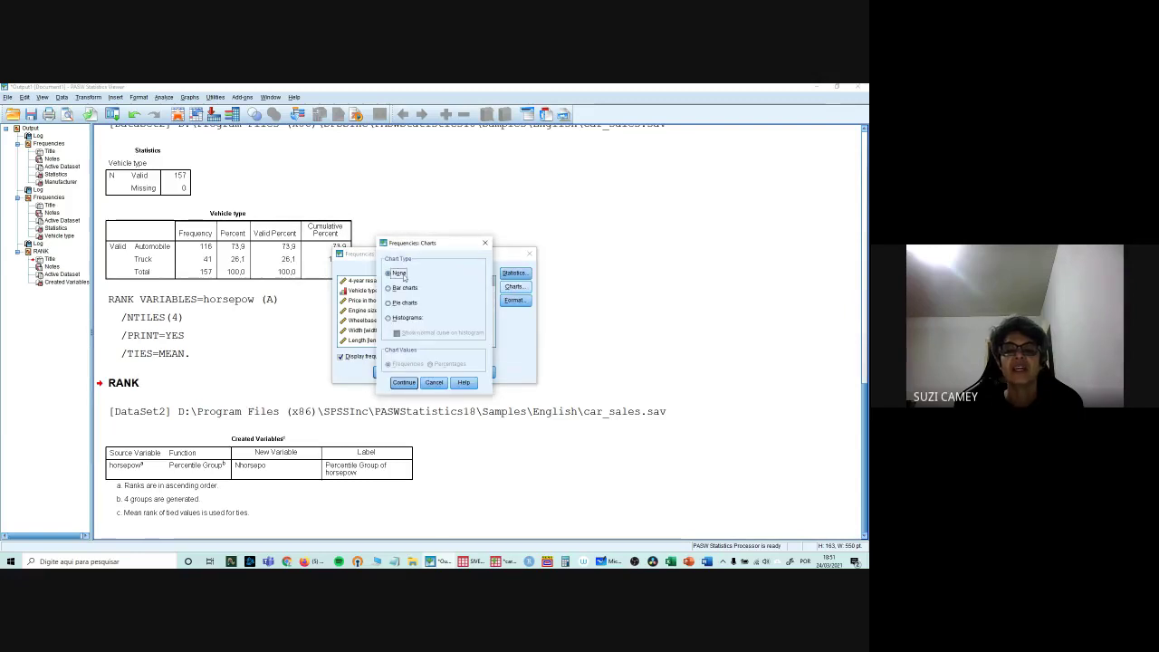
left_click(403, 319)
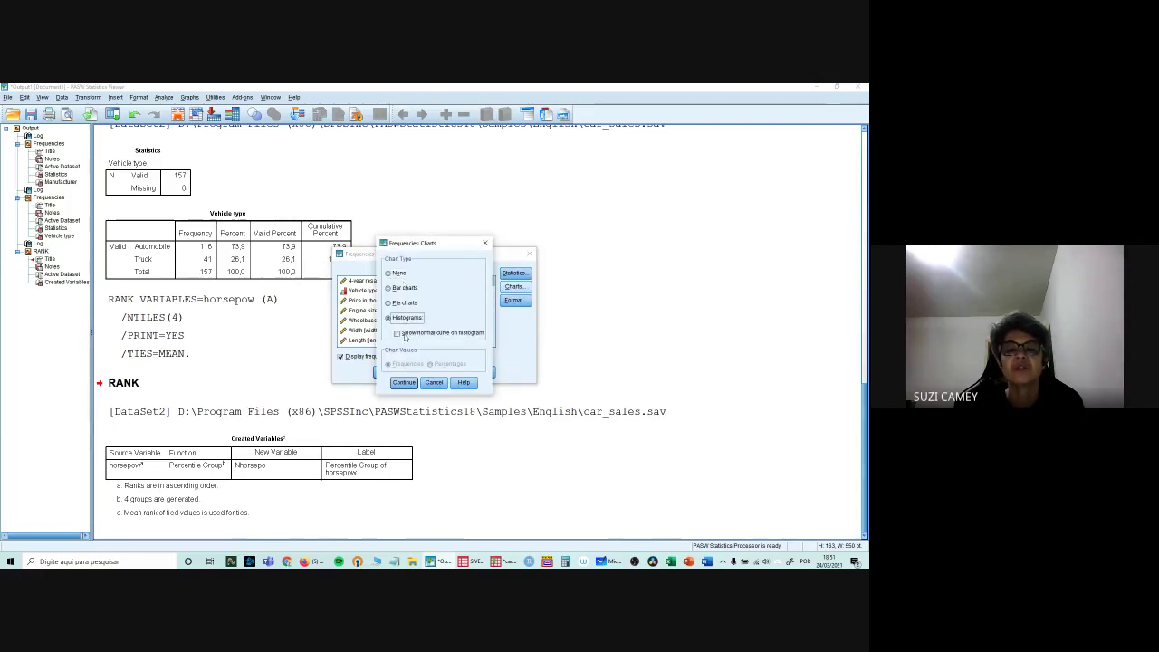
left_click(404, 382)
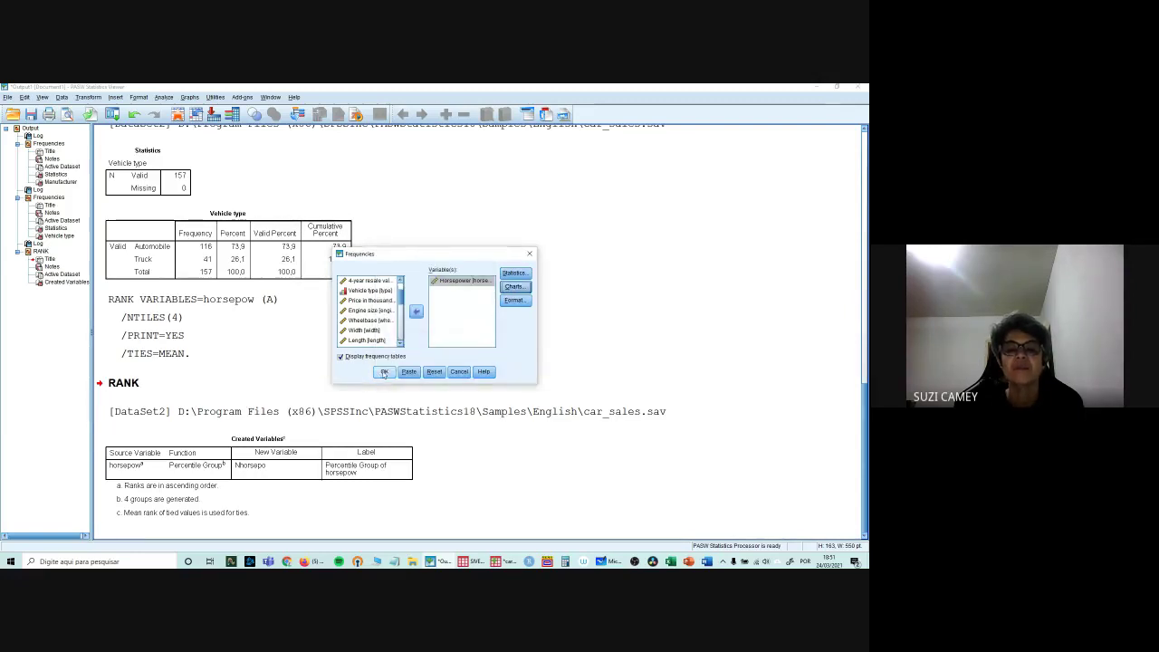
left_click(382, 373)
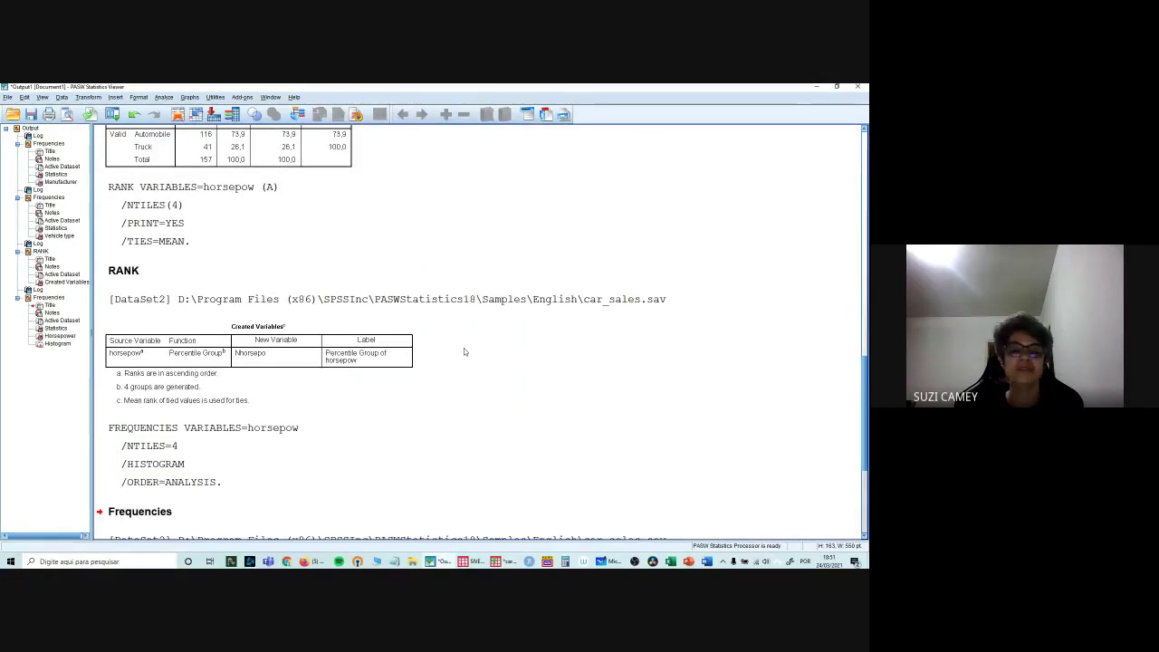
Step: Examine the Horsepower percentiles, frequency table and histogram in the output
scroll(464, 351, "down", 8)
scroll(464, 352, "down", 3)
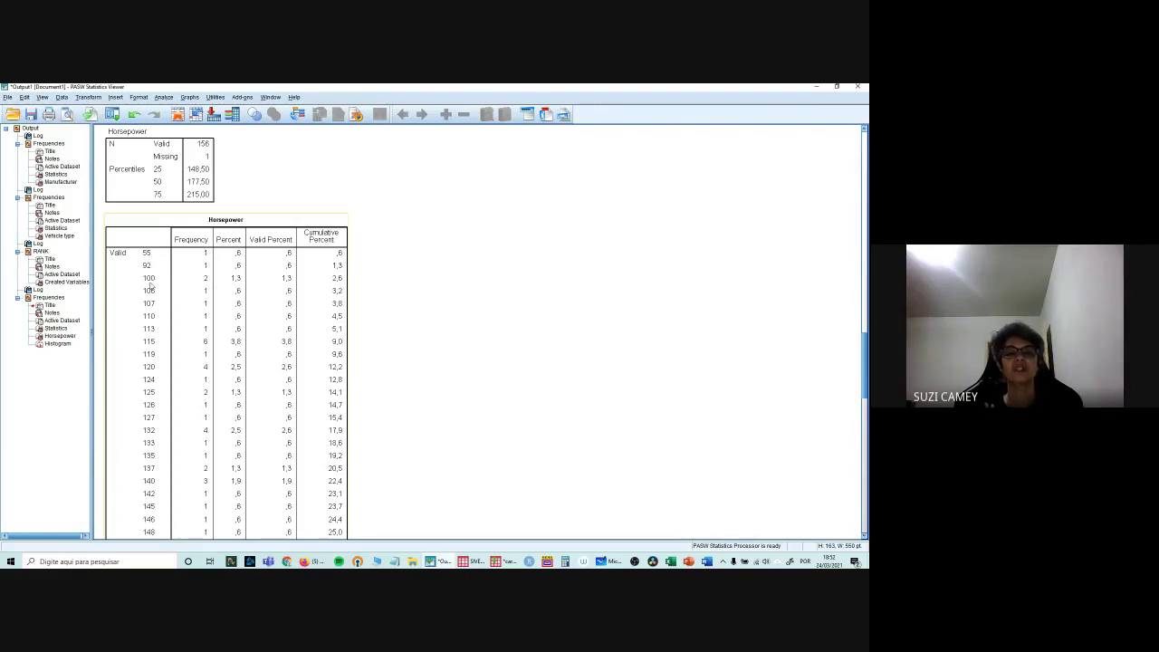
scroll(270, 343, "down", 8)
scroll(270, 343, "down", 10)
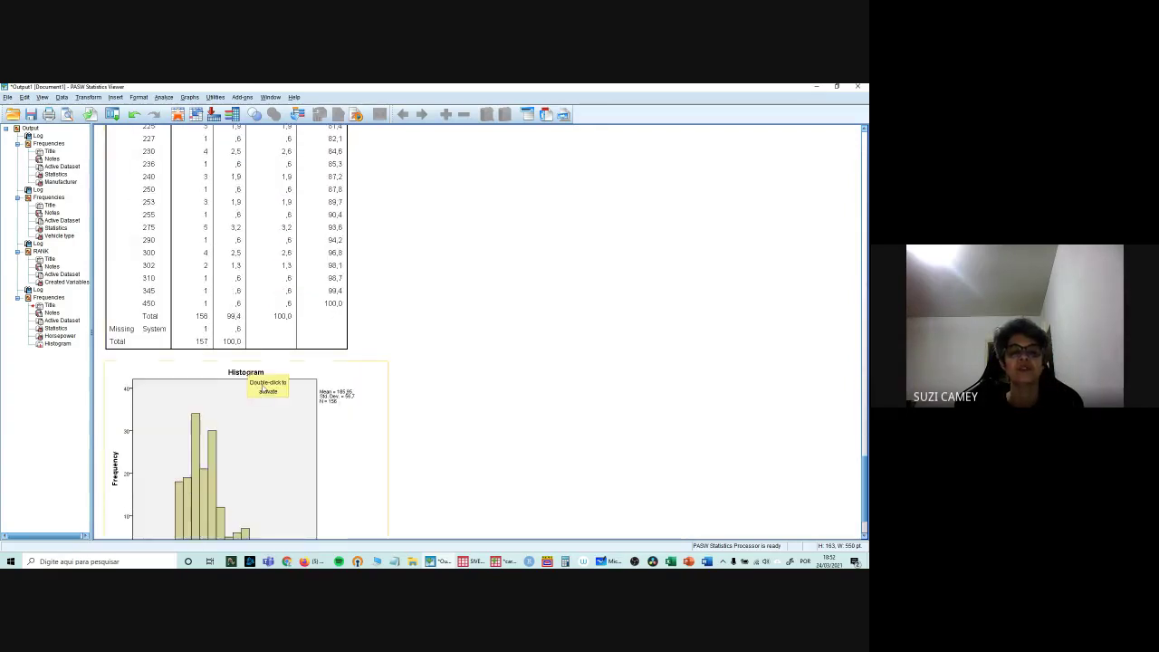
scroll(262, 387, "down", 2)
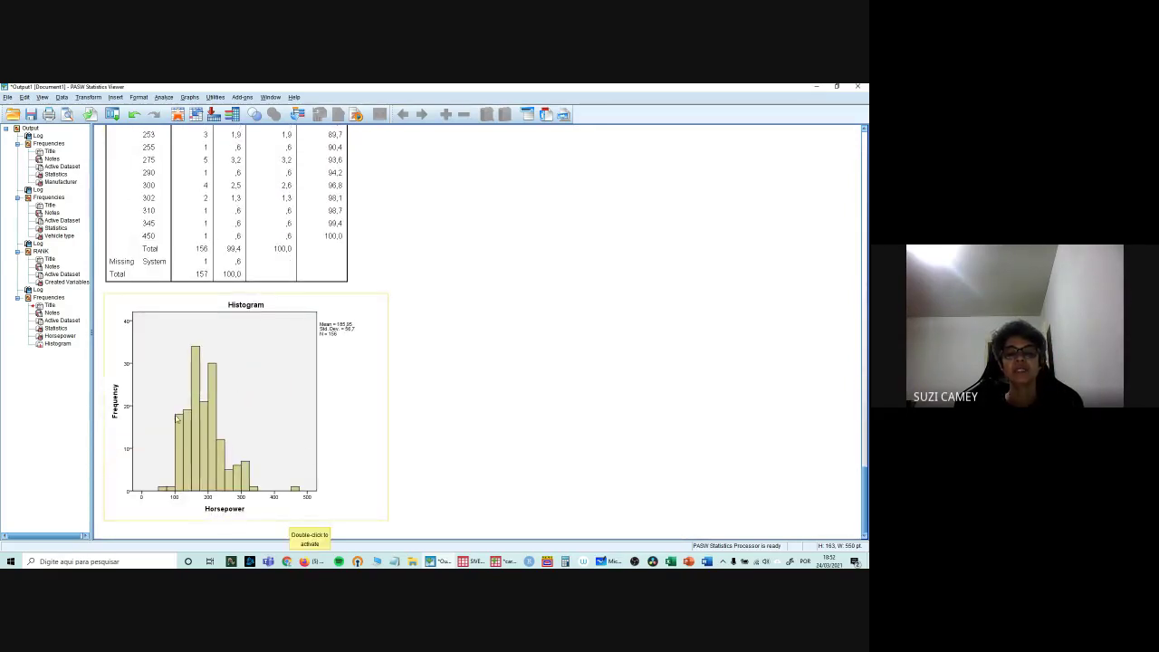
scroll(238, 395, "up", 3)
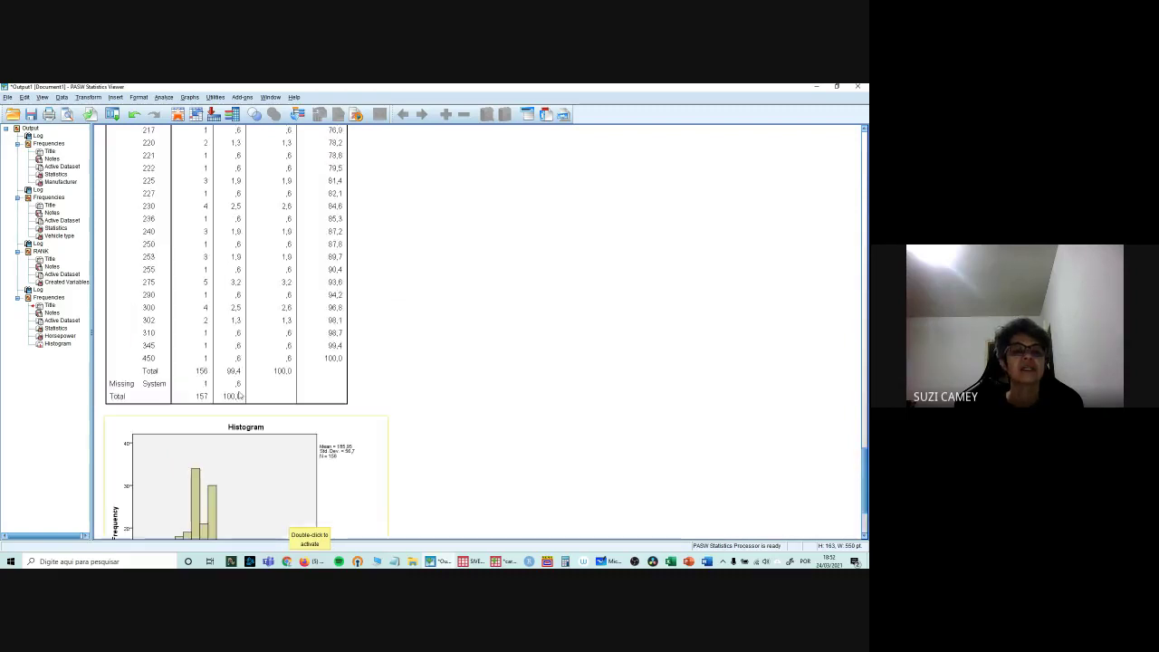
scroll(238, 395, "up", 9)
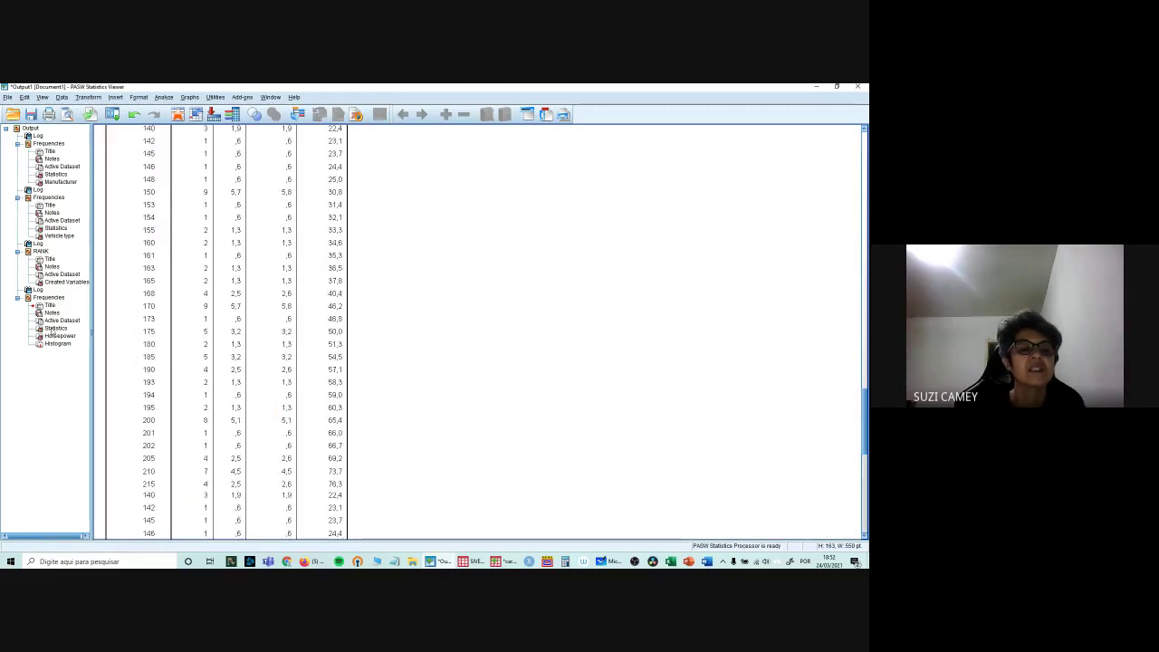
scroll(208, 272, "up", 9)
Step: Capture the Horsepower Statistics table as a screenshot and paste it into the Microsoft Whiteboard page
left_click(193, 163)
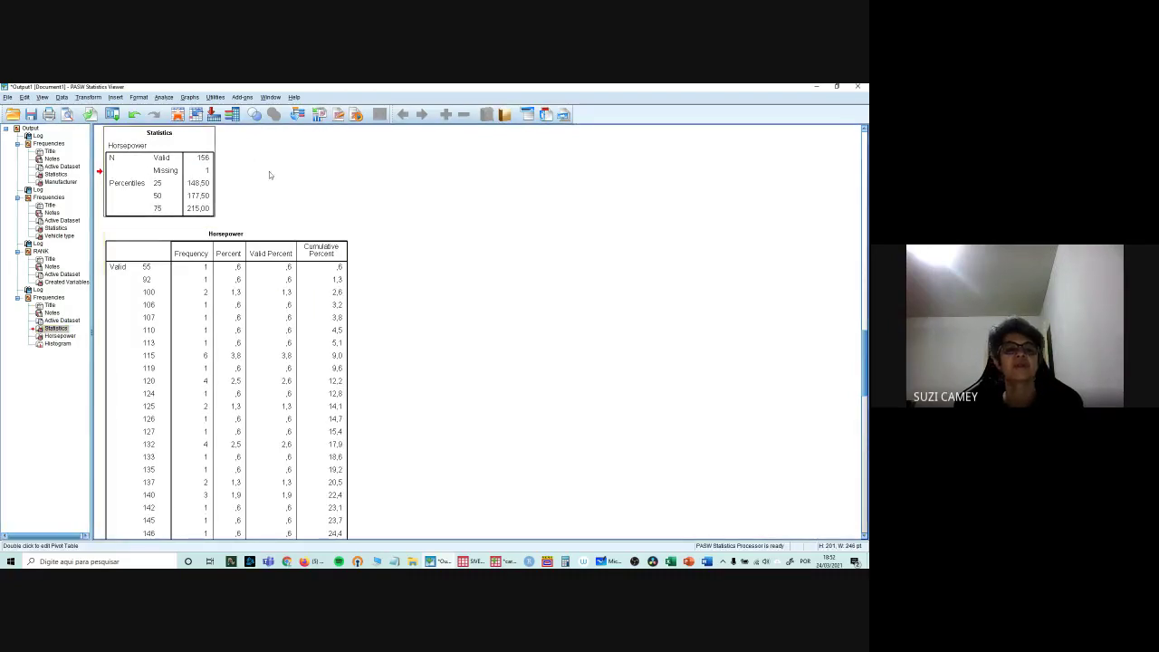
scroll(269, 173, "up", 1)
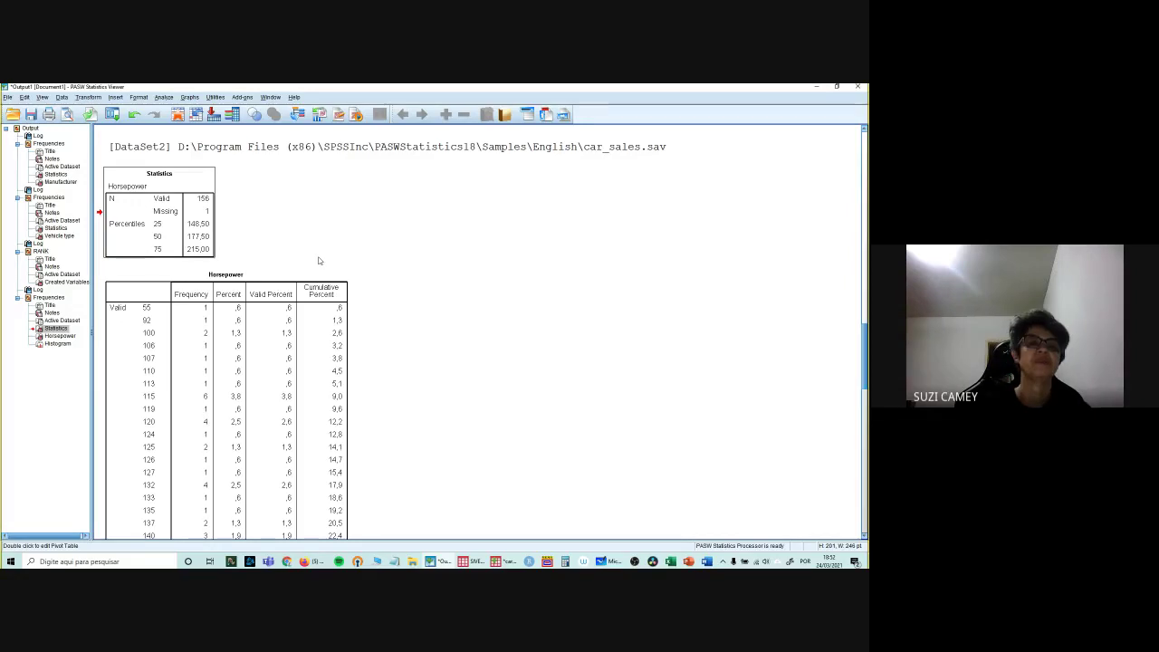
key("super+shift+s")
left_click_drag(96, 158, 240, 272)
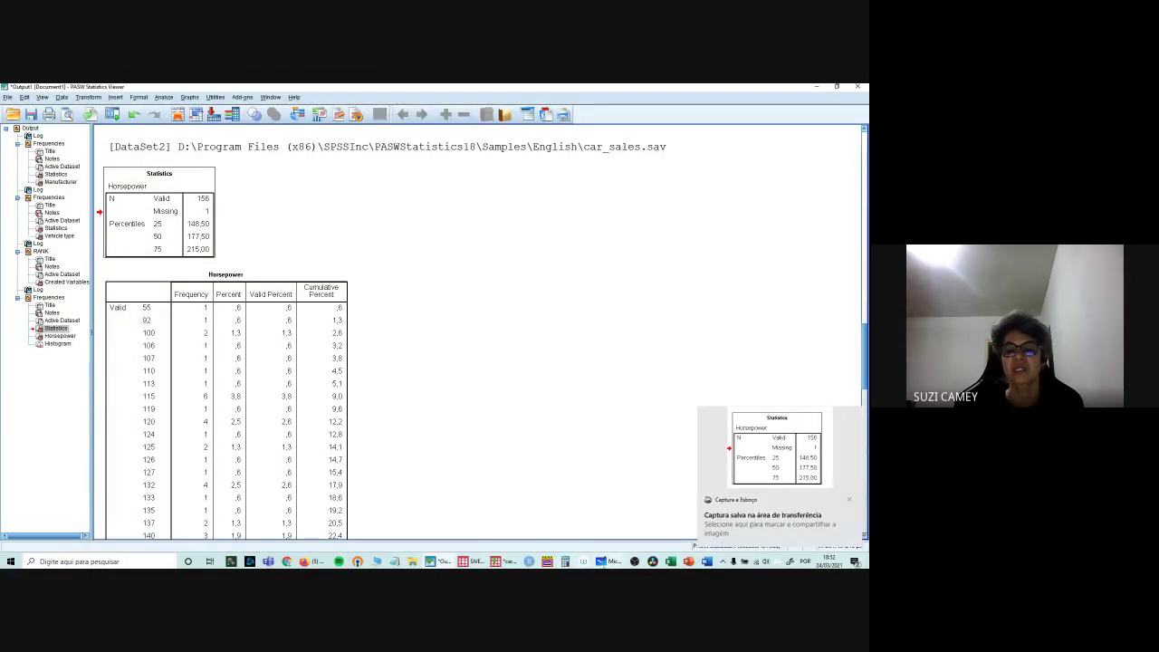
key("alt+Tab")
key("ctrl+v")
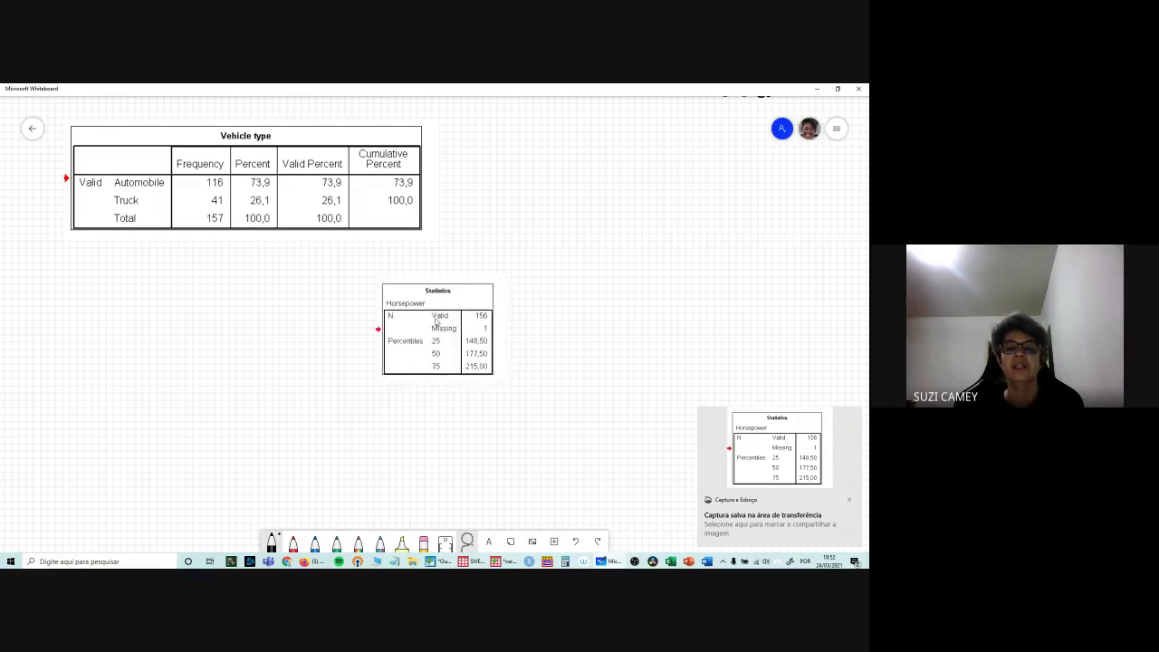
Step: Enlarge the pasted Horsepower Statistics table, move it below the Vehicle type table, and deselect it
left_click_drag(522, 387, 548, 401)
left_click_drag(425, 369, 208, 376)
left_click(381, 356)
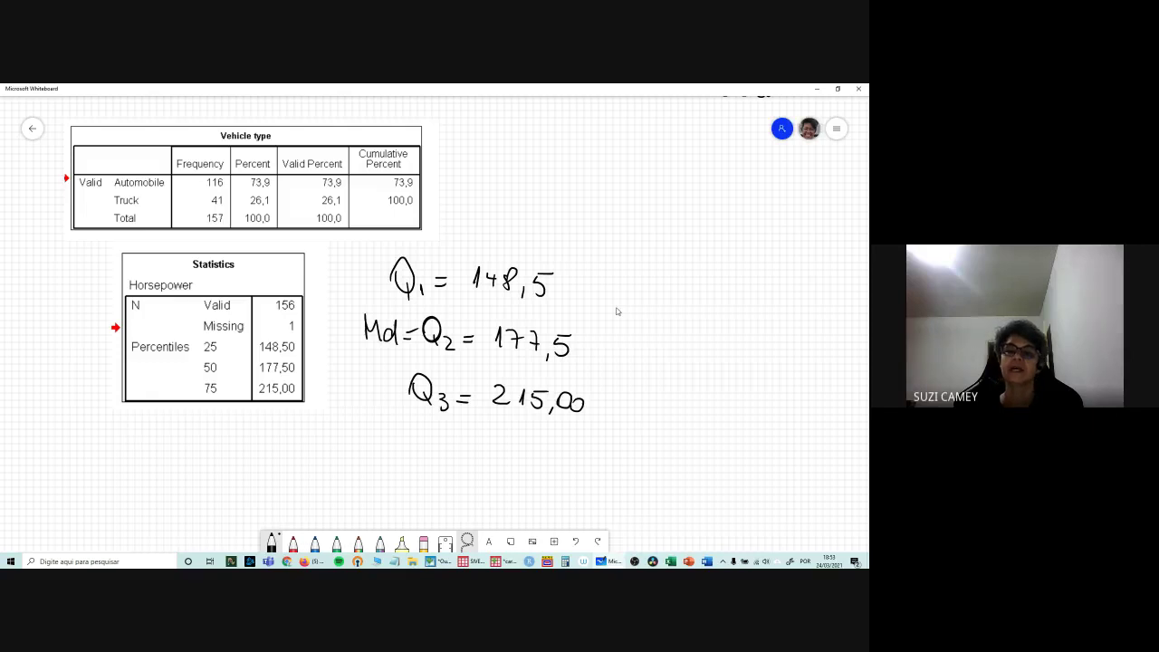
Step: Handwrite Q1 = 148,5, Md = Q2 = 177,5 and Q3 = 215,00 beside the Statistics table, bracing each adjacent pair with 25%
left_click_drag(590, 276, 598, 350)
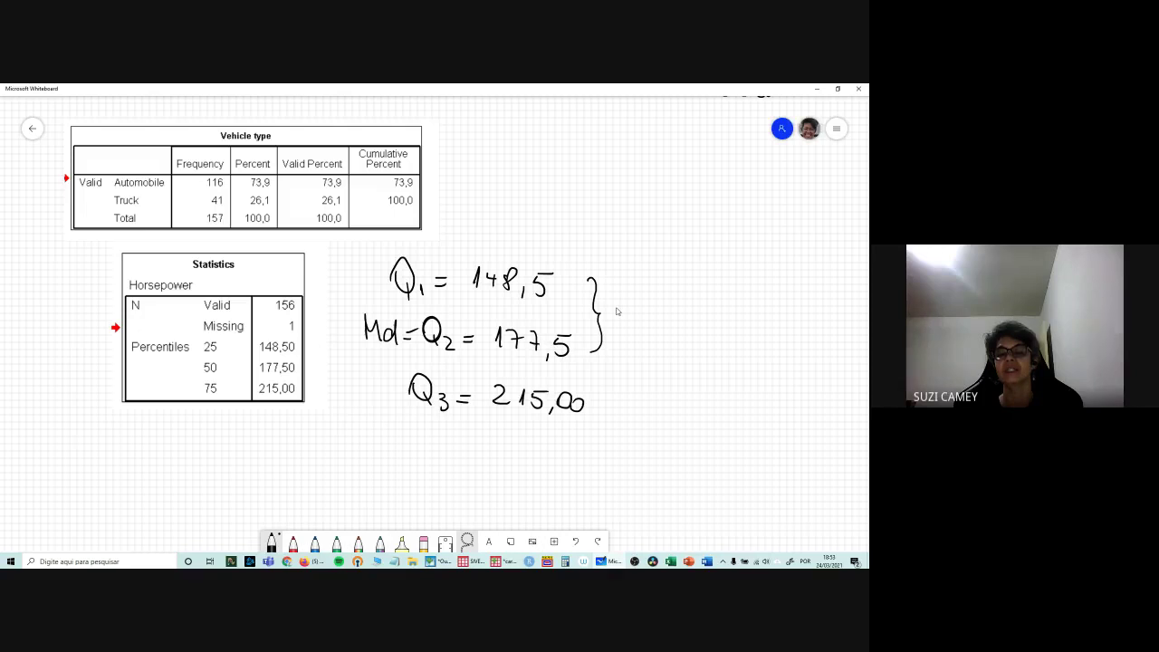
mouse_move(623, 304)
left_mouse_down()
mouse_move(635, 322)
mouse_move(661, 326)
left_mouse_up()
left_click_drag(595, 353, 603, 406)
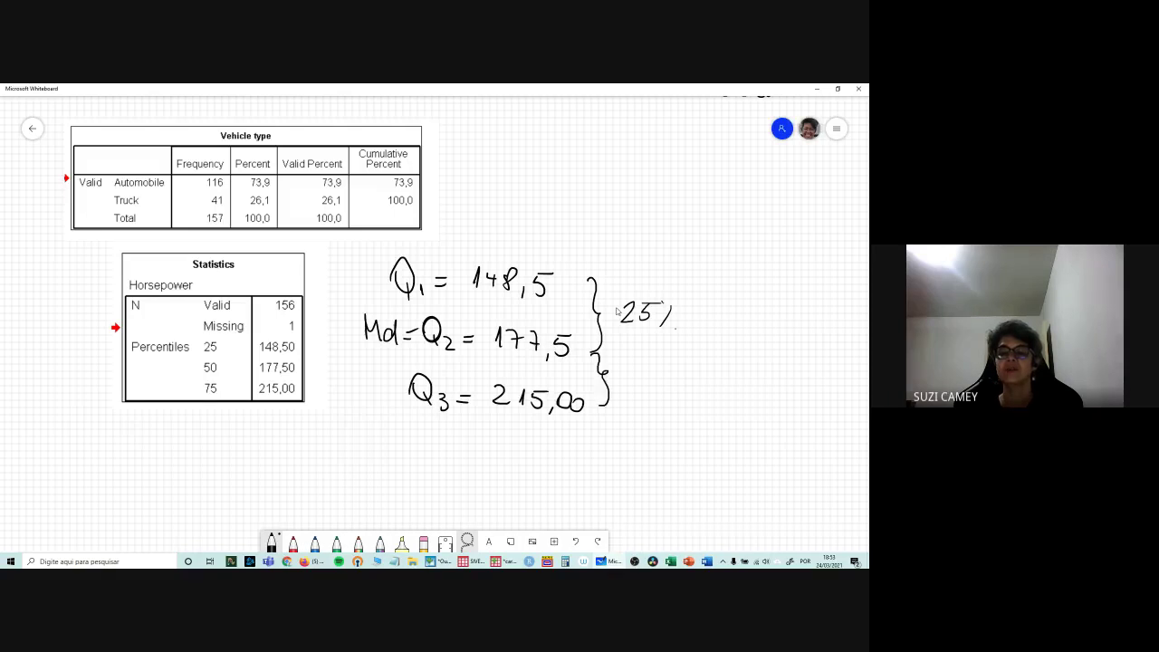
left_click_drag(622, 367, 639, 383)
left_click_drag(640, 366, 655, 365)
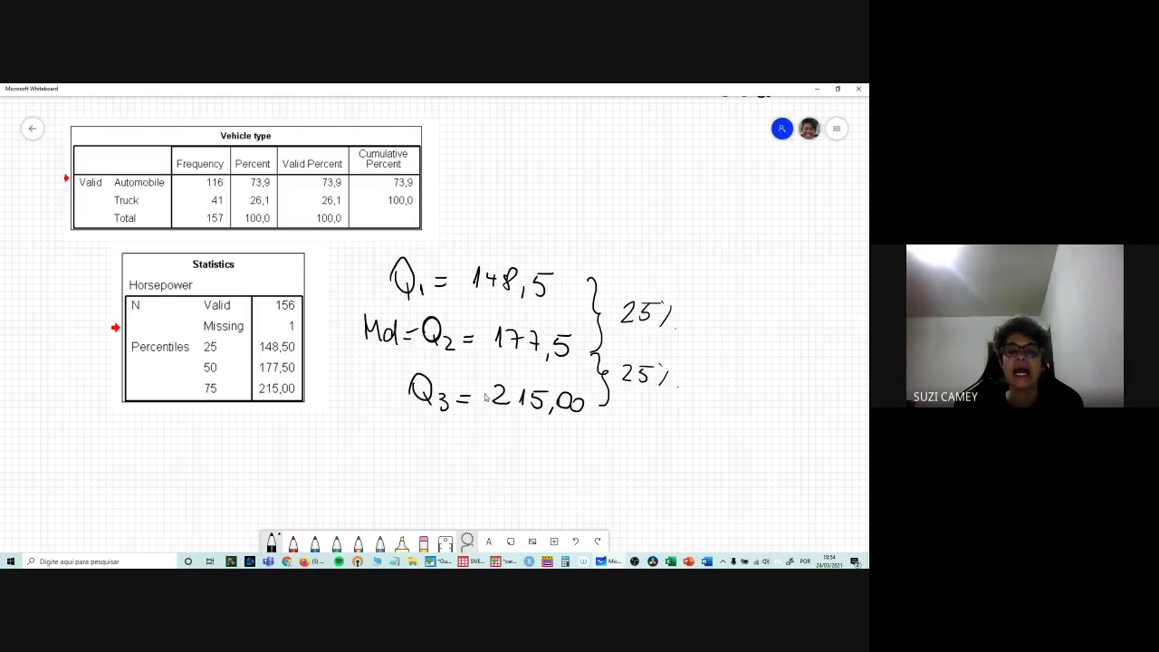
Step: Handwrite the first horsepower group below the Statistics table as "1 - Potência < 148,5"
scroll(684, 492, "down", 3)
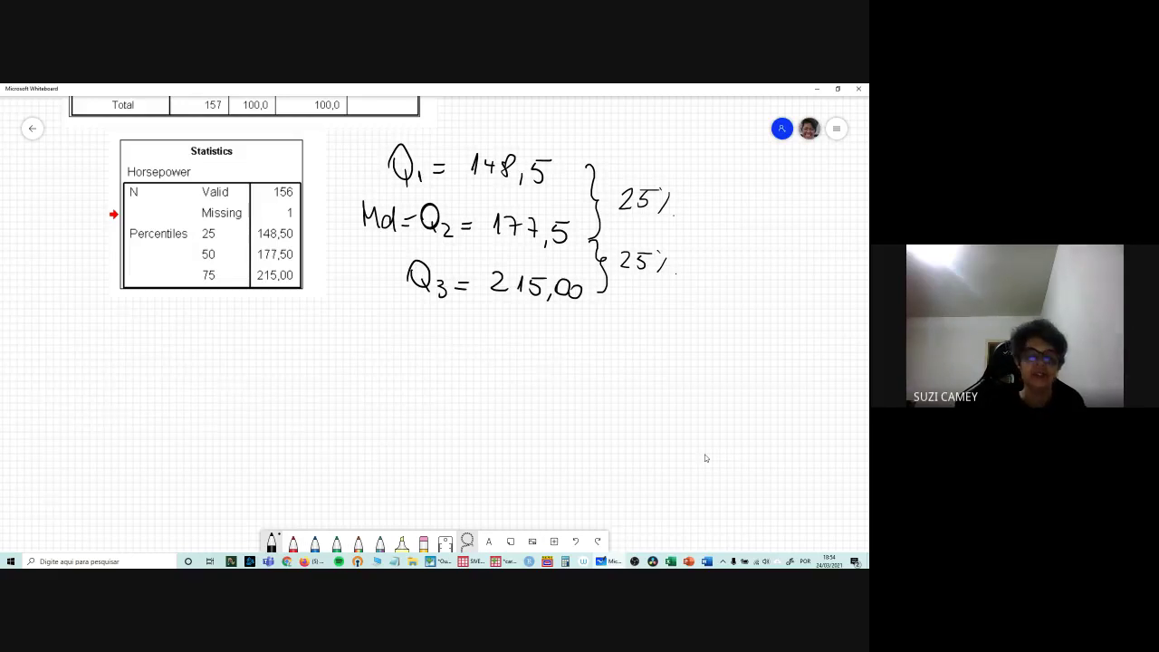
left_click_drag(216, 350, 222, 366)
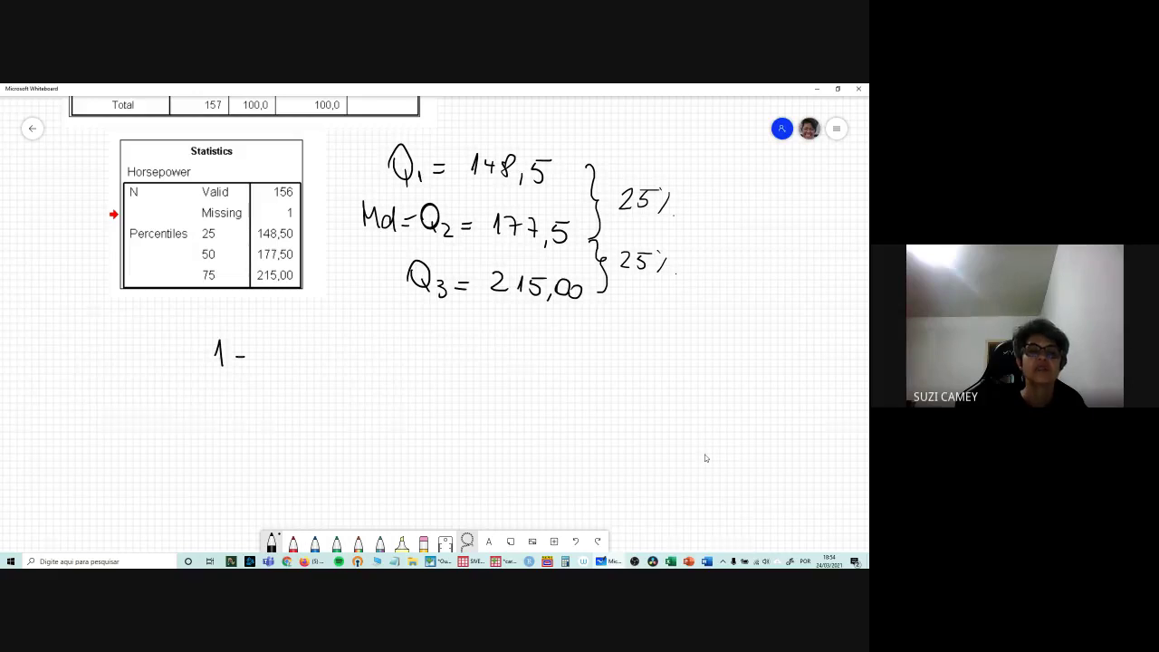
mouse_move(270, 346)
left_mouse_down()
mouse_move(272, 365)
mouse_move(272, 355)
left_mouse_up()
left_click_drag(280, 357, 283, 355)
left_click_drag(295, 344, 339, 369)
left_click_drag(344, 363, 351, 371)
left_click_drag(287, 346, 295, 342)
mouse_move(388, 353)
left_mouse_down()
mouse_move(388, 371)
mouse_move(429, 362)
left_mouse_up()
mouse_move(428, 356)
left_mouse_down()
mouse_move(429, 370)
mouse_move(456, 375)
mouse_move(469, 359)
left_mouse_up()
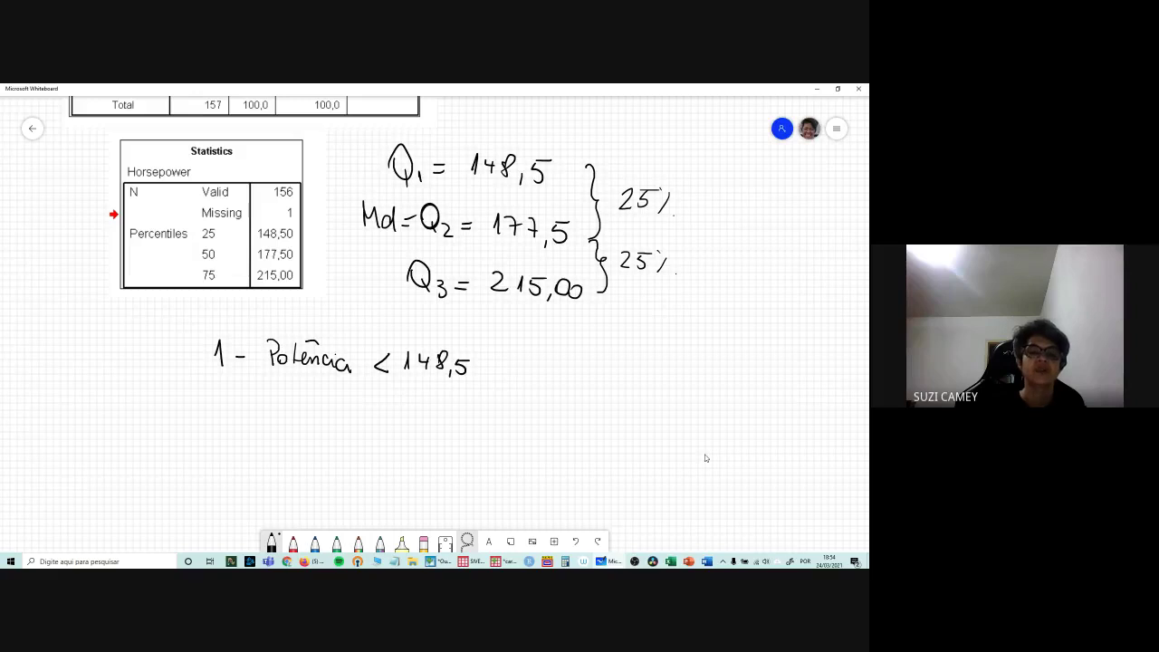
Step: Handwrite the second horsepower group under the first as "2 - 148,5 < Pot. < 177,5"
mouse_move(216, 396)
left_mouse_down()
mouse_move(228, 415)
mouse_move(281, 422)
left_mouse_up()
mouse_move(297, 404)
left_mouse_down()
mouse_move(303, 420)
mouse_move(321, 402)
mouse_move(335, 424)
left_mouse_up()
mouse_move(341, 408)
left_mouse_down()
mouse_move(367, 427)
mouse_move(393, 413)
left_mouse_up()
left_click_drag(412, 415, 542, 431)
left_click(441, 421)
left_click_drag(554, 413, 544, 433)
left_click_drag(546, 411, 560, 410)
Step: Handwrite the third horsepower group under the second as "3 - 177,5 < Pot. < 215,0"
mouse_move(214, 446)
left_mouse_down()
mouse_move(224, 453)
mouse_move(214, 466)
mouse_move(332, 467)
left_mouse_up()
left_click(236, 457)
mouse_move(345, 456)
left_mouse_down()
mouse_move(342, 468)
mouse_move(394, 474)
left_mouse_up()
mouse_move(392, 451)
left_mouse_down()
mouse_move(406, 450)
mouse_move(398, 461)
left_mouse_up()
left_click_drag(409, 465, 424, 476)
left_click_drag(420, 468, 504, 468)
left_click_drag(512, 457, 524, 469)
left_click_drag(525, 455, 539, 455)
left_click_drag(543, 467, 552, 457)
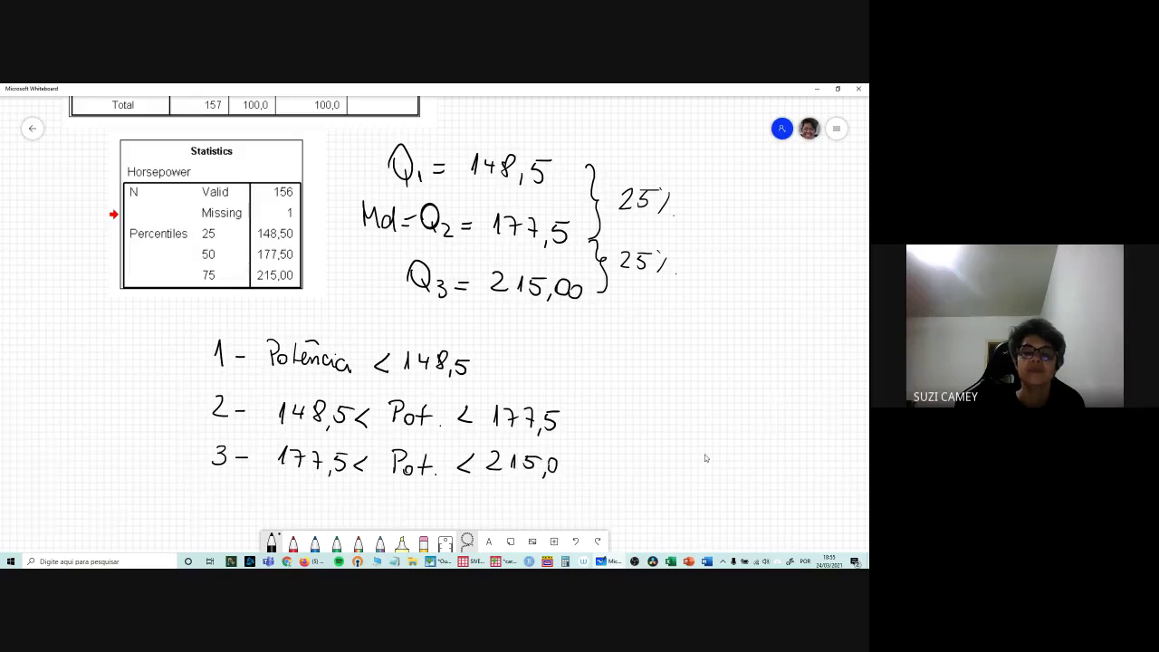
Step: Handwrite the fourth horsepower group under the third as "4 - Pot. > 215,0"
left_click_drag(219, 482, 230, 498)
left_click_drag(247, 492, 259, 493)
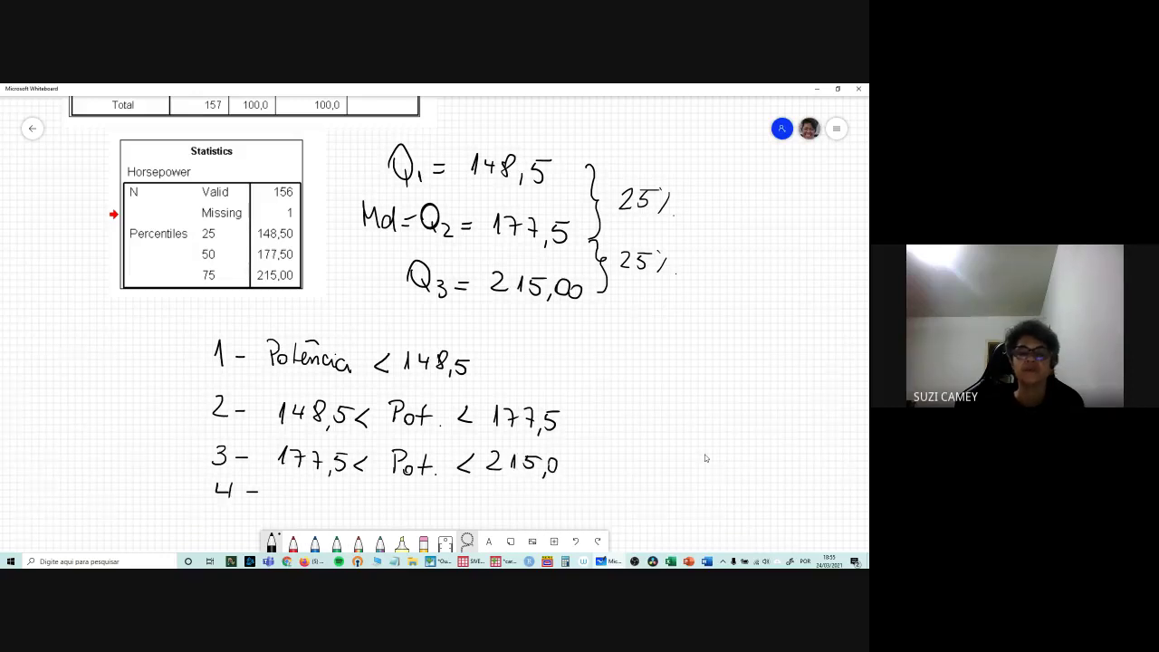
scroll(610, 380, "down", 1)
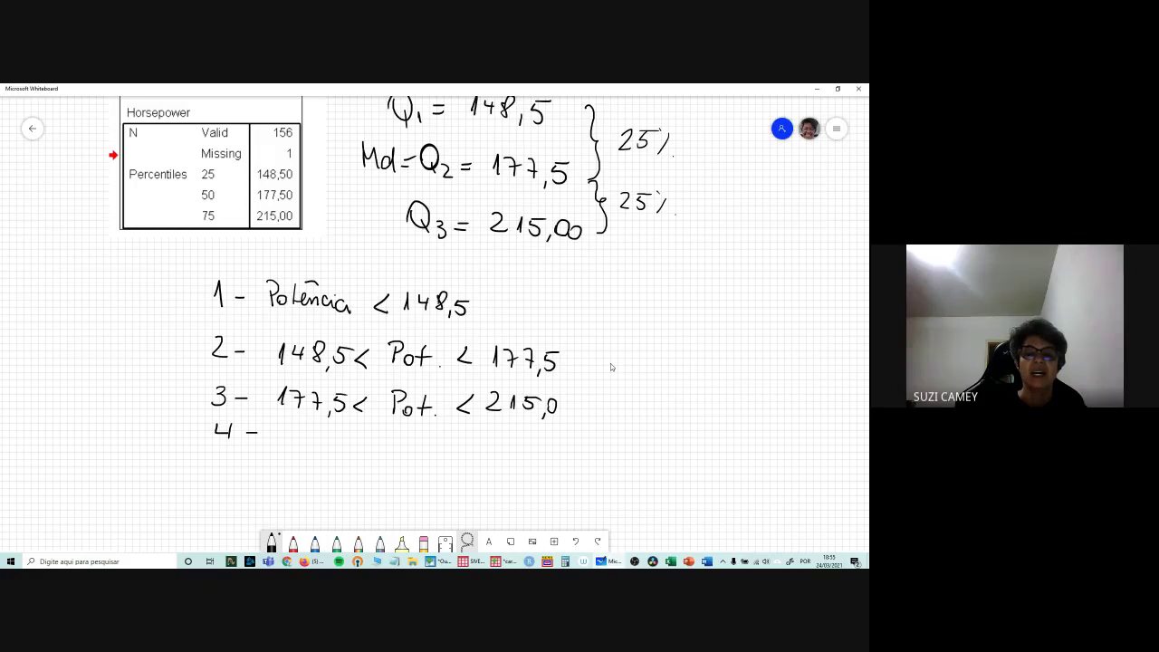
left_click_drag(295, 424, 312, 438)
mouse_move(325, 424)
left_mouse_down()
mouse_move(321, 449)
mouse_move(423, 456)
mouse_move(440, 435)
mouse_move(443, 465)
mouse_move(459, 443)
left_mouse_up()
left_click(341, 444)
Step: Annotate group 1 with an arrow and "Menos potente", and group 4 with an arrow and "Mais potentes"
mouse_move(576, 304)
left_mouse_down()
mouse_move(585, 311)
mouse_move(616, 292)
mouse_move(628, 311)
mouse_move(666, 307)
left_mouse_up()
mouse_move(679, 304)
left_mouse_down()
mouse_move(674, 314)
mouse_move(707, 330)
mouse_move(728, 313)
left_mouse_up()
mouse_move(735, 289)
left_mouse_down()
mouse_move(737, 313)
mouse_move(764, 312)
left_mouse_up()
left_click_drag(762, 311, 775, 317)
mouse_move(565, 452)
left_mouse_down()
mouse_move(584, 459)
mouse_move(611, 438)
mouse_move(630, 455)
left_mouse_up()
mouse_move(641, 444)
left_mouse_down()
mouse_move(633, 450)
mouse_move(652, 457)
left_mouse_up()
mouse_move(665, 446)
left_mouse_down()
mouse_move(657, 455)
mouse_move(699, 462)
mouse_move(709, 445)
left_mouse_up()
mouse_move(714, 440)
left_mouse_down()
mouse_move(715, 451)
mouse_move(731, 447)
left_mouse_up()
left_click_drag(728, 444, 759, 444)
mouse_move(764, 426)
left_mouse_down()
mouse_move(764, 447)
mouse_move(772, 436)
left_mouse_up()
left_click_drag(775, 440, 779, 453)
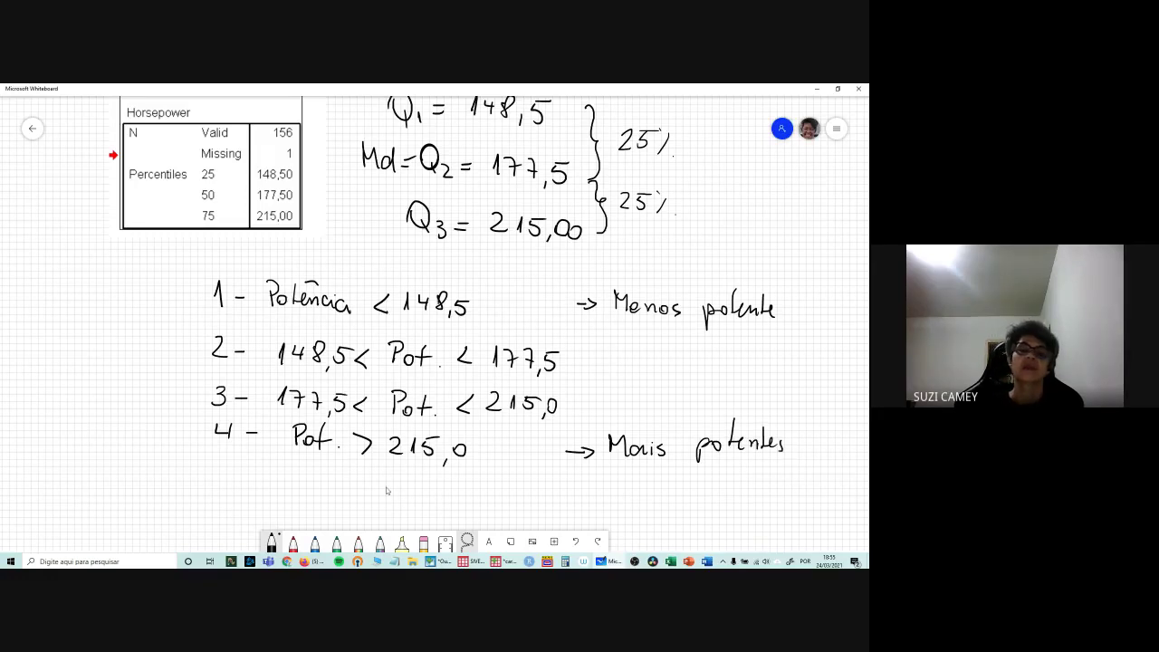
Step: Handwrite "X: total de vendas", H0: μ1 = μ2 = μ3 = μ4 and H1: "Existe pelo menos duas médias diferentes" below the groups
scroll(393, 368, "down", 4)
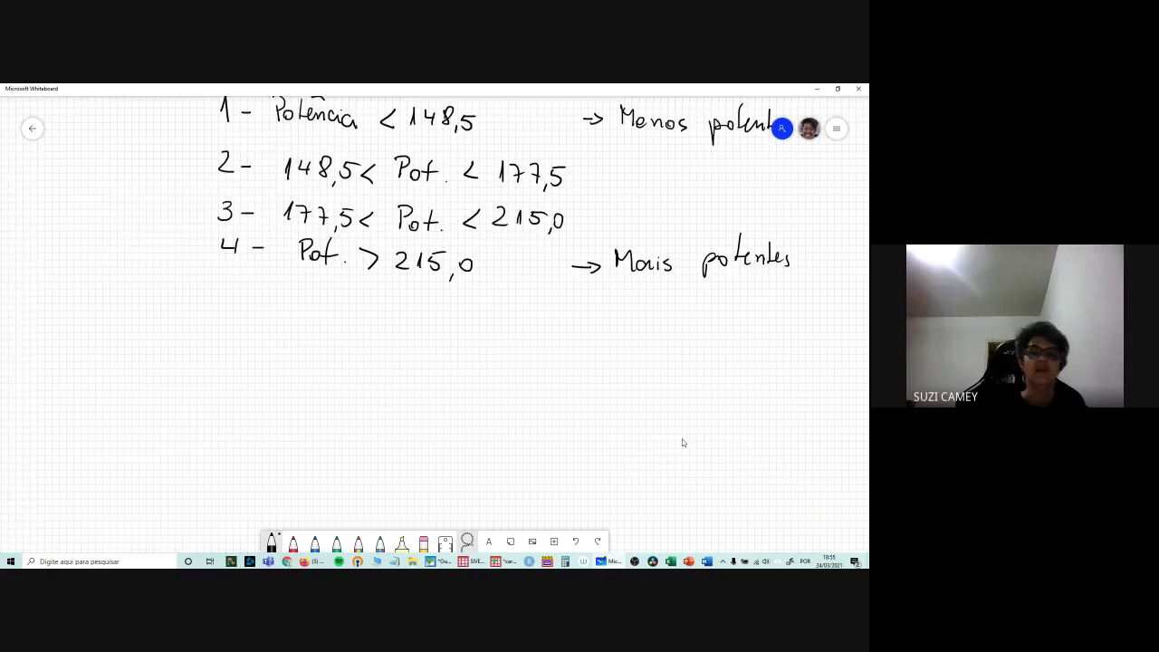
mouse_move(186, 310)
left_mouse_down()
mouse_move(204, 333)
mouse_move(187, 333)
left_mouse_up()
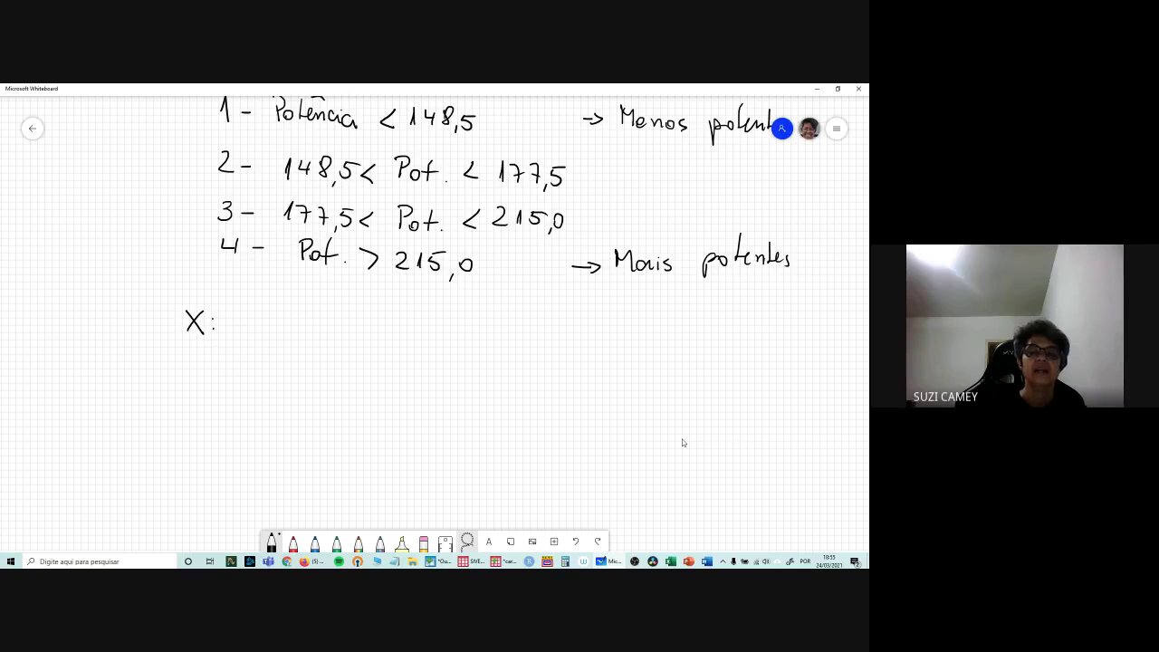
mouse_move(240, 306)
left_mouse_down()
mouse_move(241, 328)
mouse_move(259, 330)
mouse_move(281, 306)
mouse_move(343, 313)
mouse_move(351, 337)
mouse_move(451, 345)
left_mouse_up()
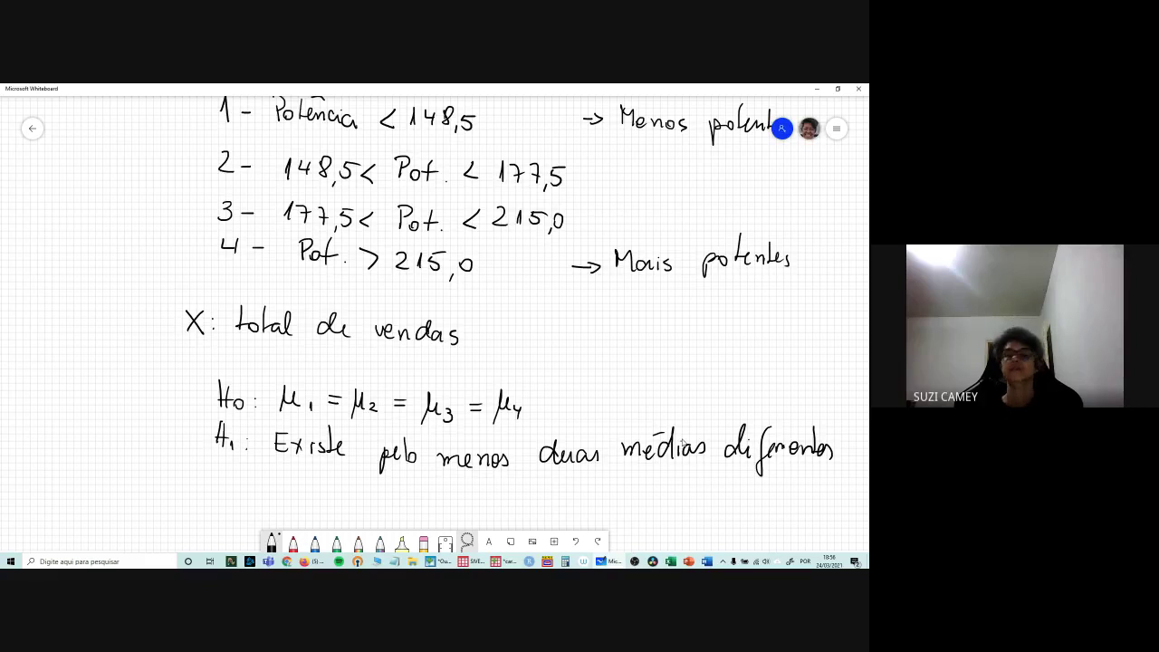
Step: Switch to the car_sales.sav data in PASW Statistics and open the One-Way ANOVA procedure
scroll(542, 392, "down", 4)
scroll(541, 392, "right", 2)
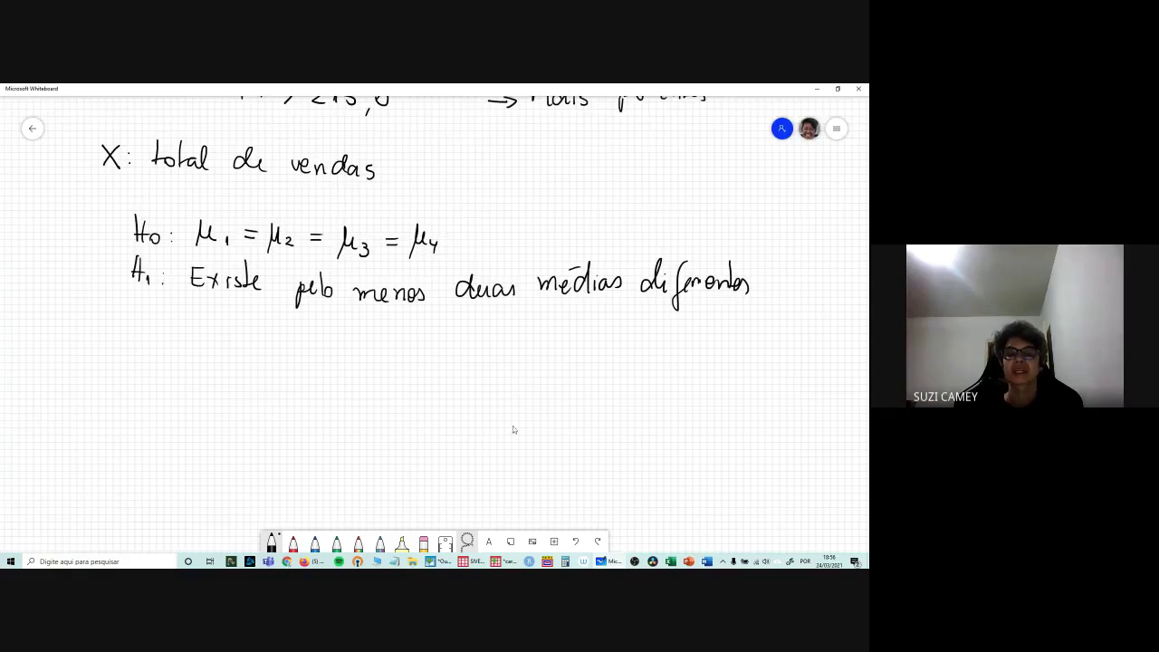
left_click(505, 564)
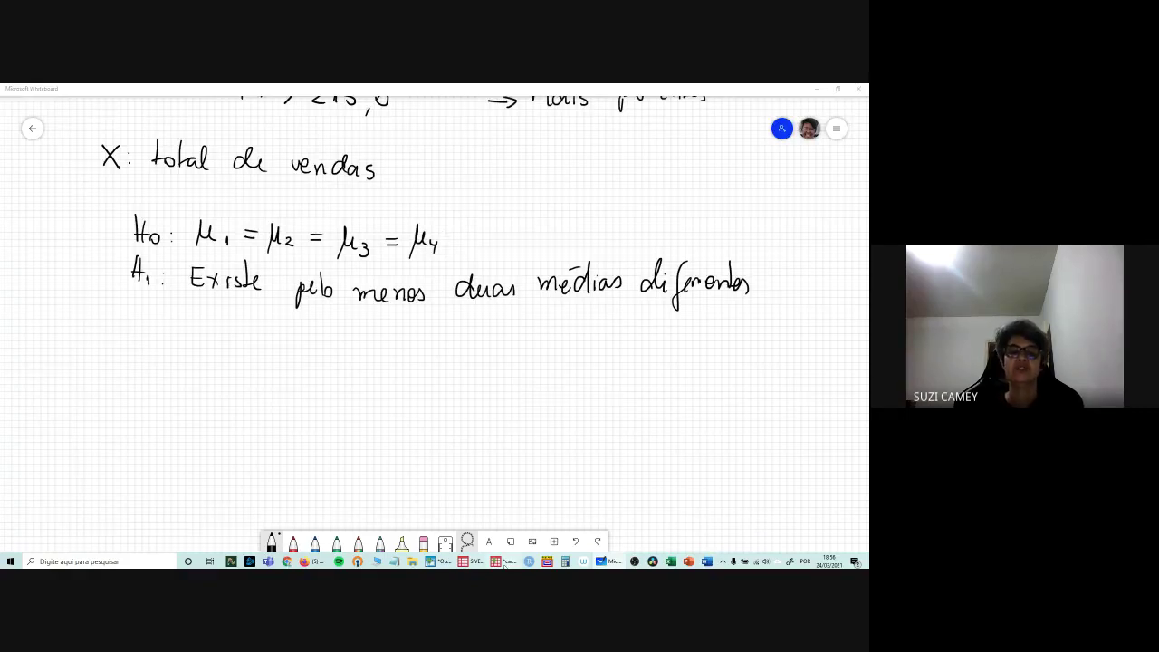
left_click(503, 561)
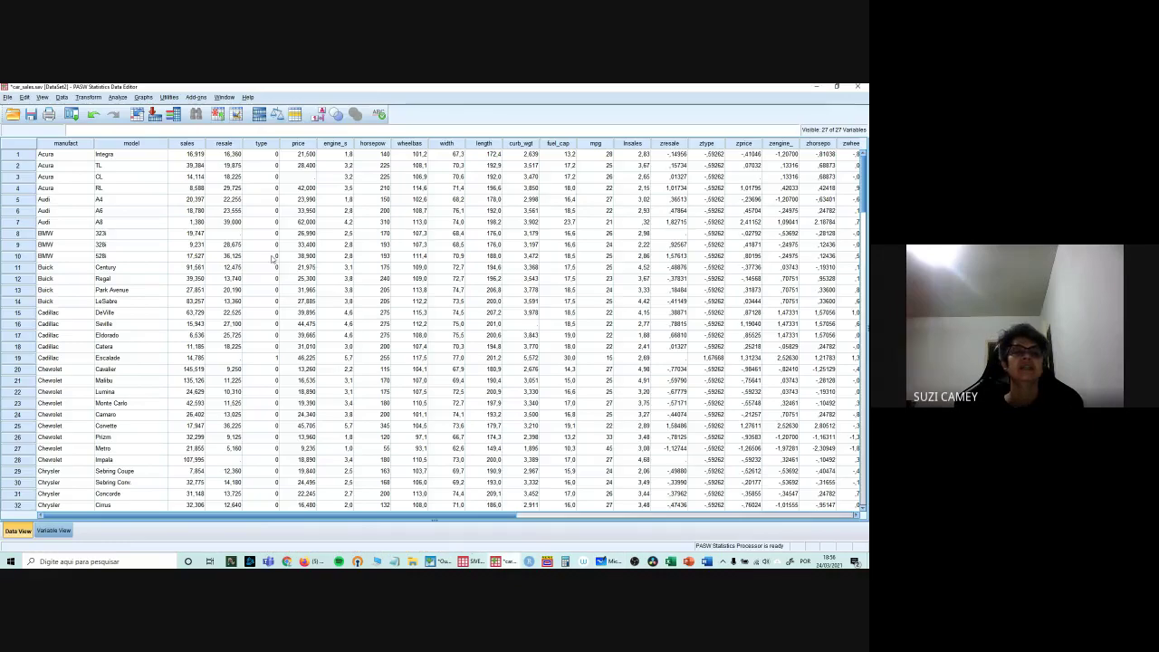
left_click(118, 97)
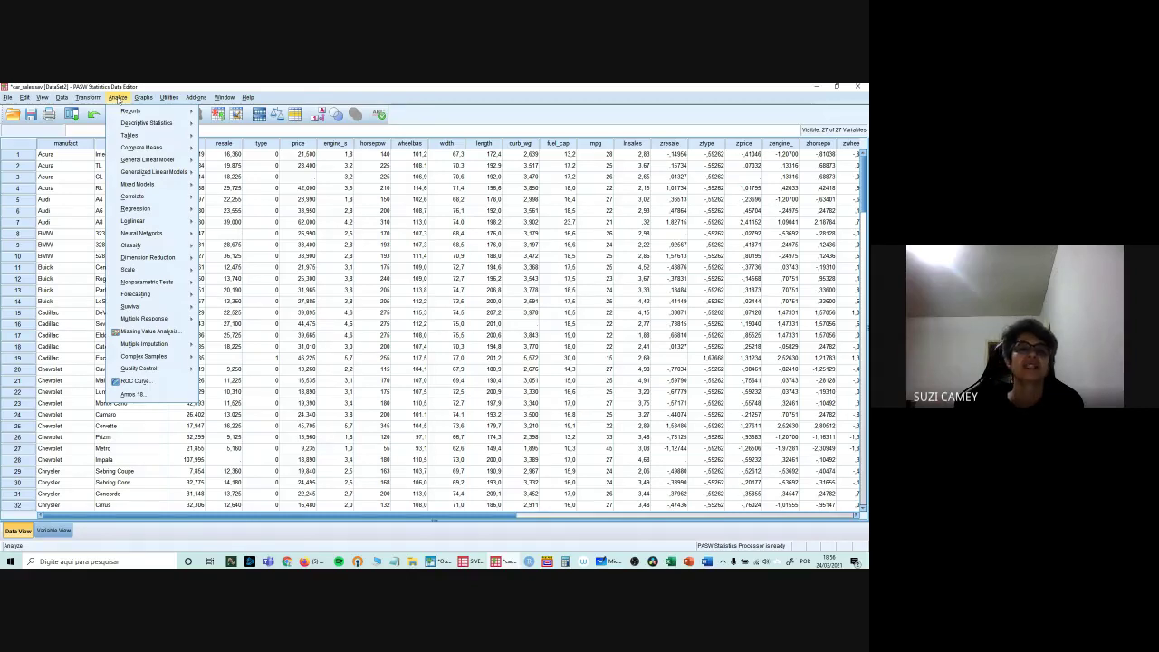
mouse_move(150, 149)
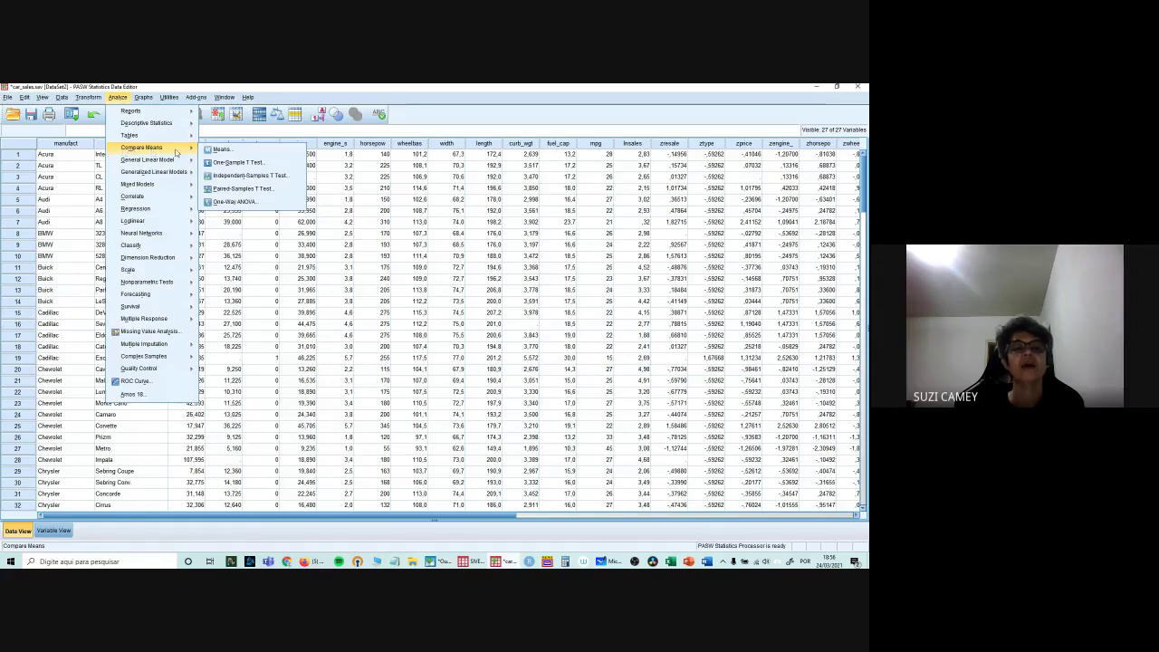
left_click(254, 207)
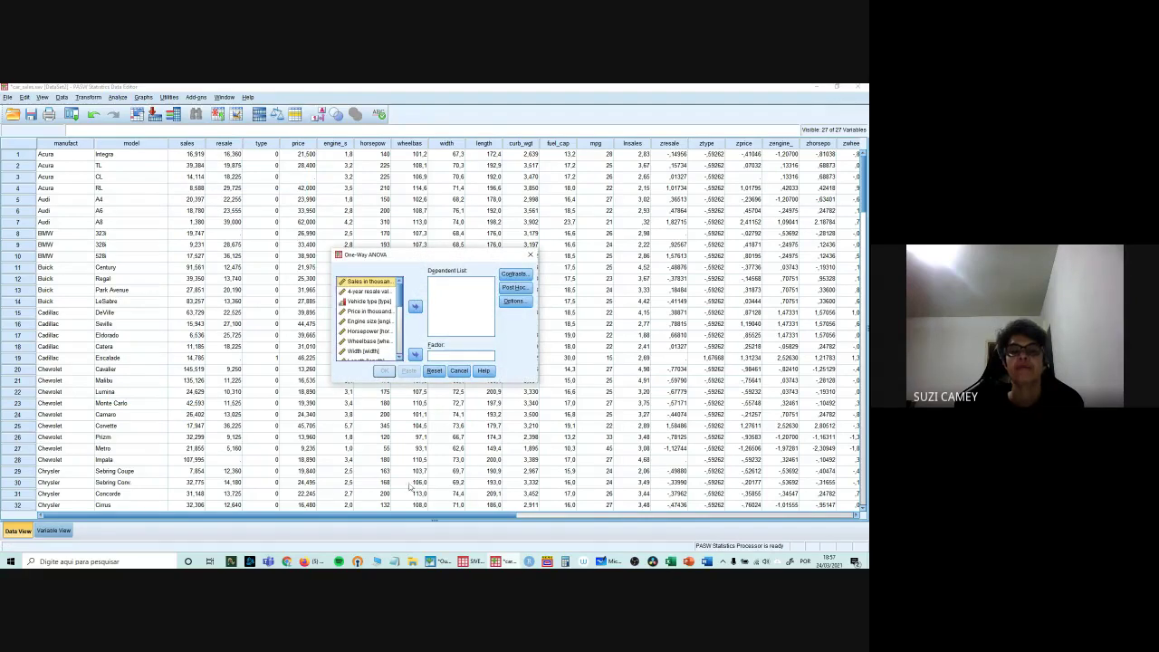
Step: Switch to Microsoft Whiteboard and handwrite an underlined "One way Anova" followed by ": Anova de uma via" below the hypotheses
left_click(607, 561)
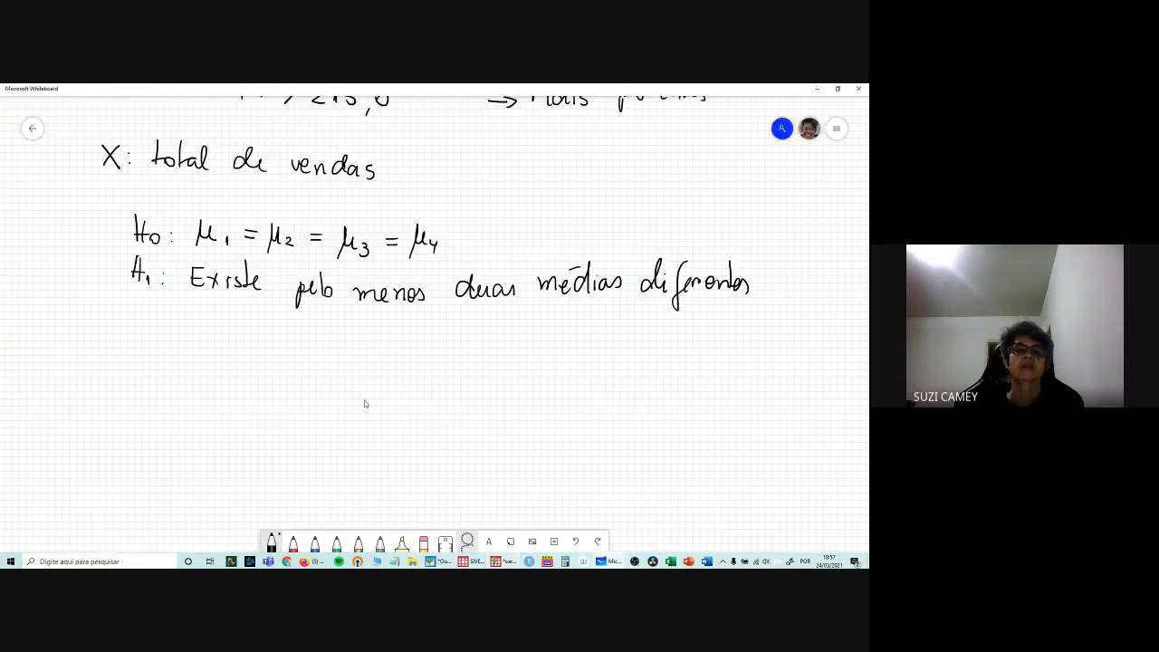
mouse_move(153, 337)
left_mouse_down()
mouse_move(172, 362)
mouse_move(237, 365)
mouse_move(241, 382)
mouse_move(299, 368)
mouse_move(349, 373)
left_mouse_up()
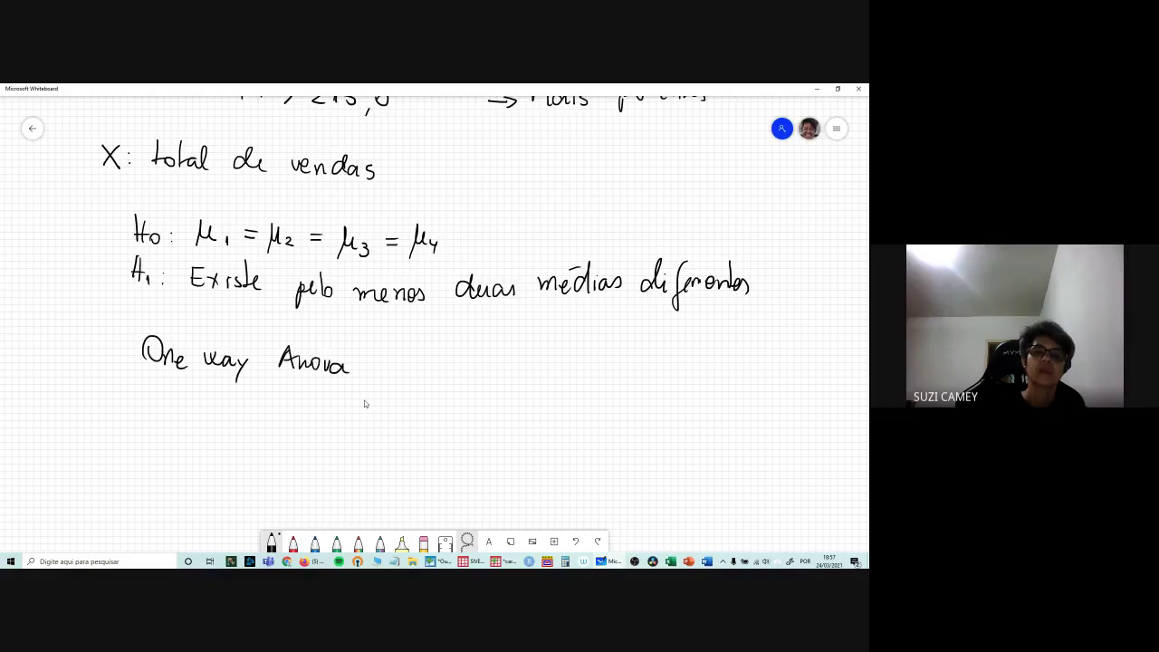
mouse_move(131, 384)
left_mouse_down()
mouse_move(355, 382)
mouse_move(450, 366)
mouse_move(630, 373)
mouse_move(665, 362)
mouse_move(688, 373)
left_mouse_up()
left_click(374, 367)
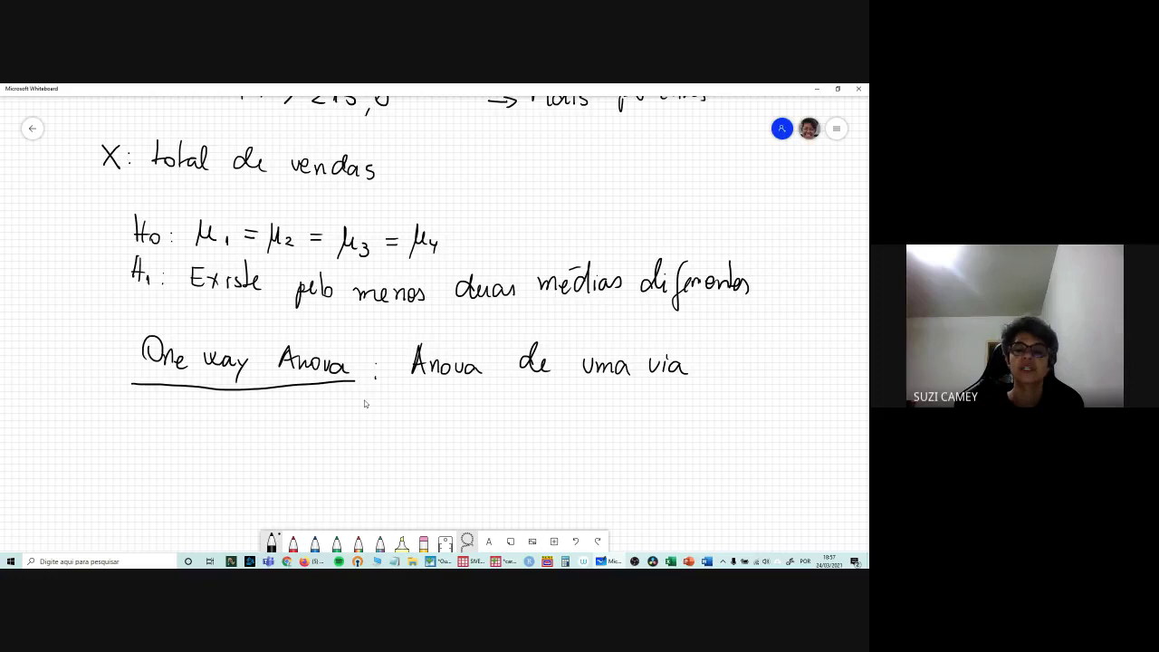
Step: Handwrite the alternative name "Anova de um fator" beneath "Anova de uma via"
mouse_move(420, 401)
left_mouse_down()
mouse_move(412, 420)
mouse_move(536, 422)
left_mouse_up()
mouse_move(538, 415)
left_mouse_down()
mouse_move(638, 433)
mouse_move(654, 415)
left_mouse_up()
left_click_drag(658, 417, 670, 425)
mouse_move(664, 414)
left_mouse_down()
mouse_move(681, 413)
mouse_move(679, 424)
left_mouse_up()
left_click_drag(686, 424, 695, 415)
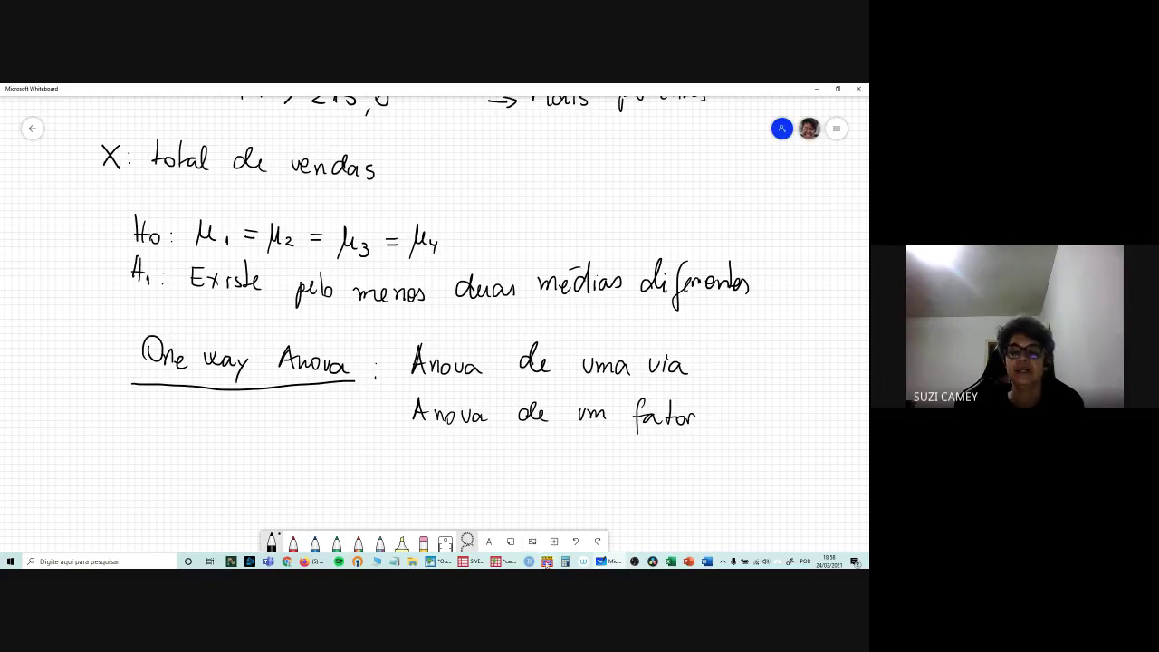
Step: Handwrite the distribution "~ Normal (μi ; σi²)" after "X: total de vendas"
mouse_move(471, 562)
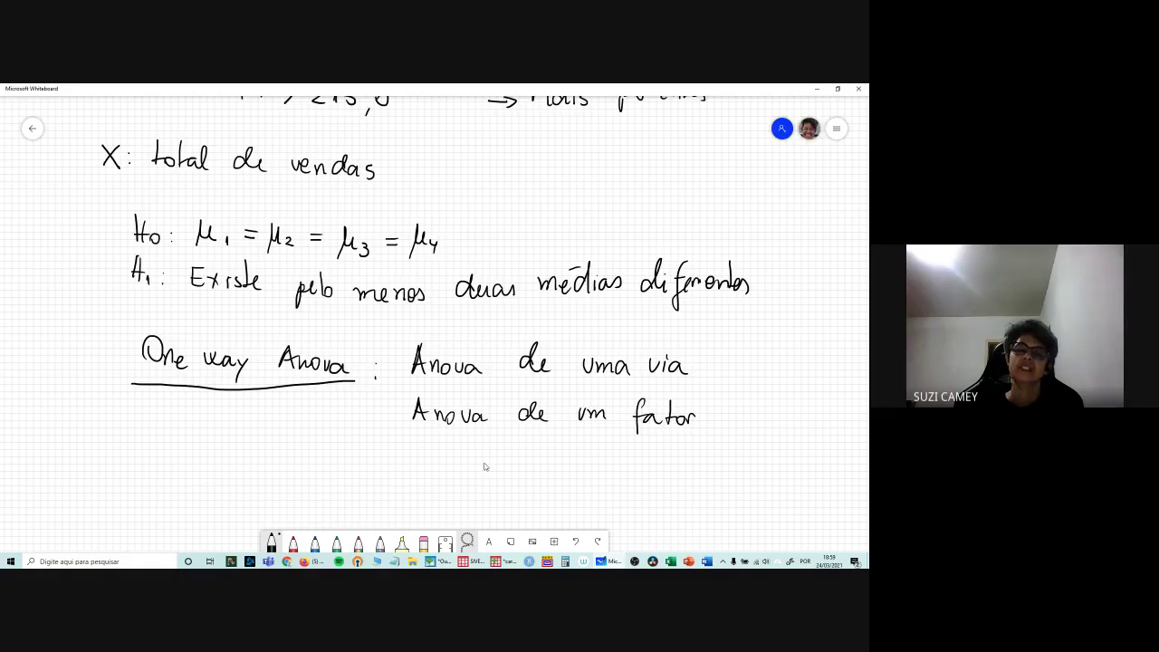
left_click_drag(501, 217, 501, 304)
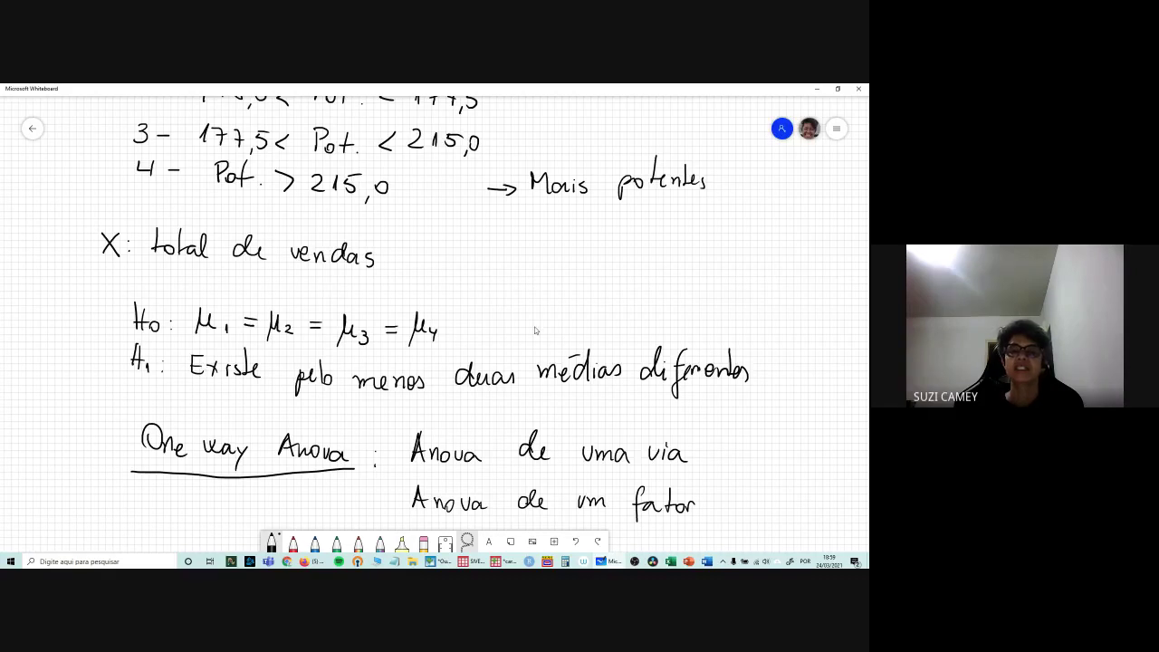
left_click_drag(495, 258, 493, 397)
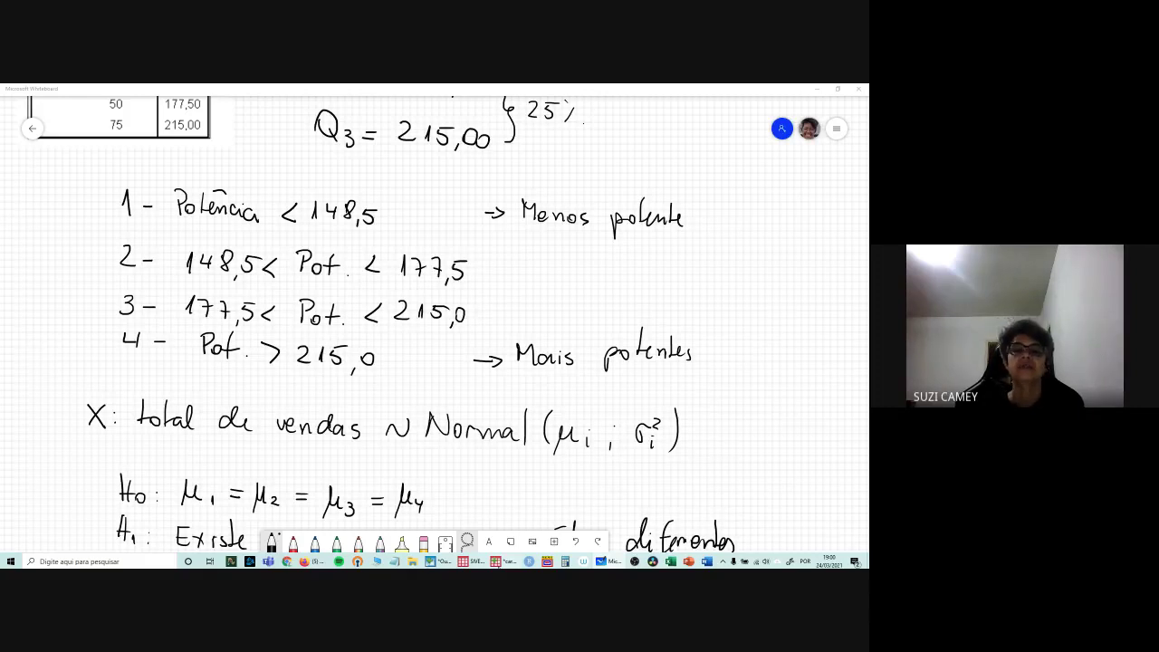
Step: Switch to PASW Statistics and set Sales in thousands as the One-Way ANOVA dependent variable and the horsepower Percentile Group as factor
key("alt+Tab")
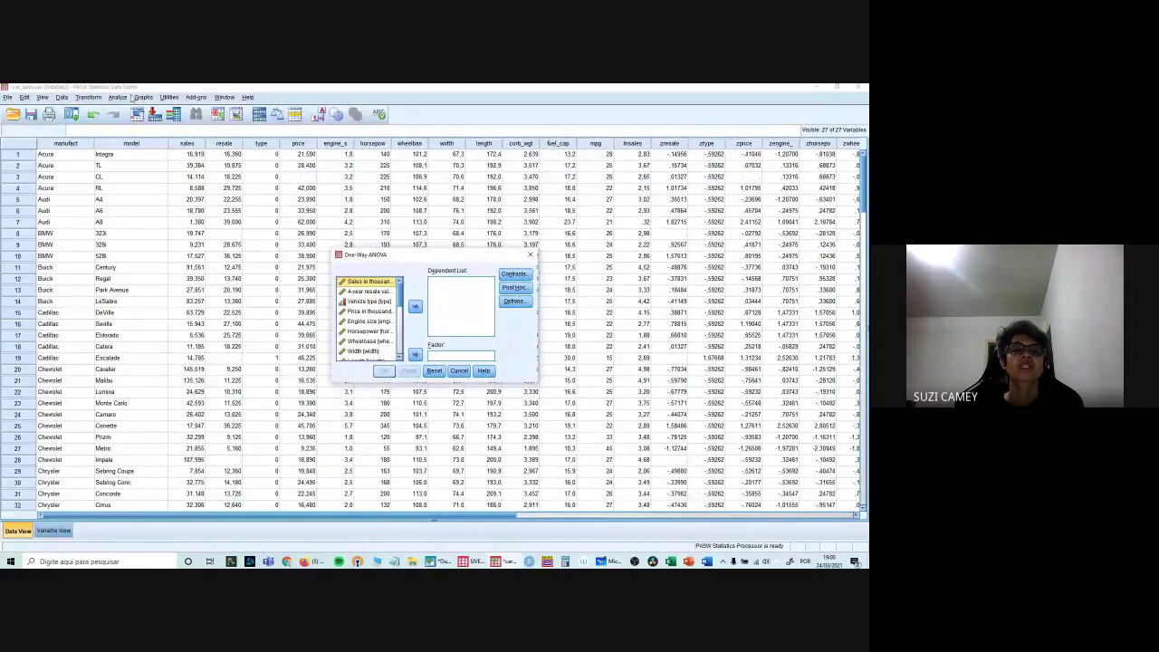
left_click(118, 98)
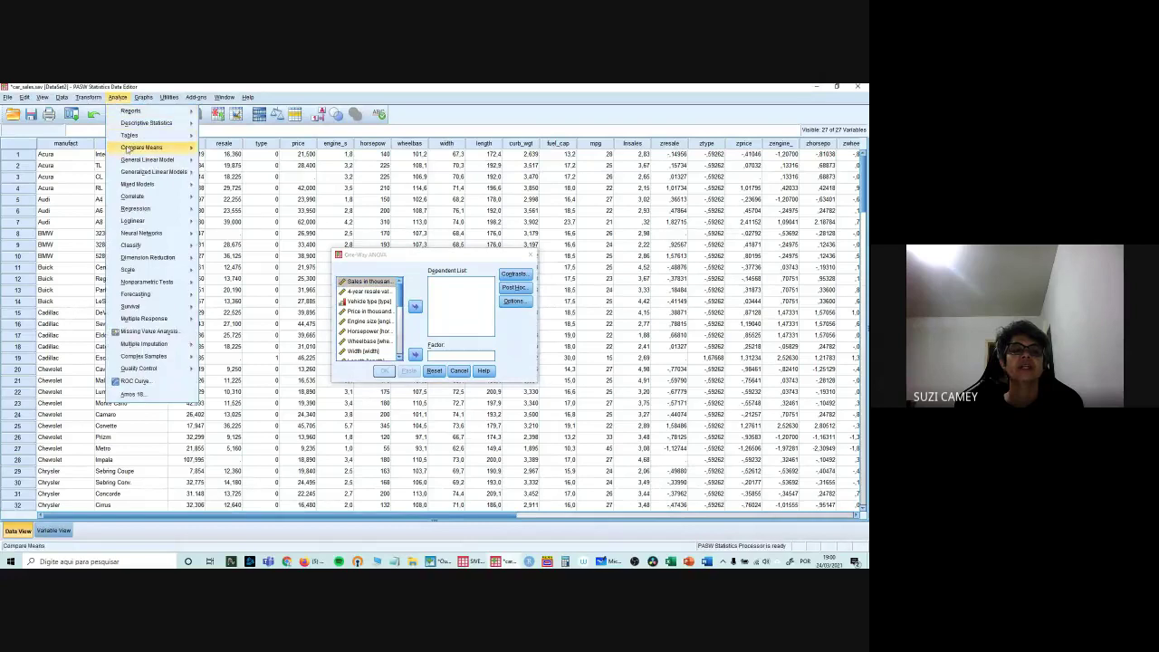
mouse_move(128, 150)
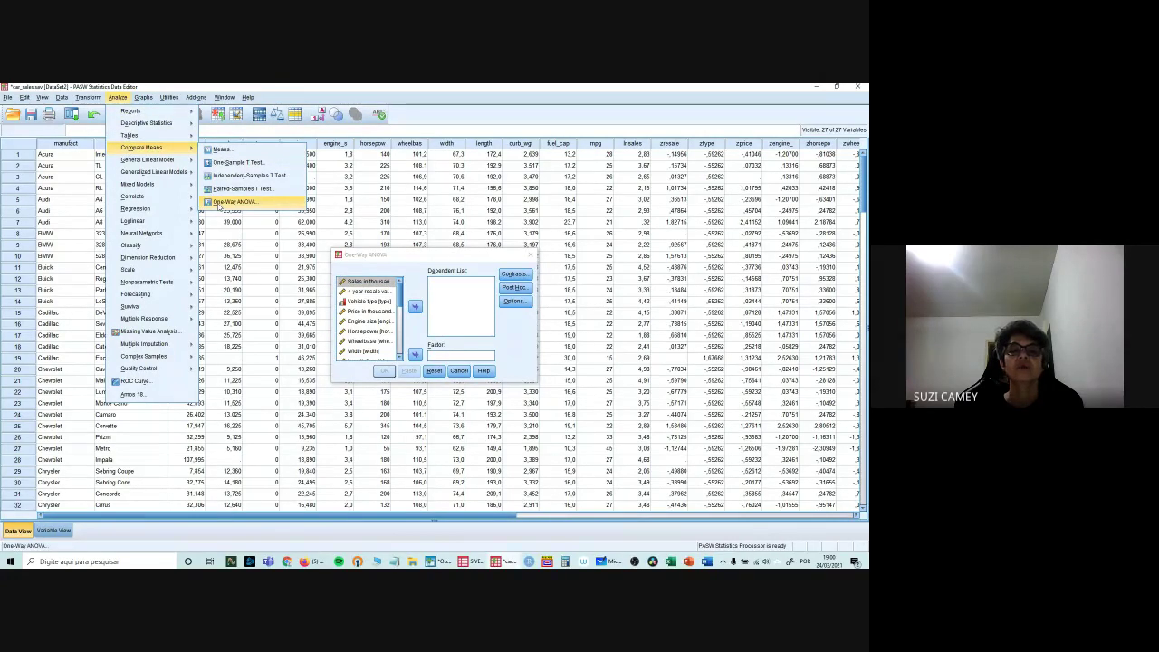
left_click(403, 265)
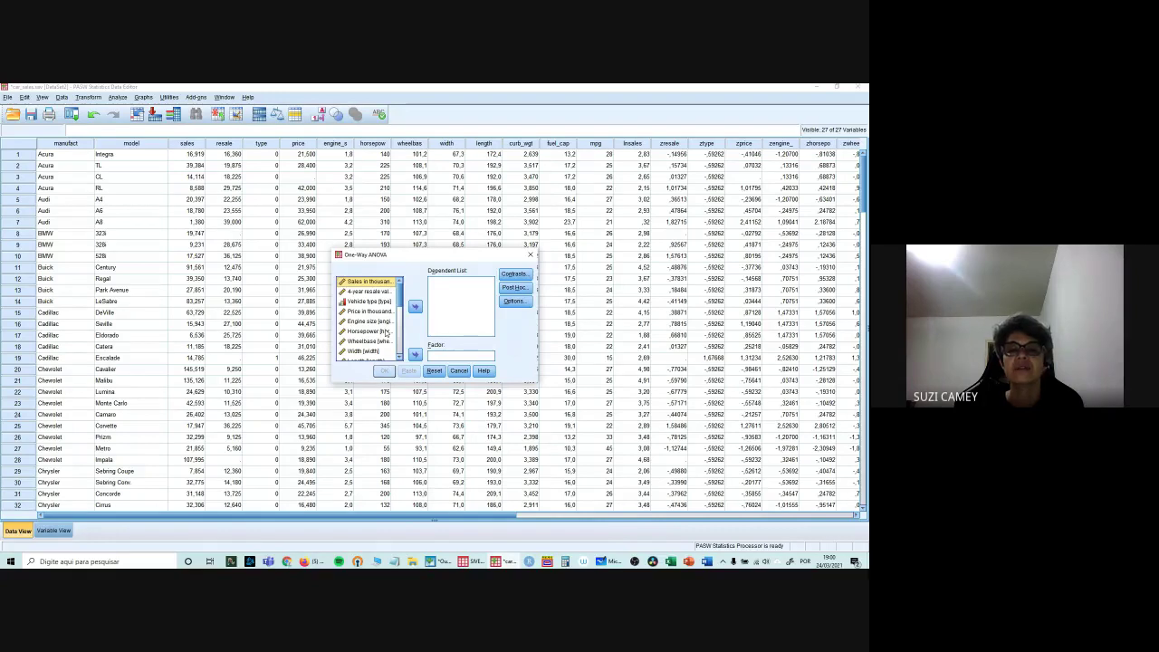
left_click(414, 307)
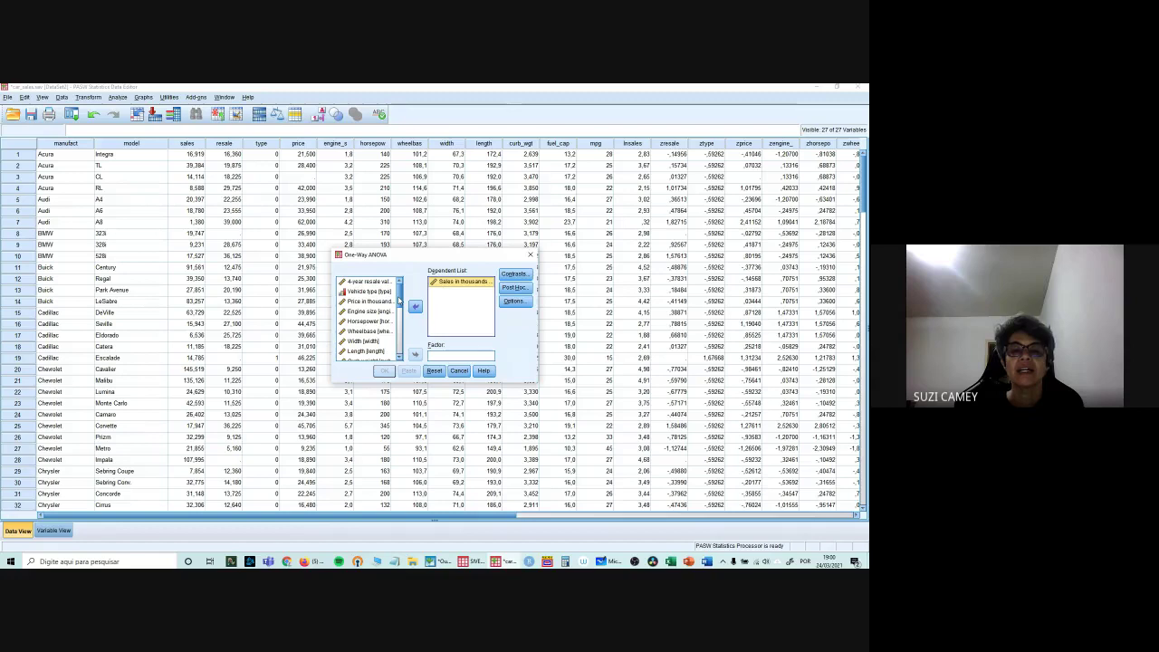
left_click_drag(399, 301, 401, 355)
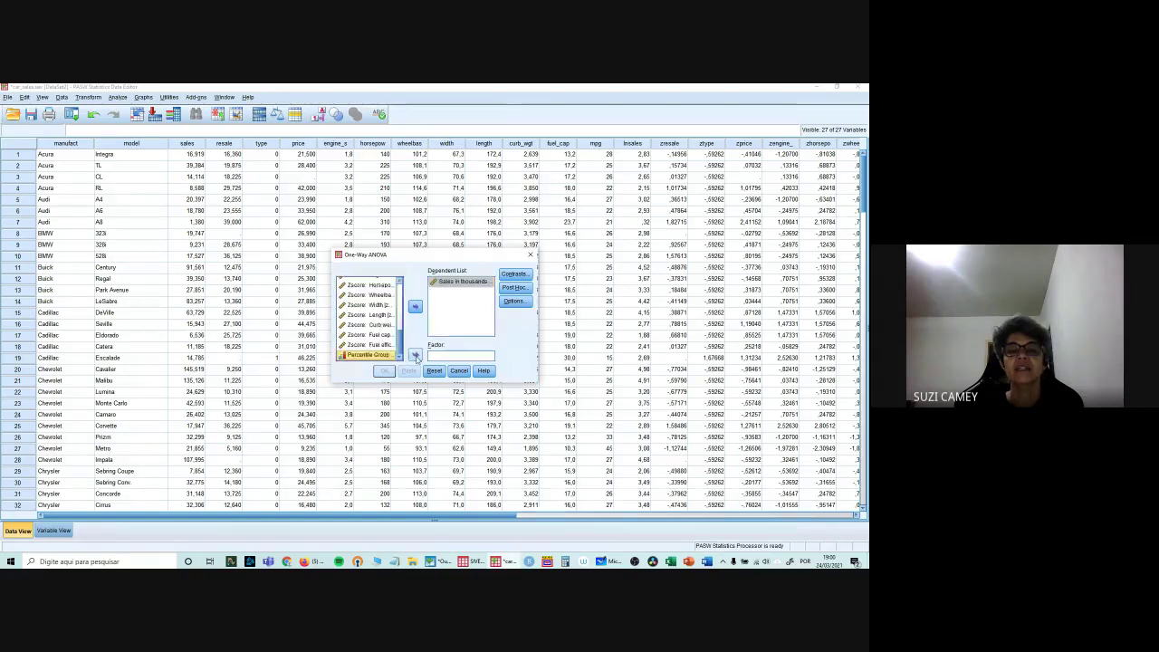
left_click(372, 355)
left_click(415, 355)
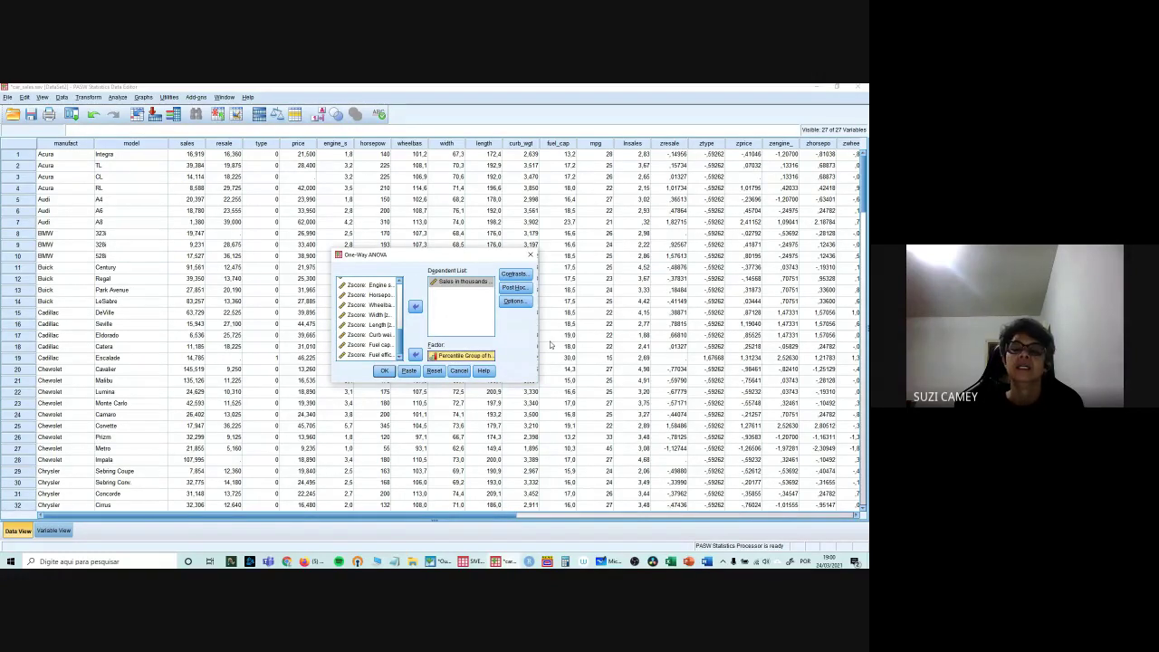
Step: Enable the Descriptive and Homogeneity of variance test statistics in the One-Way ANOVA options
left_click(515, 300)
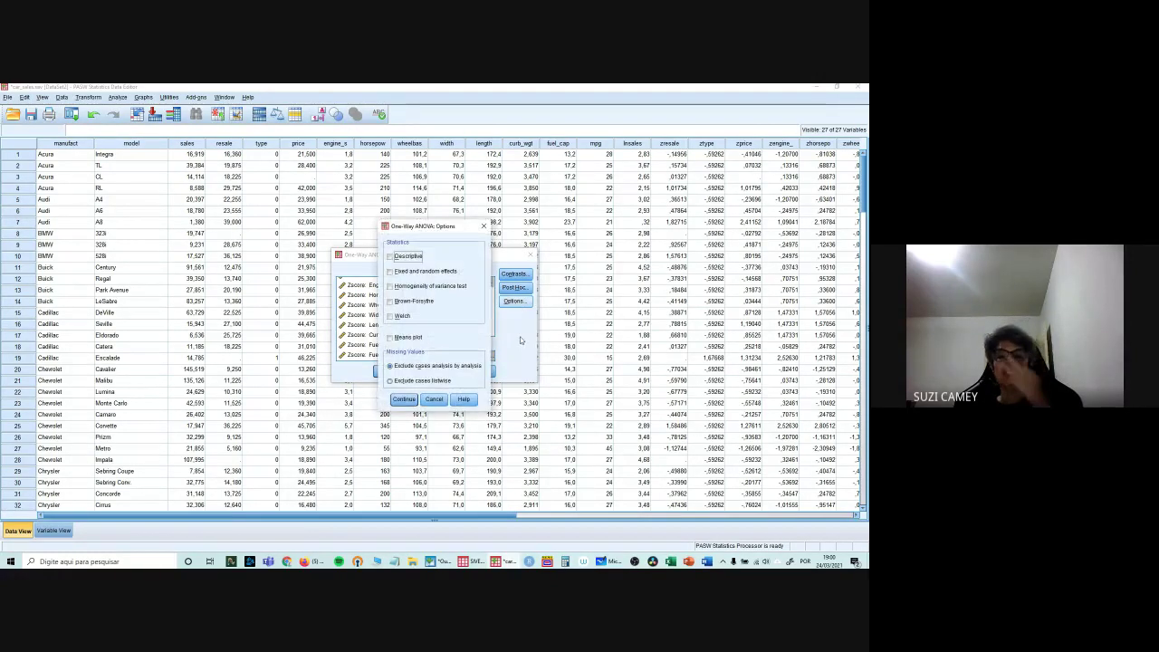
left_click(401, 258)
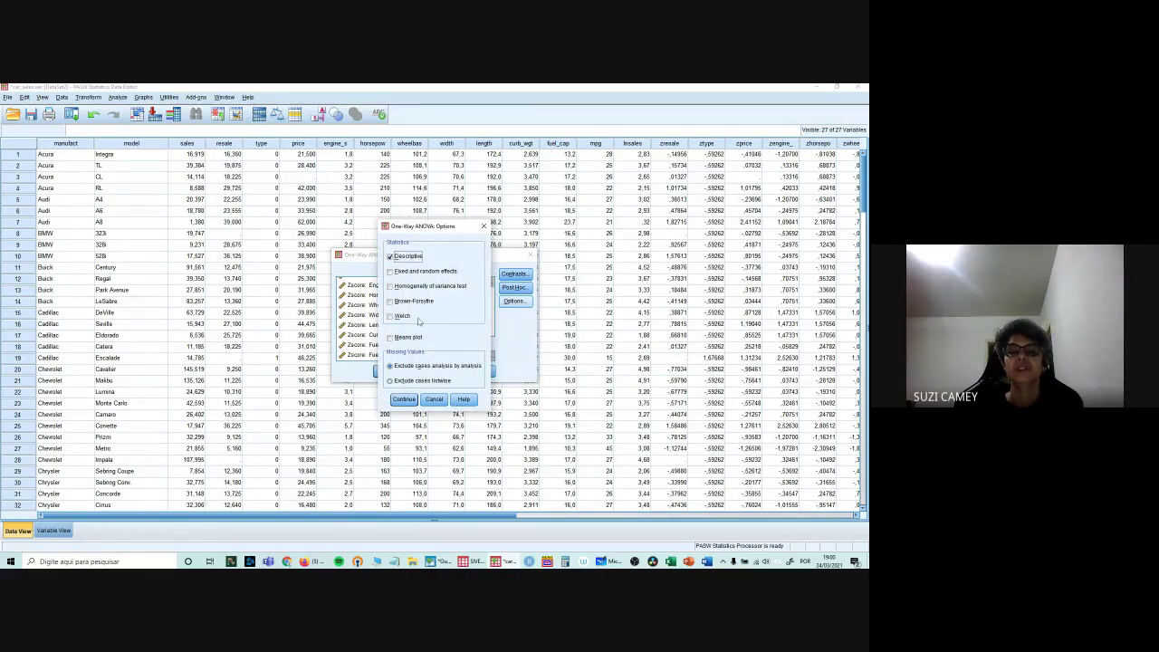
left_click(391, 288)
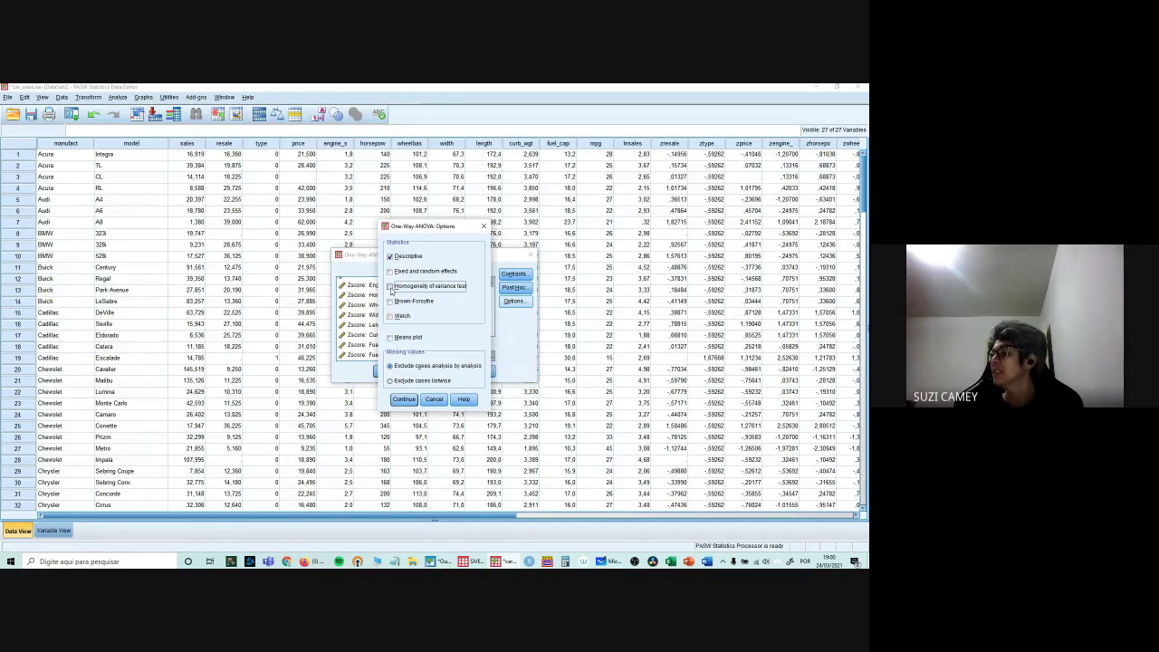
left_click(390, 287)
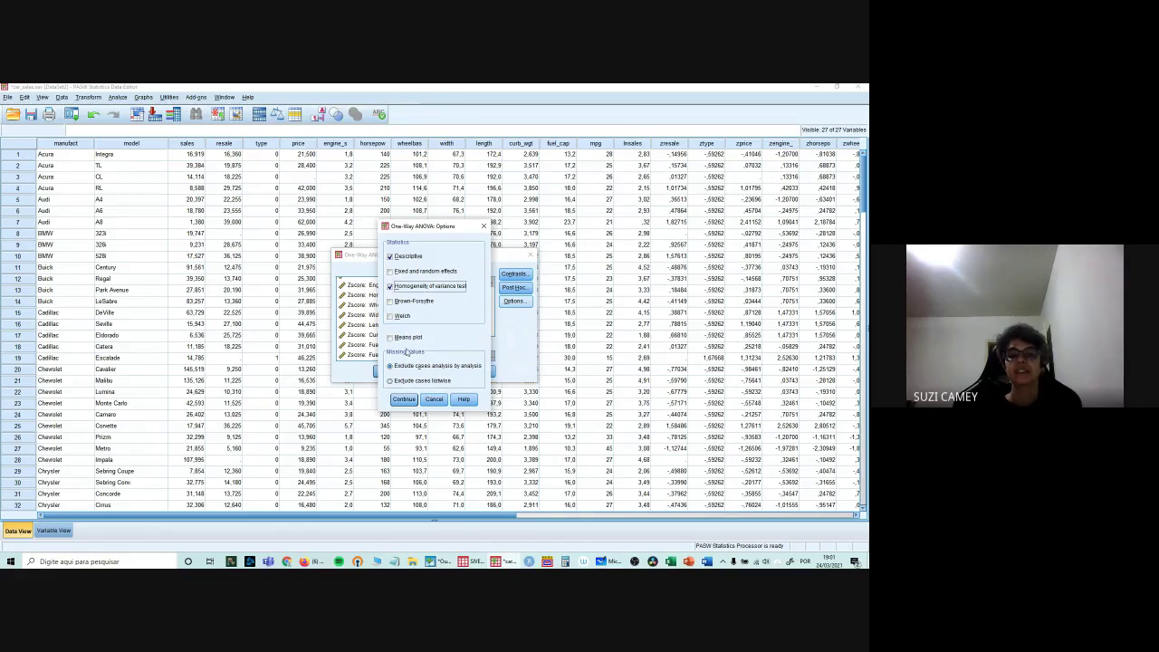
Step: Switch to Microsoft Whiteboard and handwrite a branch beside the general ANOVA hypotheses, splitting into "variâncias =s" and "variâncias ≠s"
mouse_move(607, 566)
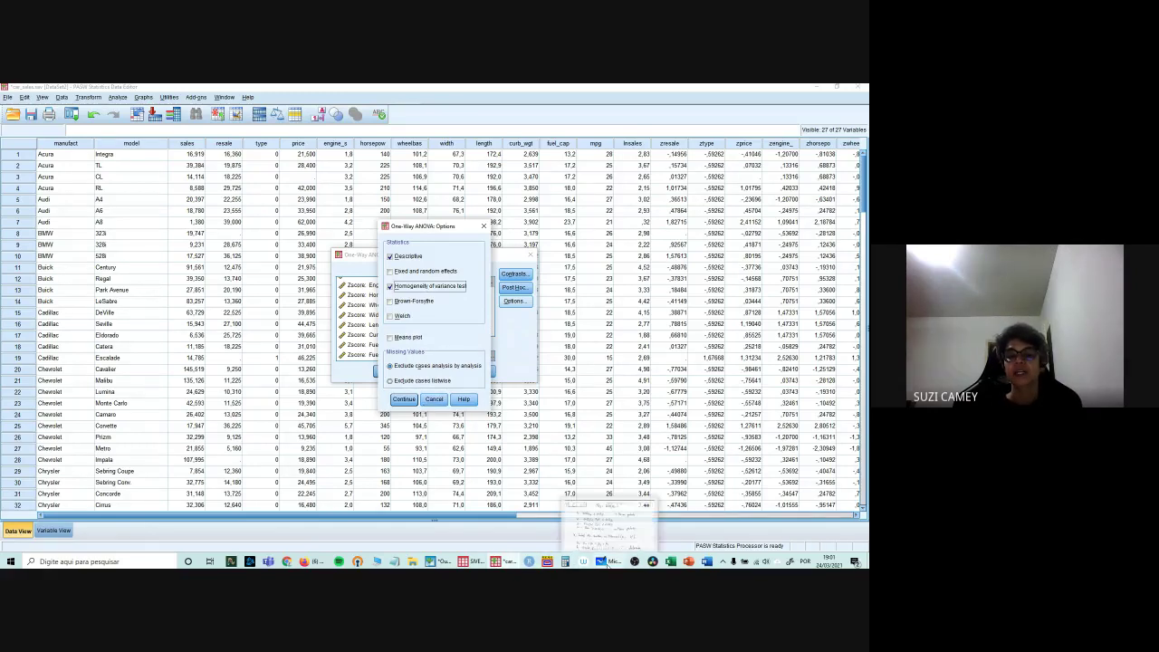
left_click(608, 523)
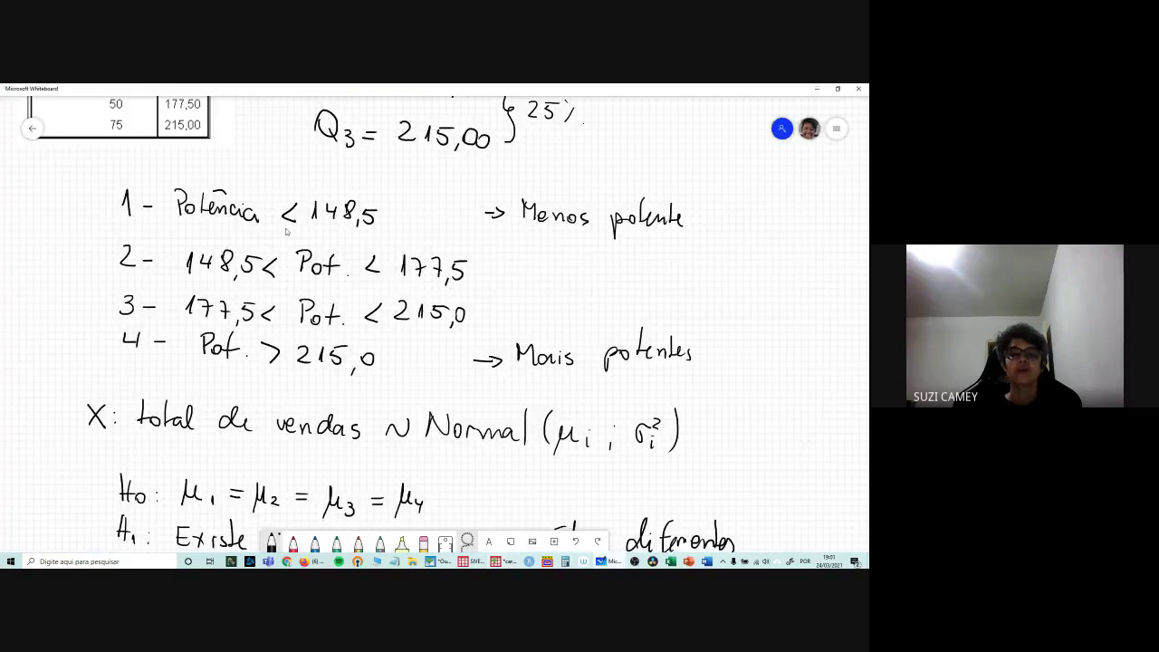
scroll(324, 393, "down", 3)
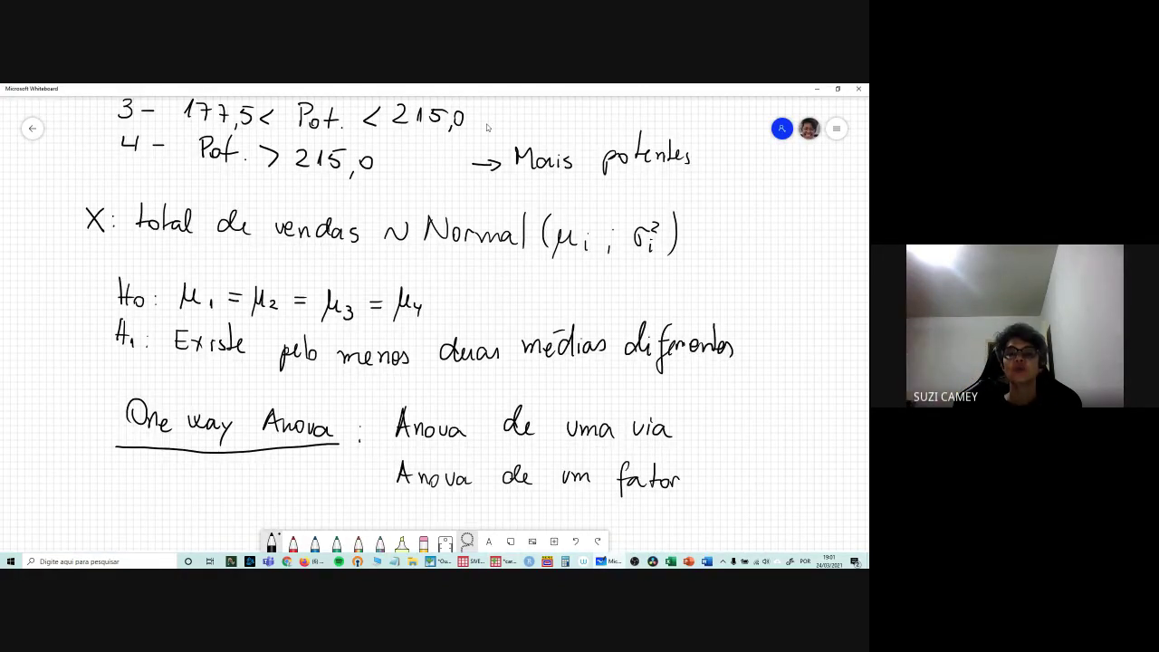
scroll(490, 284, "up", 10)
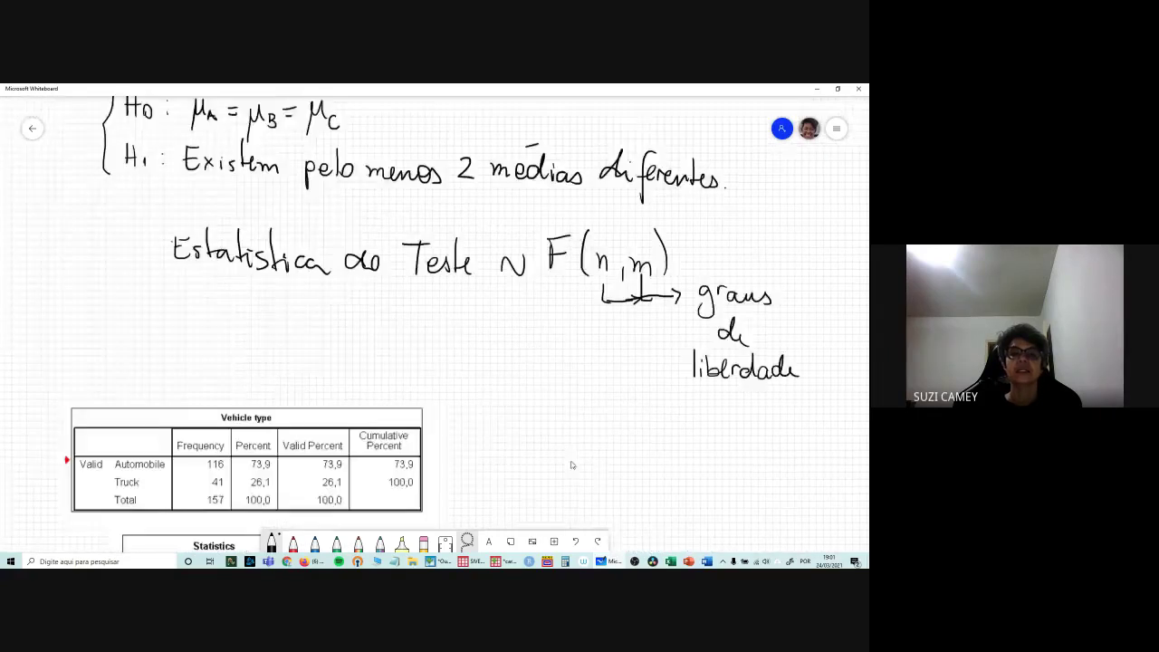
scroll(452, 300, "up", 2)
scroll(407, 304, "right", 2)
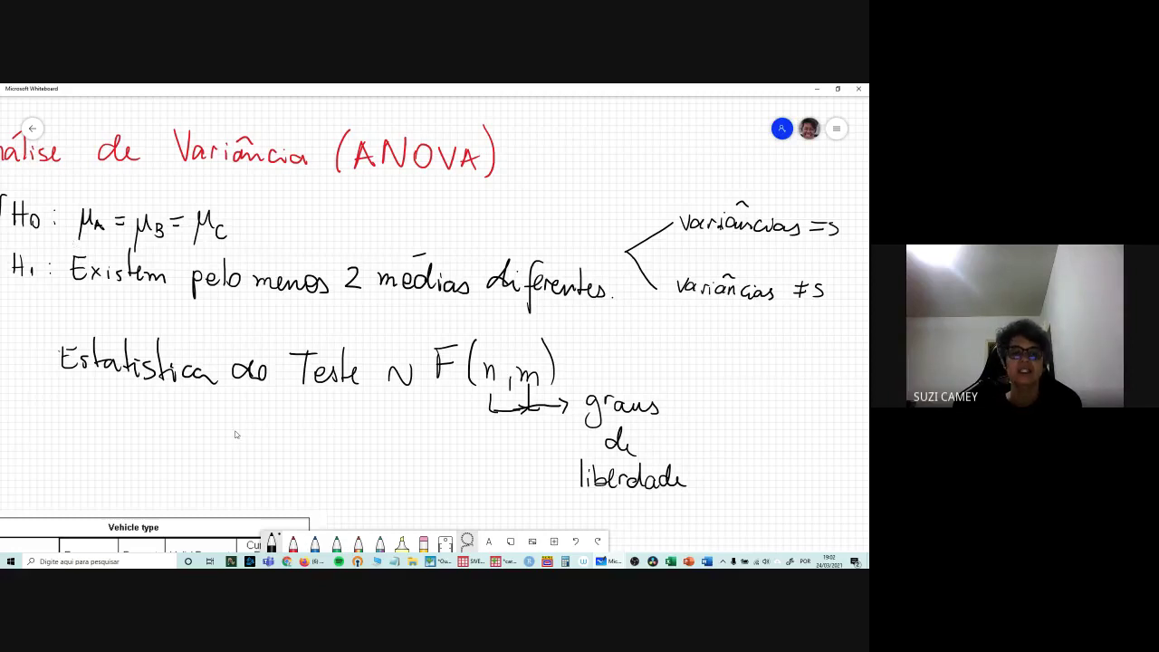
Step: Switch back to PASW Statistics, accept the chosen options and run the one-way ANOVA of sales by horsepower group, displaying its output tables
left_click_drag(236, 435, 332, 414)
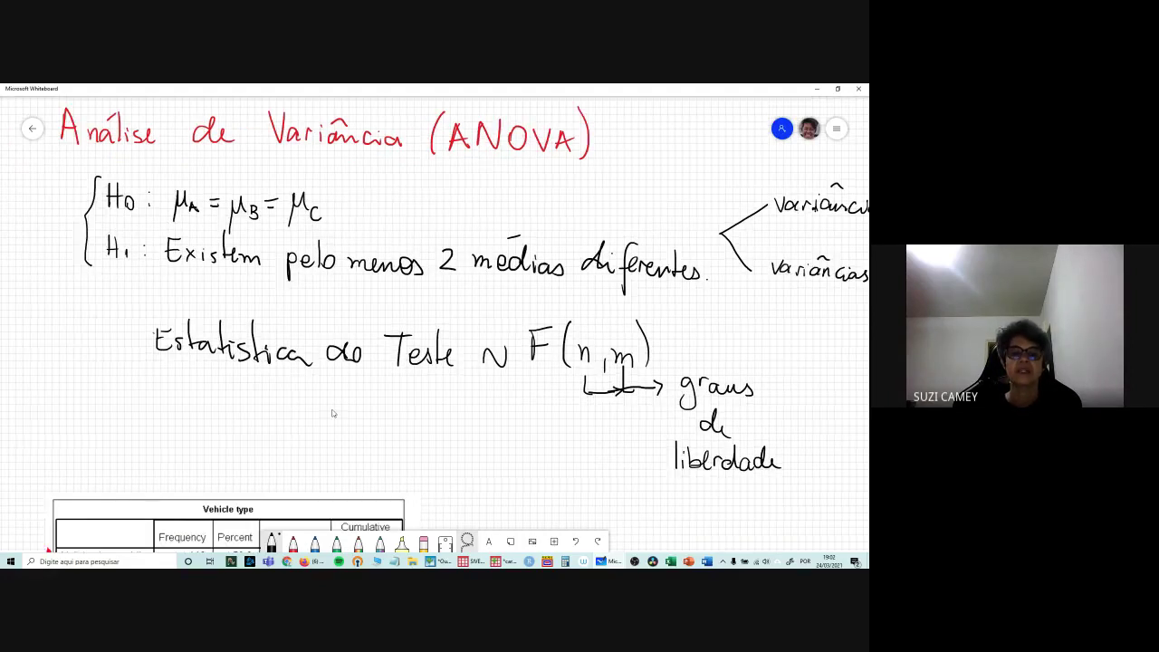
scroll(333, 414, "up", 10)
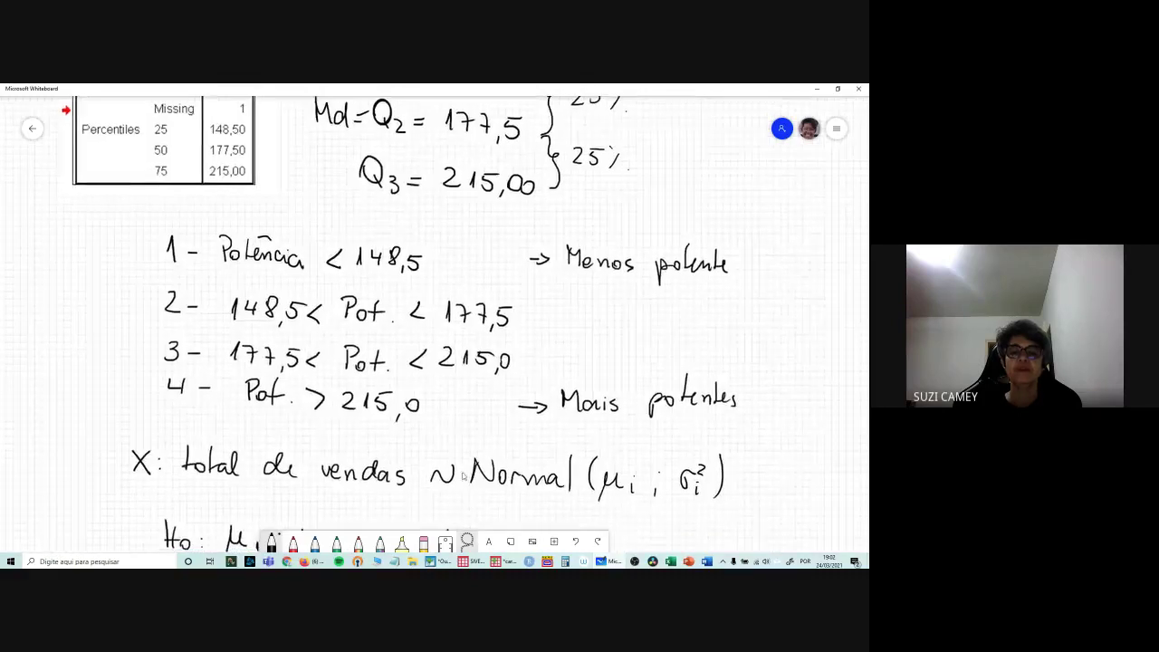
scroll(440, 240, "down", 3)
scroll(475, 499, "down", 2)
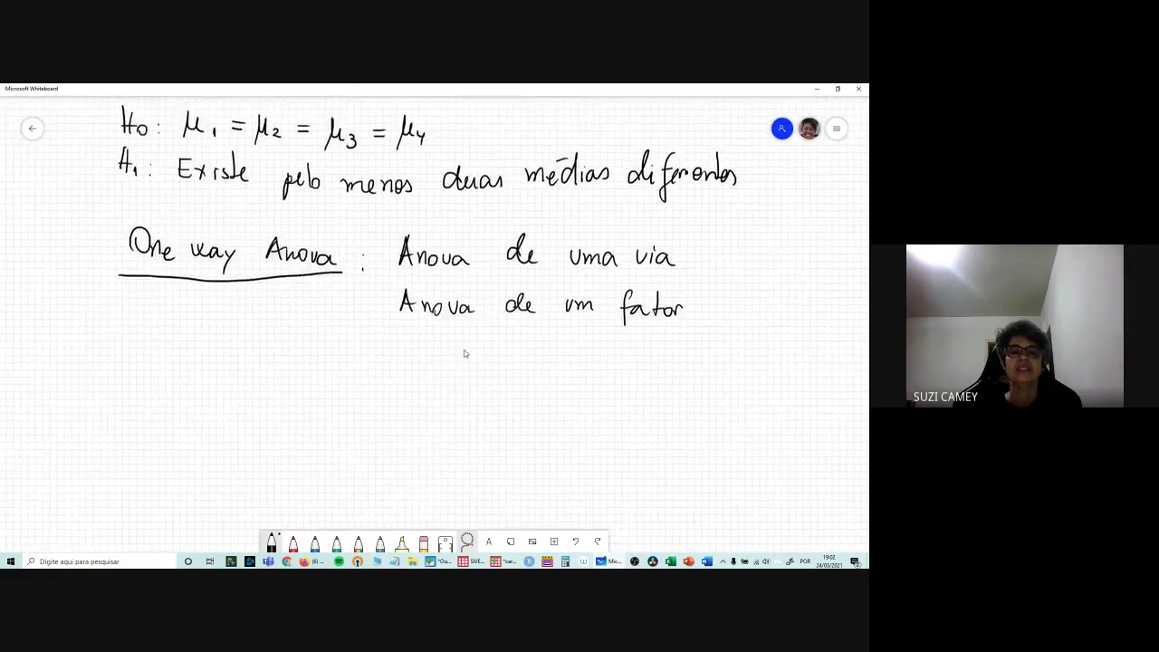
left_click(501, 562)
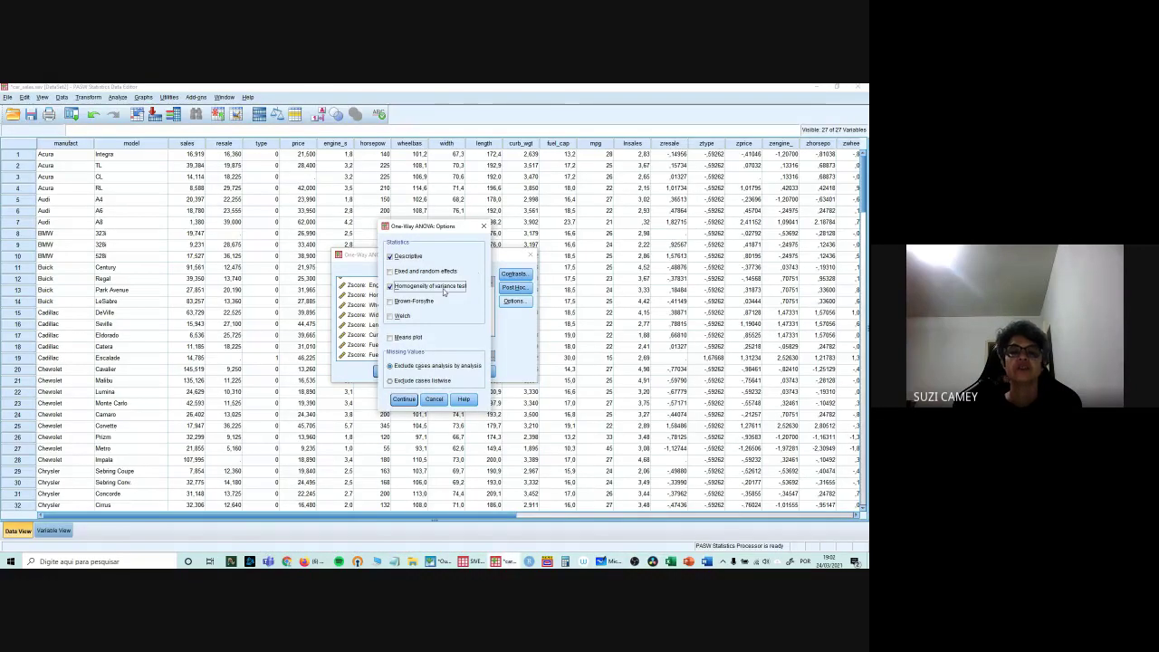
left_click(404, 400)
left_click(384, 371)
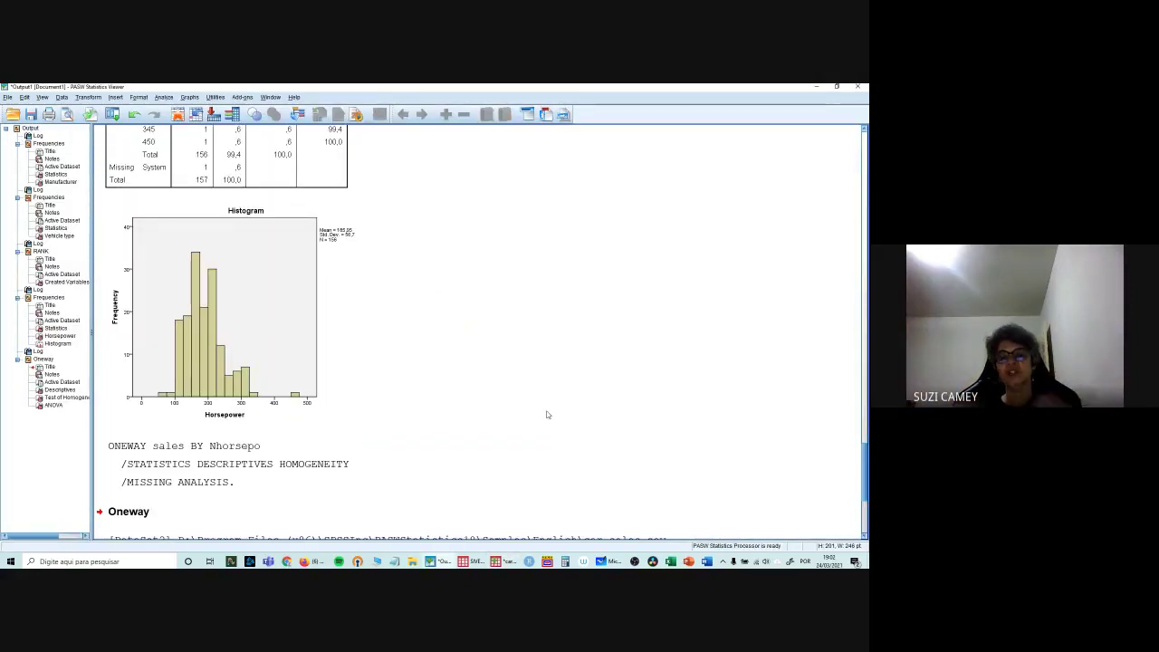
scroll(547, 414, "down", 5)
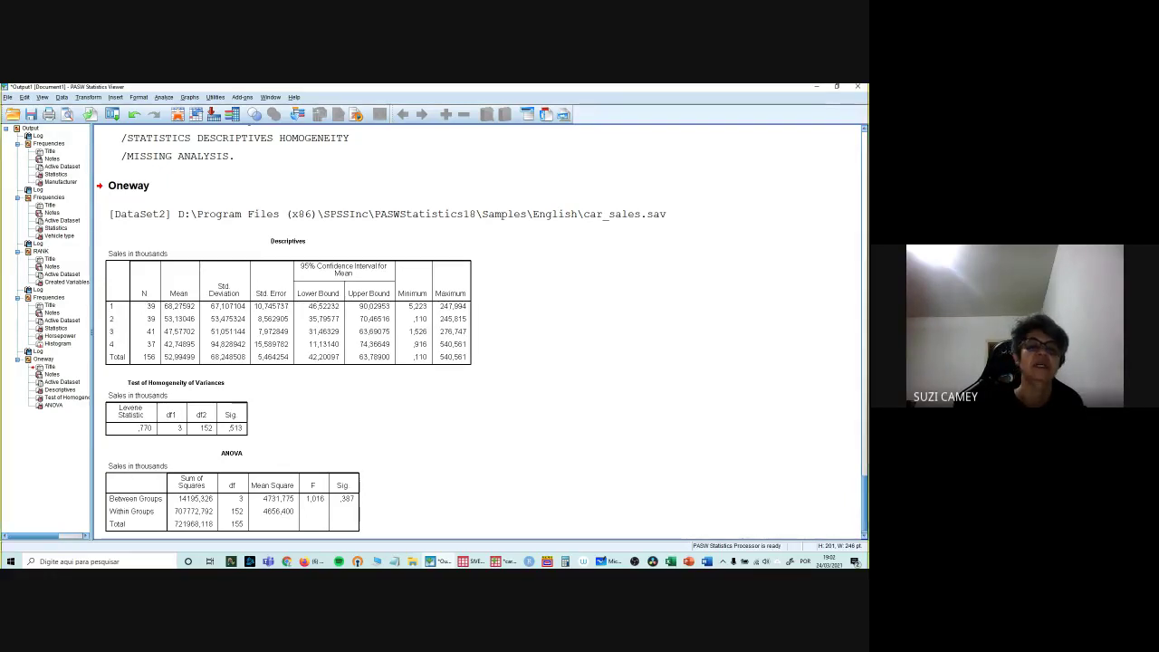
Step: Capture the Descriptives table from the ANOVA output as a screen snip and paste it into Microsoft Whiteboard below the ANOVA headings
key("super+shift+s")
left_click_drag(98, 231, 488, 372)
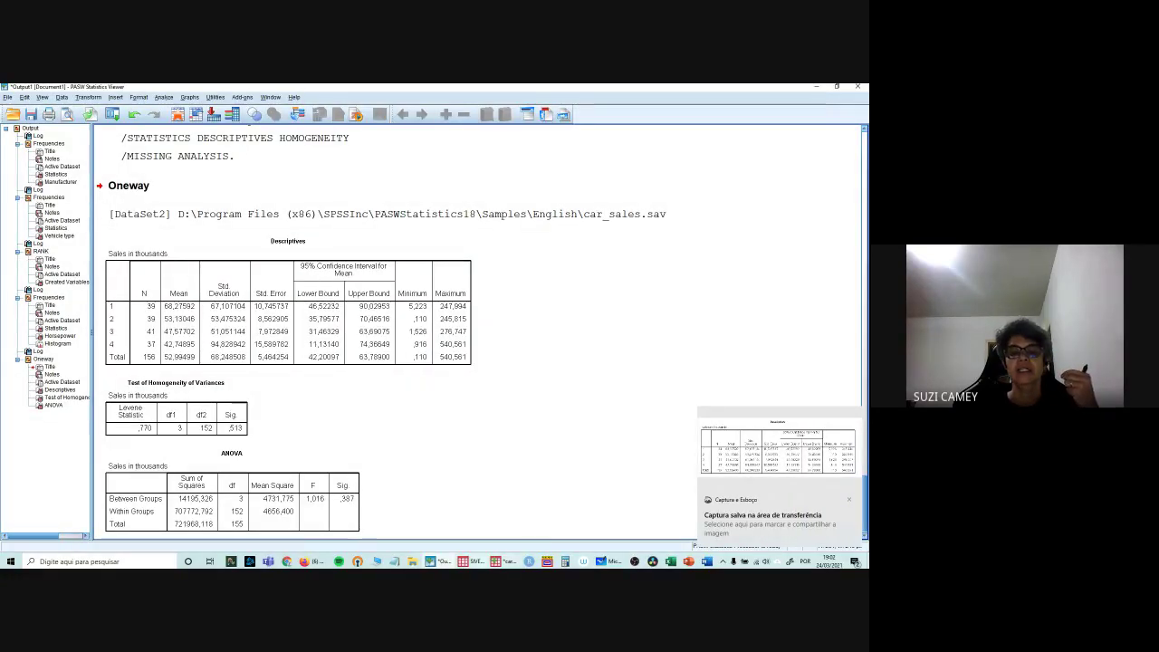
left_click(607, 562)
left_click_drag(367, 407, 362, 281)
key("ctrl+v")
Step: Enlarge the pasted Descriptives table and place it just below the handwritten "Anova de um fator" line
left_click(484, 348)
left_click_drag(497, 347, 631, 406)
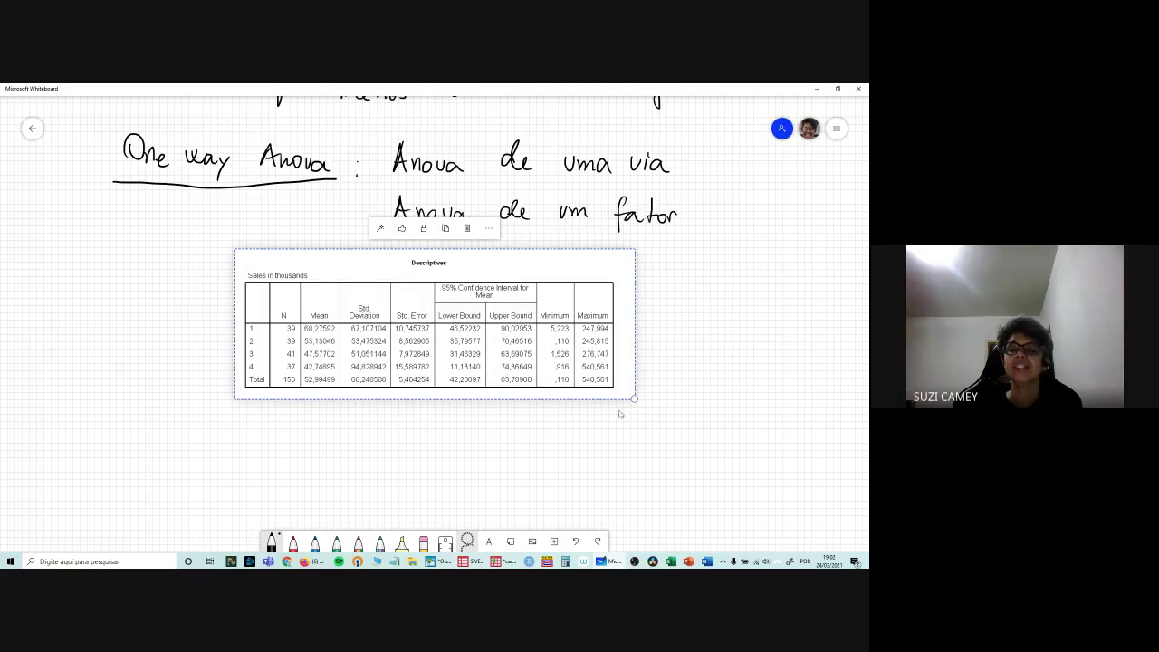
left_click_drag(634, 399, 719, 431)
left_click_drag(409, 259, 387, 286)
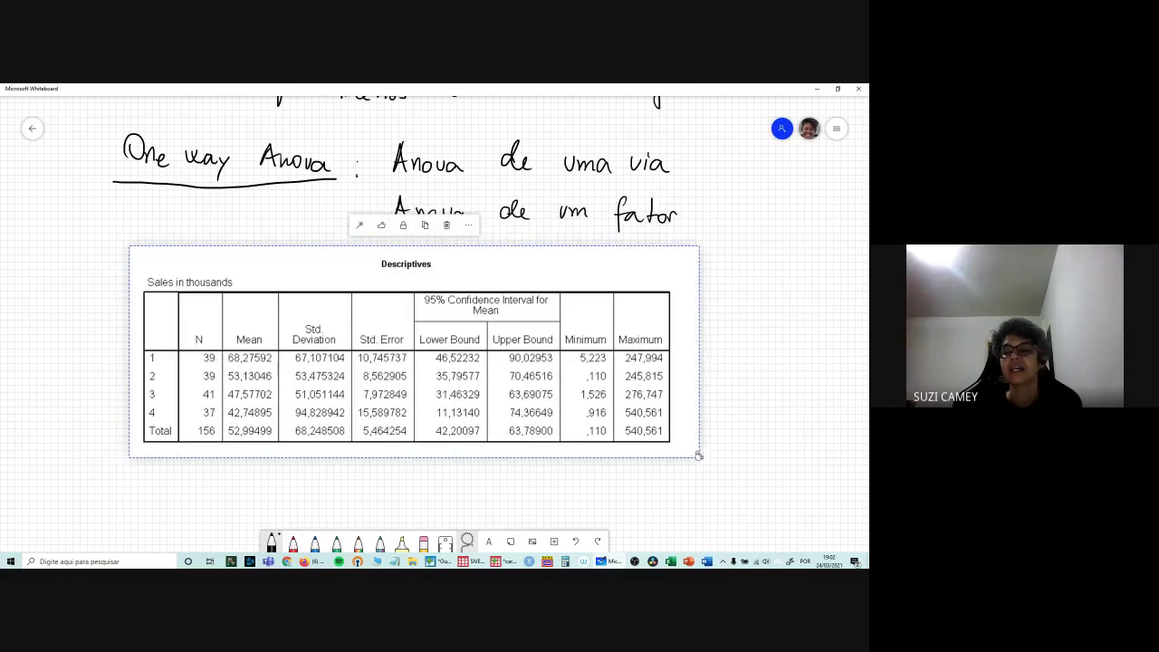
left_click_drag(698, 456, 730, 469)
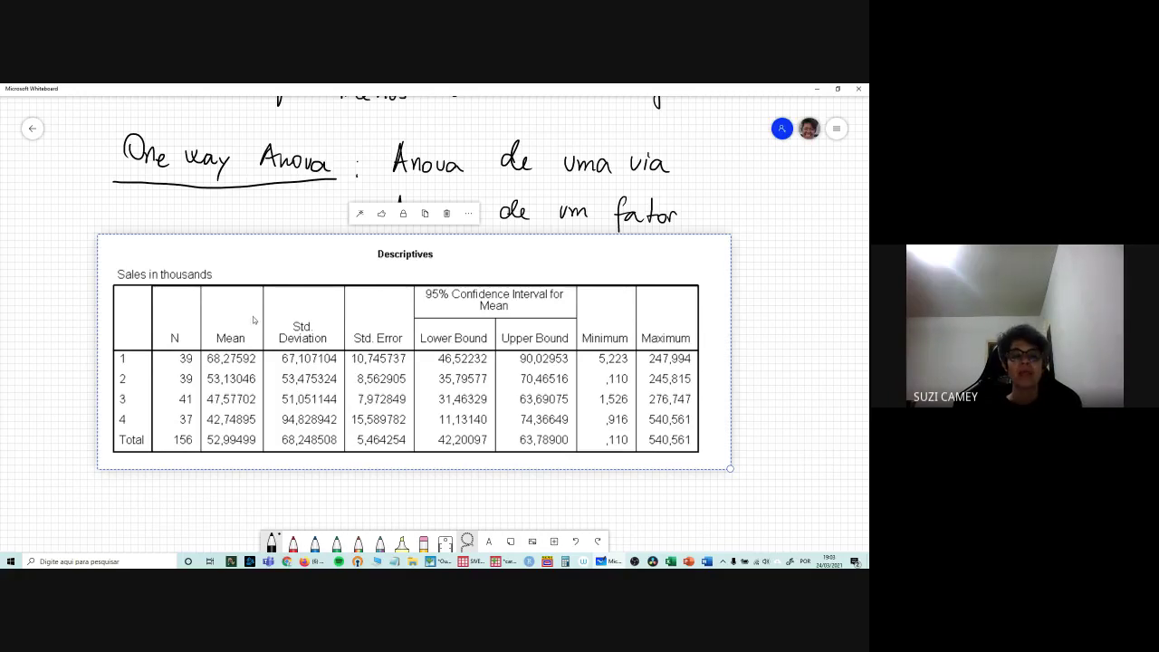
left_click(37, 474)
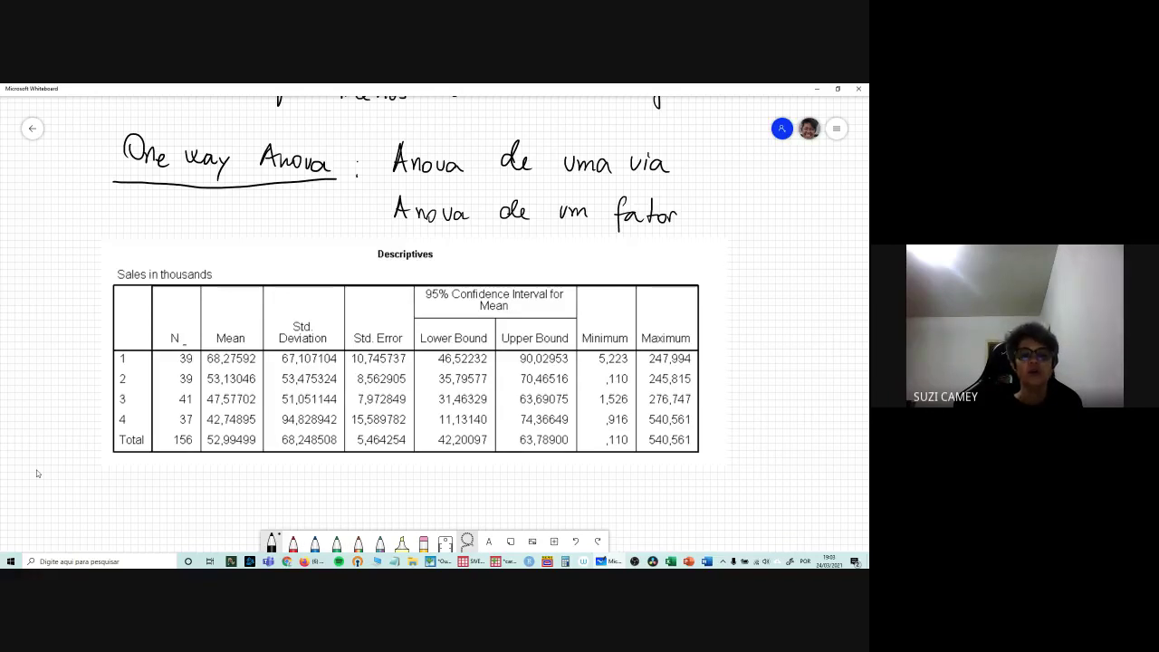
mouse_move(185, 344)
left_mouse_down()
mouse_move(192, 361)
mouse_move(178, 345)
left_mouse_up()
left_click(576, 542)
left_click(576, 541)
left_click(407, 355)
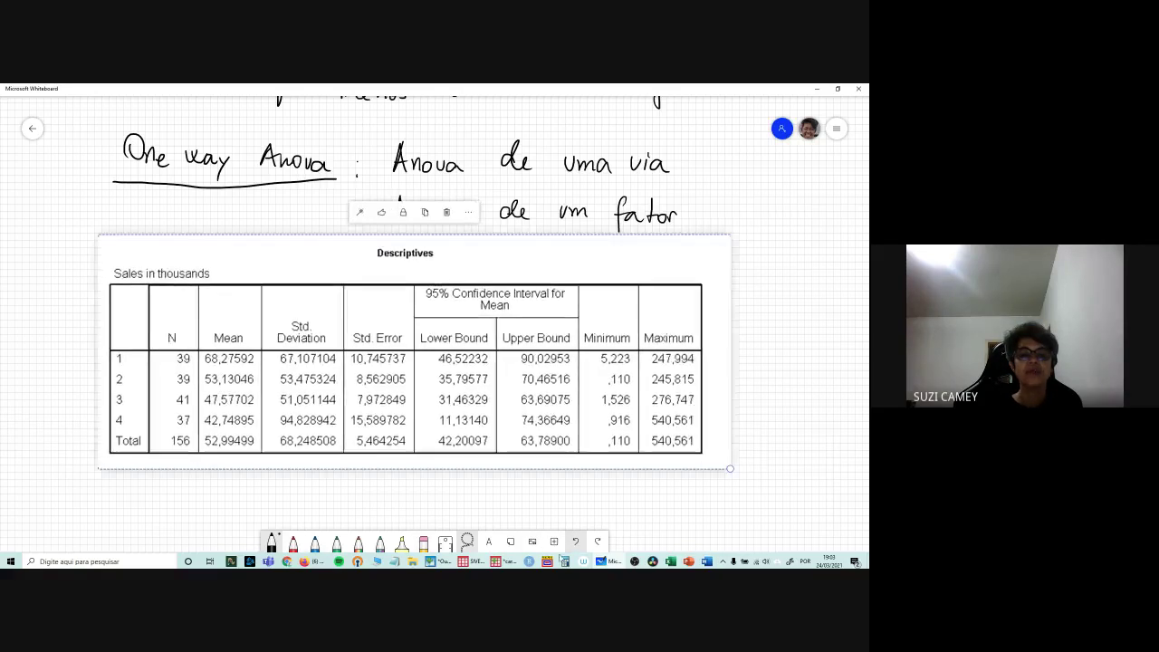
Step: Circle the N values of the four groups in red on the Descriptives table
left_click(293, 547)
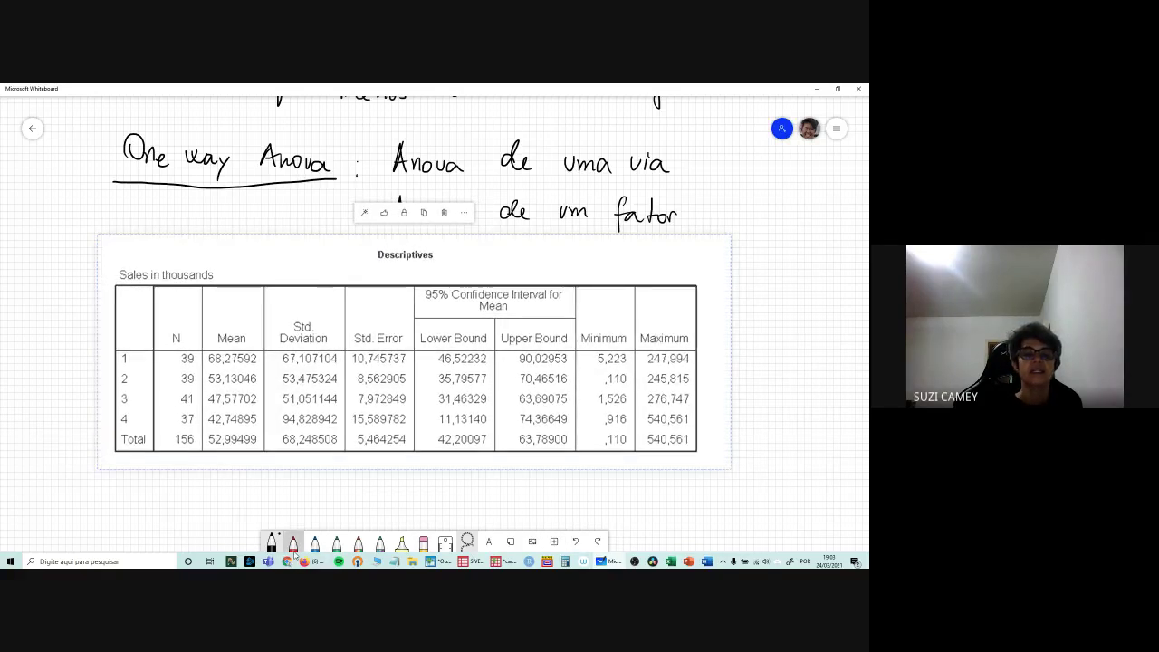
left_click_drag(192, 343, 179, 344)
mouse_move(198, 369)
left_mouse_down()
mouse_move(168, 388)
mouse_move(181, 415)
mouse_move(171, 398)
mouse_move(172, 426)
mouse_move(199, 408)
left_mouse_up()
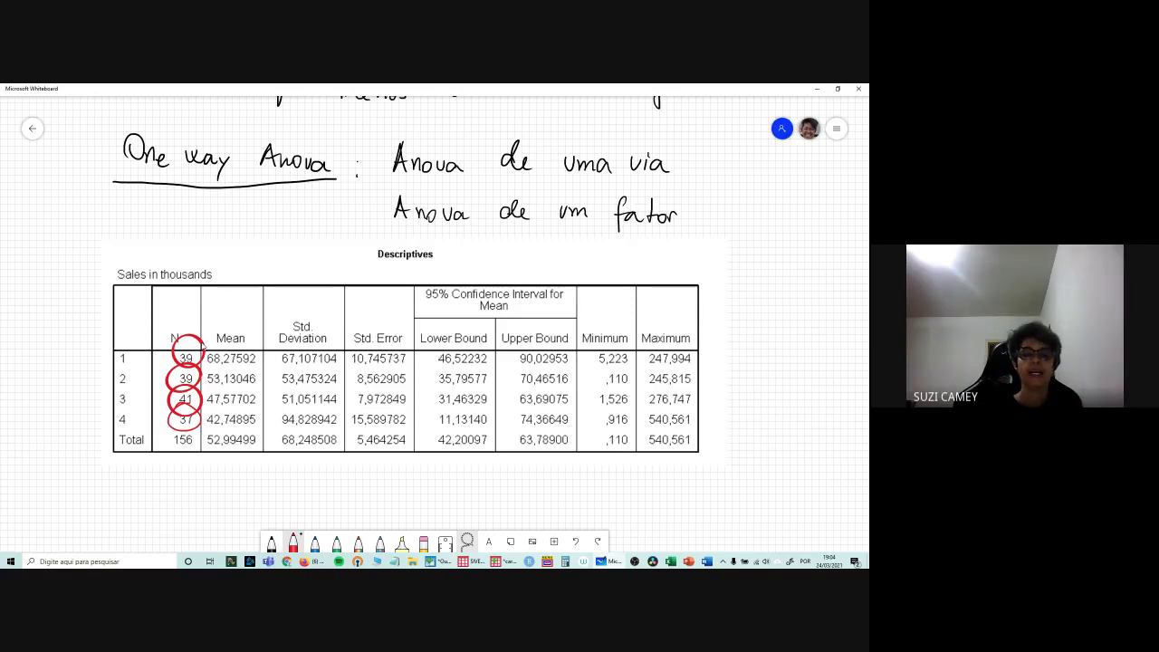
Step: Circle the Mean values of the four groups in blue on the Descriptives table
left_click(315, 542)
mouse_move(205, 344)
left_mouse_down()
mouse_move(234, 371)
mouse_move(266, 359)
mouse_move(211, 337)
mouse_move(205, 347)
left_mouse_up()
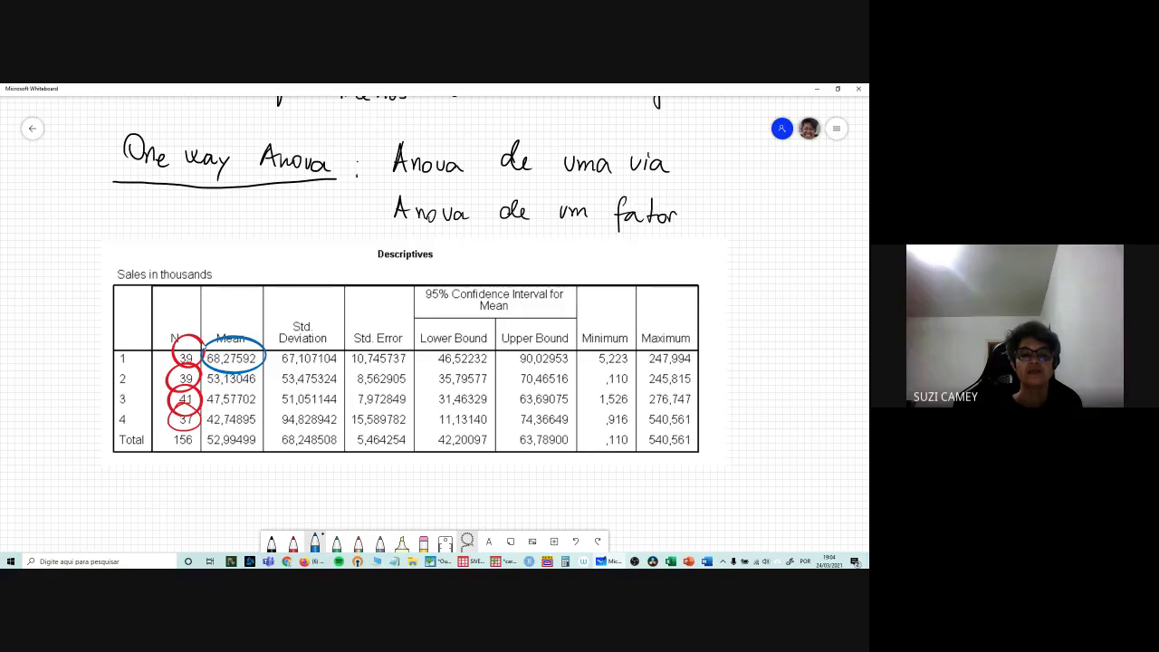
mouse_move(210, 386)
left_mouse_down()
mouse_move(237, 390)
mouse_move(264, 371)
mouse_move(210, 366)
left_mouse_up()
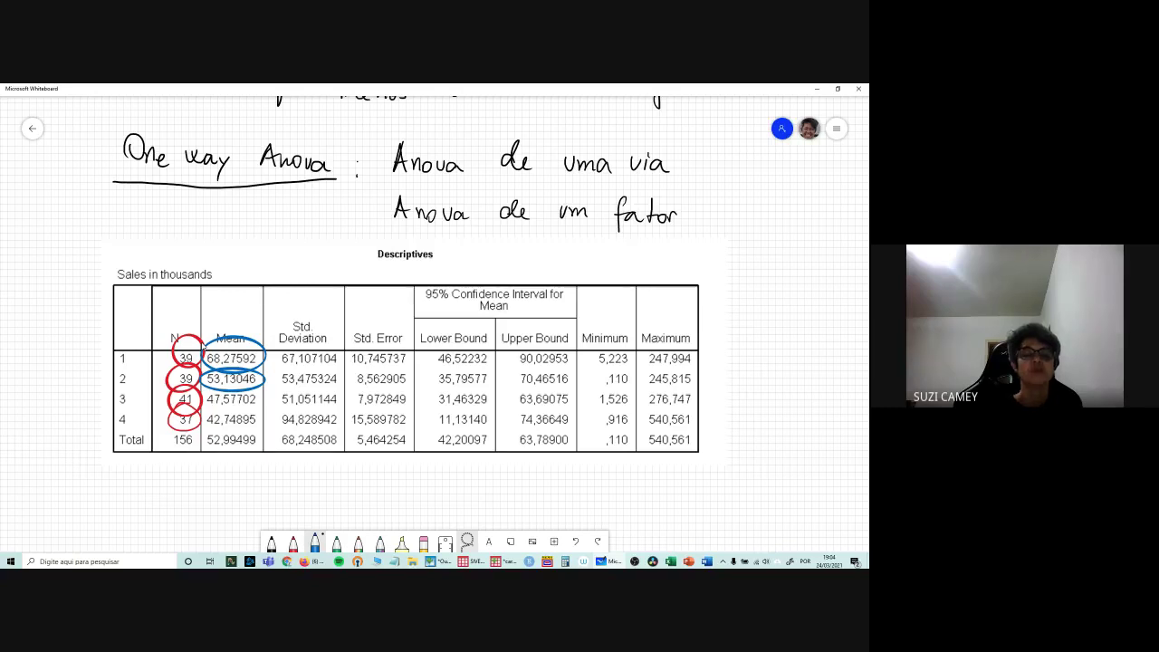
mouse_move(204, 399)
left_mouse_down()
mouse_move(251, 412)
mouse_move(219, 388)
mouse_move(203, 393)
mouse_move(210, 422)
mouse_move(246, 431)
mouse_move(264, 413)
mouse_move(201, 407)
left_mouse_up()
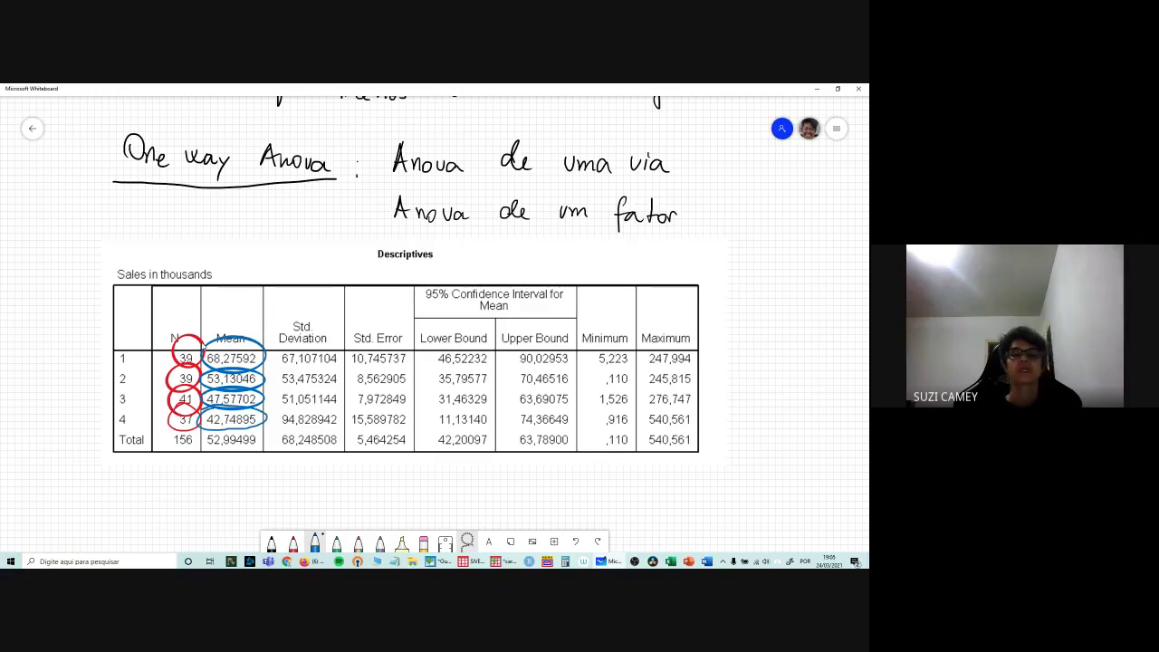
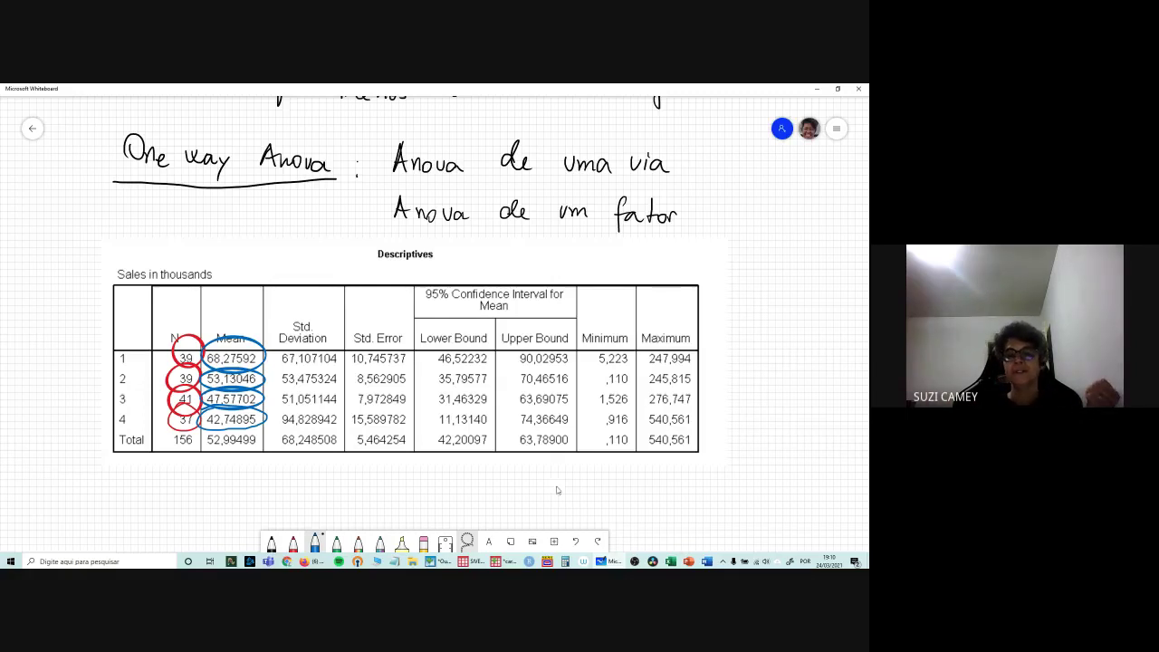
Step: Switch to PASW Statistics, snip the Test of Homogeneity of Variances table, and paste it in Microsoft Whiteboard below the Descriptives table
left_click(5, 105)
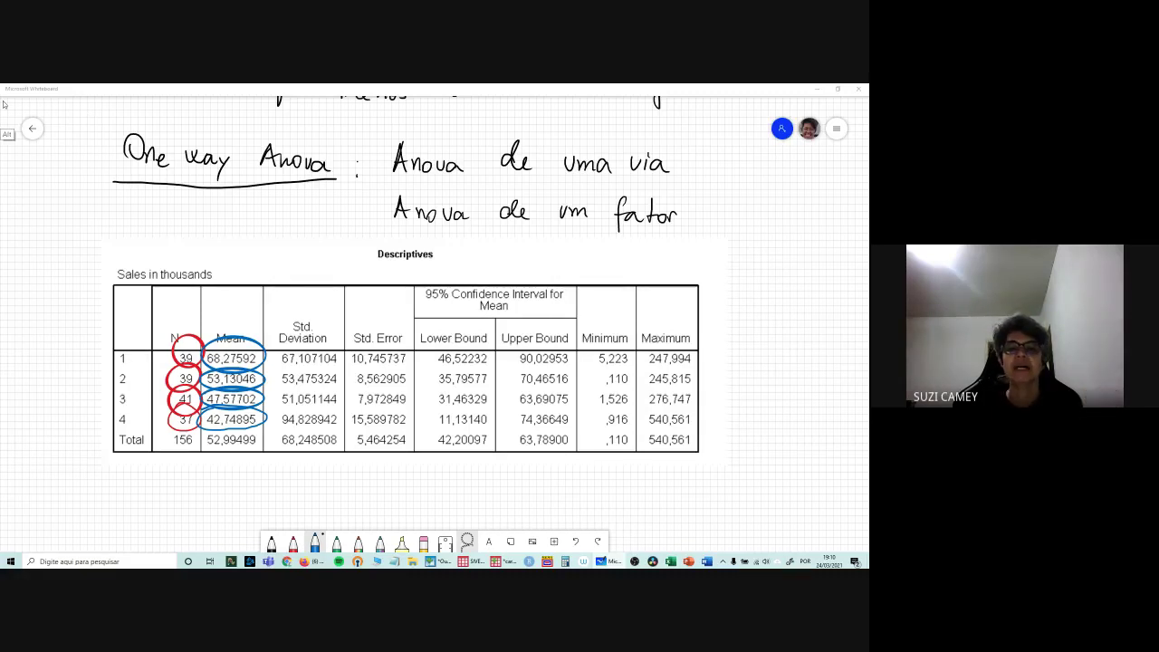
key("alt+Tab")
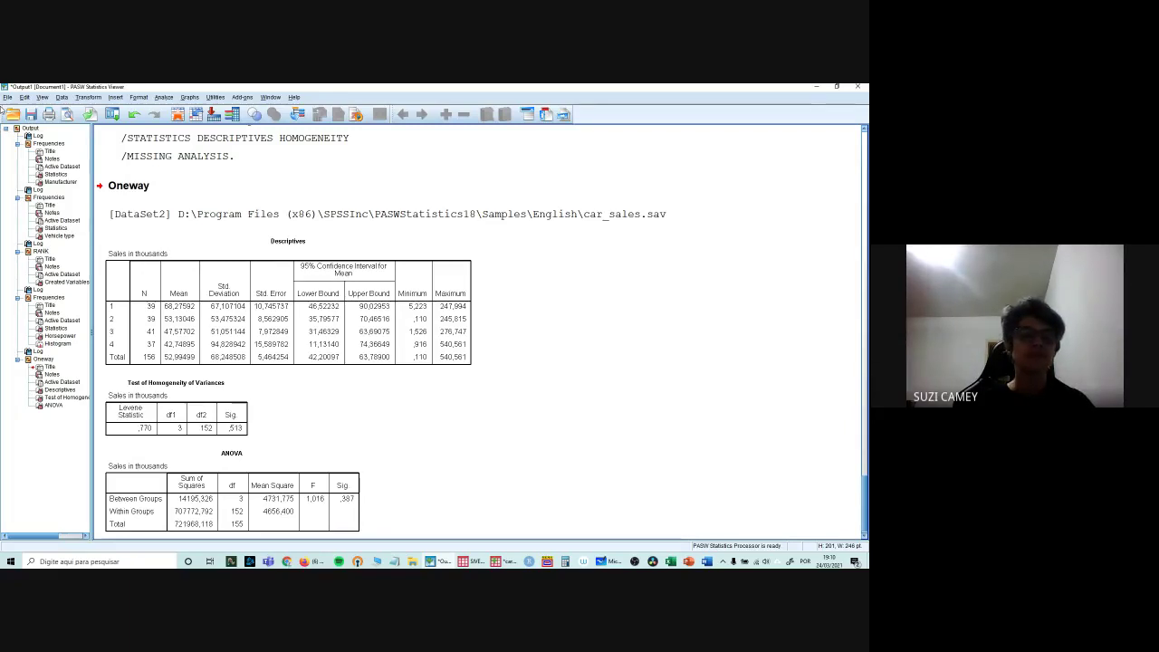
key("super+shift+s")
left_click_drag(100, 362, 239, 445)
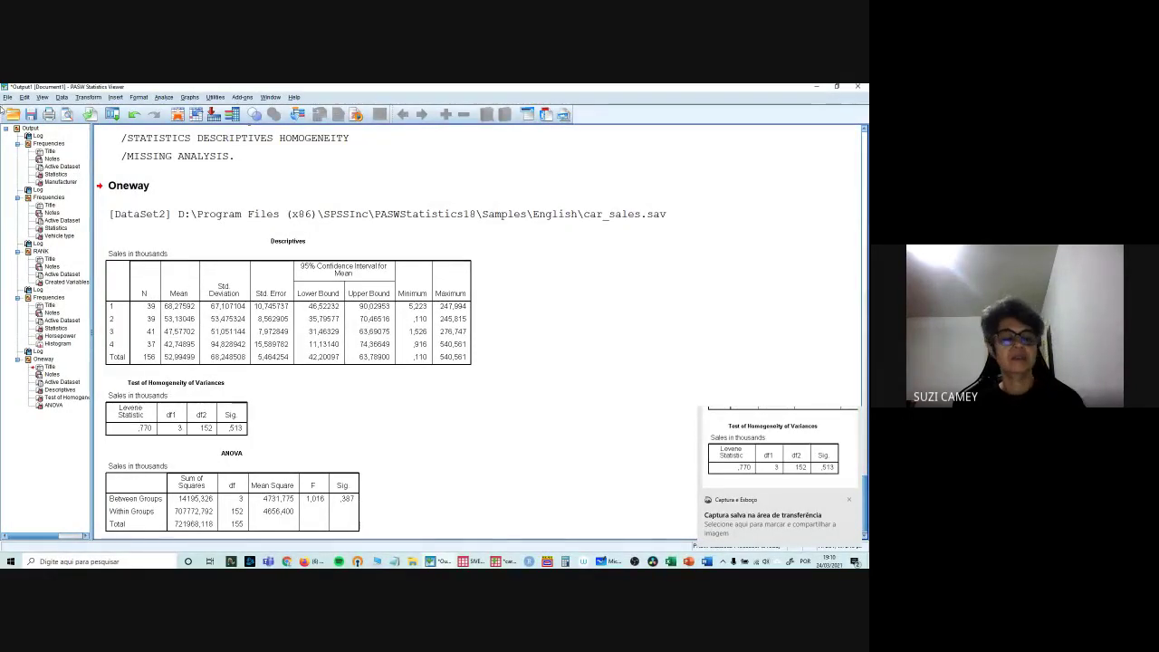
key("alt+Tab")
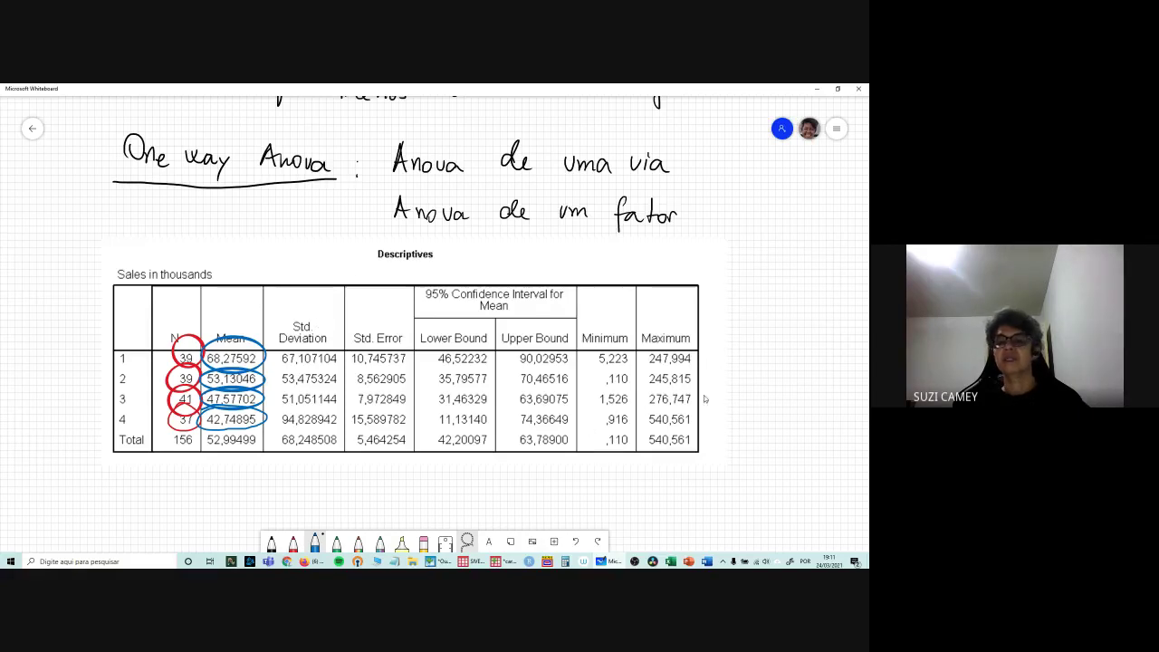
left_click_drag(765, 391, 762, 215)
key("ctrl+v")
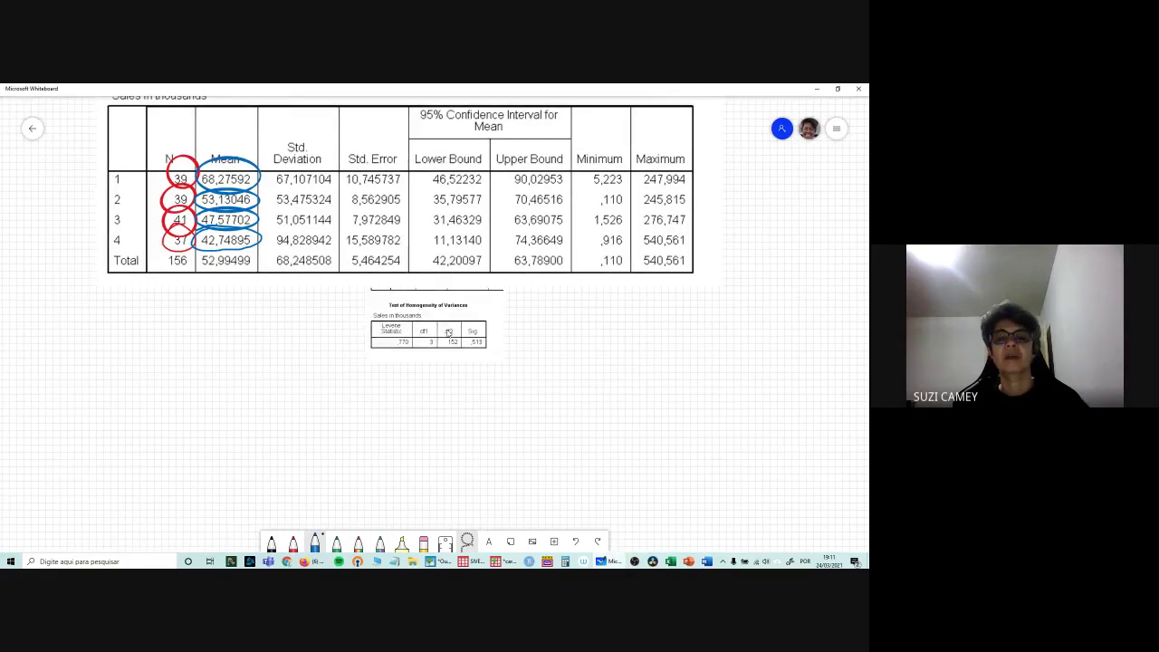
Step: Enlarge the pasted homogeneity test table and align it with the left edge of the Descriptives table, directly beneath it
left_click_drag(507, 364, 550, 395)
left_click(501, 367)
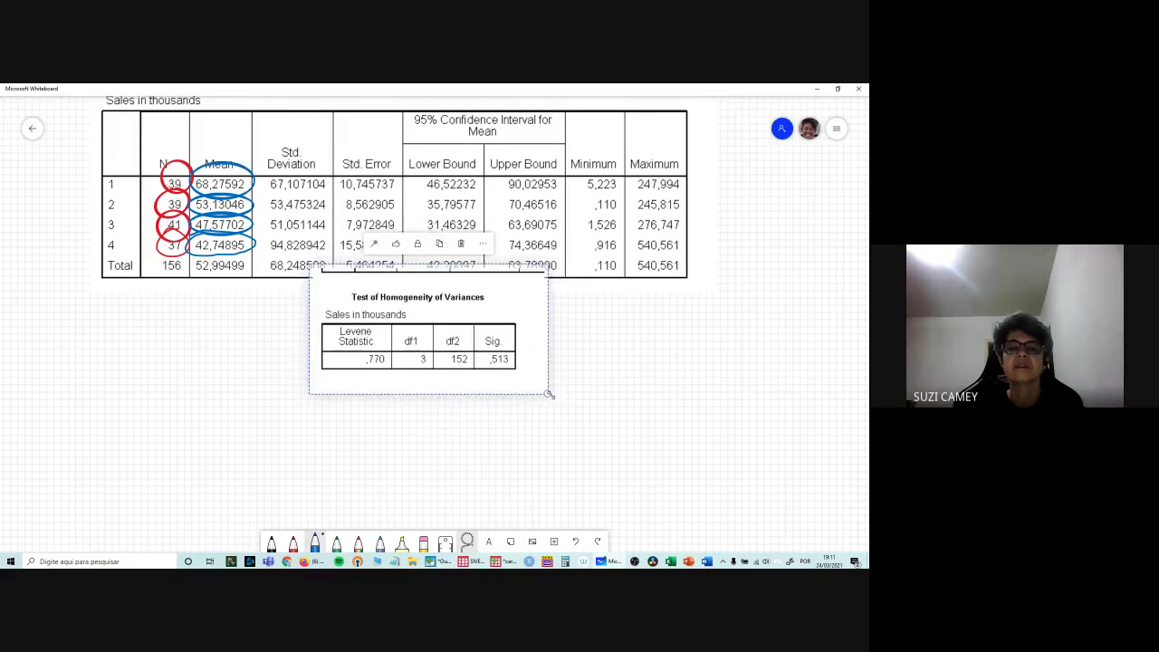
left_click_drag(451, 326, 425, 349)
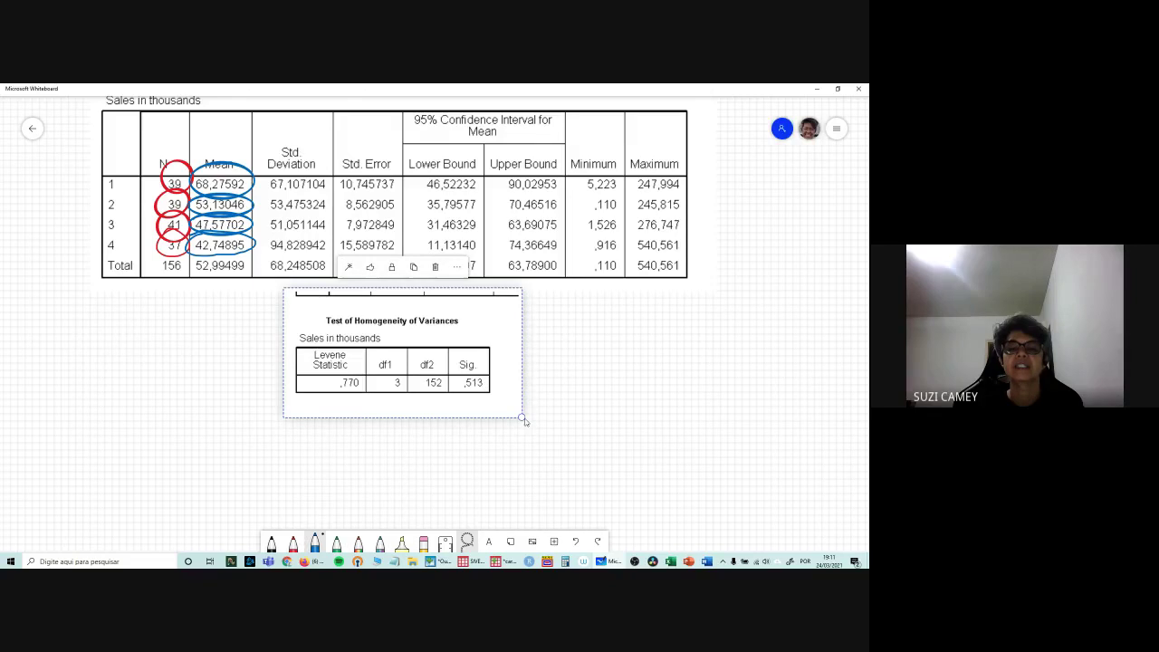
left_click_drag(538, 426, 543, 437)
left_click_drag(445, 357, 289, 372)
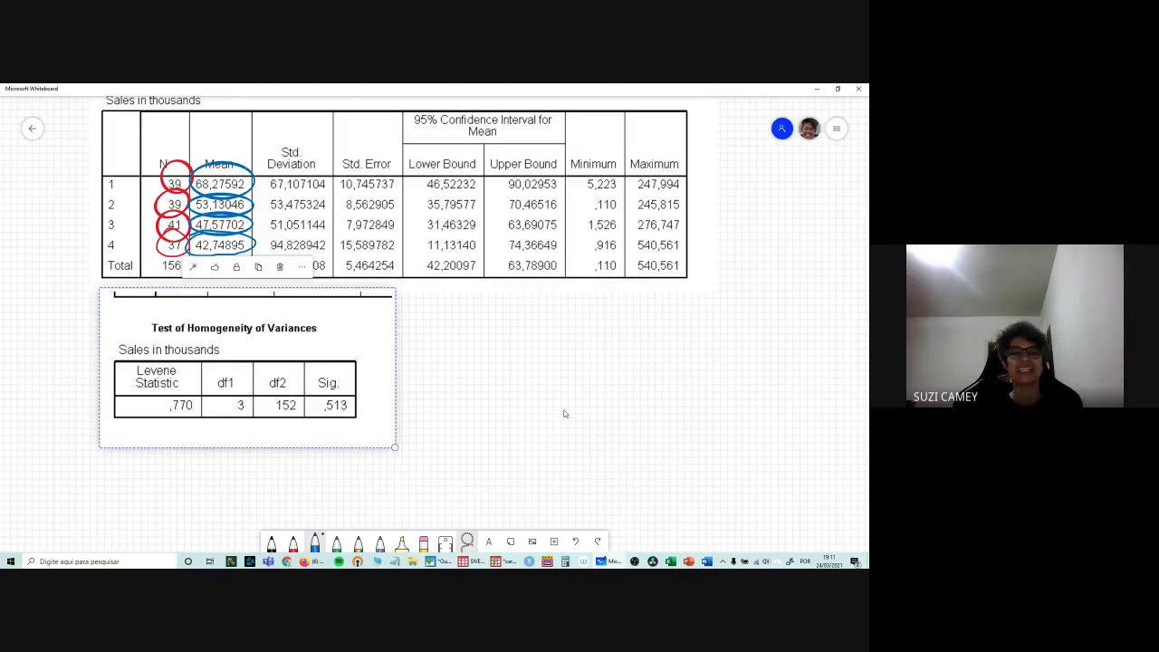
left_click_drag(229, 349, 214, 335)
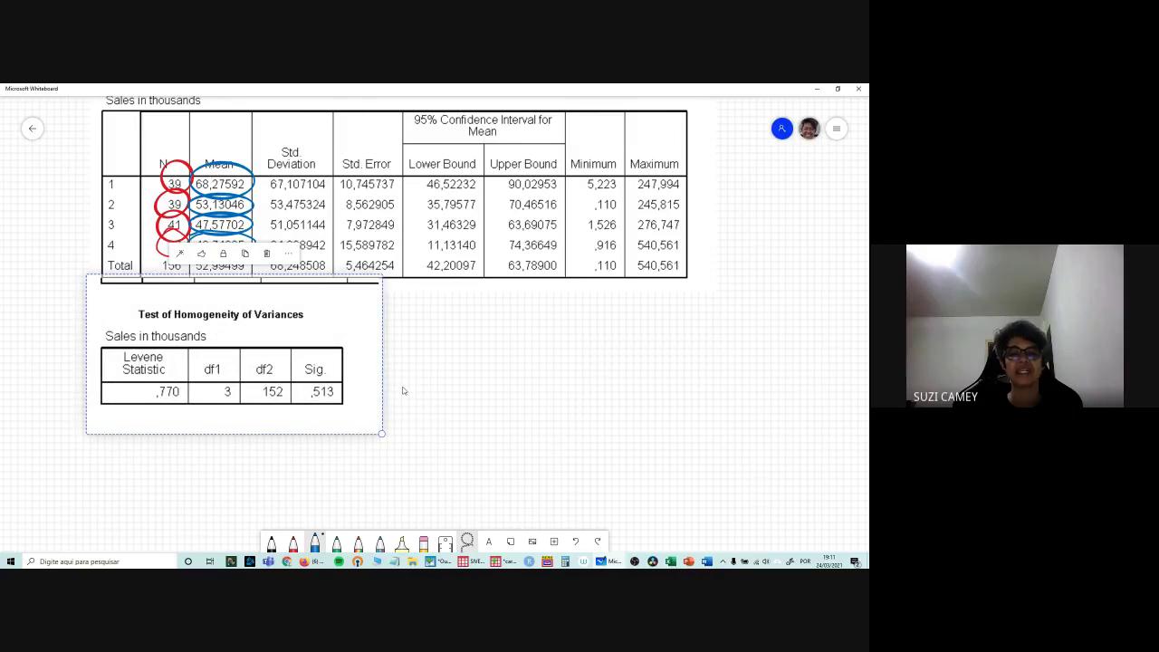
left_click(450, 485)
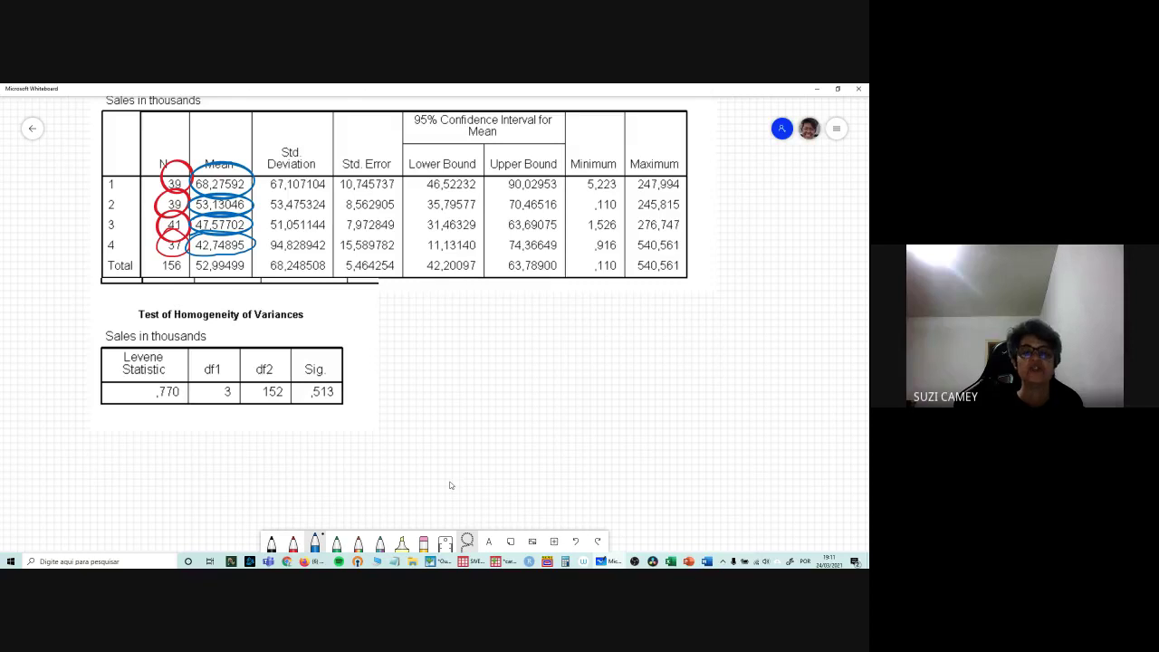
Step: Handwrite the null hypothesis "H0: σ1² = σ2² = σ3² = σ4²" in blue beside the homogeneity test table
left_click_drag(440, 317, 440, 337)
mouse_move(450, 315)
left_mouse_down()
mouse_move(450, 341)
mouse_move(456, 328)
mouse_move(520, 324)
mouse_move(519, 343)
left_mouse_up()
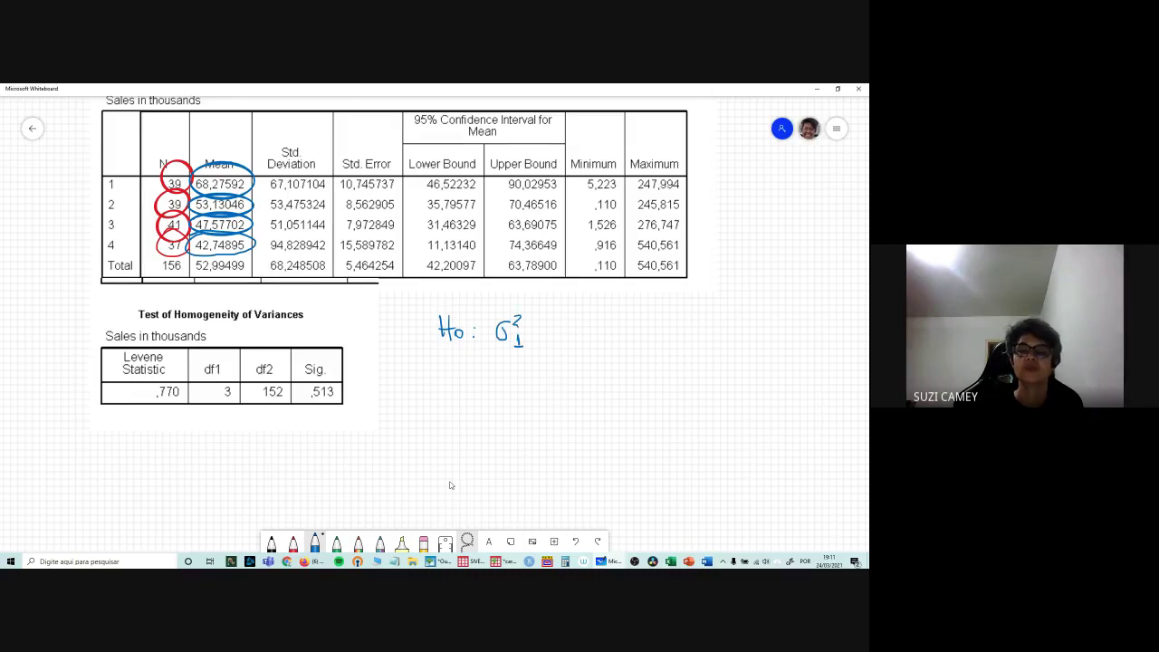
mouse_move(574, 326)
left_mouse_down()
mouse_move(586, 327)
mouse_move(588, 352)
mouse_move(617, 333)
left_mouse_up()
mouse_move(598, 342)
left_mouse_down()
mouse_move(651, 330)
mouse_move(645, 351)
mouse_move(679, 337)
left_mouse_up()
mouse_move(703, 334)
left_mouse_down()
mouse_move(698, 352)
mouse_move(720, 332)
mouse_move(717, 358)
left_mouse_up()
Step: Handwrite "H1: existem pelo menos 2 variâncias ≠s." below the null hypothesis and join both hypotheses with a curly brace
left_click_drag(438, 368, 438, 384)
left_click_drag(447, 367, 449, 378)
left_click_drag(458, 378, 546, 391)
left_click_drag(540, 378, 558, 391)
mouse_move(555, 391)
left_mouse_down()
mouse_move(566, 384)
mouse_move(597, 413)
mouse_move(624, 391)
mouse_move(709, 391)
left_mouse_up()
mouse_move(709, 385)
left_mouse_down()
mouse_move(716, 396)
mouse_move(855, 393)
left_mouse_up()
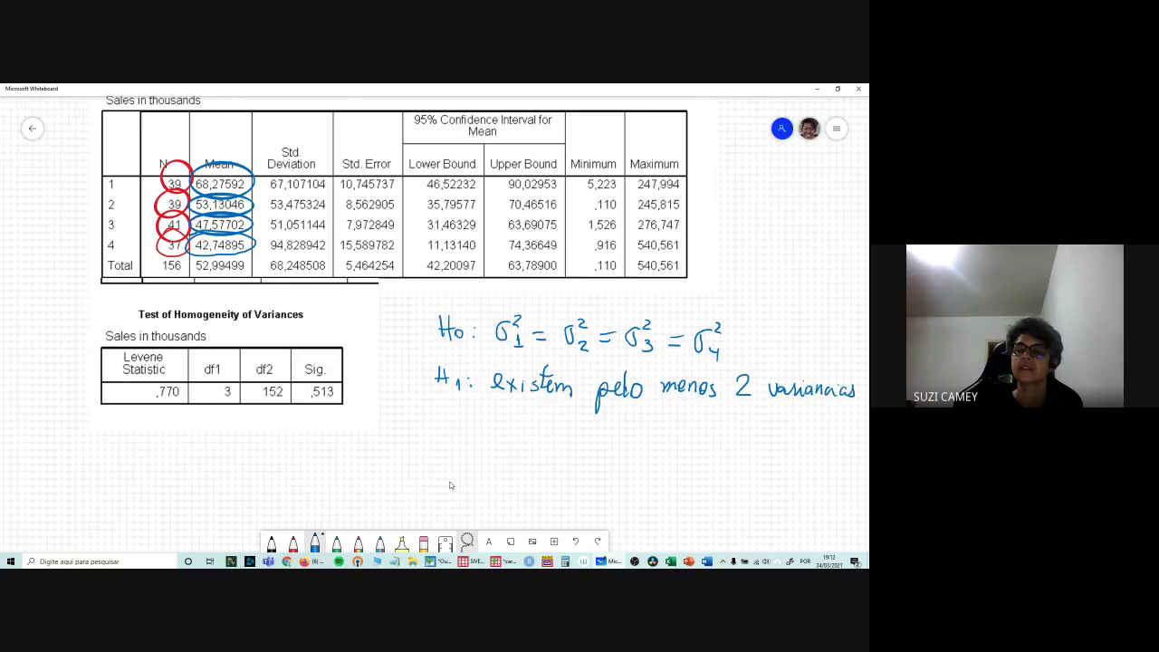
left_click_drag(759, 419, 772, 411)
mouse_move(768, 406)
left_mouse_down()
mouse_move(760, 421)
mouse_move(776, 418)
left_mouse_up()
left_click_drag(431, 306, 417, 389)
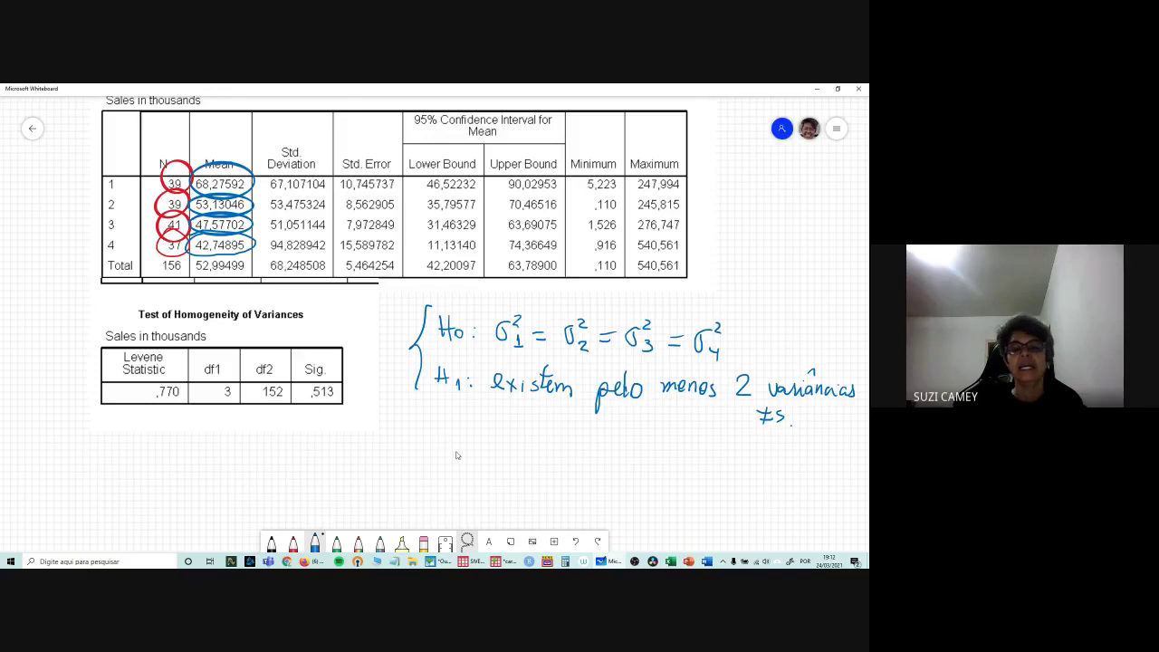
Step: Circle the Sig. column of the homogeneity test table in red
scroll(450, 414, "down", 2)
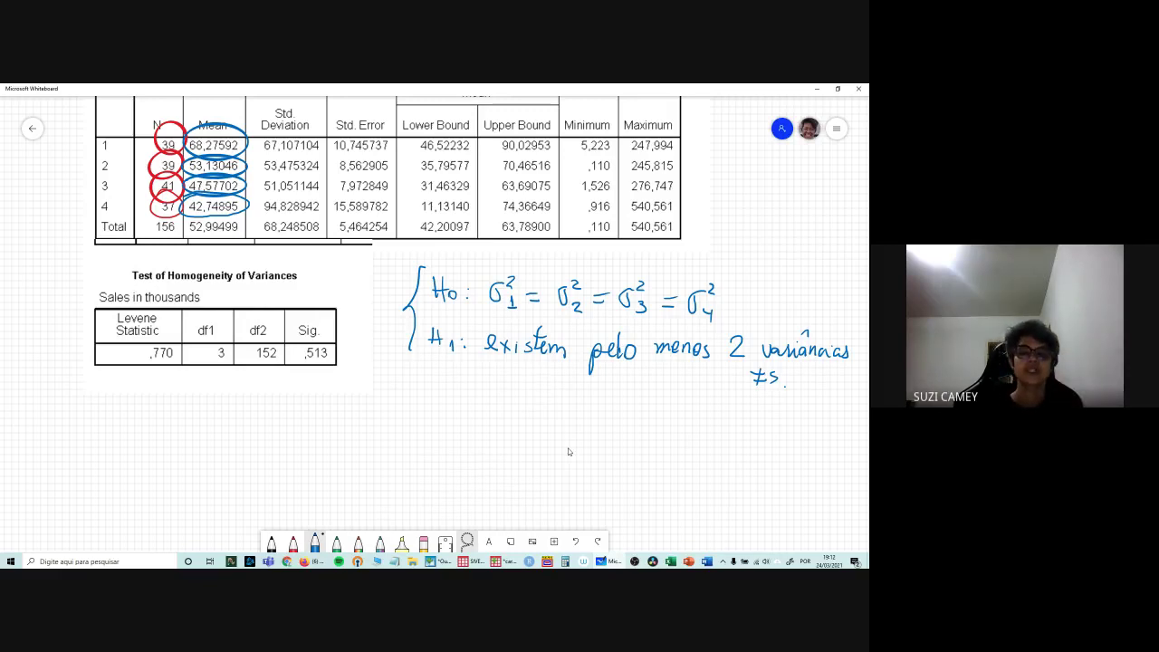
left_click(292, 543)
mouse_move(295, 323)
left_mouse_down()
mouse_move(310, 313)
mouse_move(340, 344)
mouse_move(293, 340)
left_mouse_up()
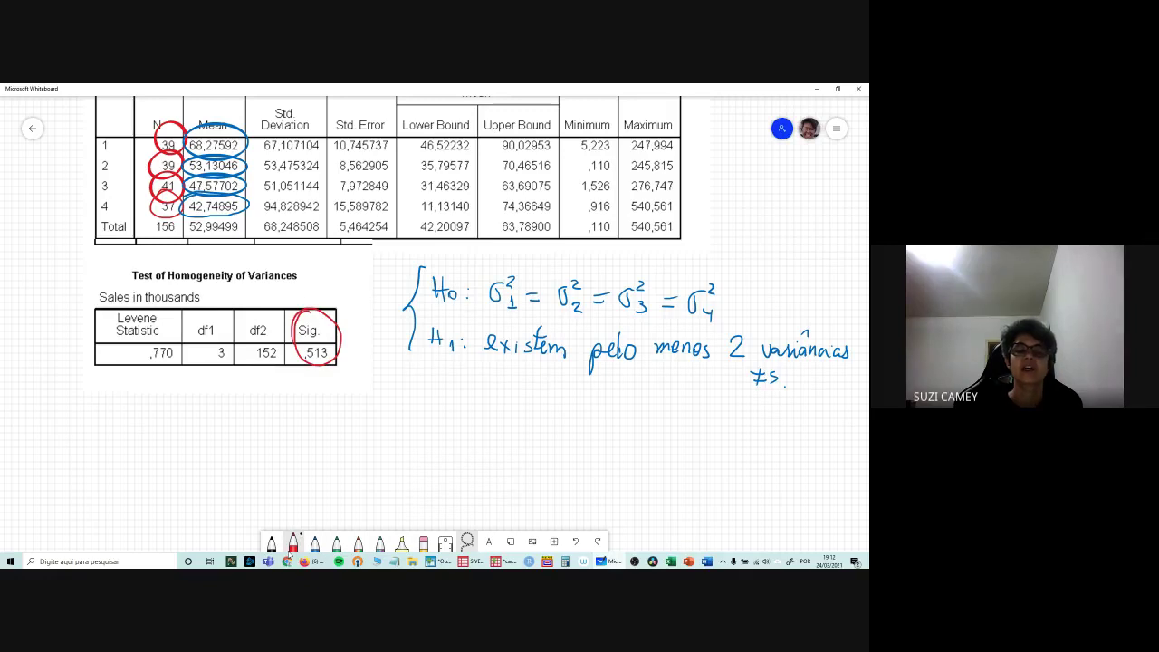
Step: Handwrite "Sig = p = p-value = 0,513 < n.s. = 0,05" in red below the variance hypotheses
mouse_move(414, 392)
left_mouse_down()
mouse_move(403, 409)
mouse_move(434, 429)
left_mouse_up()
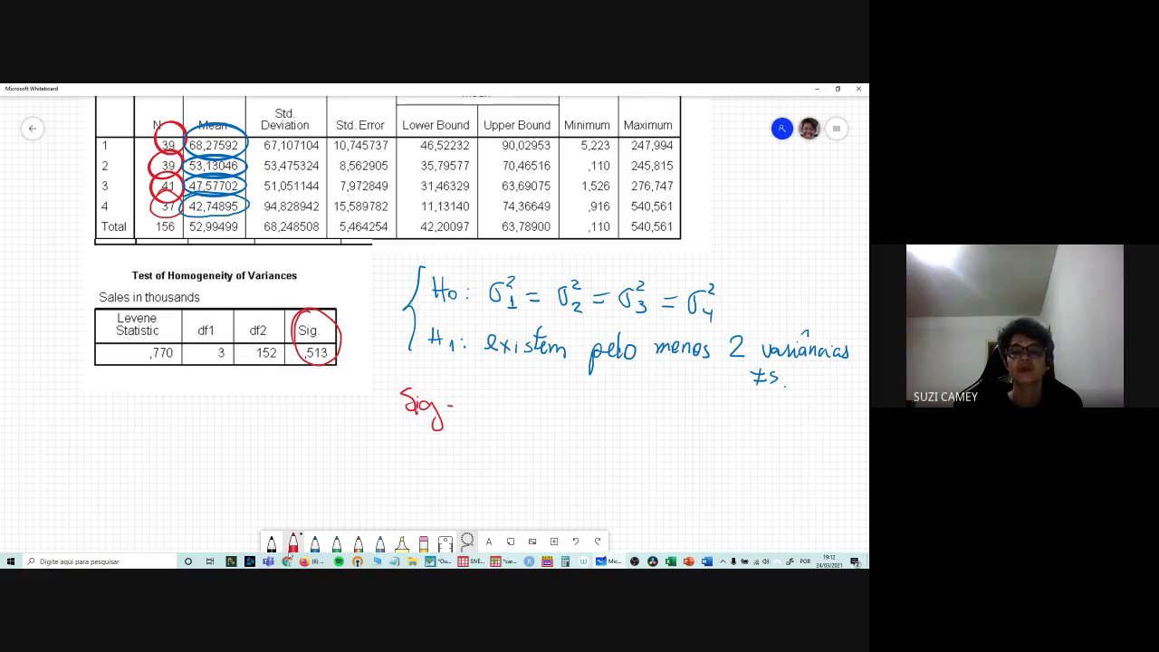
left_click_drag(472, 400, 473, 426)
mouse_move(469, 400)
left_mouse_down()
mouse_move(471, 415)
mouse_move(509, 409)
left_mouse_up()
mouse_move(525, 402)
left_mouse_down()
mouse_move(525, 426)
mouse_move(530, 409)
left_mouse_up()
left_click_drag(535, 406, 565, 411)
mouse_move(570, 386)
left_mouse_down()
mouse_move(573, 412)
mouse_move(641, 405)
mouse_move(651, 420)
mouse_move(766, 422)
left_mouse_up()
left_click(786, 421)
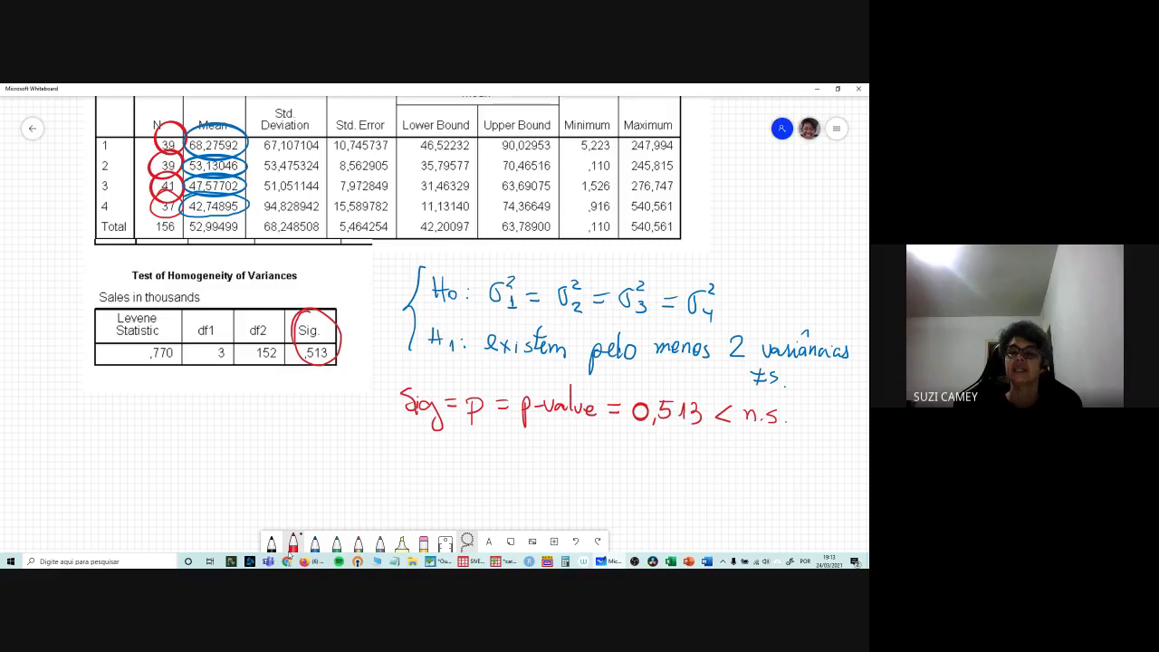
mouse_move(789, 411)
left_mouse_down()
mouse_move(818, 405)
mouse_move(823, 434)
left_mouse_up()
mouse_move(832, 405)
left_mouse_down()
mouse_move(845, 408)
mouse_move(837, 422)
left_mouse_up()
left_click_drag(842, 406, 853, 404)
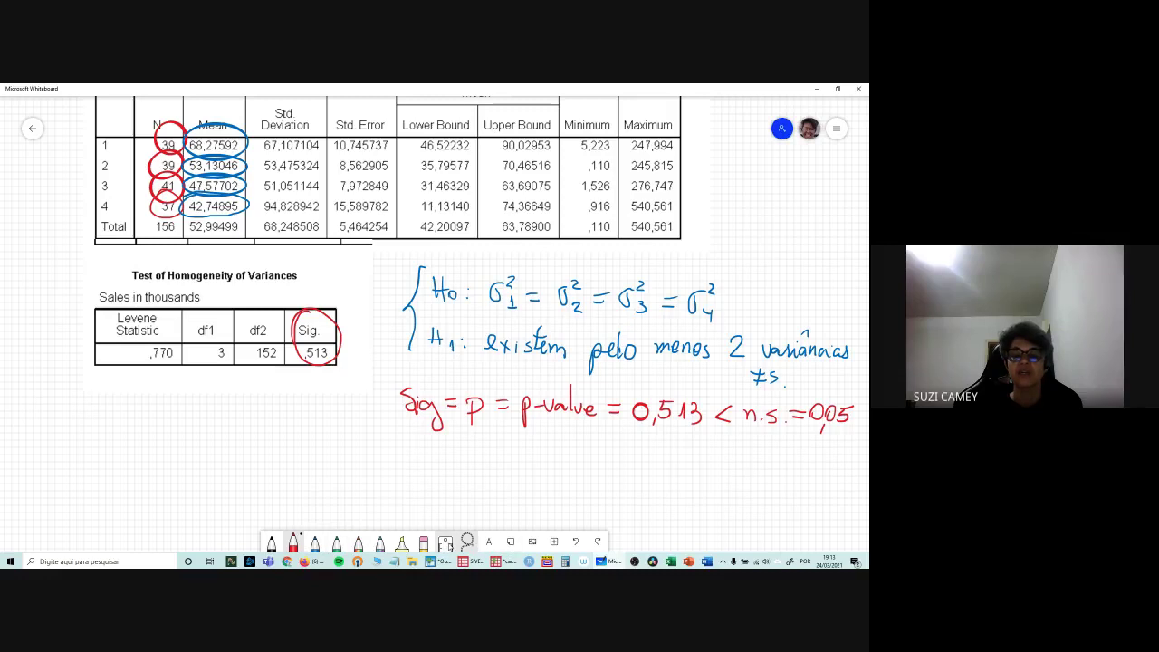
Step: Erase the "<" sign between 0,513 and n.s. and write a blue ">" in its place
left_click(423, 541)
left_click_drag(719, 421, 719, 422)
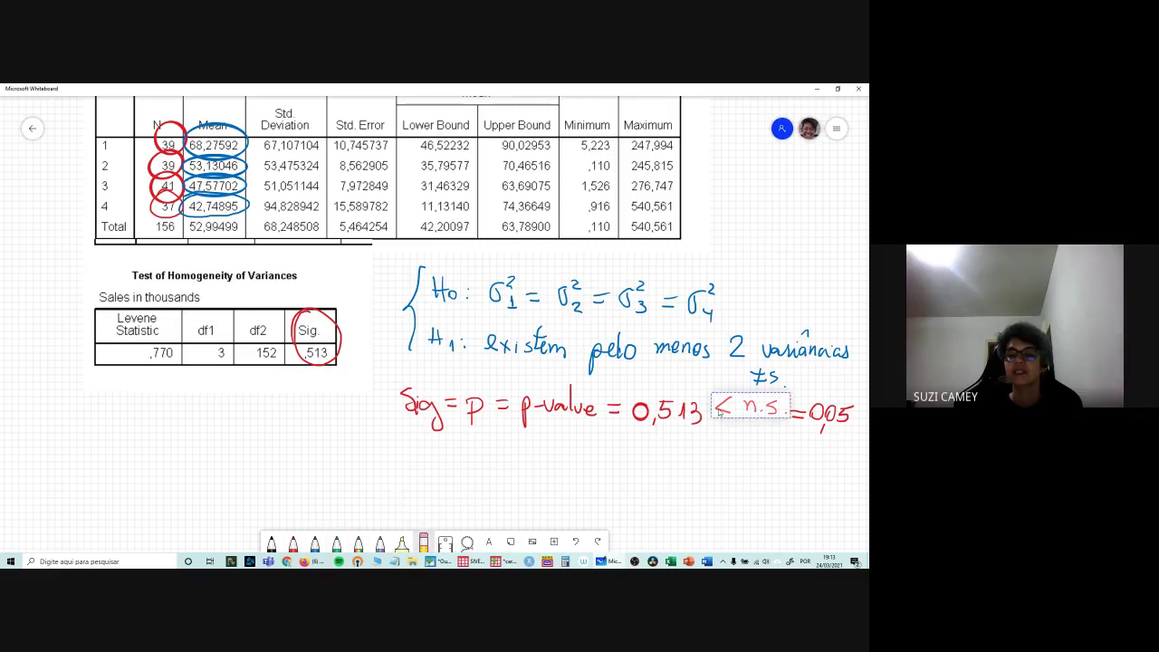
left_click(707, 469)
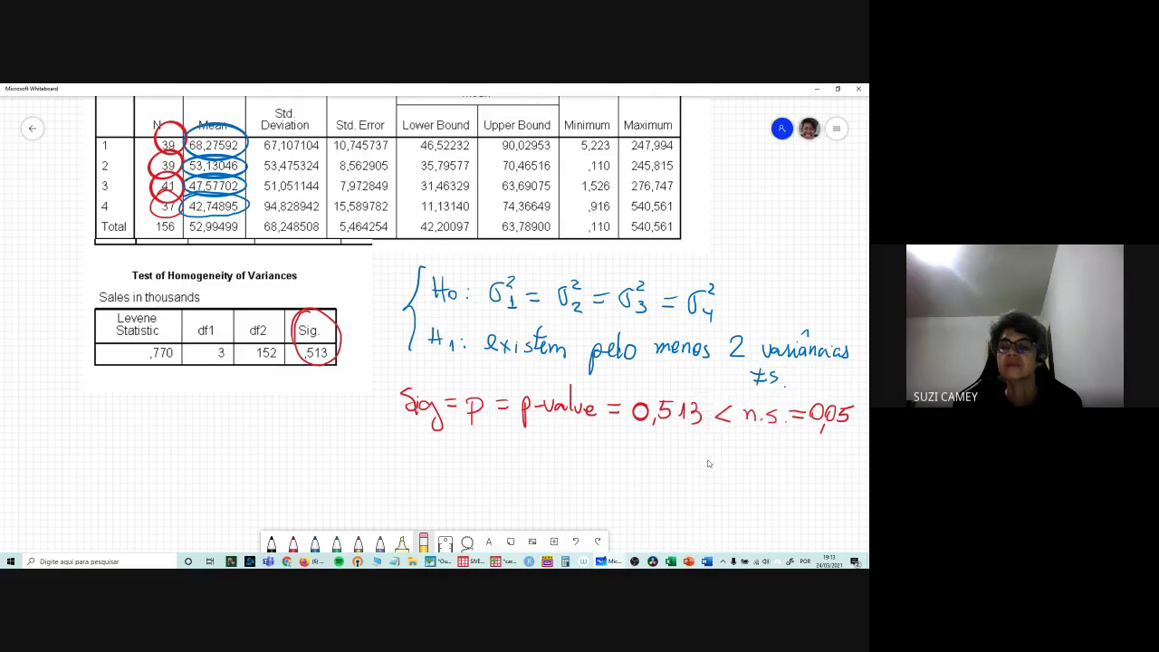
left_click_drag(717, 413, 728, 424)
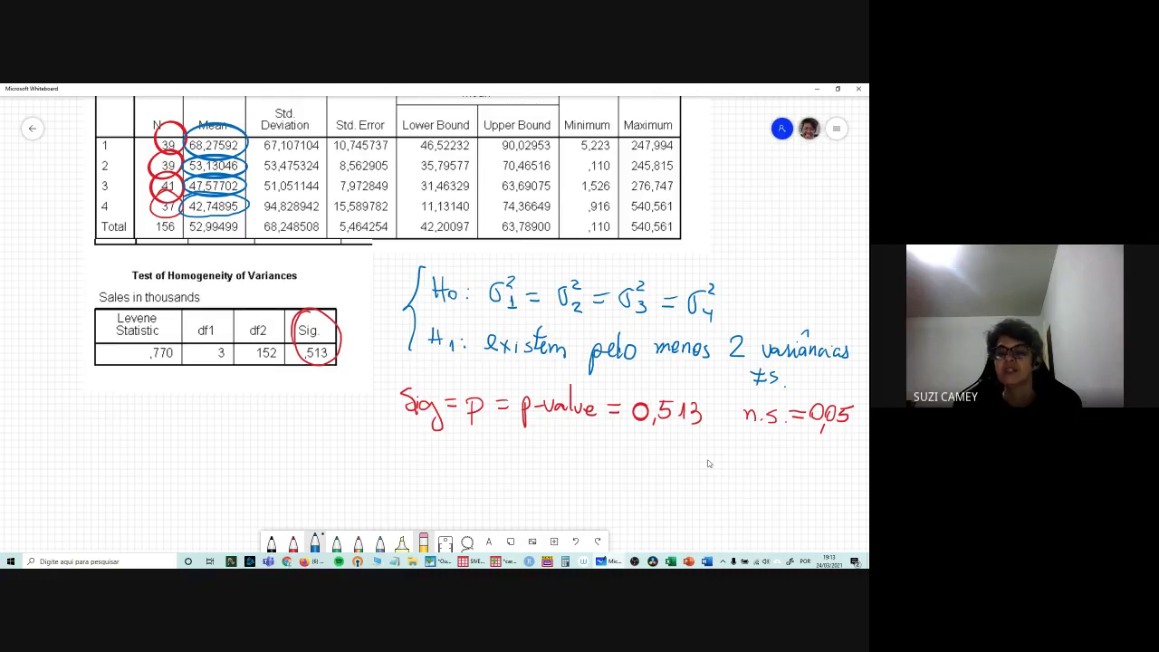
left_click_drag(719, 410, 710, 421)
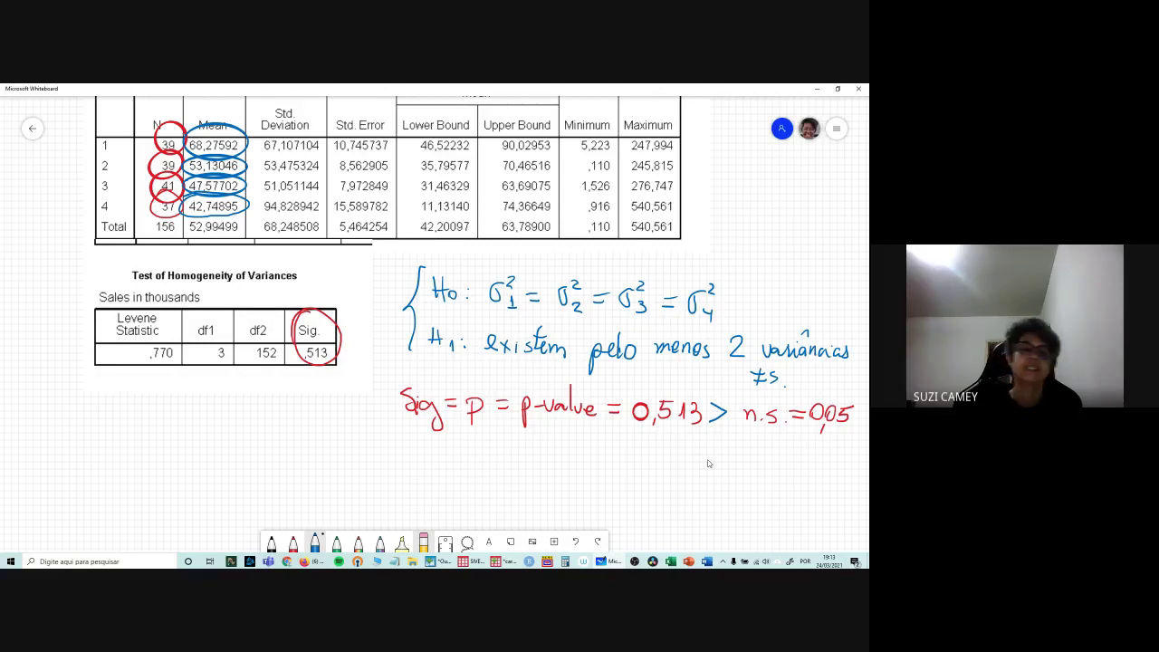
Step: Handwrite the conclusion "Como p > 0,05, aceito H0, ou seja, as variâncias das" in blue below the p-value line
left_click_drag(103, 436, 103, 462)
mouse_move(112, 449)
left_mouse_down()
mouse_move(191, 463)
mouse_move(223, 450)
mouse_move(231, 463)
left_mouse_up()
left_click_drag(242, 449, 248, 462)
mouse_move(249, 446)
left_mouse_down()
mouse_move(309, 464)
mouse_move(356, 459)
left_mouse_up()
mouse_move(393, 446)
left_mouse_down()
mouse_move(394, 465)
mouse_move(408, 460)
mouse_move(424, 479)
mouse_move(447, 455)
mouse_move(510, 465)
left_mouse_up()
left_click(424, 464)
mouse_move(512, 458)
left_mouse_down()
mouse_move(508, 487)
mouse_move(529, 470)
mouse_move(537, 485)
mouse_move(616, 468)
mouse_move(716, 482)
left_mouse_up()
left_click_drag(651, 462, 662, 463)
mouse_move(750, 473)
left_mouse_down()
mouse_move(765, 458)
mouse_move(777, 480)
left_mouse_up()
left_click_drag(786, 468, 781, 482)
Step: Handwrite "vendas dos grupos de potência" in blue as the second line of the variance conclusion
left_click_drag(65, 489, 107, 501)
mouse_move(116, 494)
left_mouse_down()
mouse_move(114, 480)
mouse_move(130, 504)
mouse_move(180, 503)
left_mouse_up()
left_click_drag(187, 494, 221, 499)
left_click_drag(236, 493, 229, 520)
mouse_move(239, 498)
left_mouse_down()
mouse_move(248, 492)
mouse_move(263, 513)
mouse_move(270, 500)
left_mouse_up()
mouse_move(277, 494)
left_mouse_down()
mouse_move(343, 496)
mouse_move(369, 516)
mouse_move(384, 503)
left_mouse_up()
mouse_move(393, 480)
left_mouse_down()
mouse_move(391, 502)
mouse_move(449, 507)
left_mouse_up()
left_click_drag(401, 491, 411, 489)
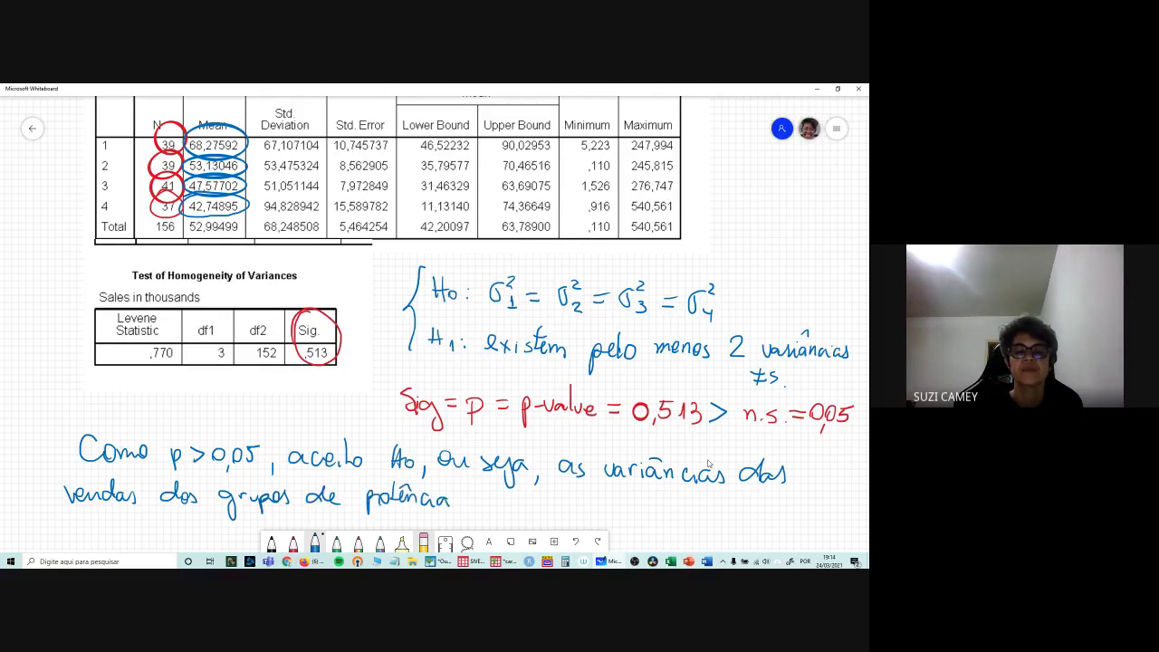
Step: Complete the variance conclusion in blue with "dos automóveis devem ser iguais"
mouse_move(480, 498)
left_mouse_down()
mouse_move(485, 511)
mouse_move(495, 499)
mouse_move(576, 512)
left_mouse_up()
mouse_move(587, 500)
left_mouse_down()
mouse_move(592, 513)
mouse_move(652, 513)
left_mouse_up()
mouse_move(657, 507)
left_mouse_down()
mouse_move(705, 495)
mouse_move(725, 514)
left_mouse_up()
left_click_drag(724, 509, 760, 516)
left_click_drag(772, 511, 793, 505)
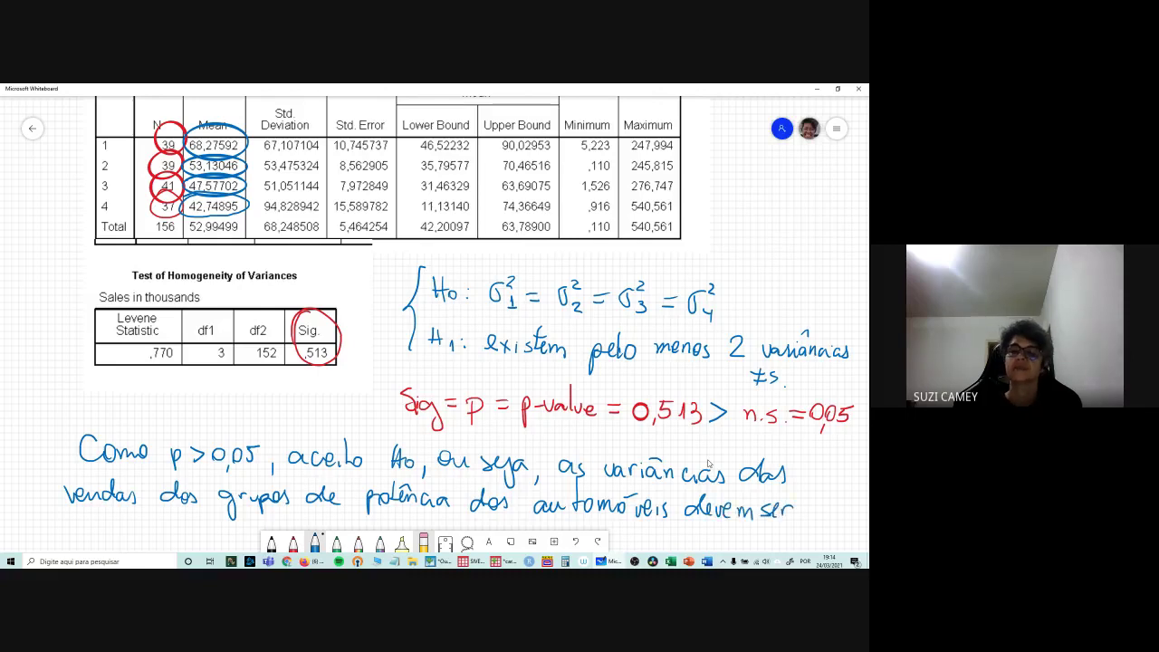
scroll(534, 436, "down", 3)
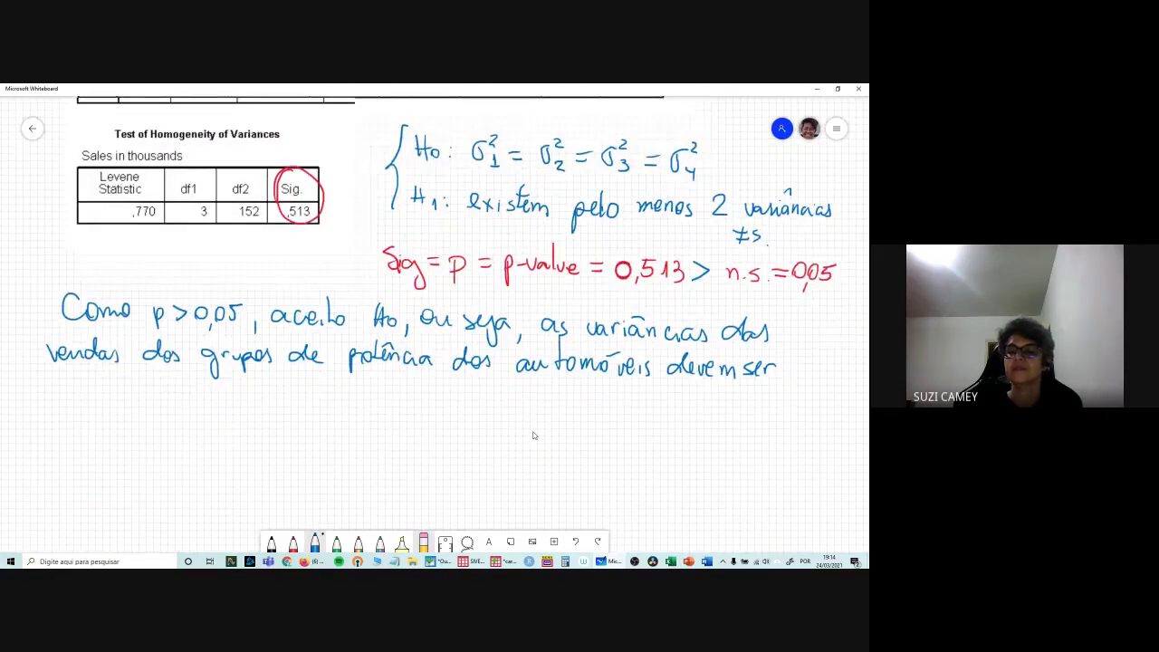
mouse_move(795, 371)
left_mouse_down()
mouse_move(804, 398)
mouse_move(853, 373)
left_mouse_up()
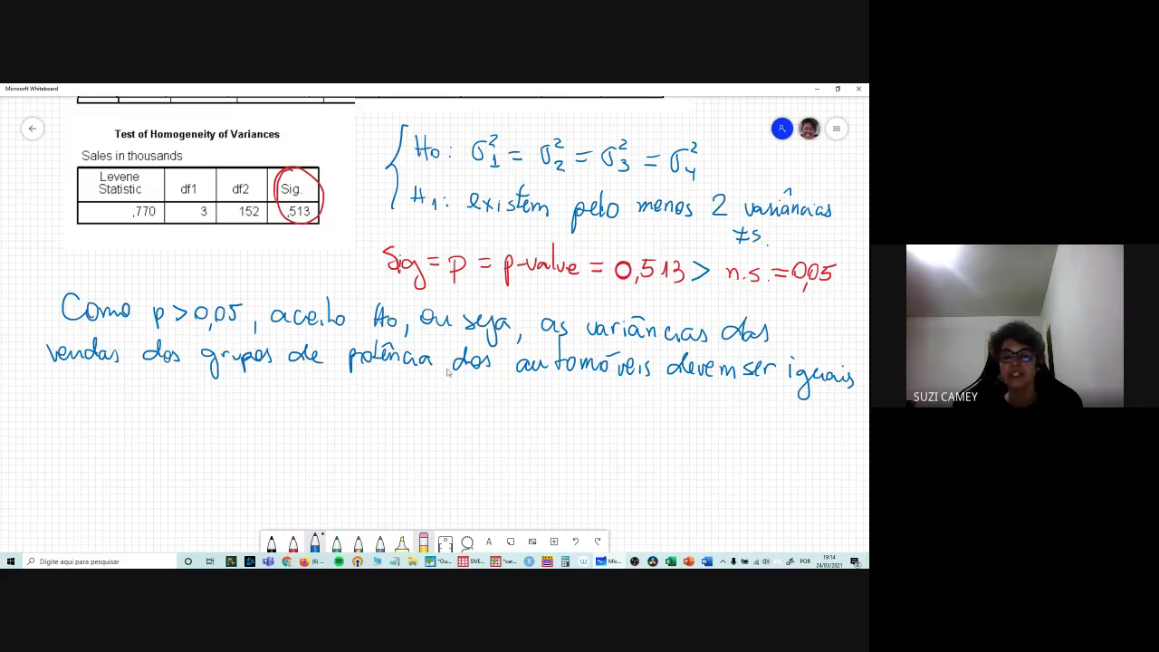
Step: Switch to the PASW Statistics output and capture a screen snip of the ANOVA table for Sales in thousands
left_click(437, 563)
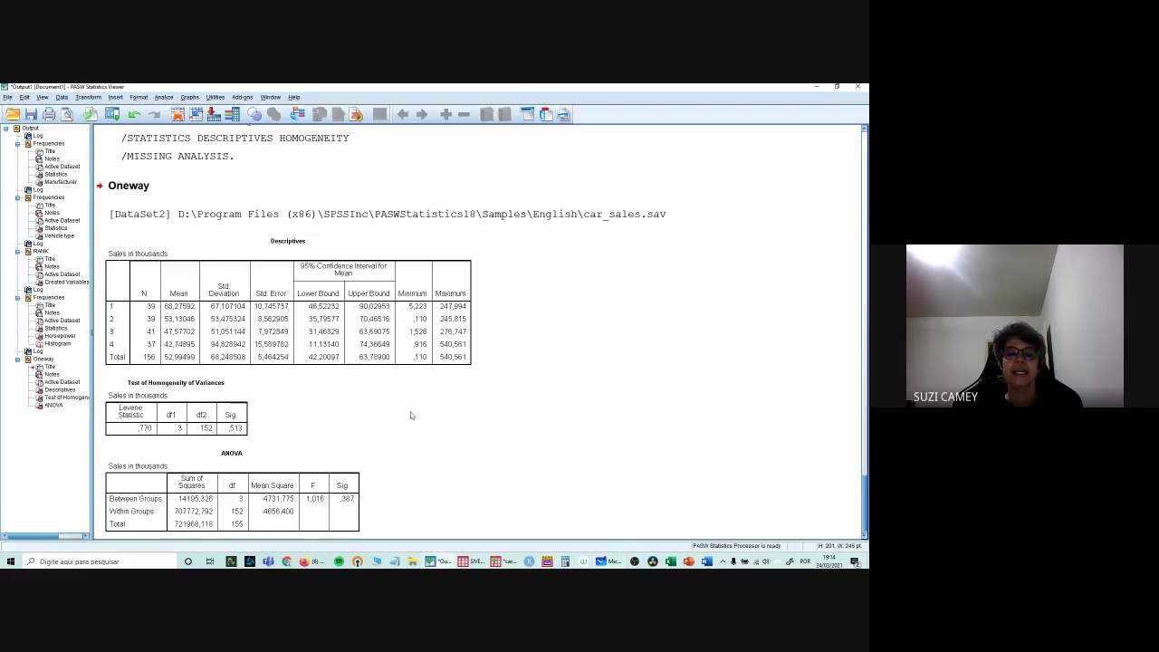
scroll(410, 415, "down", 1)
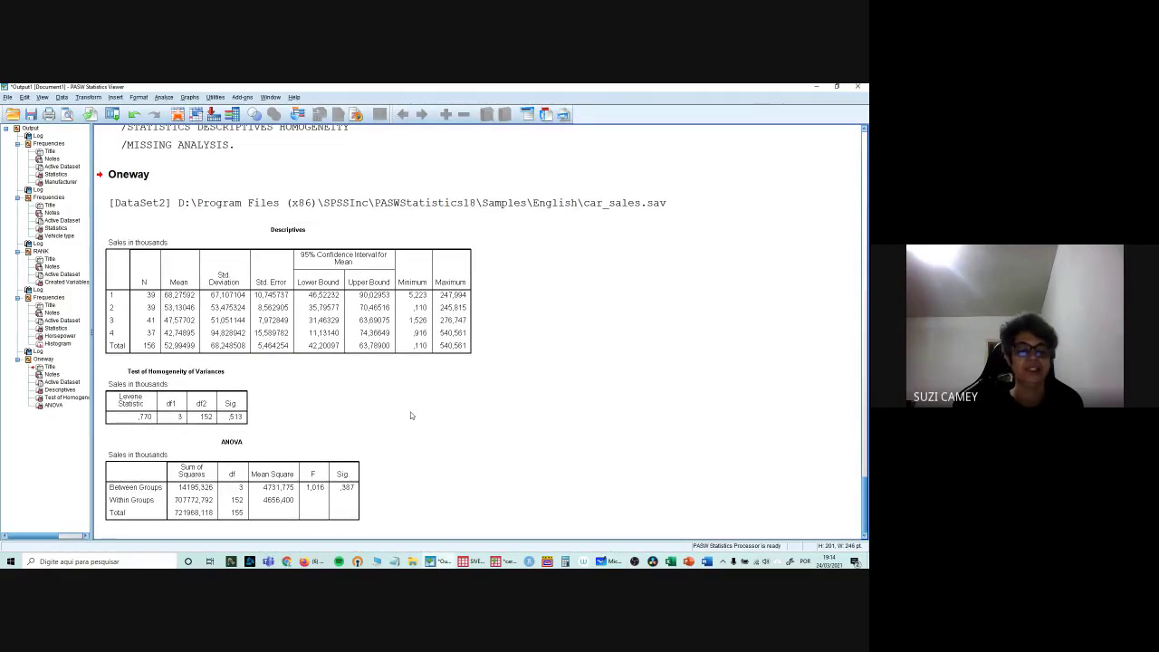
key("super+shift+s")
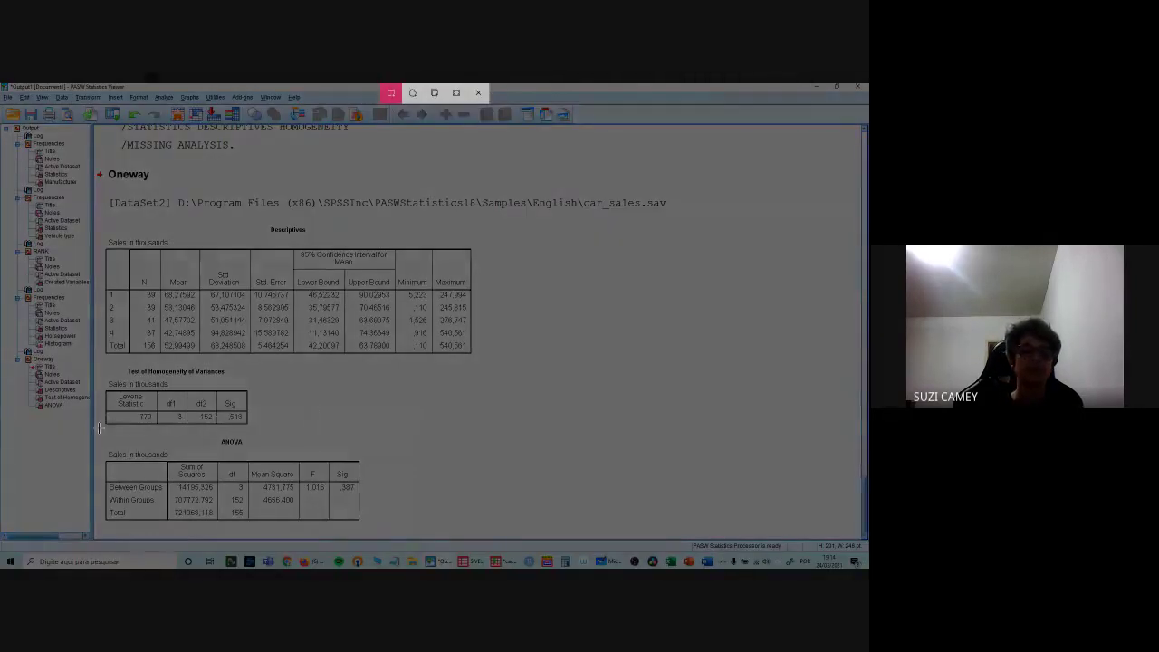
left_click_drag(100, 434, 368, 530)
Step: Paste the ANOVA table snip into Microsoft Whiteboard, placing it below the variance conclusion and enlarging it slightly
key("alt+Tab")
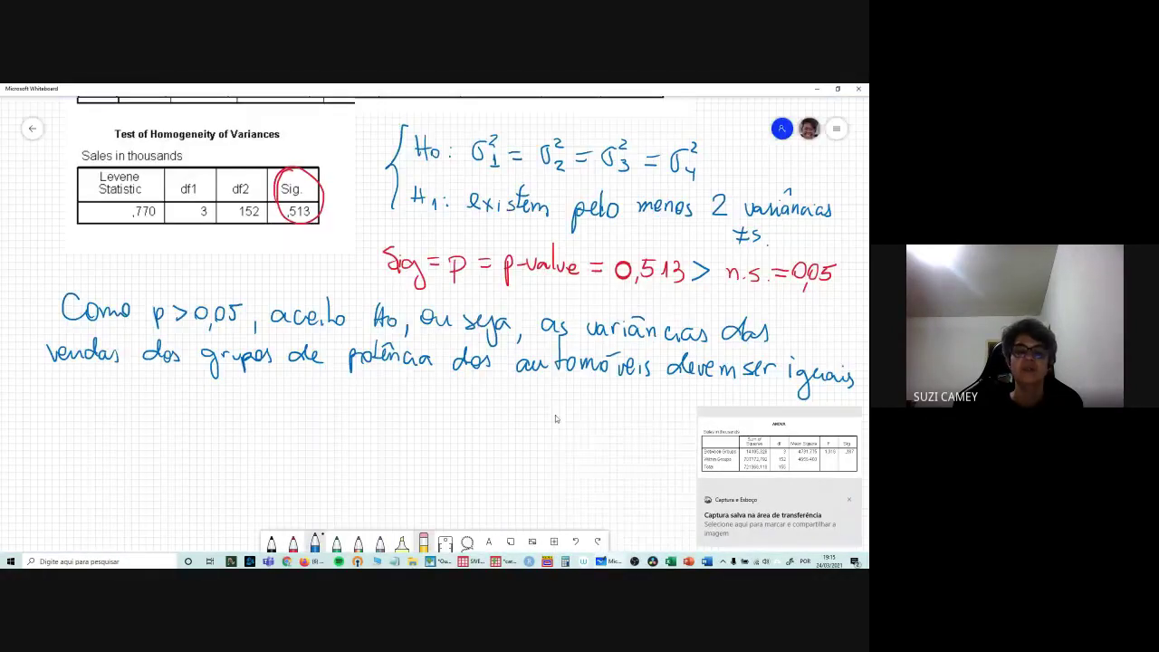
scroll(502, 317, "down", 3)
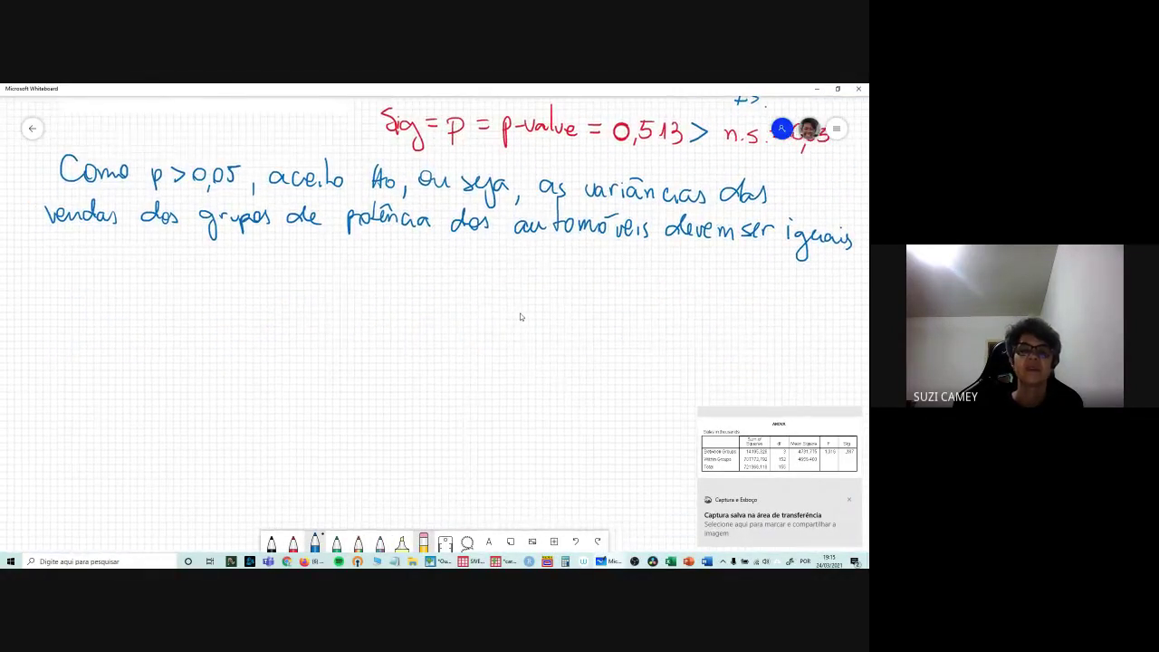
key("ctrl+v")
left_click_drag(477, 333, 350, 380)
left_click_drag(101, 295, 240, 319)
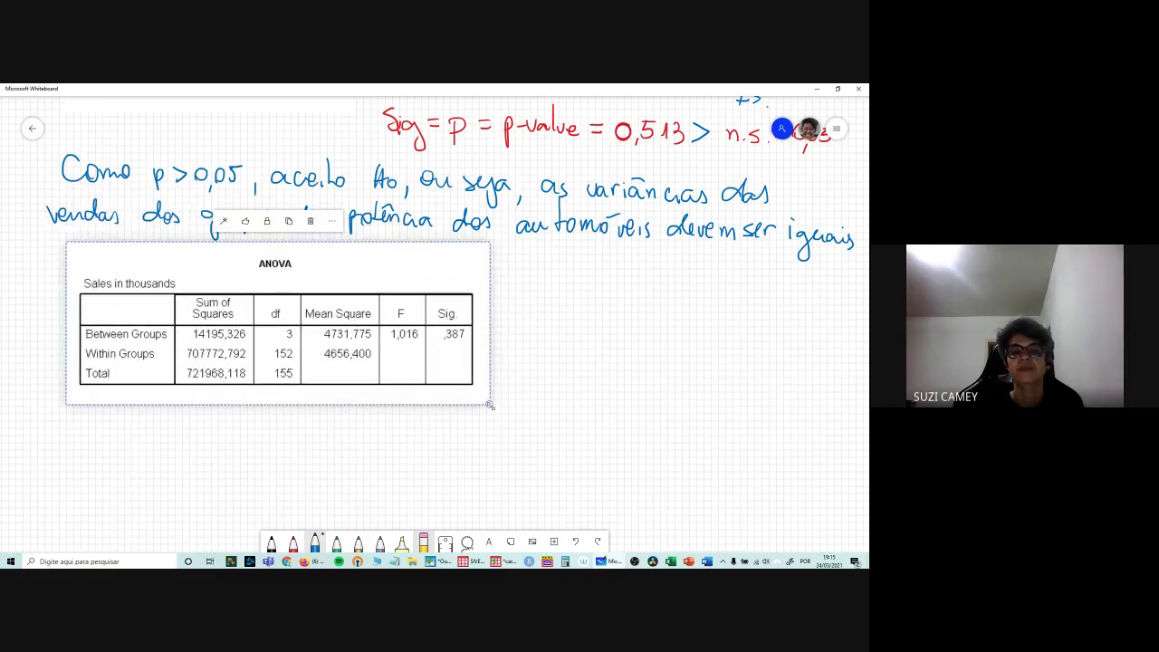
left_click_drag(489, 405, 516, 414)
left_click_drag(192, 272, 193, 284)
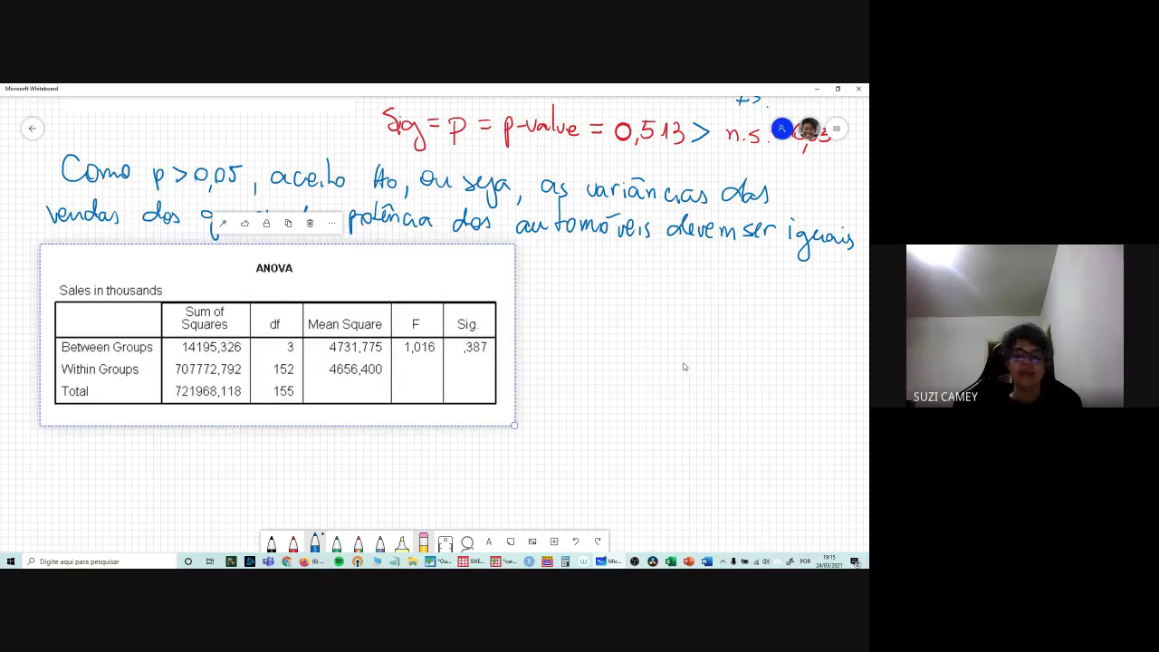
Step: Circle the Sig. value of the ANOVA table in red and handwrite "> 0,05 = n.s." beside it
left_click(293, 541)
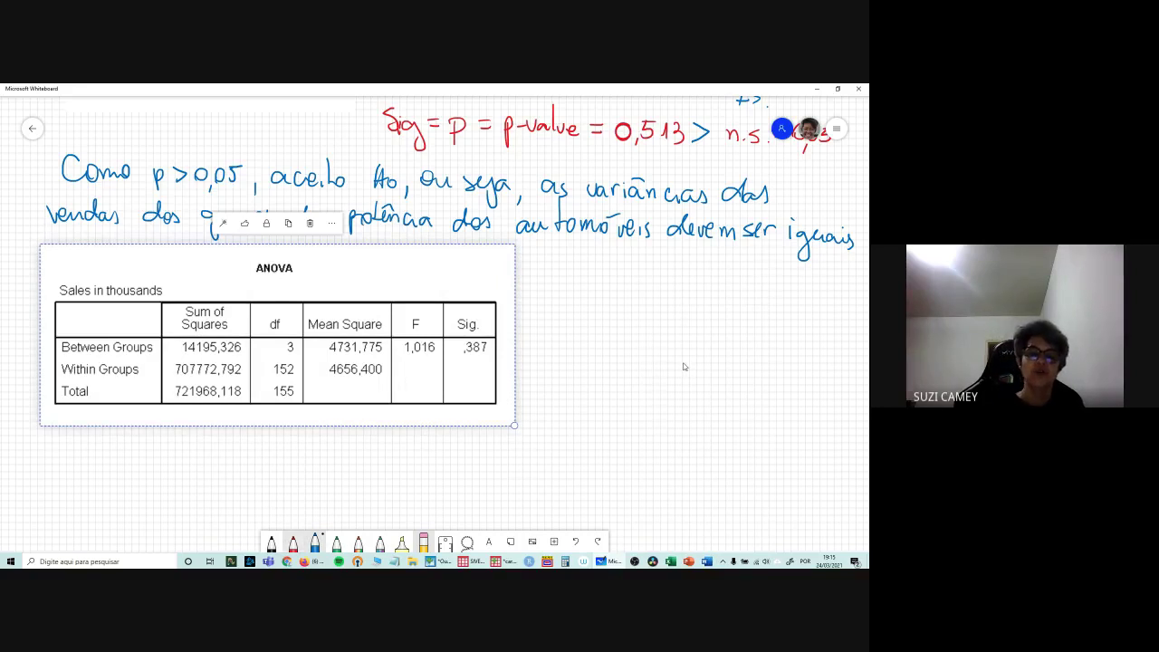
mouse_move(494, 313)
left_mouse_down()
mouse_move(458, 317)
mouse_move(497, 317)
left_mouse_up()
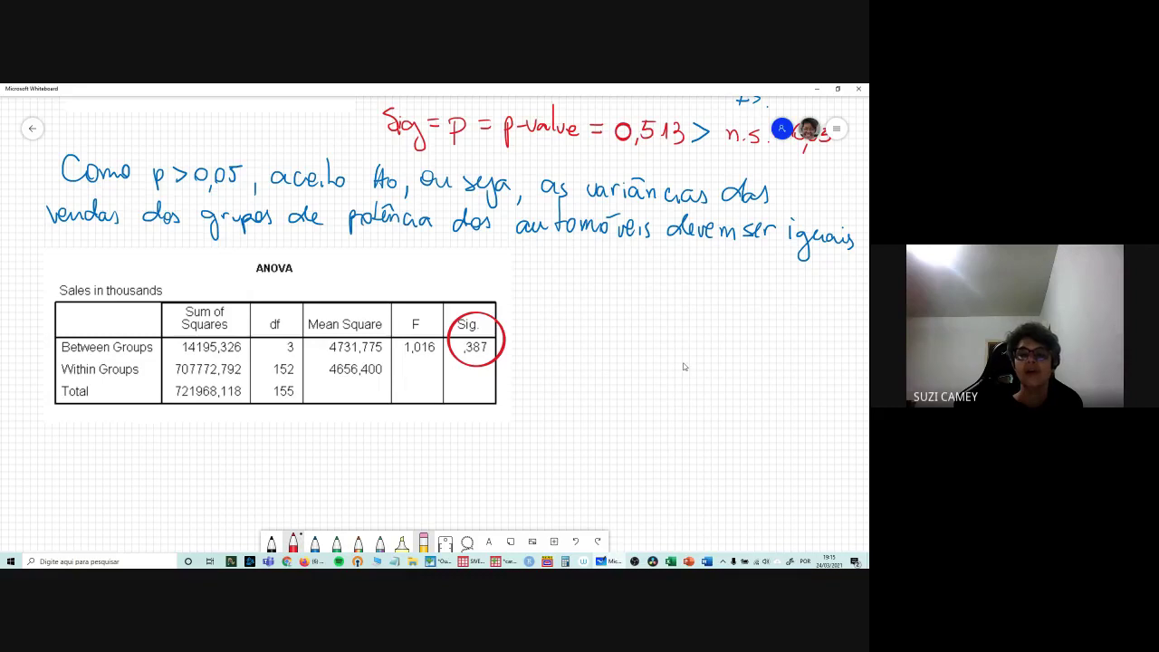
mouse_move(523, 340)
left_mouse_down()
mouse_move(540, 347)
mouse_move(525, 356)
mouse_move(555, 344)
mouse_move(573, 366)
left_mouse_up()
left_click_drag(584, 344, 592, 364)
left_click_drag(595, 344, 616, 343)
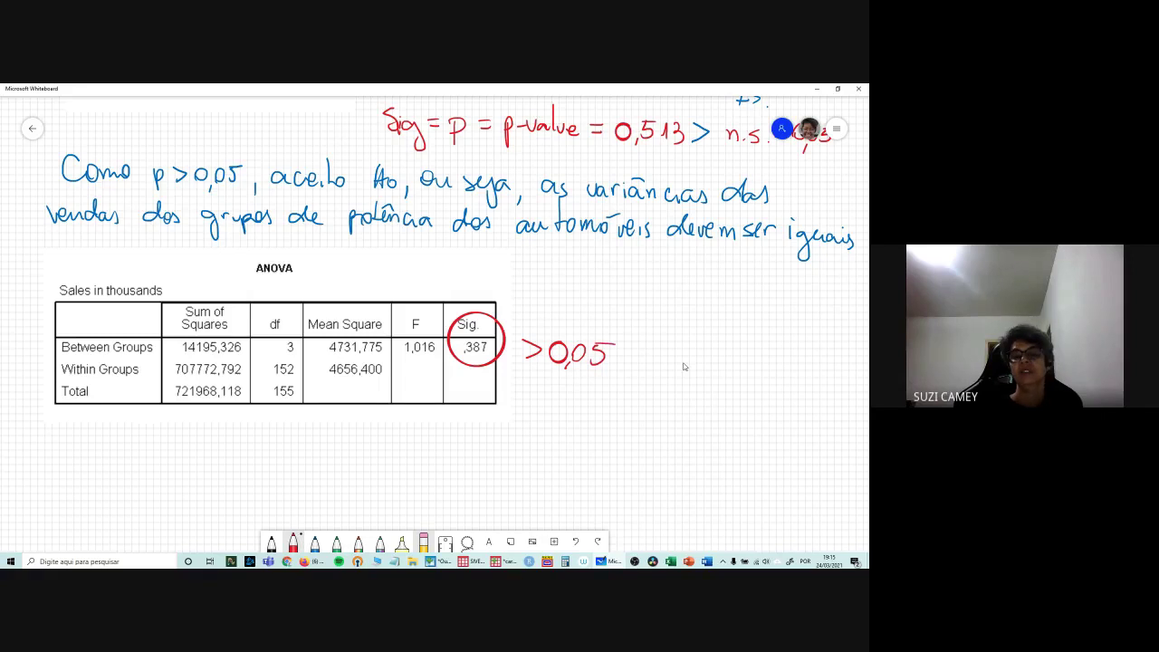
left_click_drag(645, 360, 663, 359)
left_click_drag(676, 351, 669, 361)
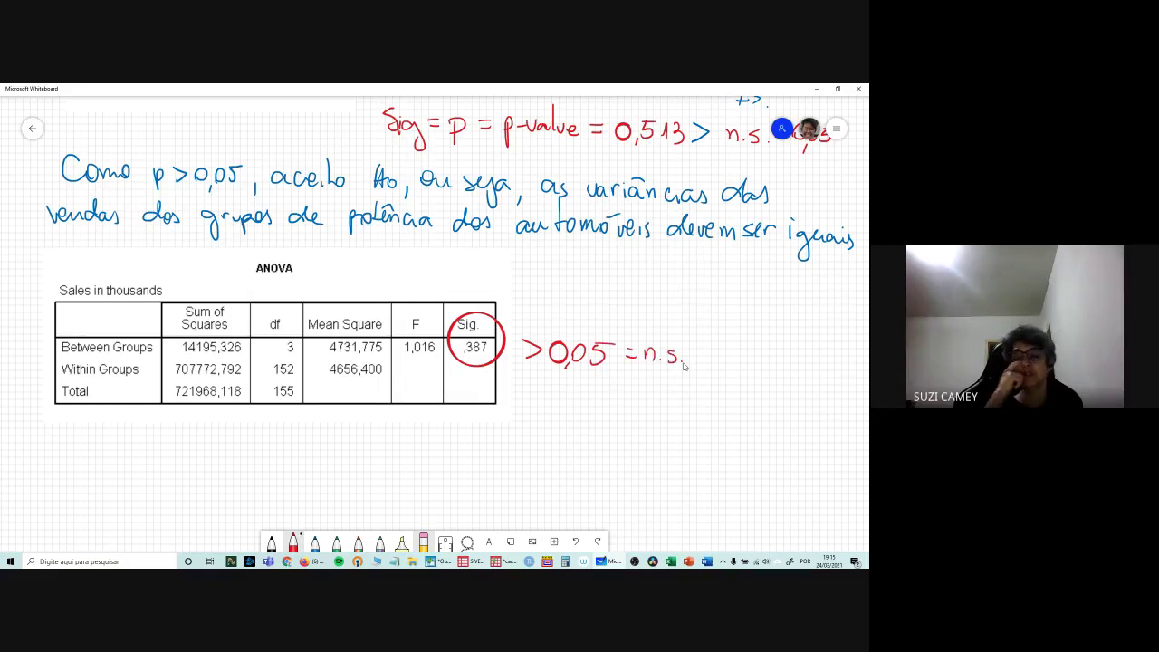
Step: Handwrite "Como p > 0,05, aceito H0, ou seja, as médias das vendas" in blue below the ANOVA table
left_click(315, 541)
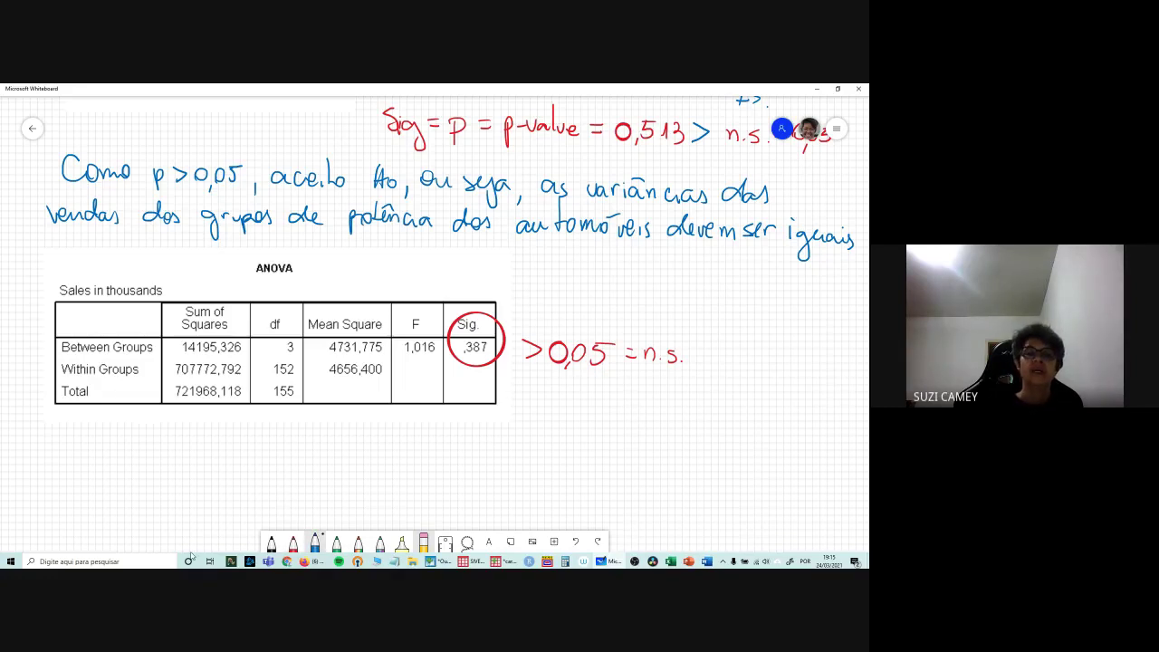
mouse_move(87, 435)
left_mouse_down()
mouse_move(98, 451)
mouse_move(183, 453)
mouse_move(211, 436)
mouse_move(220, 462)
left_mouse_up()
mouse_move(233, 441)
left_mouse_down()
mouse_move(245, 454)
mouse_move(301, 455)
left_mouse_up()
mouse_move(315, 451)
left_mouse_down()
mouse_move(380, 457)
mouse_move(386, 447)
left_mouse_up()
left_click_drag(394, 445, 405, 462)
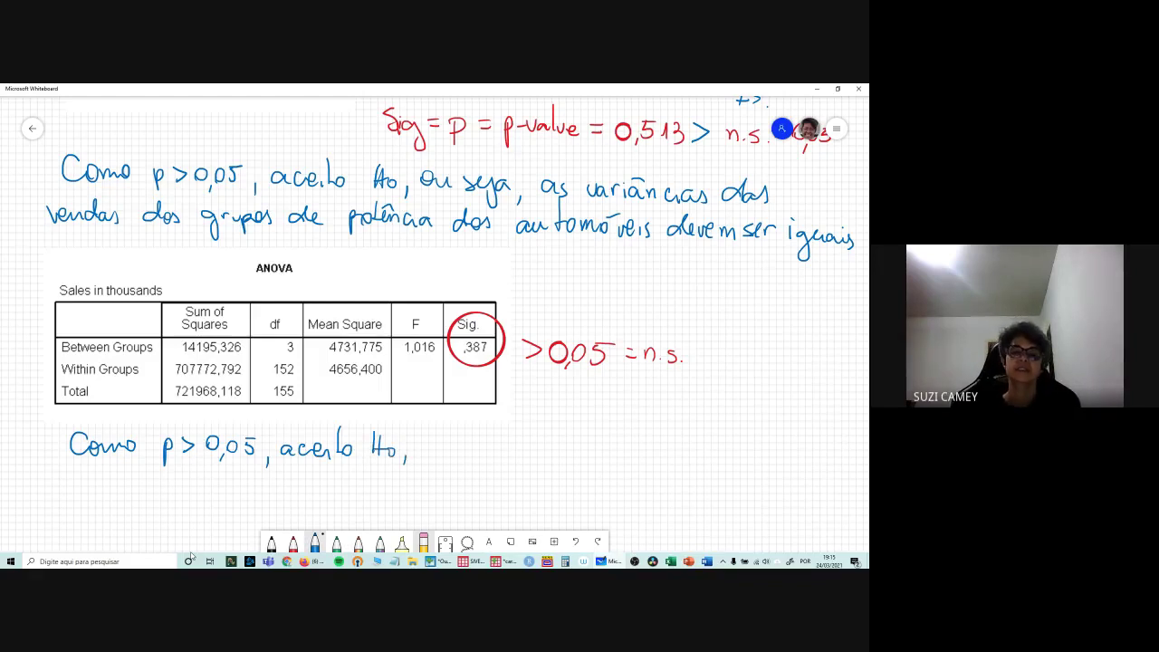
mouse_move(431, 440)
left_mouse_down()
mouse_move(422, 451)
mouse_move(453, 444)
left_mouse_up()
mouse_move(489, 438)
left_mouse_down()
mouse_move(480, 455)
mouse_move(504, 451)
mouse_move(503, 469)
mouse_move(579, 441)
mouse_move(648, 455)
left_mouse_up()
mouse_move(652, 440)
left_mouse_down()
mouse_move(683, 455)
mouse_move(835, 446)
left_mouse_up()
Step: Continue the means conclusion on a second blue line with "dos grupos de potência"
left_click_drag(50, 480, 40, 489)
left_click_drag(49, 466, 56, 489)
mouse_move(71, 478)
left_mouse_down()
mouse_move(67, 491)
mouse_move(103, 509)
mouse_move(138, 489)
left_mouse_up()
mouse_move(136, 484)
left_mouse_down()
mouse_move(136, 504)
mouse_move(144, 493)
left_mouse_up()
mouse_move(153, 483)
left_mouse_down()
mouse_move(160, 494)
mouse_move(219, 489)
left_mouse_up()
mouse_move(243, 480)
left_mouse_down()
mouse_move(242, 500)
mouse_move(253, 489)
left_mouse_up()
left_click_drag(259, 483, 275, 492)
left_click_drag(268, 480, 317, 493)
mouse_move(324, 487)
left_mouse_down()
mouse_move(332, 494)
mouse_move(291, 476)
left_mouse_up()
Step: Finish the means conclusion in blue with "dos automóveis devem ser iguais."
left_click_drag(367, 485, 368, 469)
left_click_drag(368, 469, 377, 495)
mouse_move(394, 482)
left_mouse_down()
mouse_move(388, 494)
mouse_move(474, 492)
left_mouse_up()
left_click_drag(469, 487, 540, 498)
left_click_drag(523, 484, 562, 499)
mouse_move(571, 487)
left_mouse_down()
mouse_move(565, 502)
mouse_move(617, 480)
left_mouse_up()
mouse_move(617, 480)
left_mouse_down()
mouse_move(619, 502)
mouse_move(638, 491)
left_mouse_up()
mouse_move(636, 488)
left_mouse_down()
mouse_move(643, 500)
mouse_move(652, 493)
left_mouse_up()
left_click_drag(652, 491, 737, 502)
left_click_drag(749, 489, 751, 527)
left_click_drag(755, 491, 797, 501)
left_click_drag(806, 489, 800, 501)
left_click(809, 501)
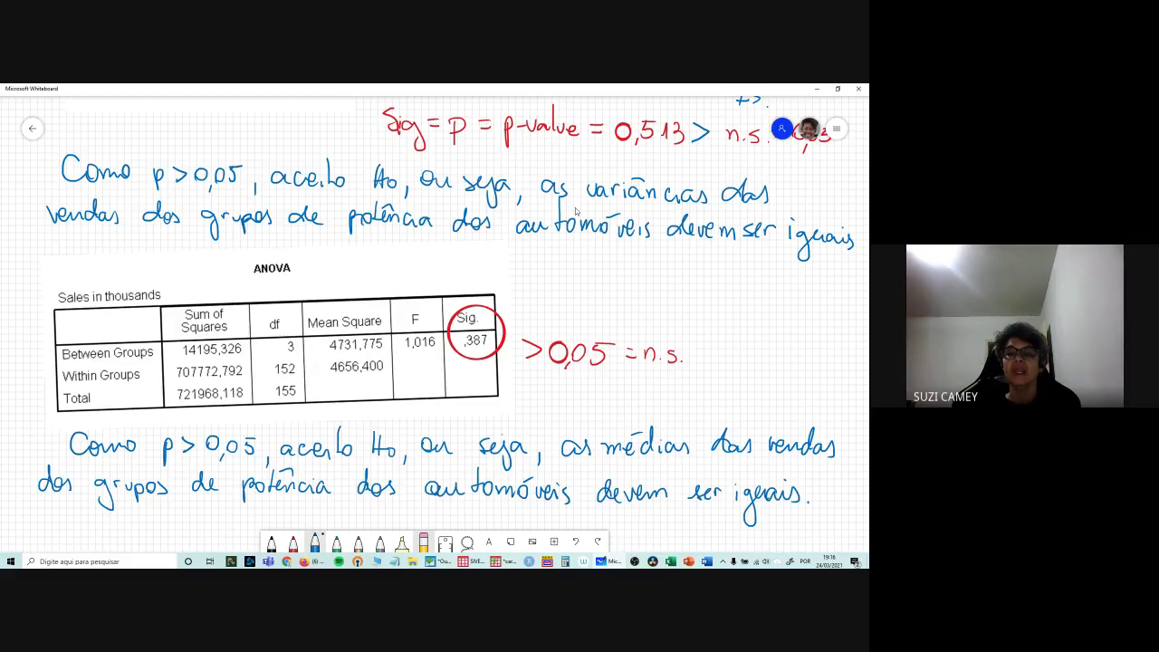
scroll(413, 211, "up", 5)
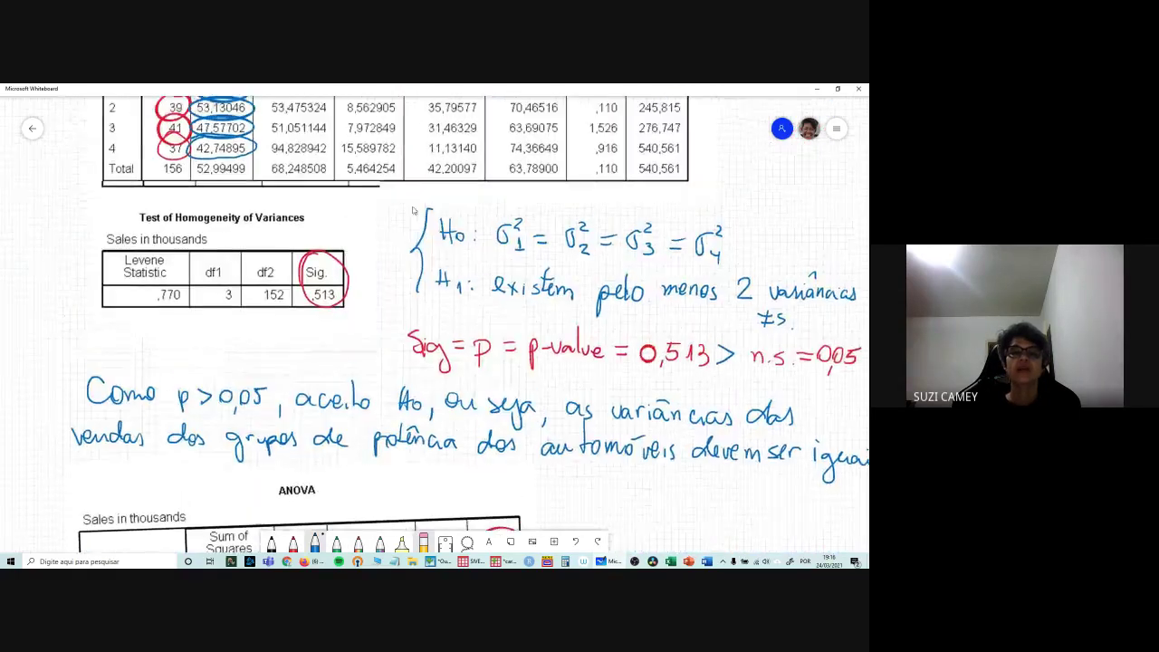
scroll(413, 211, "up", 3)
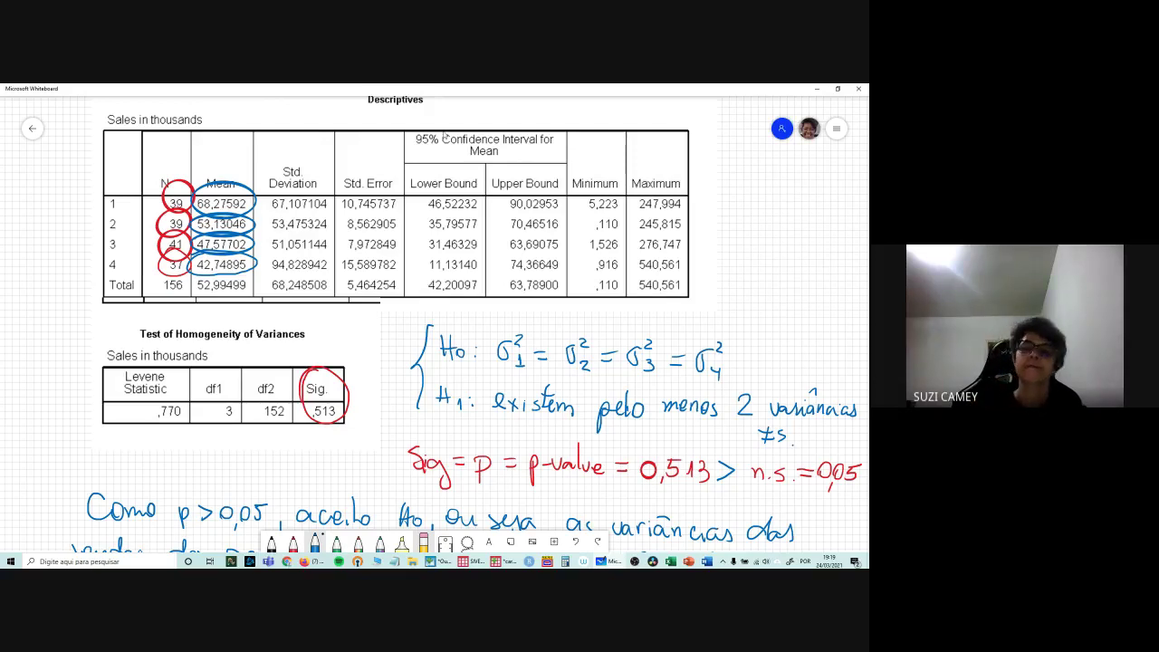
left_click_drag(422, 416, 411, 265)
scroll(591, 404, "down", 3)
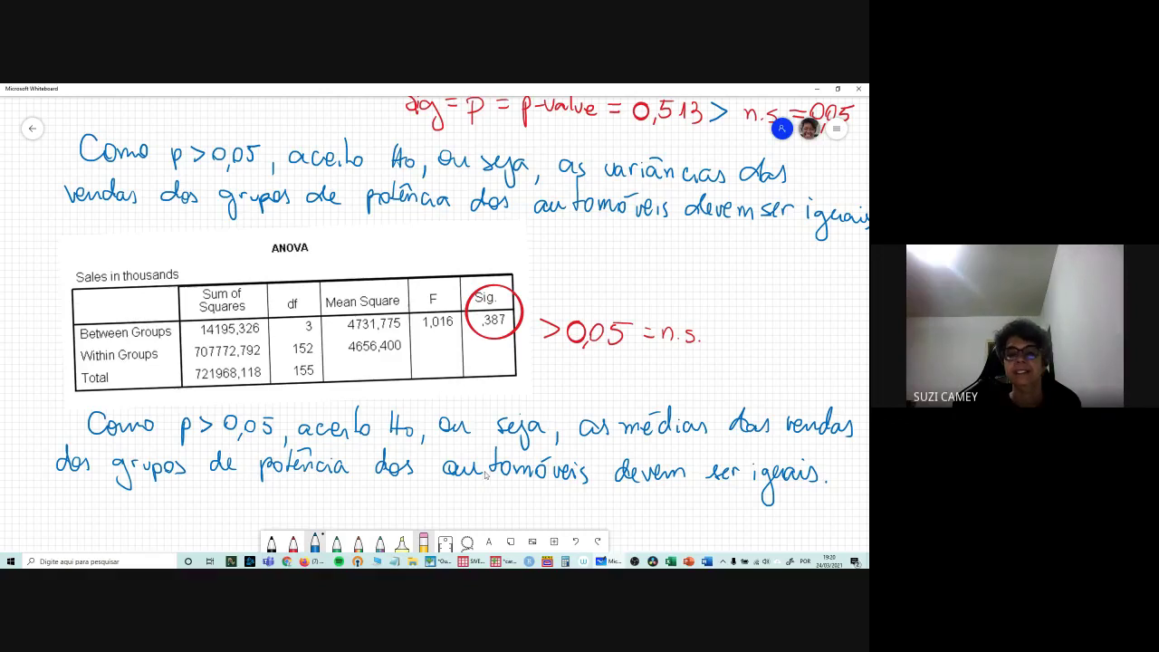
Step: Switch to the car_sales.sav data in the PASW Statistics Data Editor and open the One-Way ANOVA analysis
left_click(503, 562)
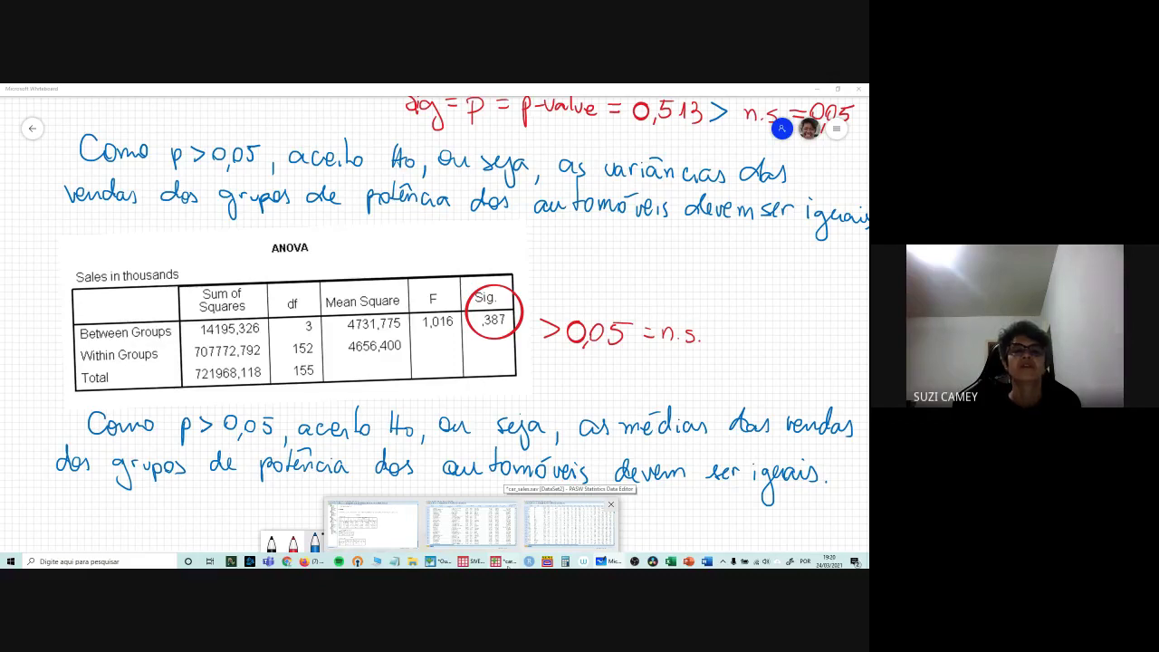
left_click(568, 523)
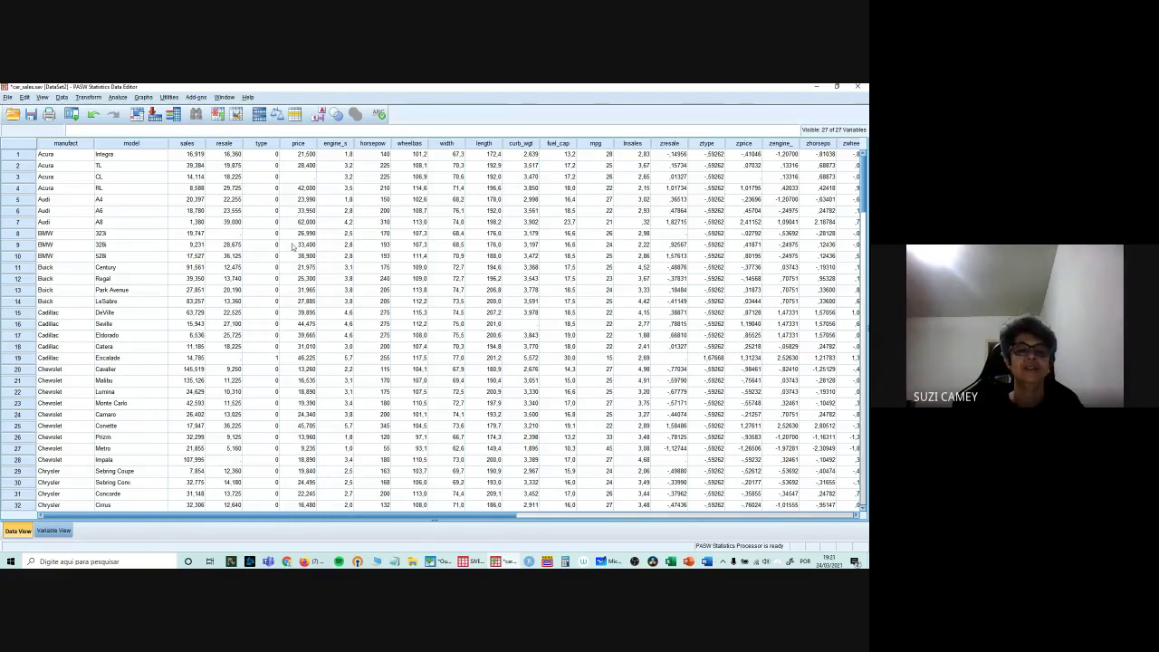
left_click(119, 98)
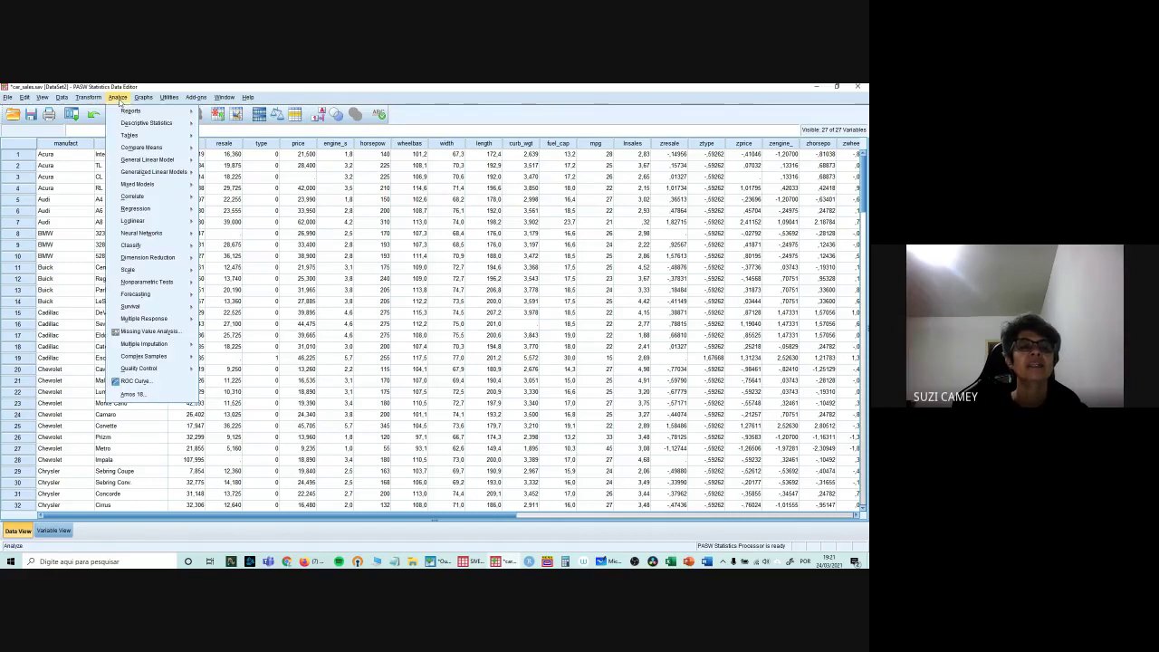
mouse_move(135, 152)
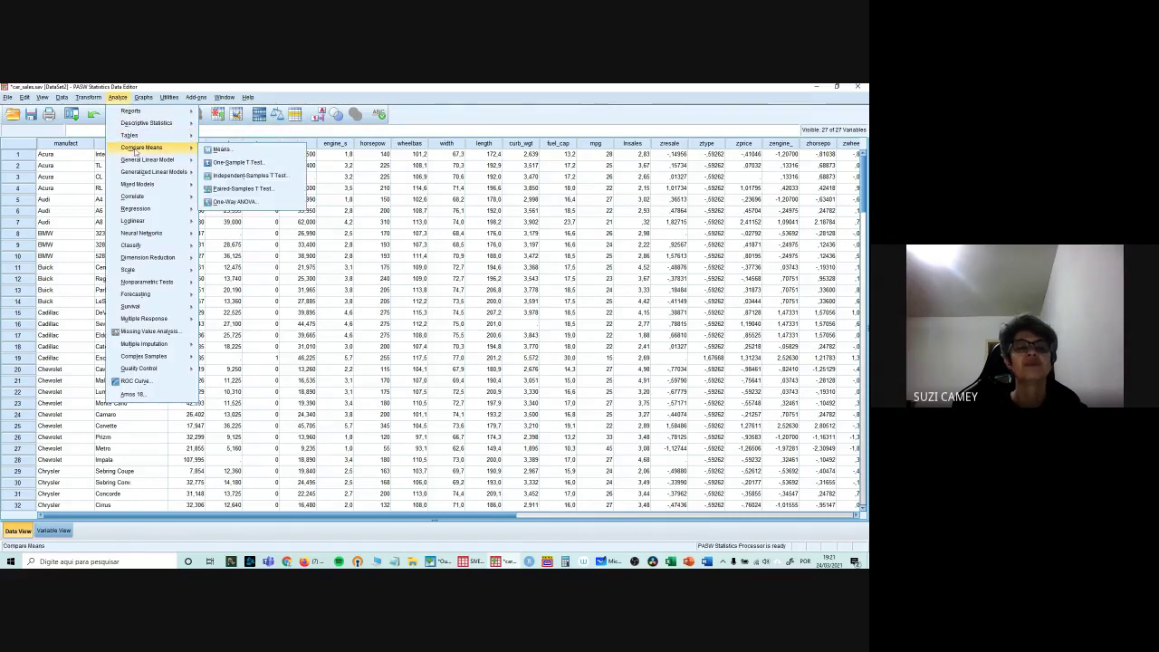
left_click(234, 201)
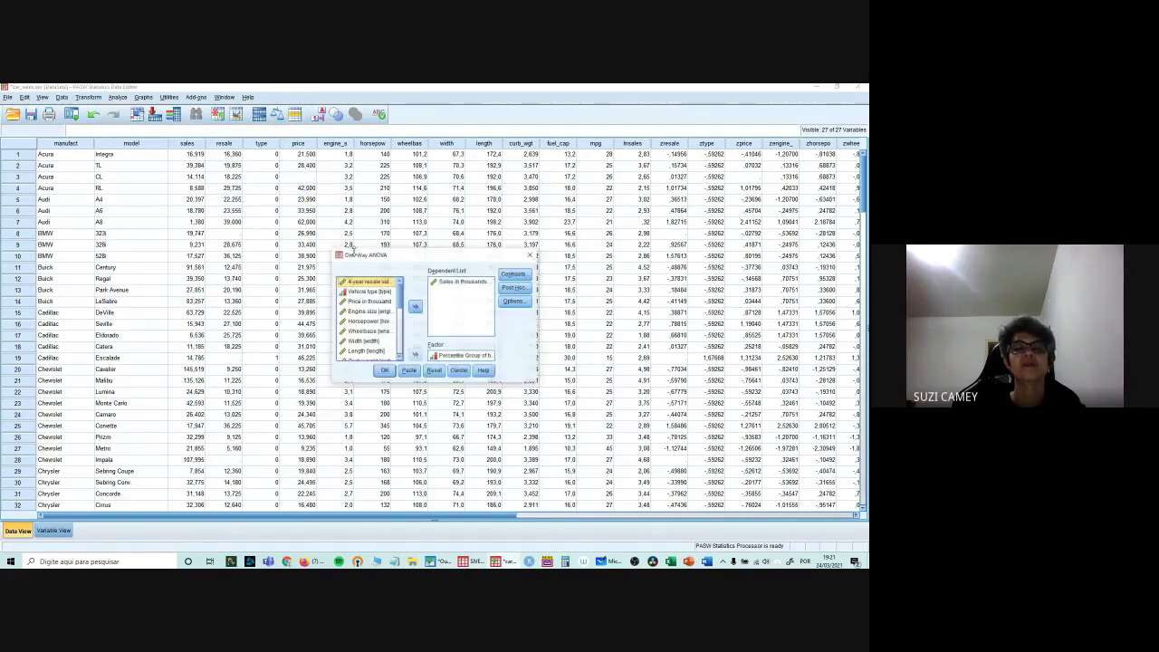
Step: Replace Sales in thousands with Price in thousands as the dependent variable and run the one-way ANOVA
double_click(461, 281)
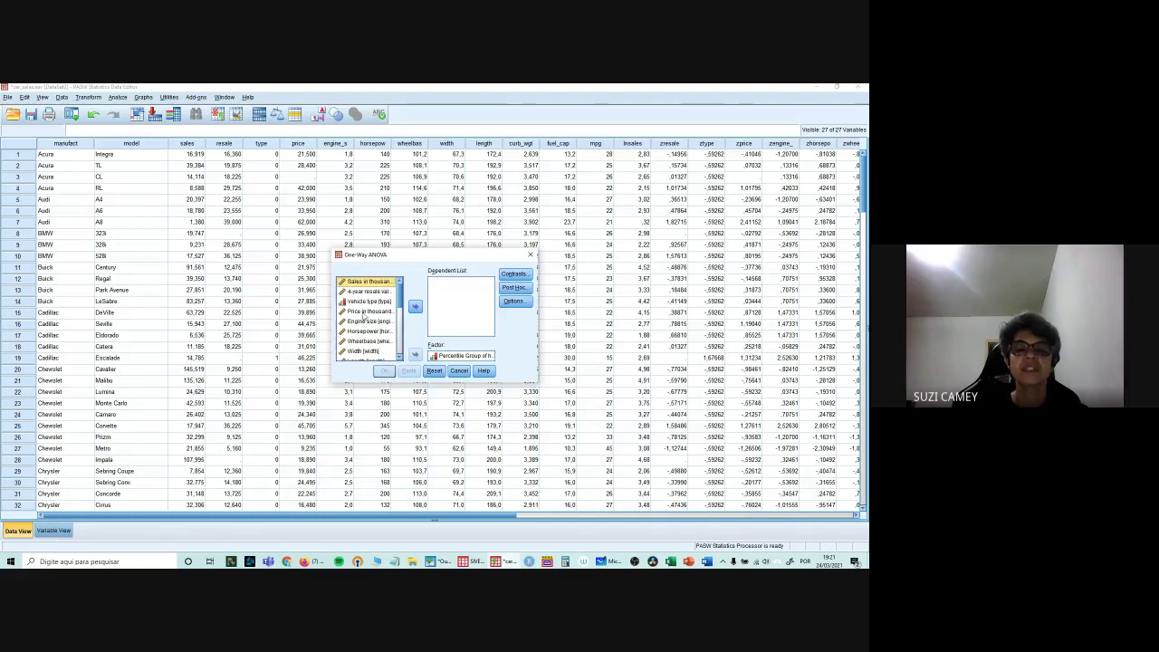
left_click(366, 311)
left_click(414, 308)
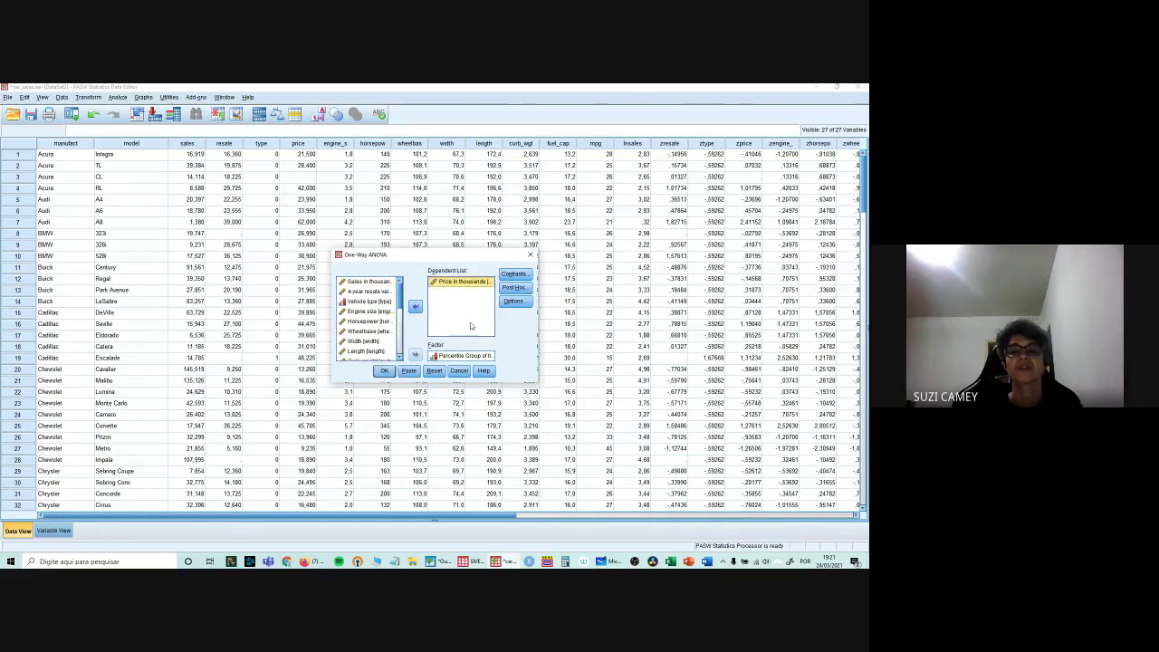
left_click(384, 372)
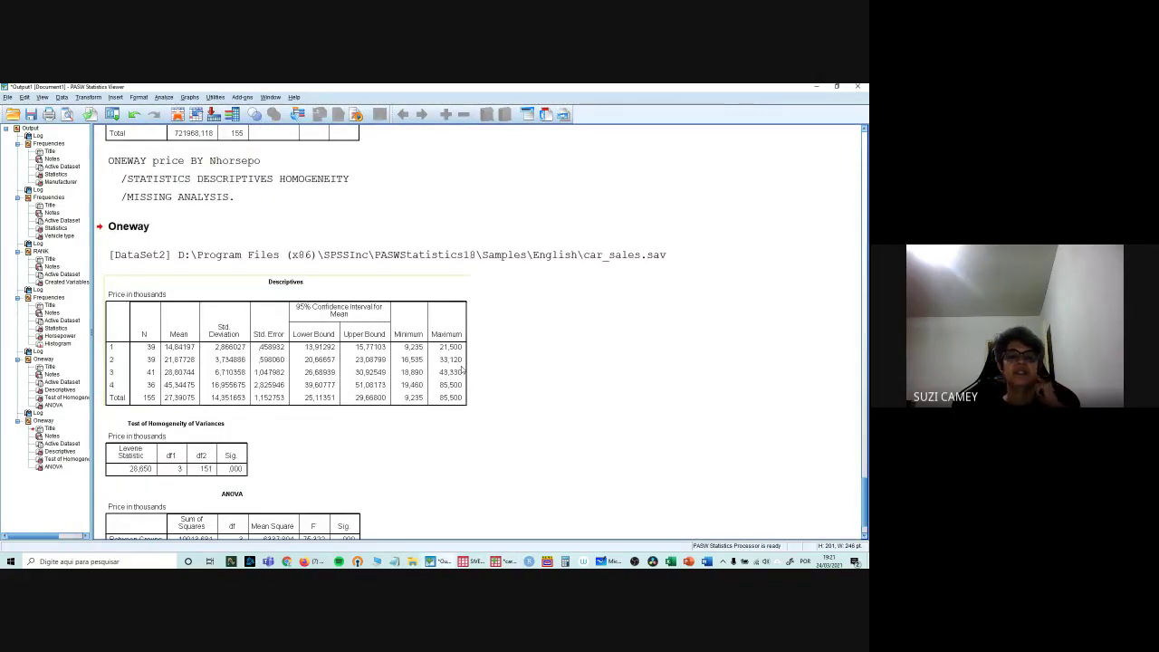
Step: Capture a screen snip of the Descriptives table for Price in thousands from the new Oneway output
scroll(462, 370, "down", 1)
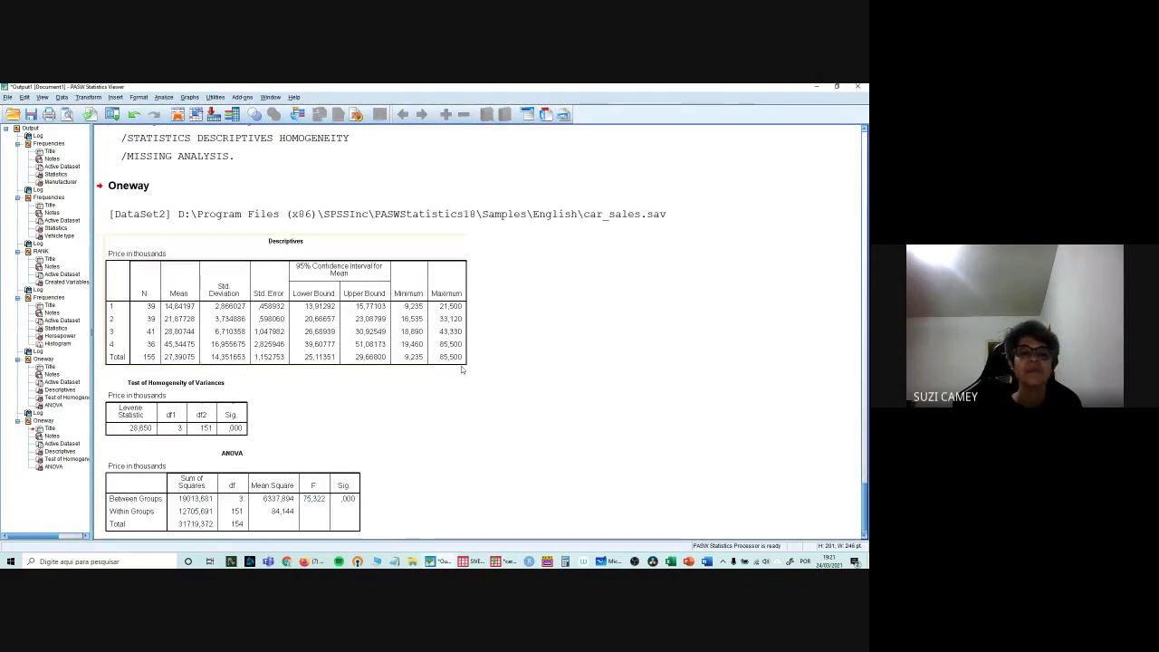
left_click(371, 331)
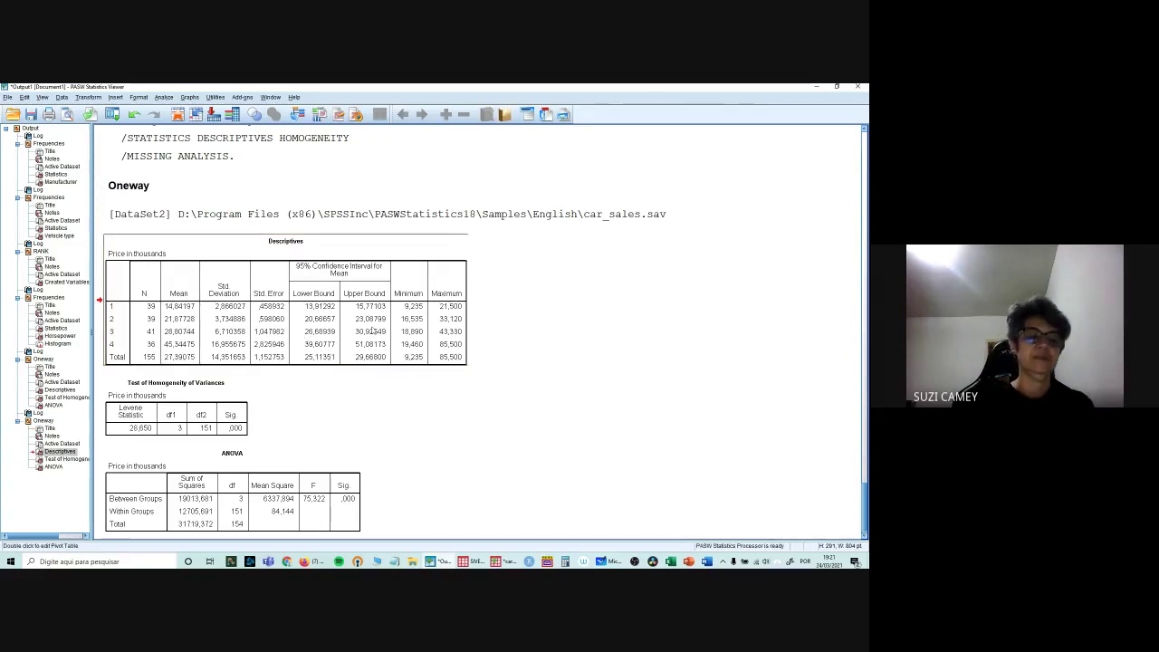
key("super+shift+s")
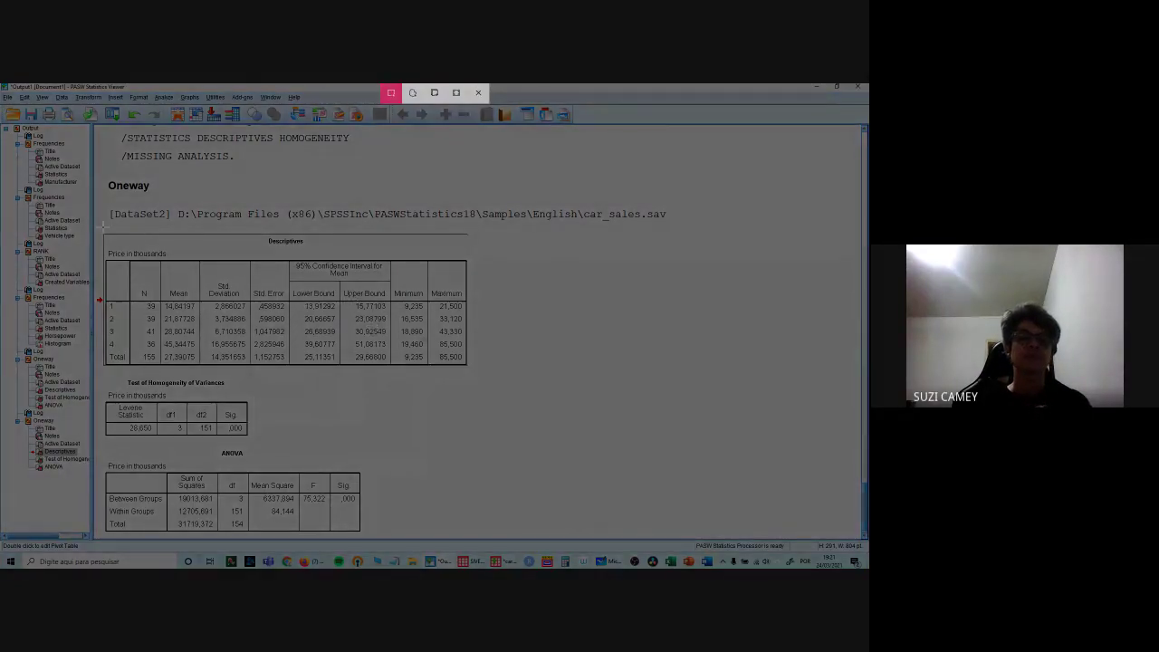
left_click_drag(102, 230, 490, 376)
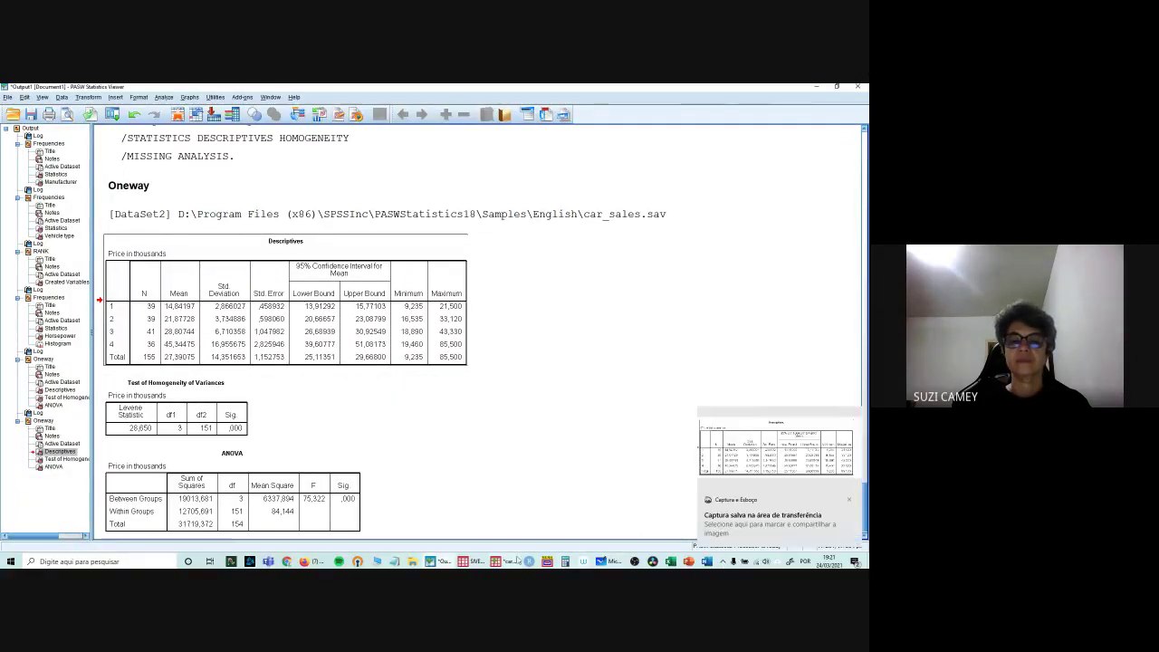
Step: Switch to Microsoft Whiteboard and write "X: preço do carro" in blue below the sales example's means conclusion
left_click(633, 561)
scroll(444, 262, "down", 3)
scroll(444, 262, "down", 3)
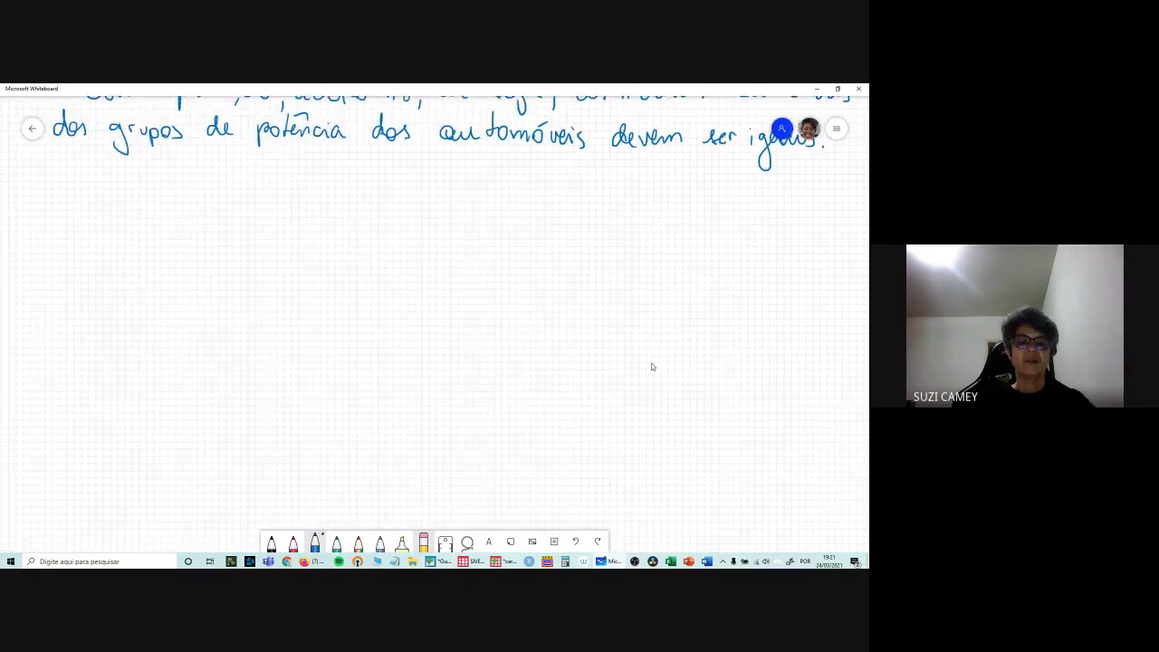
mouse_move(137, 201)
left_mouse_down()
mouse_move(148, 224)
mouse_move(137, 223)
left_mouse_up()
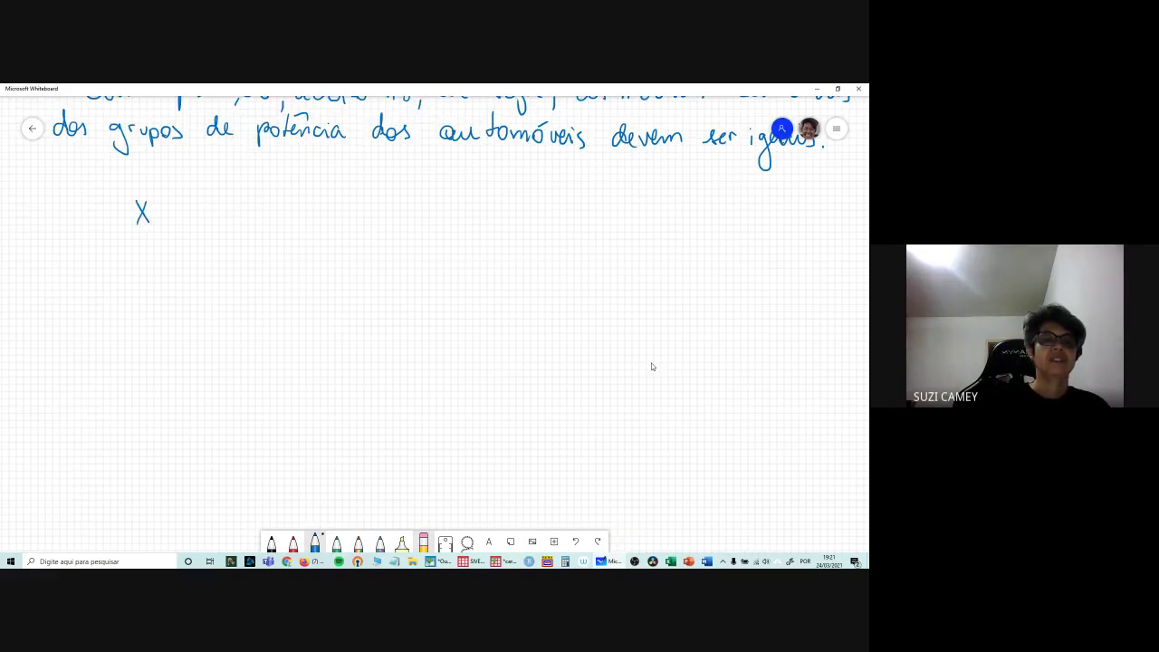
left_click(161, 211)
left_click(161, 220)
mouse_move(187, 205)
left_mouse_down()
mouse_move(186, 237)
mouse_move(187, 220)
mouse_move(245, 213)
mouse_move(335, 227)
left_mouse_up()
left_click_drag(355, 215, 397, 216)
Step: Write the null hypothesis "H0: μ1 = μ2 = μ3 = μ4" in blue below the car price variable
mouse_move(145, 264)
left_mouse_down()
mouse_move(145, 296)
mouse_move(156, 295)
left_mouse_up()
left_click_drag(142, 282, 168, 287)
left_click(177, 283)
left_click(178, 292)
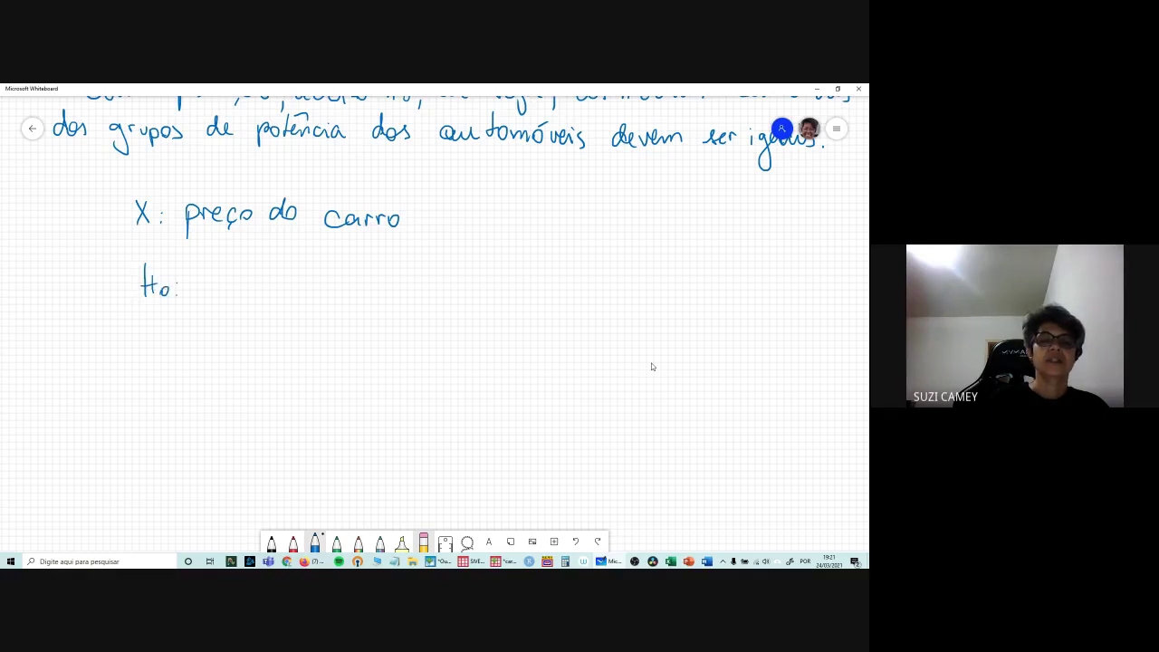
mouse_move(204, 277)
left_mouse_down()
mouse_move(212, 290)
mouse_move(222, 280)
left_mouse_up()
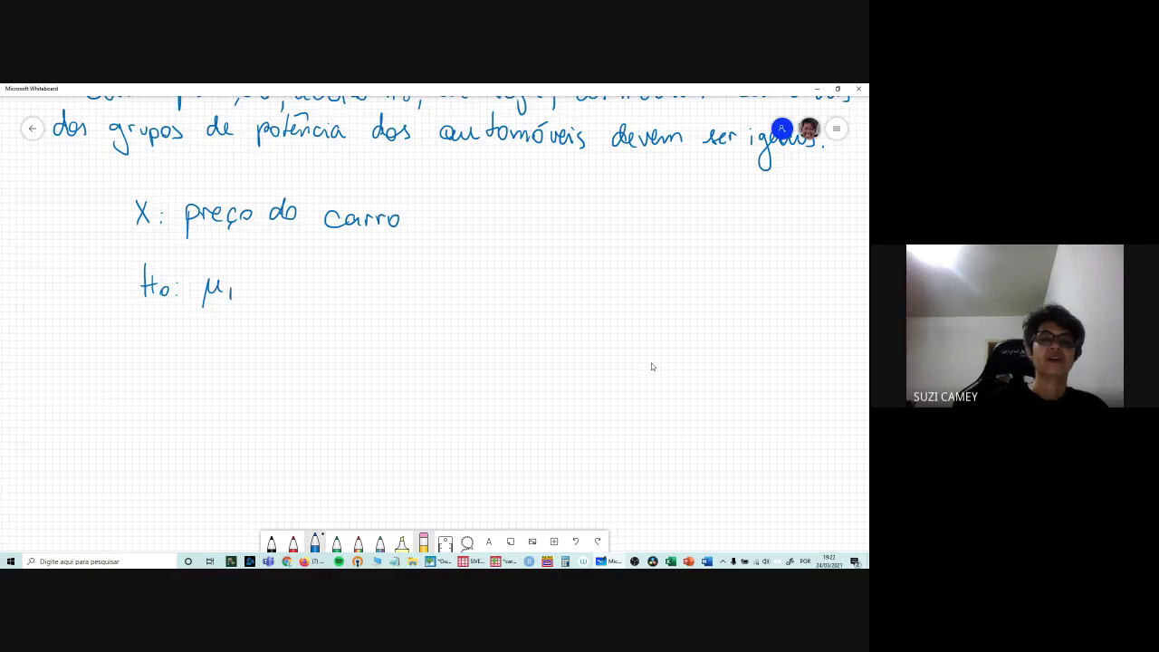
left_click_drag(242, 283, 254, 282)
mouse_move(273, 276)
left_mouse_down()
mouse_move(272, 309)
mouse_move(299, 298)
mouse_move(324, 311)
mouse_move(342, 282)
mouse_move(352, 302)
left_mouse_up()
mouse_move(366, 287)
left_mouse_down()
mouse_move(390, 314)
mouse_move(406, 282)
mouse_move(422, 297)
left_mouse_up()
left_click_drag(418, 290, 419, 302)
Step: Write "H1: existe pelo menos 2 médias diferentes" under H0 and bracket the two hypotheses with a curly brace
left_click_drag(150, 315, 149, 334)
left_click_drag(148, 326, 163, 324)
mouse_move(161, 315)
left_mouse_down()
mouse_move(172, 340)
mouse_move(235, 341)
left_mouse_up()
mouse_move(235, 327)
left_mouse_down()
mouse_move(225, 340)
mouse_move(242, 339)
left_mouse_up()
left_click_drag(242, 326, 244, 327)
mouse_move(253, 339)
left_mouse_down()
mouse_move(260, 329)
mouse_move(271, 341)
left_mouse_up()
left_click_drag(263, 324, 317, 354)
left_click_drag(317, 332, 326, 341)
left_click_drag(328, 337, 342, 321)
left_click_drag(355, 333, 398, 342)
left_click_drag(402, 339, 426, 337)
mouse_move(442, 330)
left_mouse_down()
mouse_move(435, 342)
mouse_move(626, 340)
mouse_move(638, 369)
mouse_move(656, 344)
mouse_move(695, 346)
left_mouse_up()
left_click_drag(688, 334, 715, 342)
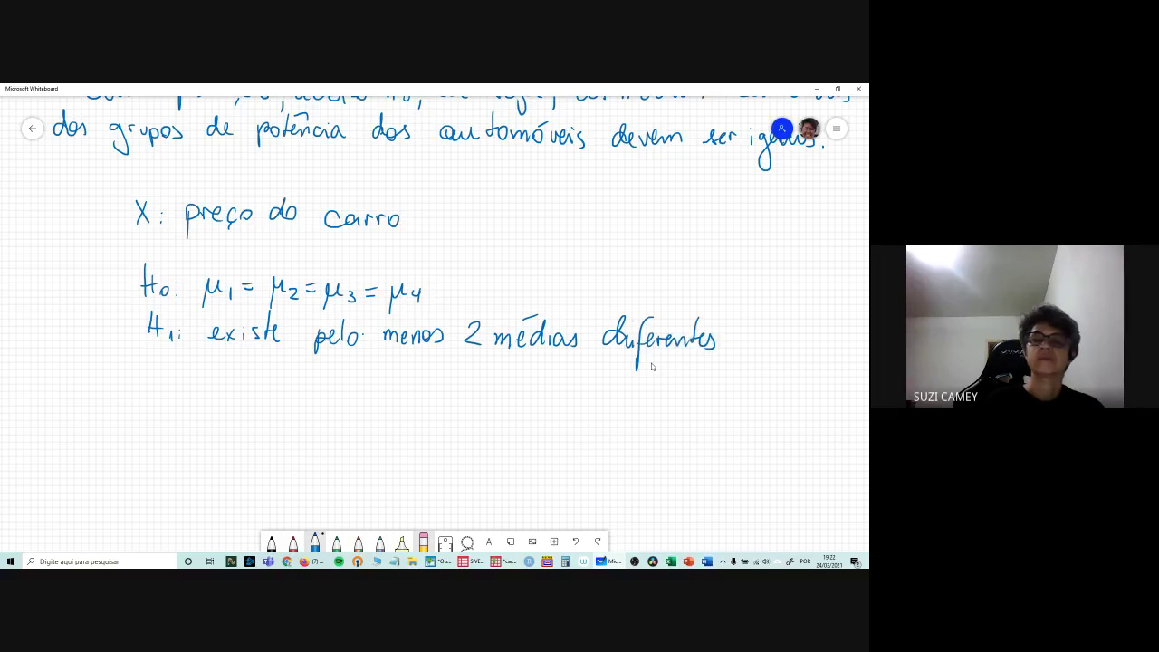
left_click_drag(123, 253, 120, 335)
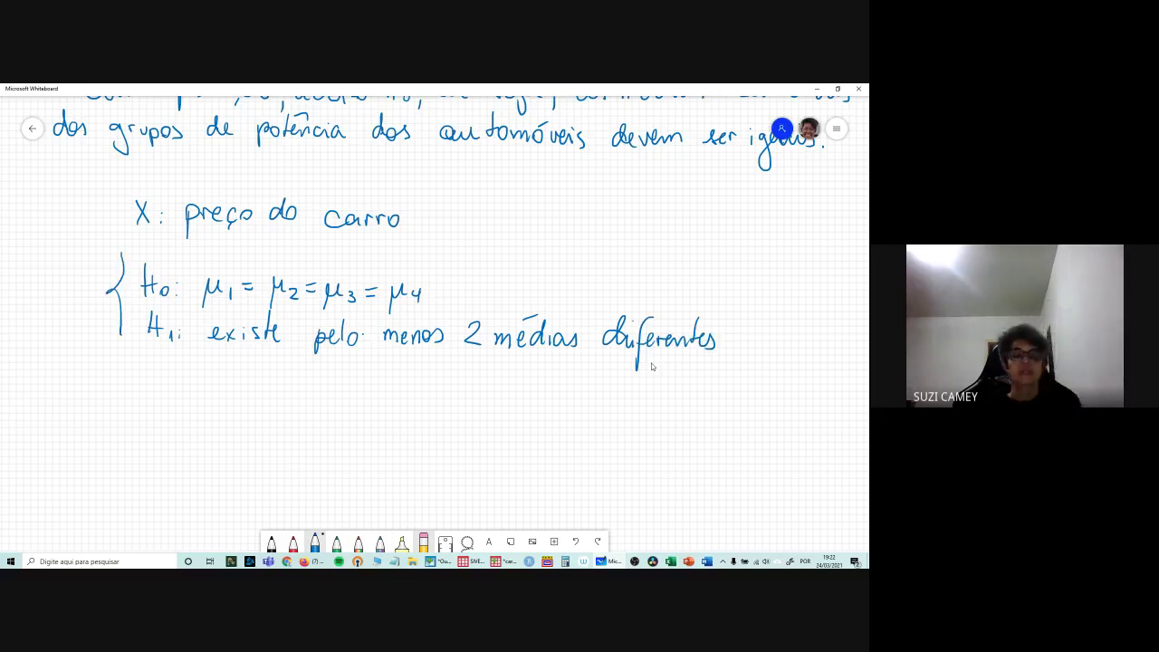
Step: Paste the Price in thousands Descriptives snip below the hypotheses and enlarge it to a readable size
key("ctrl+v")
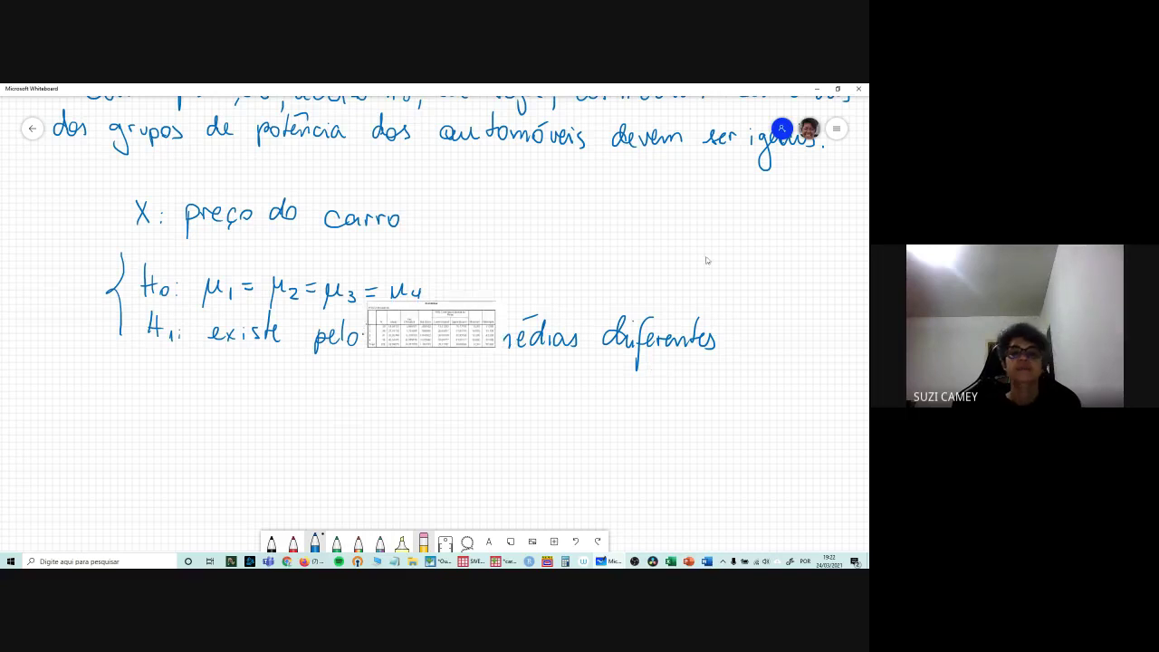
left_click_drag(435, 331, 422, 396)
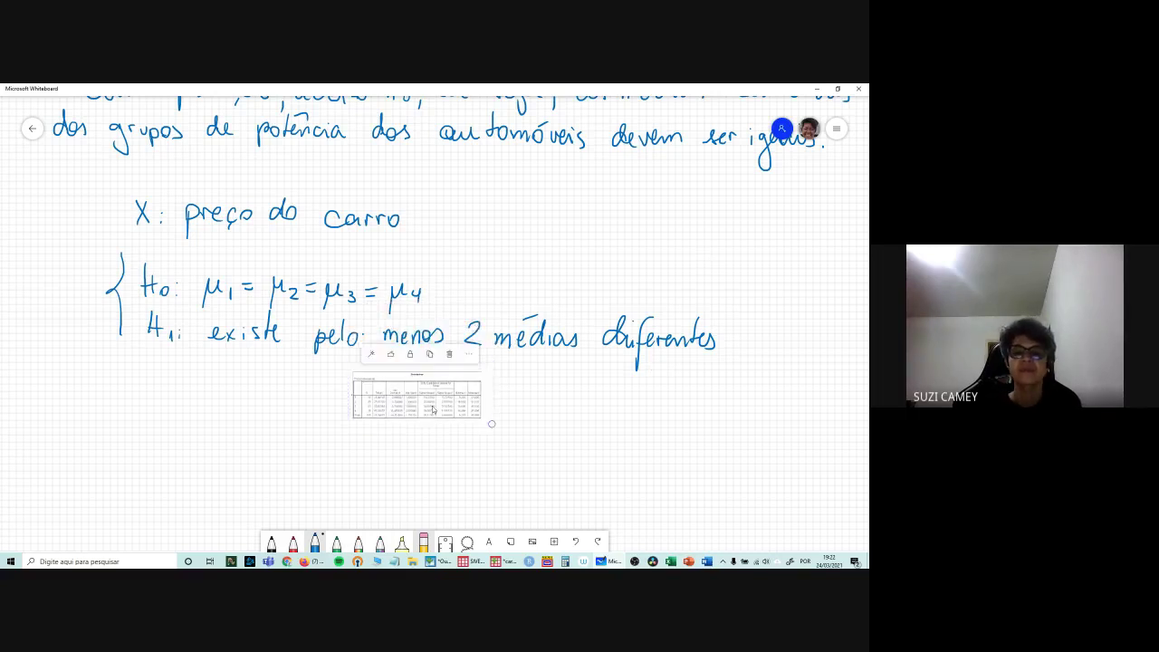
left_click_drag(492, 422, 636, 478)
left_click_drag(436, 376, 434, 425)
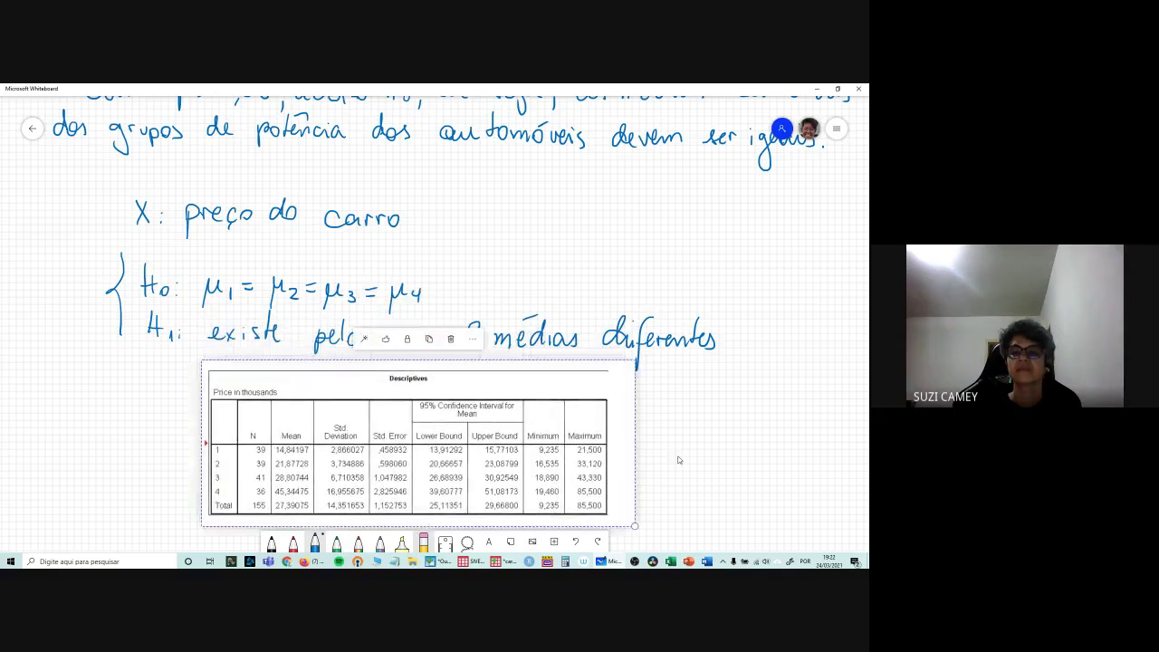
scroll(678, 461, "down", 5)
scroll(560, 236, "up", 5)
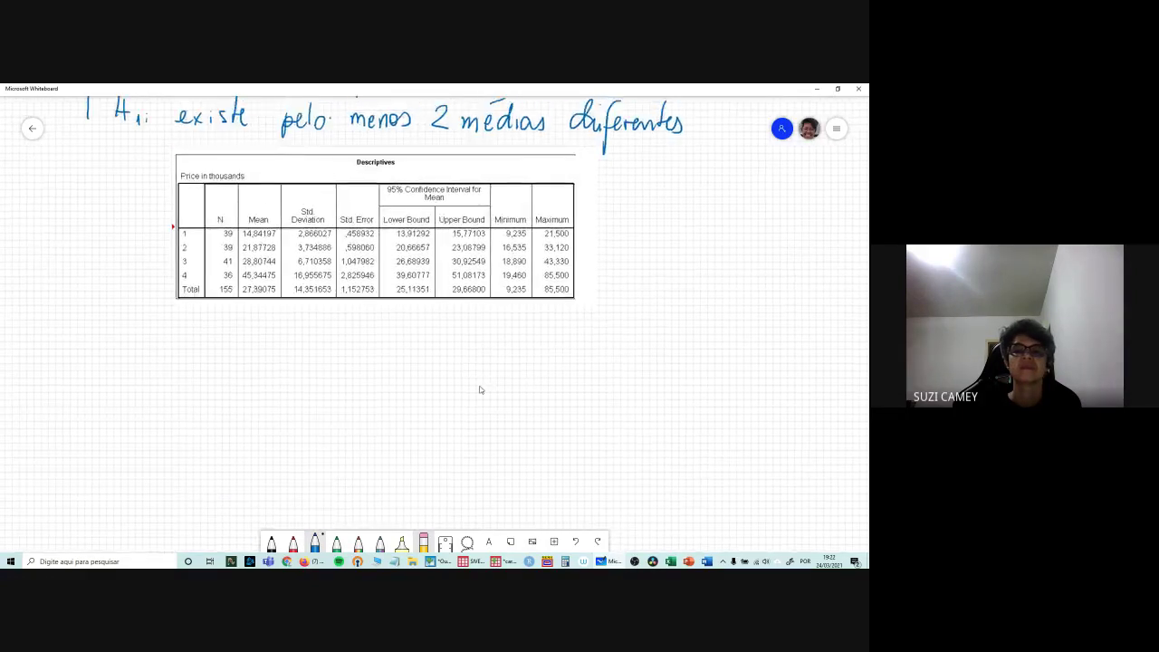
left_click(617, 380)
left_click_drag(617, 380, 652, 417)
scroll(722, 251, "up", 2)
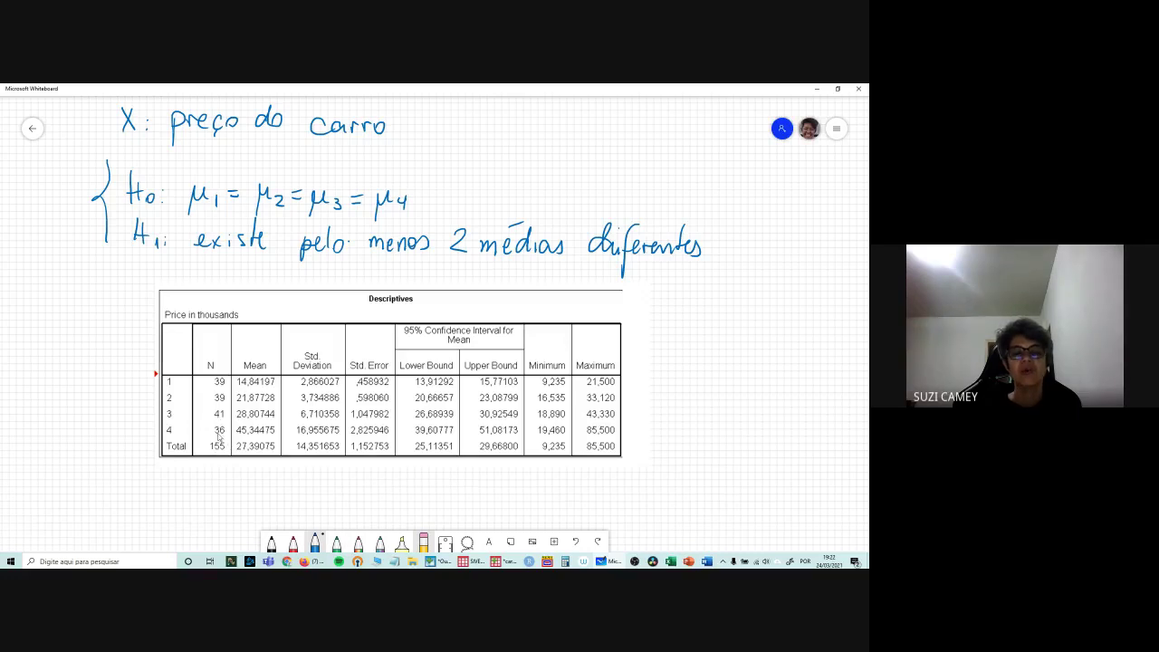
Step: Check the Acura CL's empty price cell in the car_sales.sav data, and return to the whiteboard
left_click(503, 562)
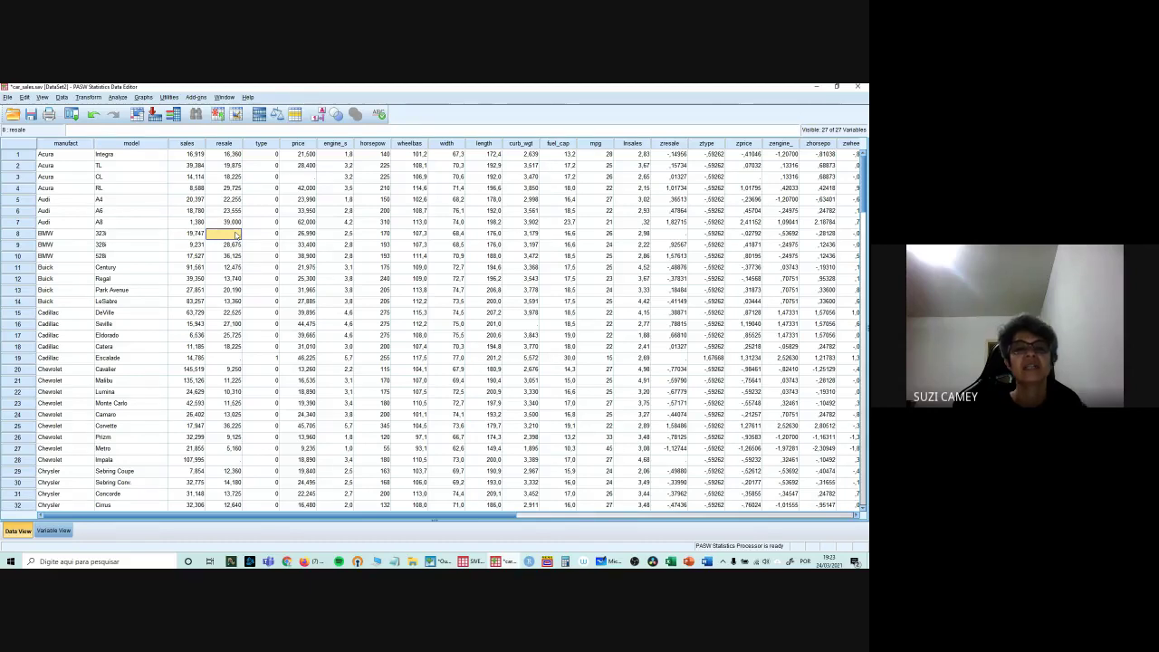
left_click(306, 177)
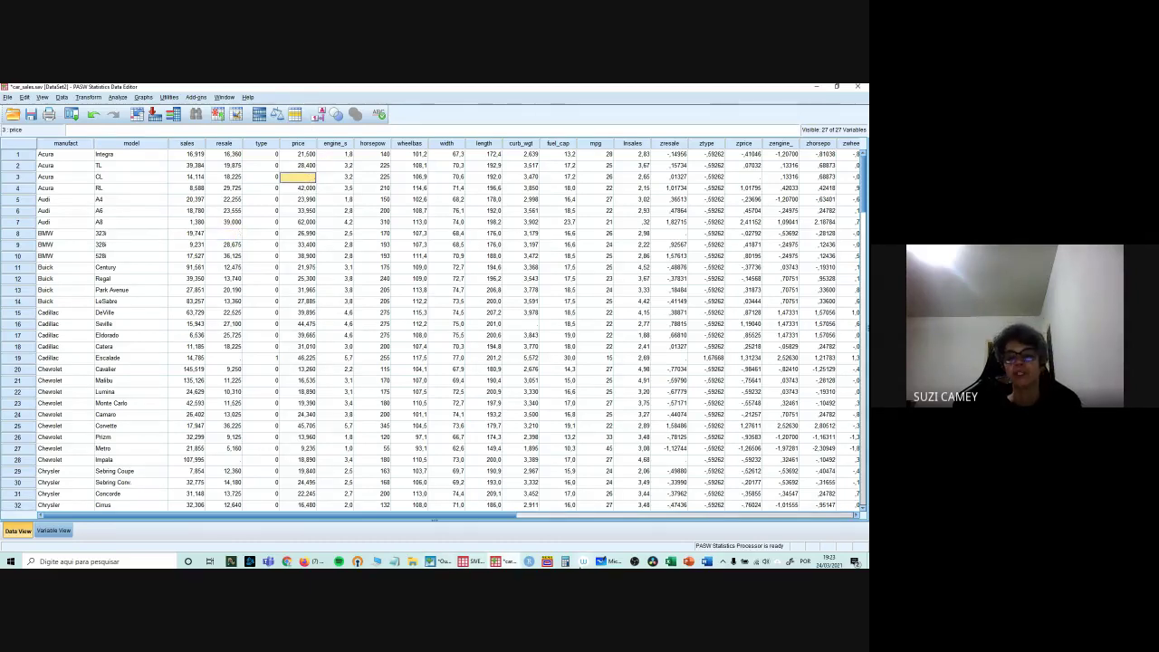
left_click(597, 562)
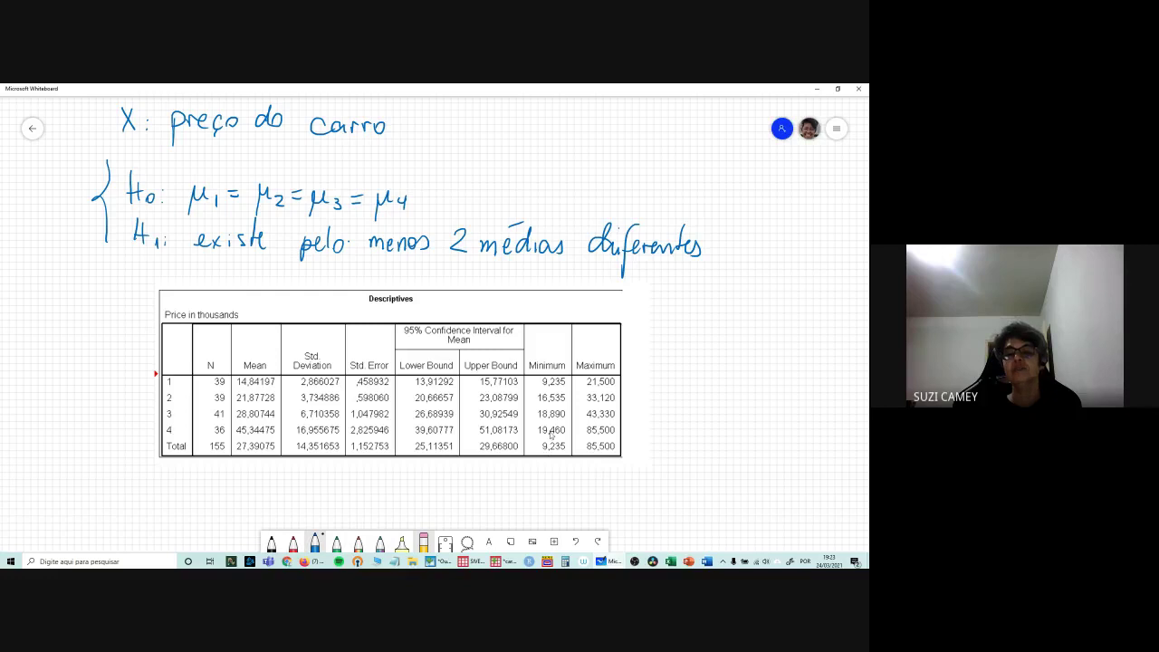
Step: Review the sales example's Descriptives, Levene and ANOVA notes, and return to the Price in thousands Descriptives table
scroll(672, 207, "up", 1)
scroll(672, 203, "up", 10)
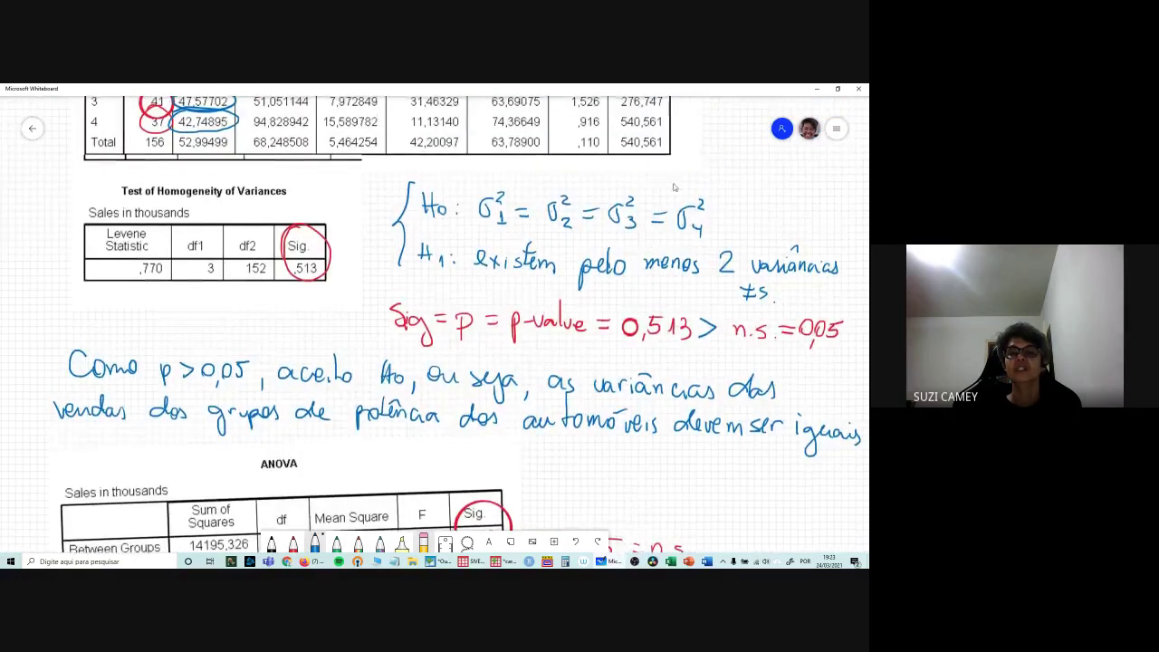
scroll(633, 203, "up", 3)
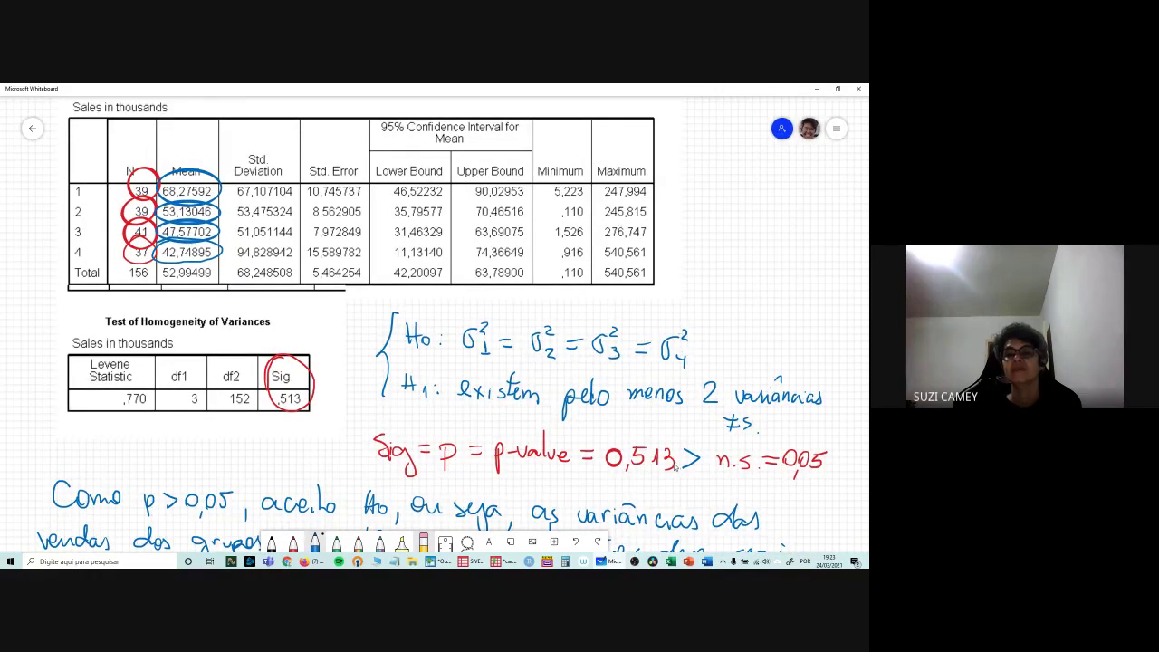
scroll(688, 463, "down", 1)
scroll(688, 463, "down", 12)
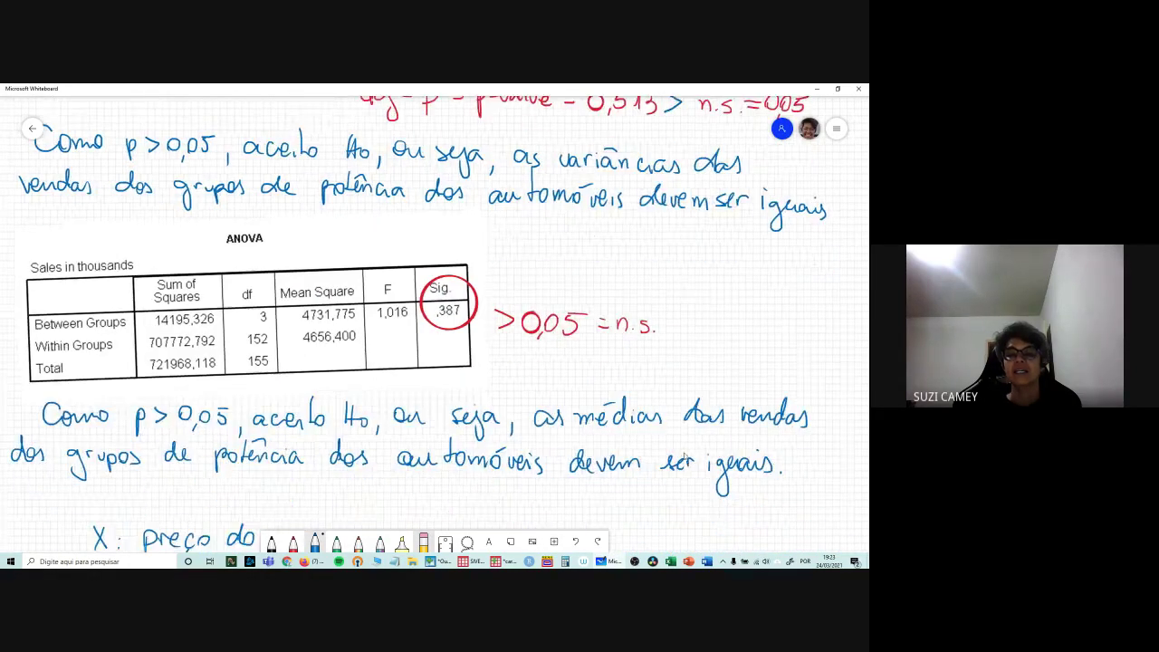
scroll(634, 260, "down", 5)
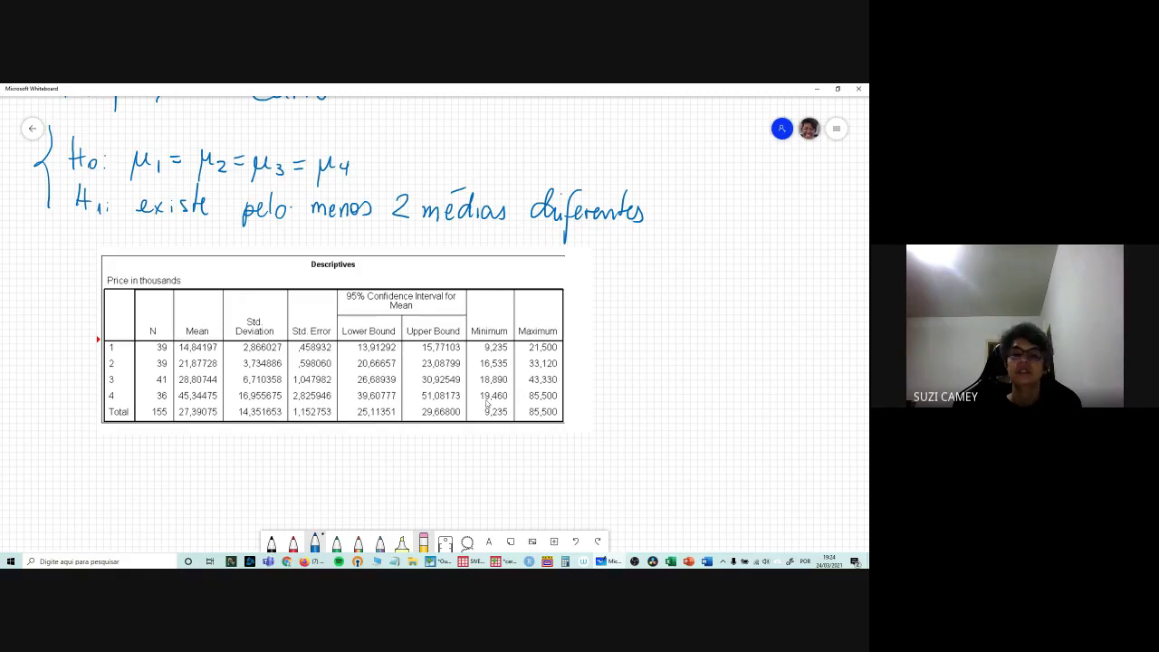
Step: Capture a screen snip of the Test of Homogeneity of Variances table for Price in thousands from the PASW Statistics output
left_click_drag(588, 489, 629, 374)
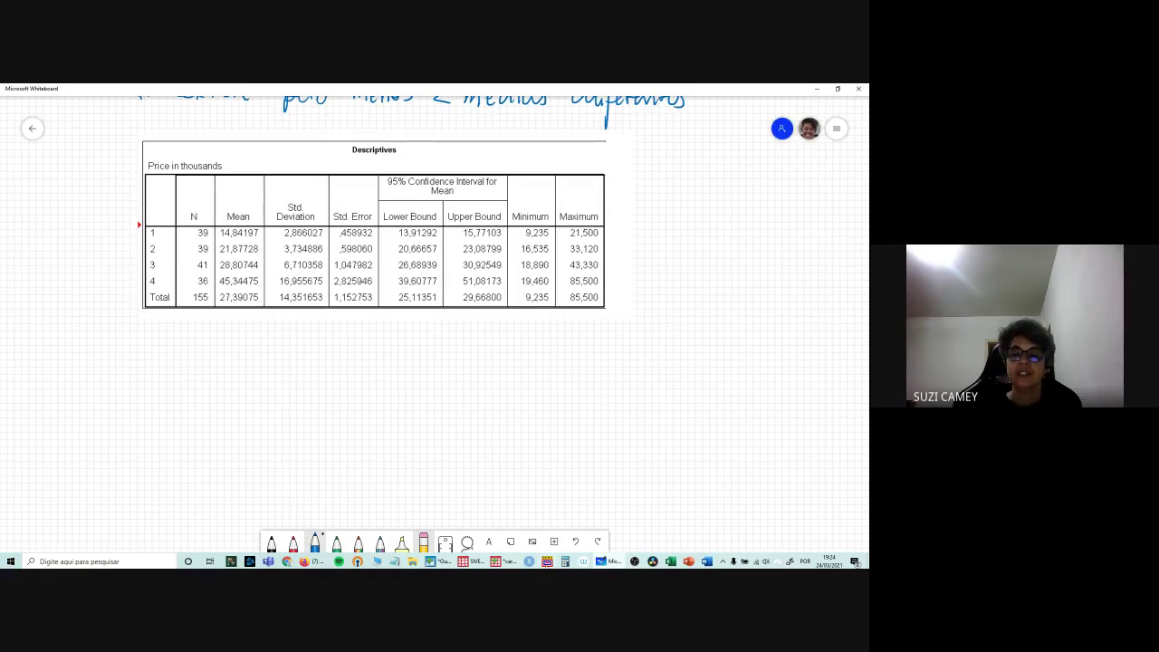
left_click(442, 562)
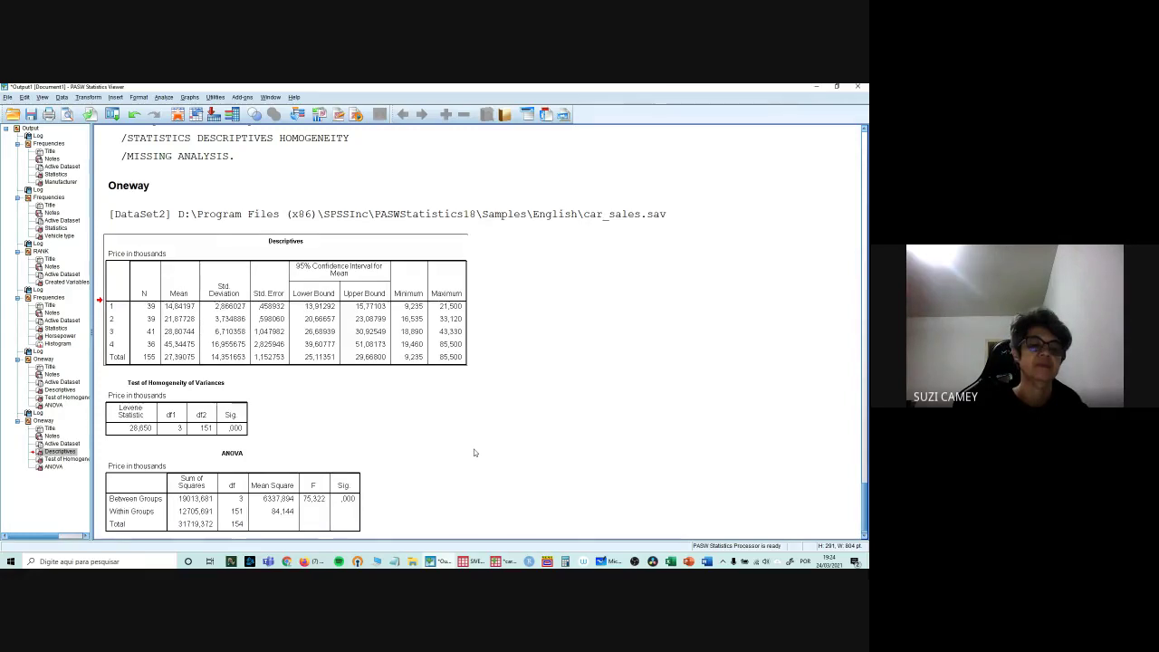
key("super+shift+s")
left_click_drag(97, 369, 272, 454)
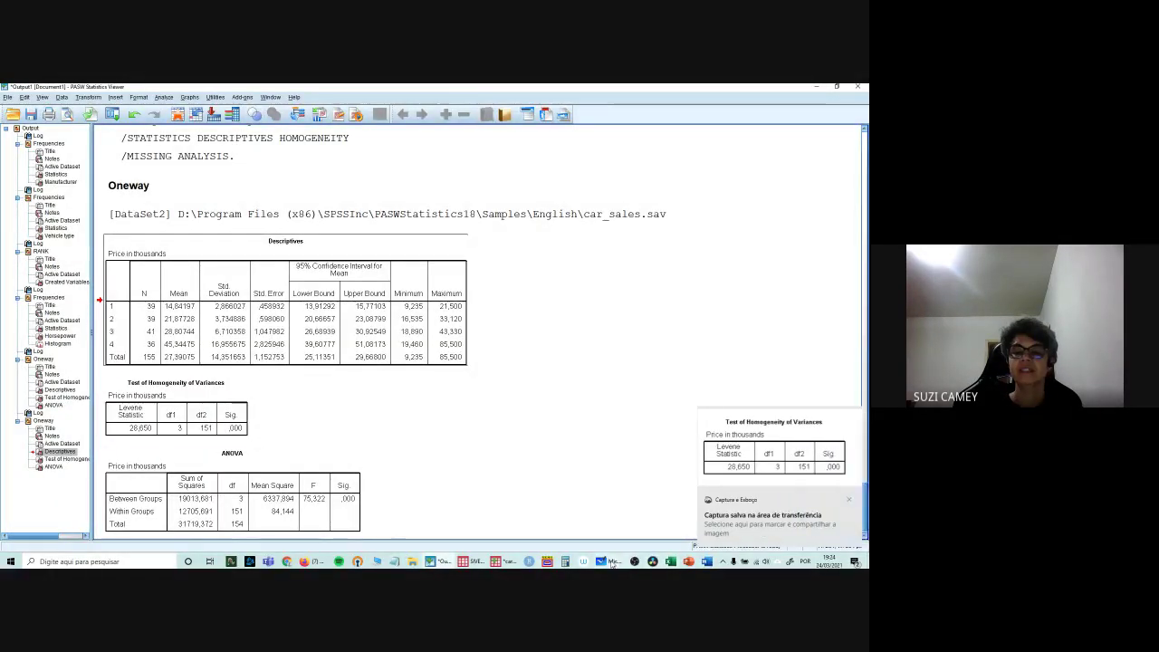
Step: Paste the homogeneity of variances snip into the whiteboard, enlarge it and place it below the price Descriptives table
left_click(653, 563)
key("ctrl+v")
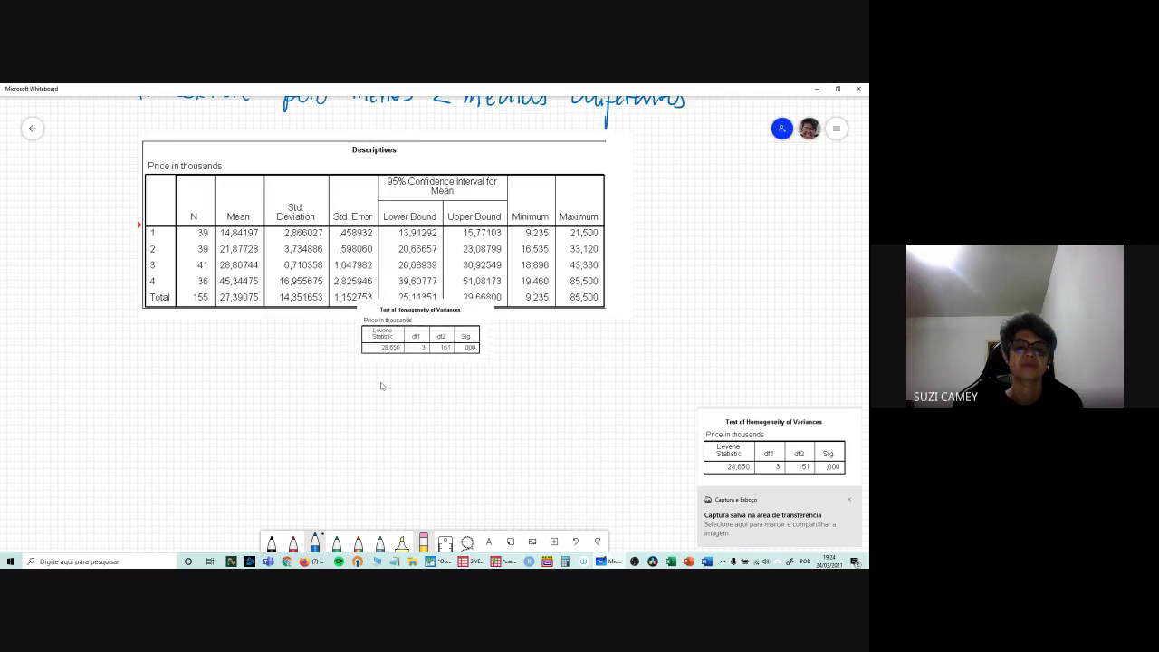
left_click_drag(498, 410, 610, 469)
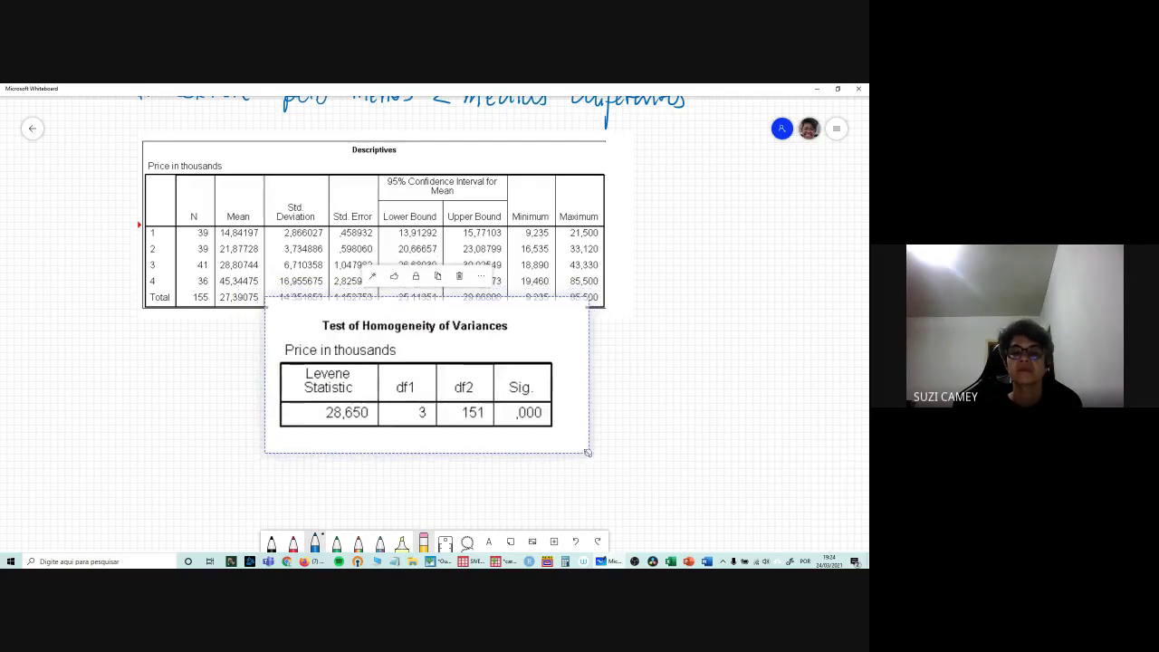
left_click_drag(406, 342, 305, 364)
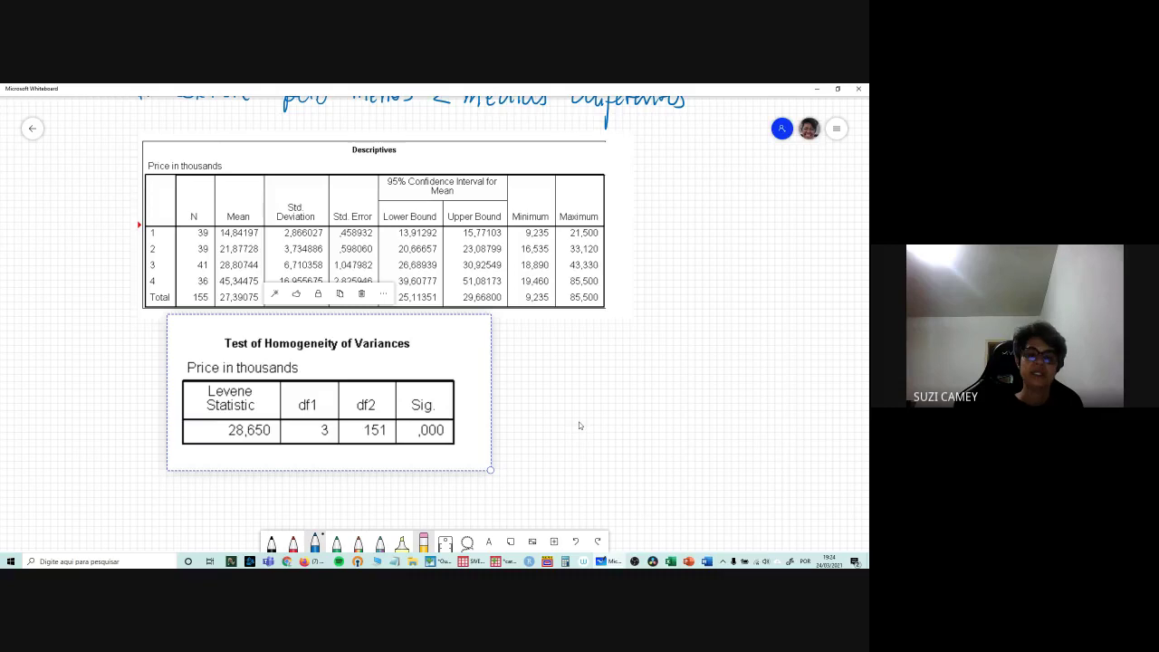
Step: Circle the Sig. column of the price Levene test in red and write "< 0,05" beside it
left_click(293, 542)
mouse_move(428, 386)
left_mouse_down()
mouse_move(396, 426)
mouse_move(454, 389)
mouse_move(424, 374)
left_mouse_up()
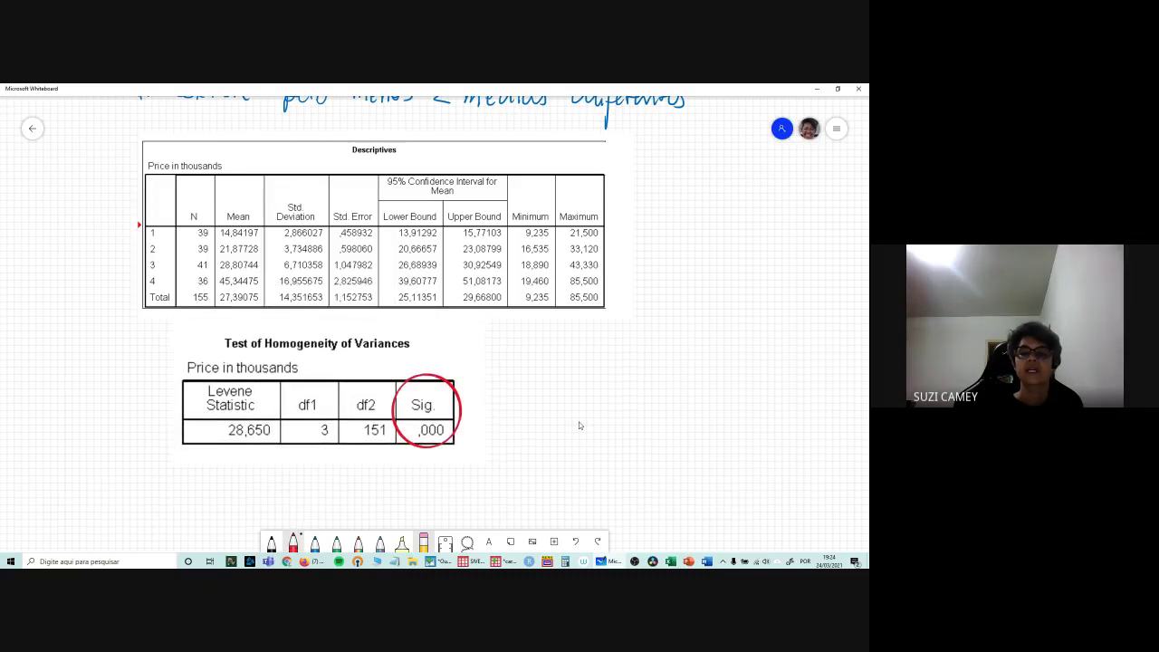
mouse_move(495, 417)
left_mouse_down()
mouse_move(471, 426)
mouse_move(501, 436)
mouse_move(512, 416)
mouse_move(523, 441)
left_mouse_up()
left_click_drag(532, 420, 533, 419)
left_click_drag(547, 415, 547, 435)
left_click_drag(551, 417, 565, 415)
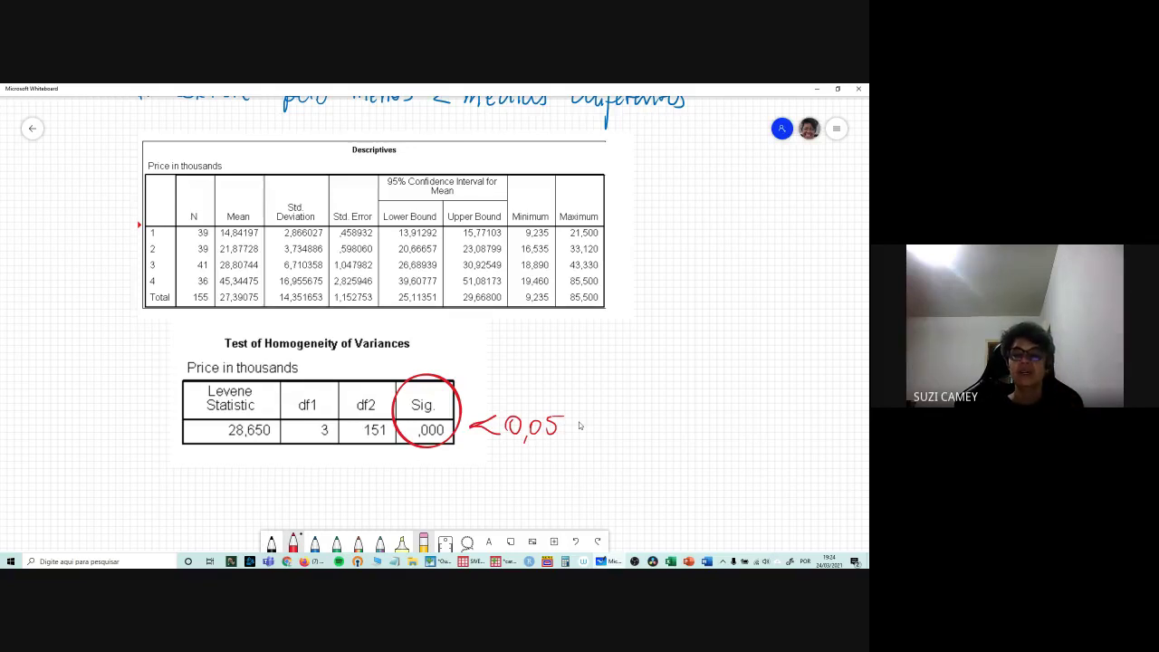
Step: Write "Rejeito H0" in red beside the price Levene table and draw three lines beneath it
mouse_move(605, 341)
left_mouse_down()
mouse_move(637, 385)
mouse_move(663, 362)
mouse_move(689, 371)
mouse_move(714, 346)
left_mouse_up()
mouse_move(714, 345)
left_mouse_down()
mouse_move(717, 375)
mouse_move(721, 362)
left_mouse_up()
left_click_drag(725, 366, 730, 373)
left_click_drag(587, 388, 734, 382)
left_click_drag(600, 414, 718, 405)
left_click_drag(631, 427, 710, 419)
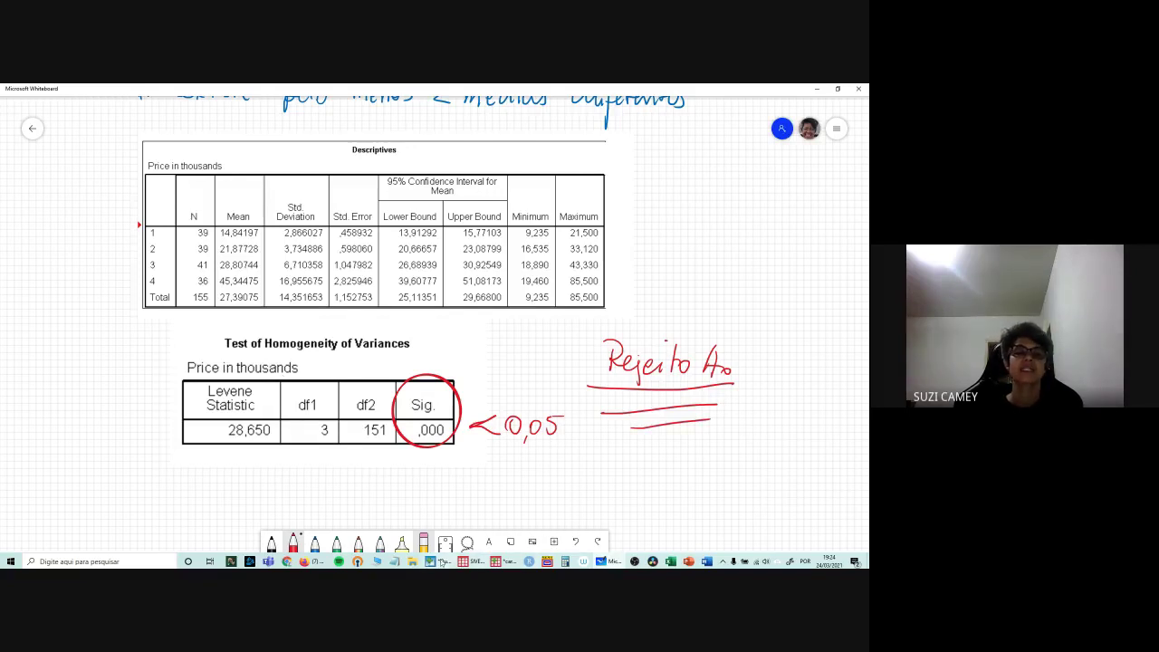
Step: Examine the price output tables, review the sales ANOVA conclusion on the whiteboard, and return to the price Levene result
left_click(441, 561)
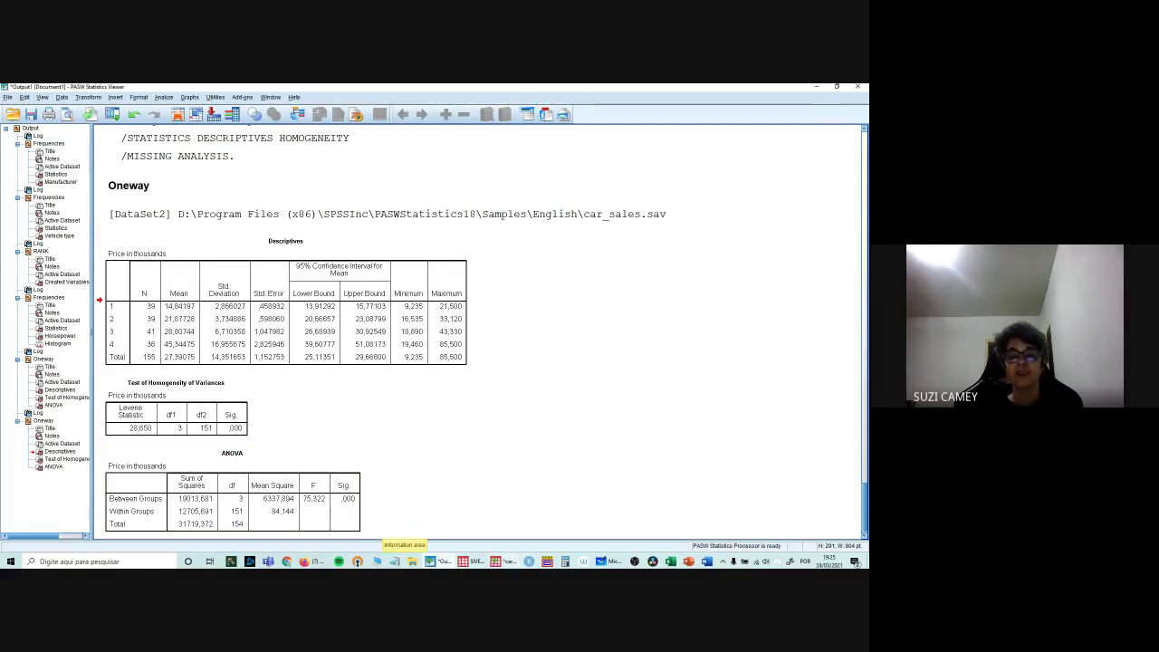
left_click(601, 562)
scroll(622, 450, "up", 10)
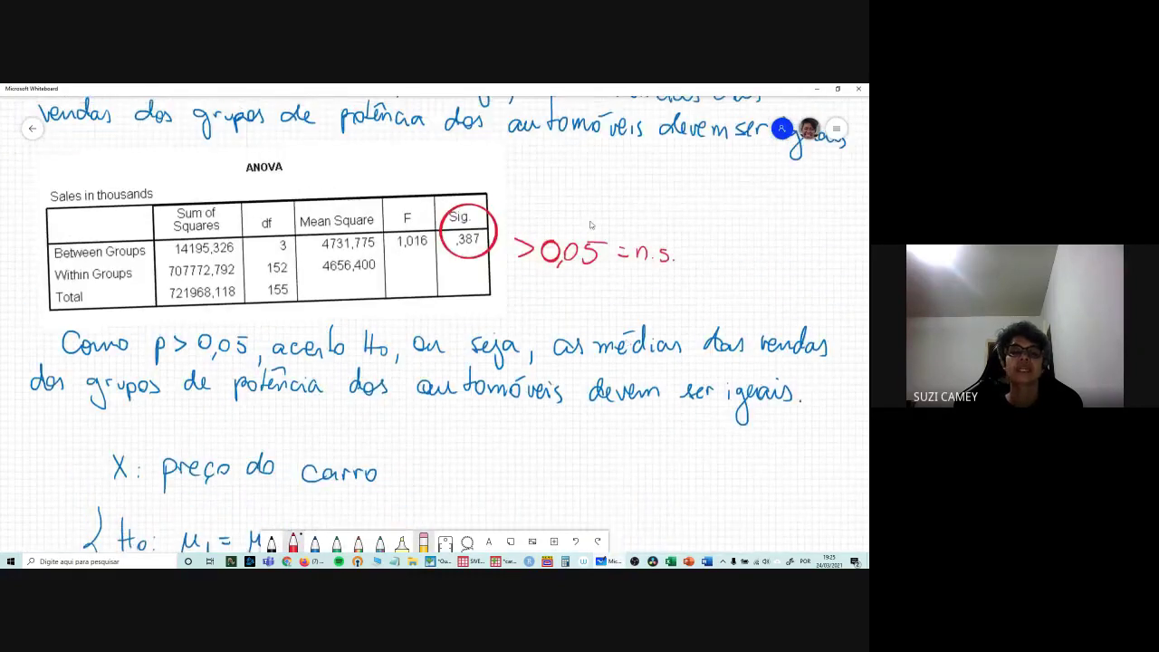
scroll(590, 225, "up", 2)
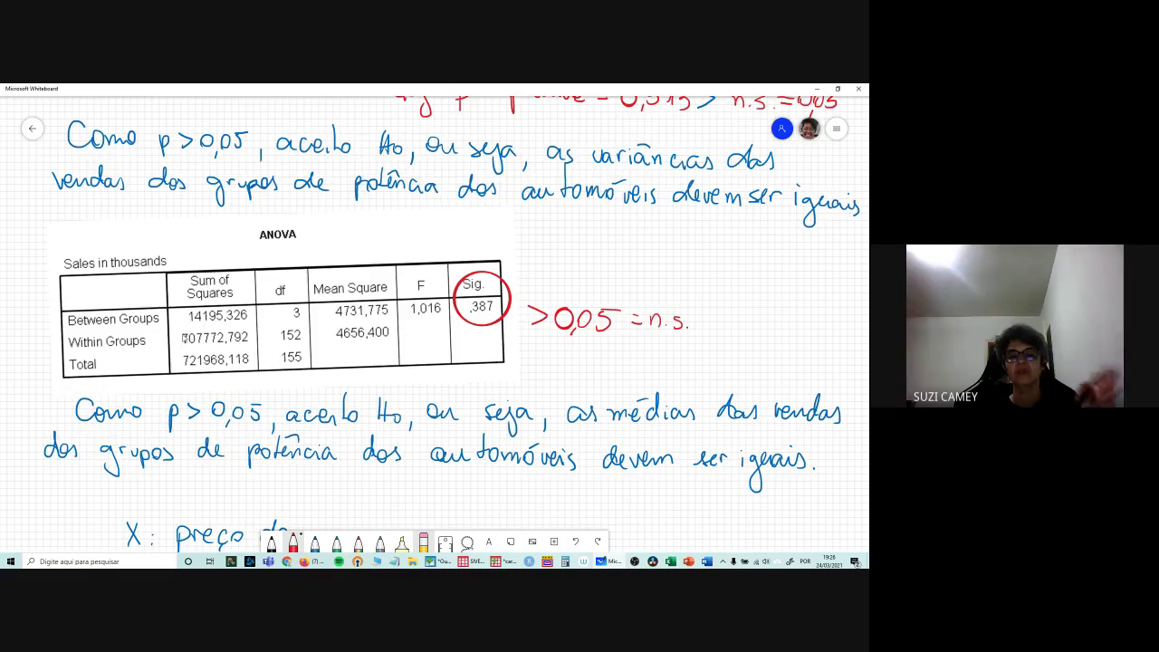
scroll(616, 519, "down", 5)
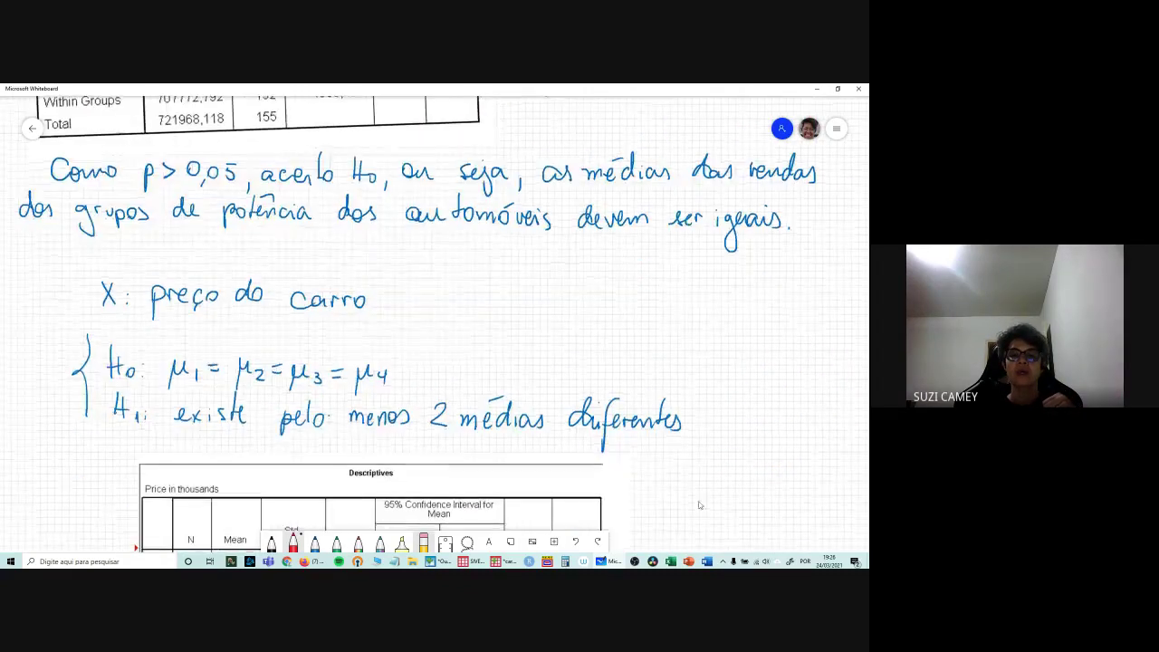
scroll(698, 510, "down", 5)
scroll(695, 475, "down", 5)
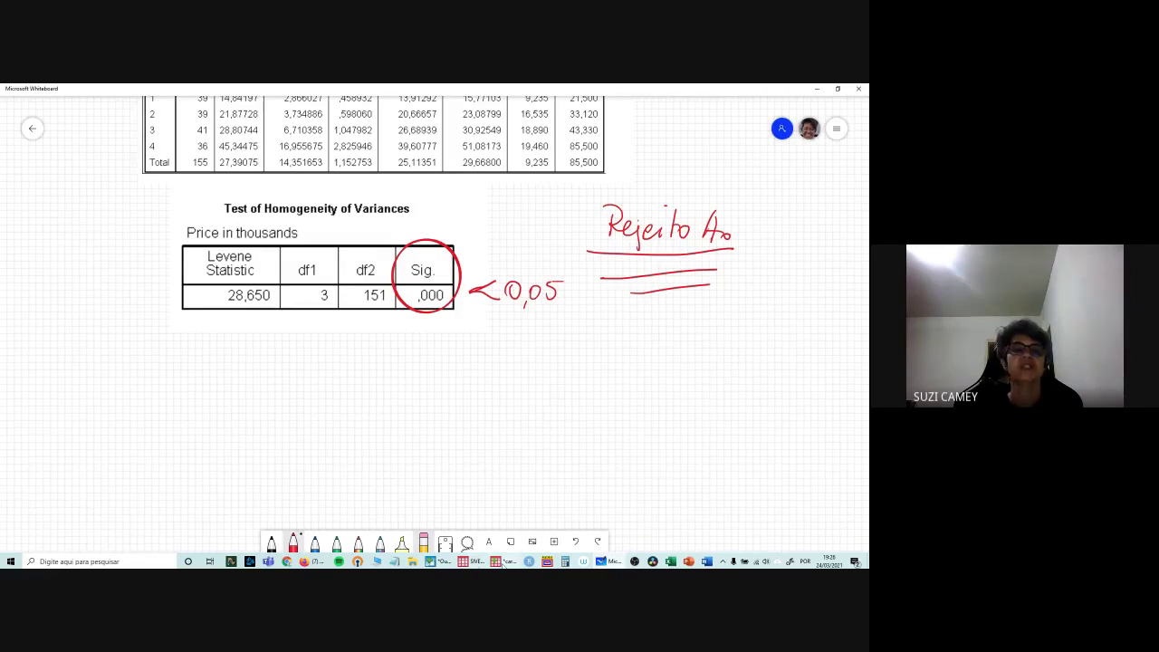
Step: Switch to the car_sales.sav data, open the One-Way ANOVA options for Price in thousands and display their help topic
left_click(503, 561)
left_click(72, 114)
left_click(100, 147)
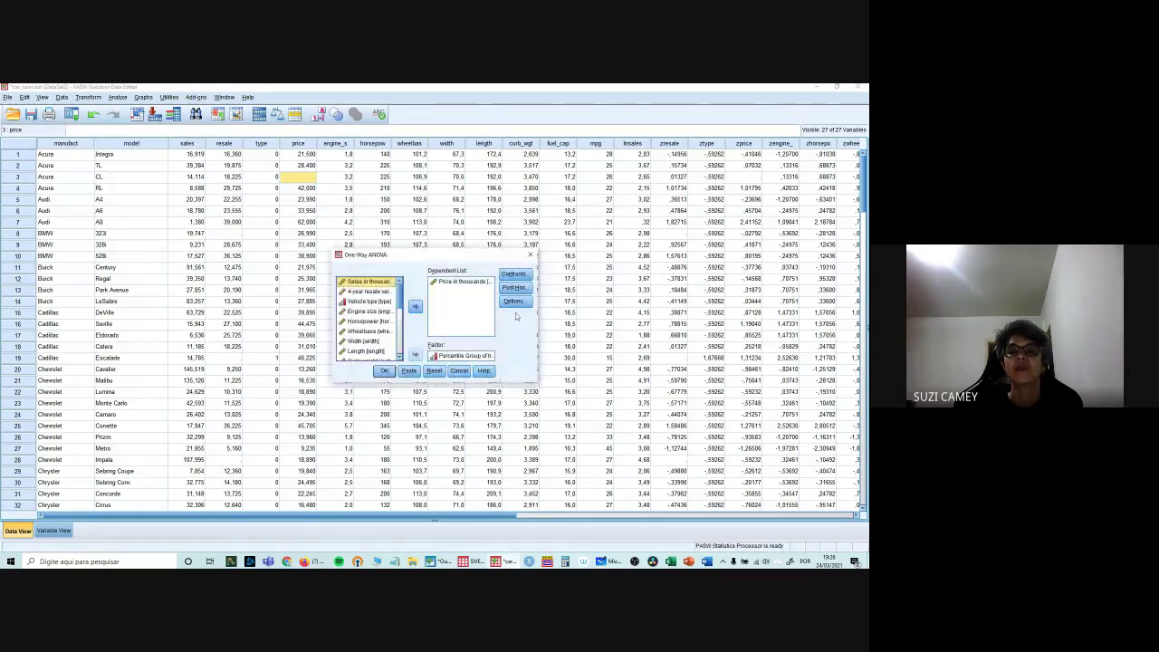
left_click(514, 301)
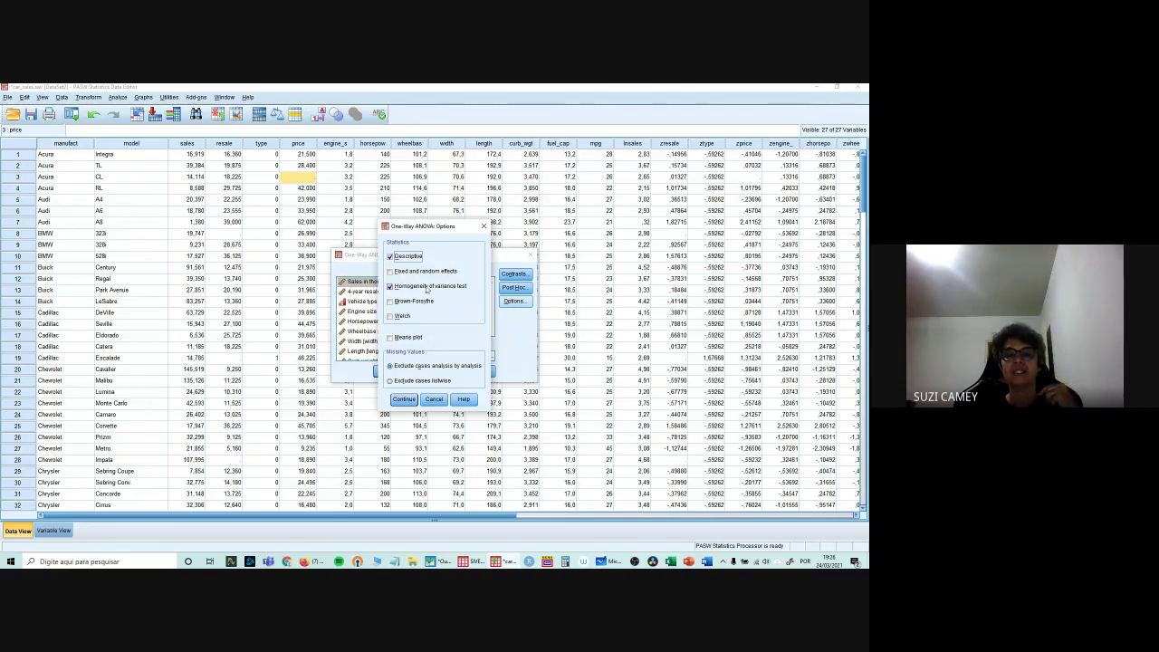
left_click(465, 404)
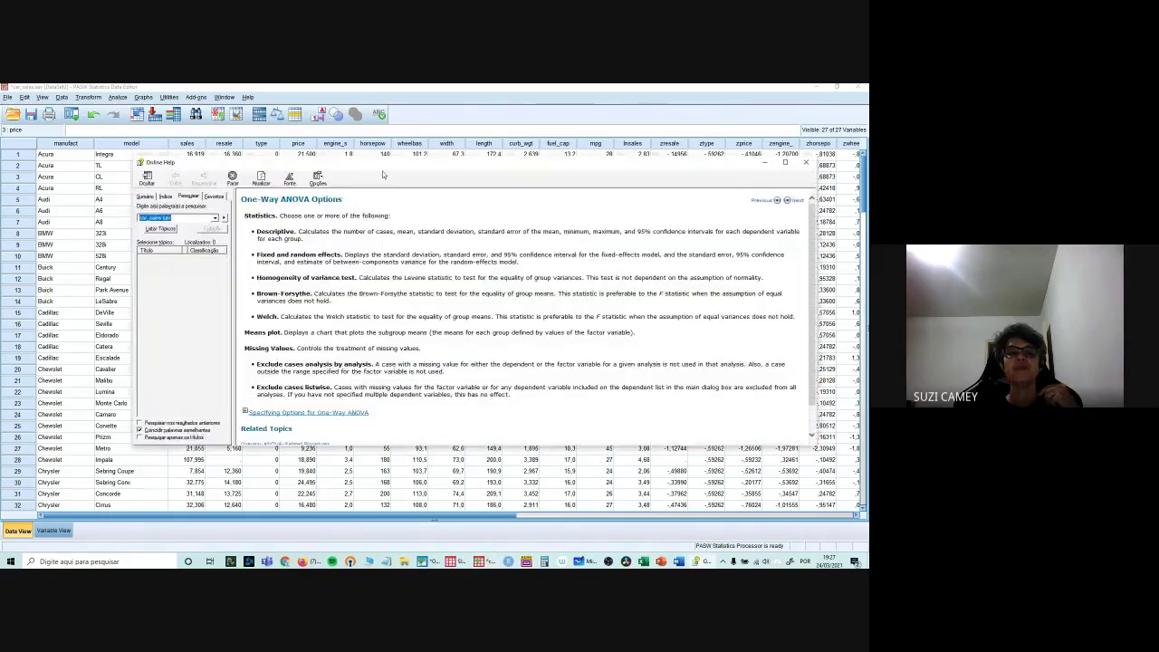
Step: Examine the One-Way ANOVA Options help topic, including the details on specifying options, and close the help window
left_click_drag(387, 167, 338, 138)
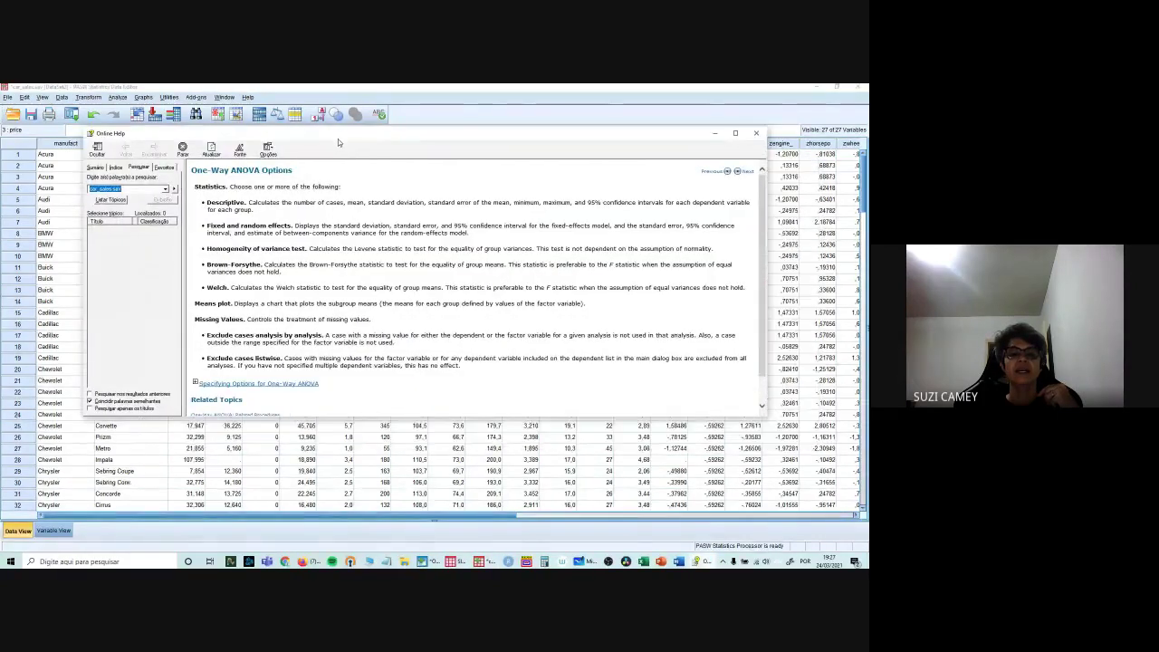
left_click(762, 406)
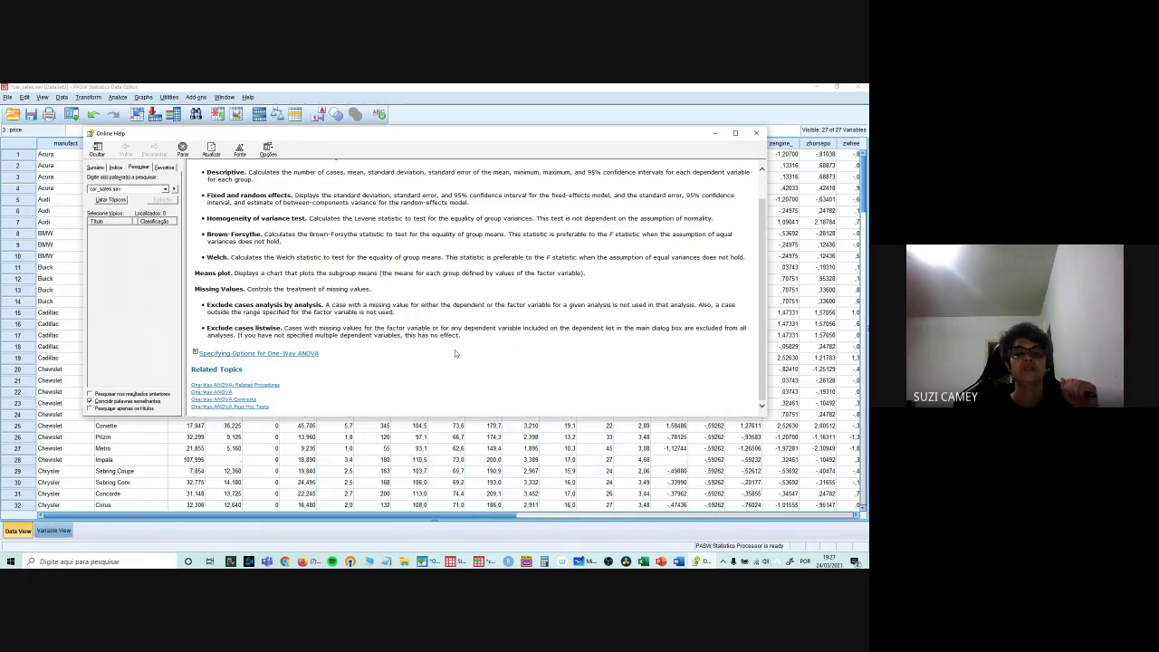
left_click_drag(464, 364, 440, 299)
left_click(689, 330)
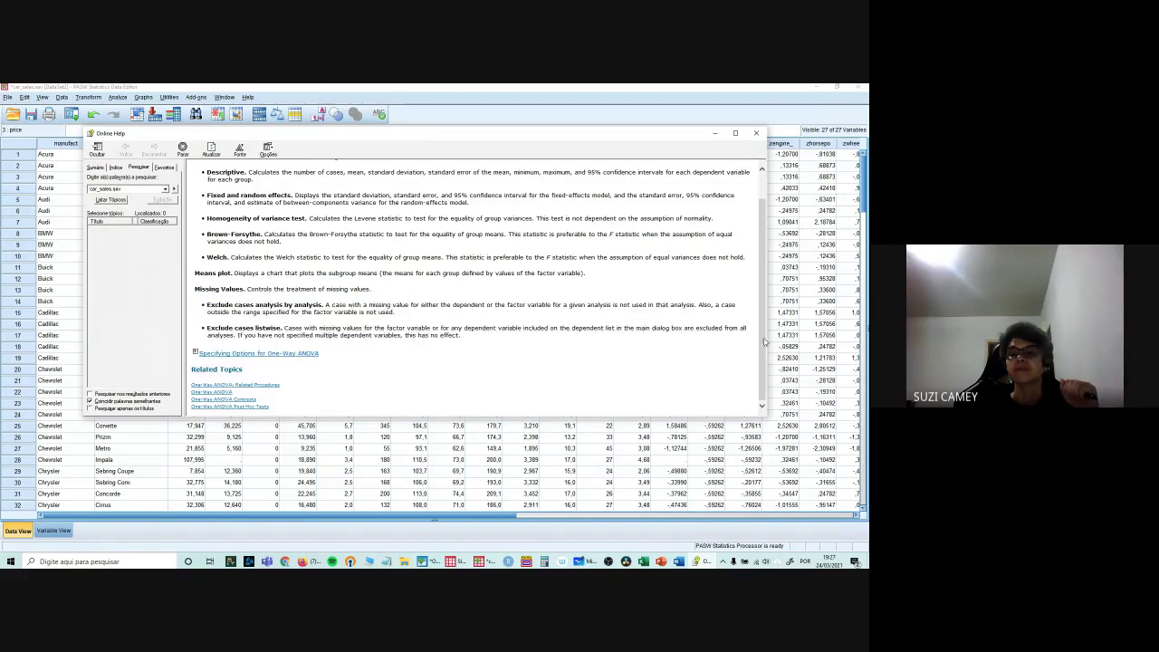
scroll(761, 348, "up", 3)
scroll(757, 371, "down", 3)
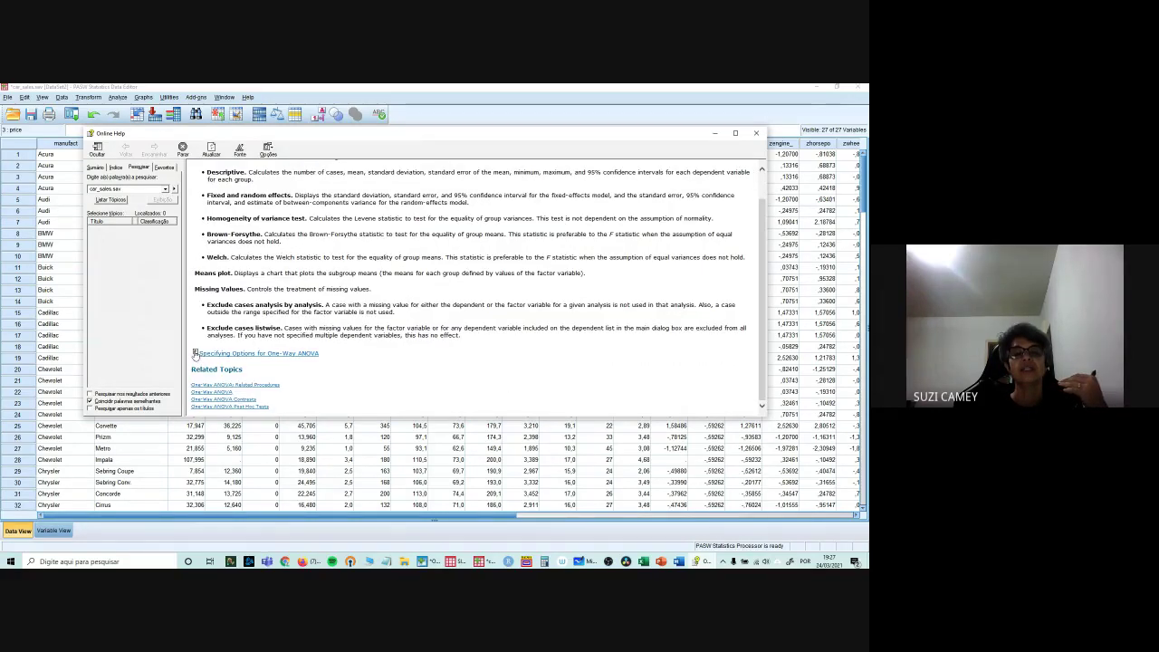
left_click(196, 354)
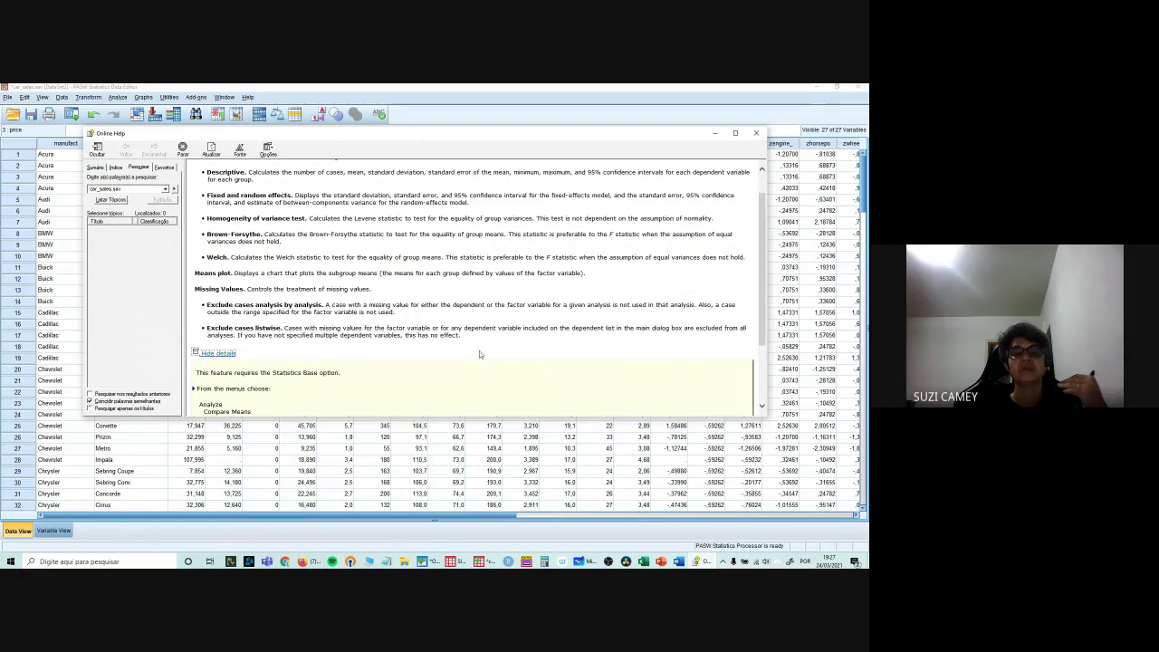
left_click(196, 354)
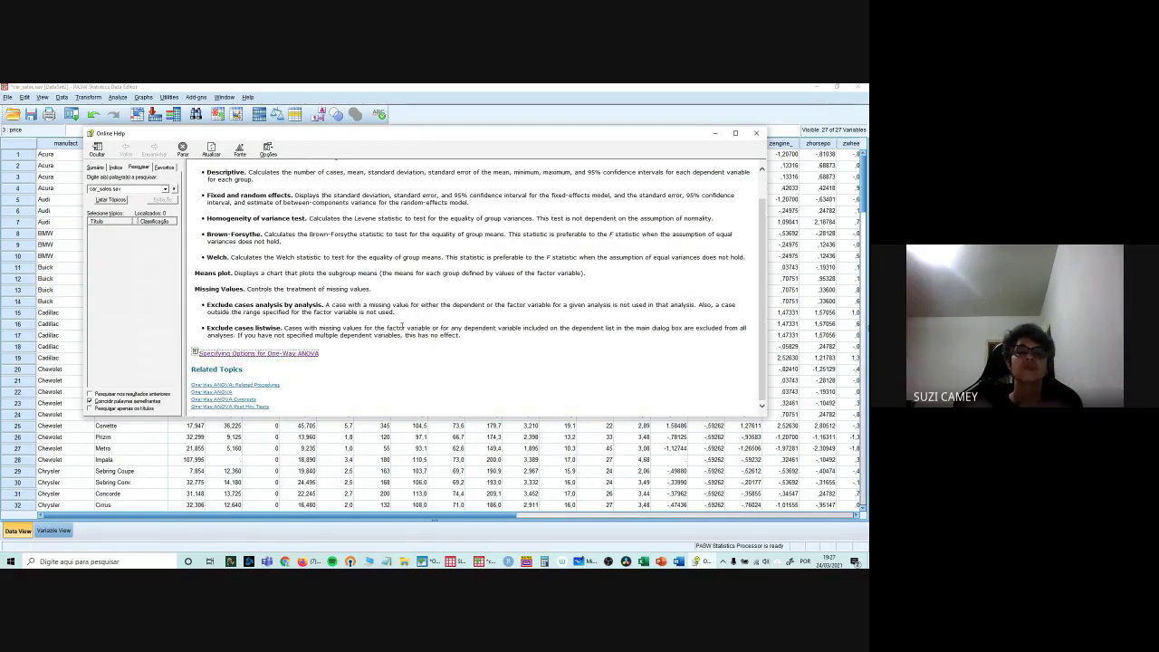
left_click(757, 135)
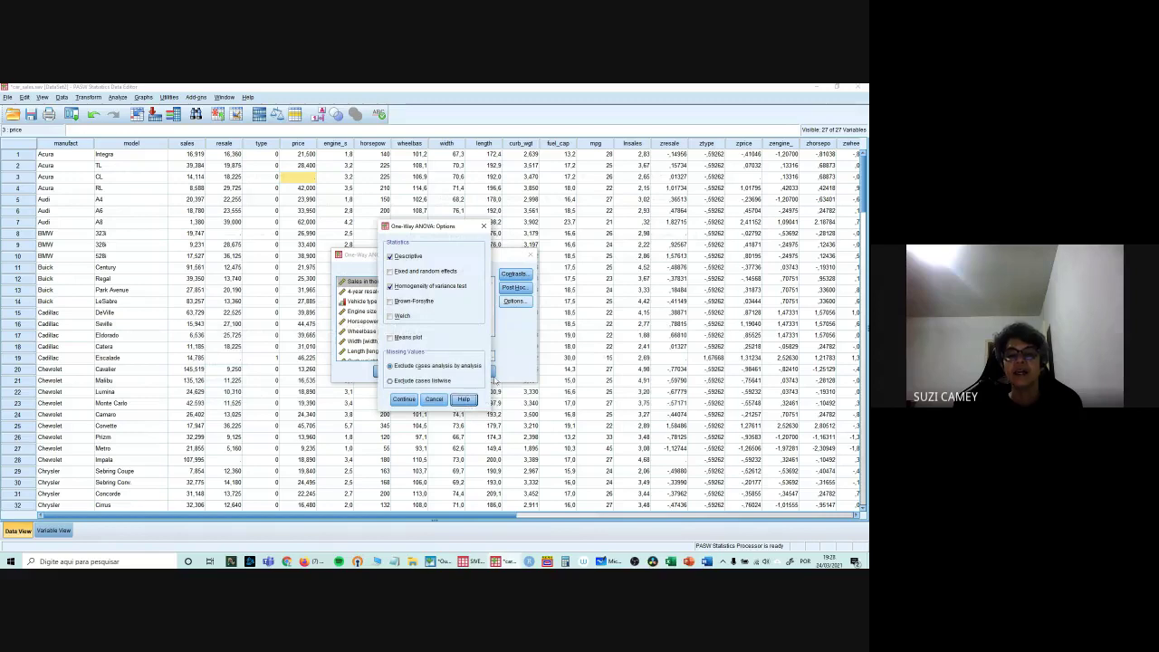
Step: Enable the Brown-Forsythe and Welch statistics in the One-Way ANOVA options and accept them
left_click(400, 302)
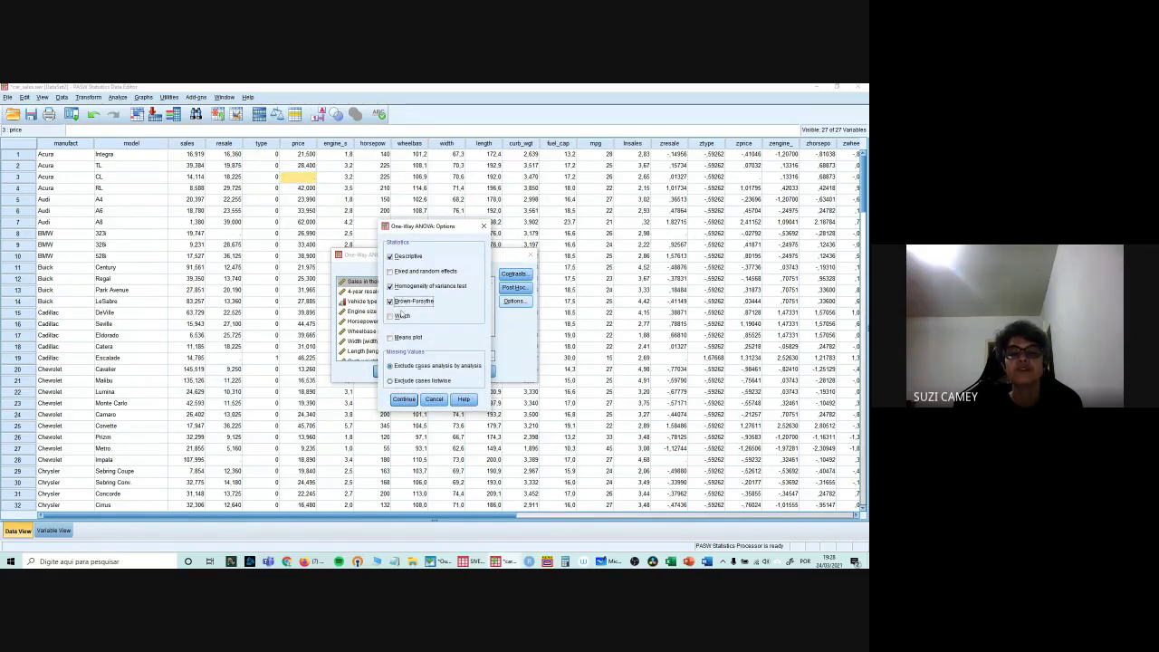
left_click(401, 316)
left_click(403, 398)
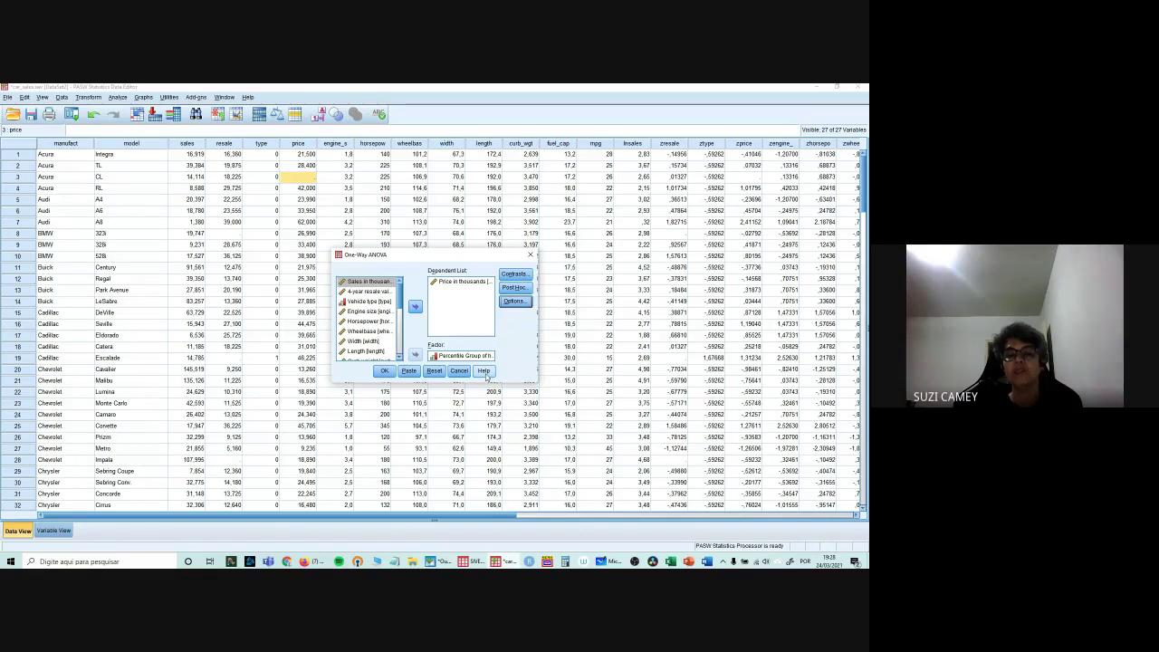
Step: Display the One-Way ANOVA help topic and examine its Show me tutorial from the introduction through the error bar chart pages
left_click(486, 372)
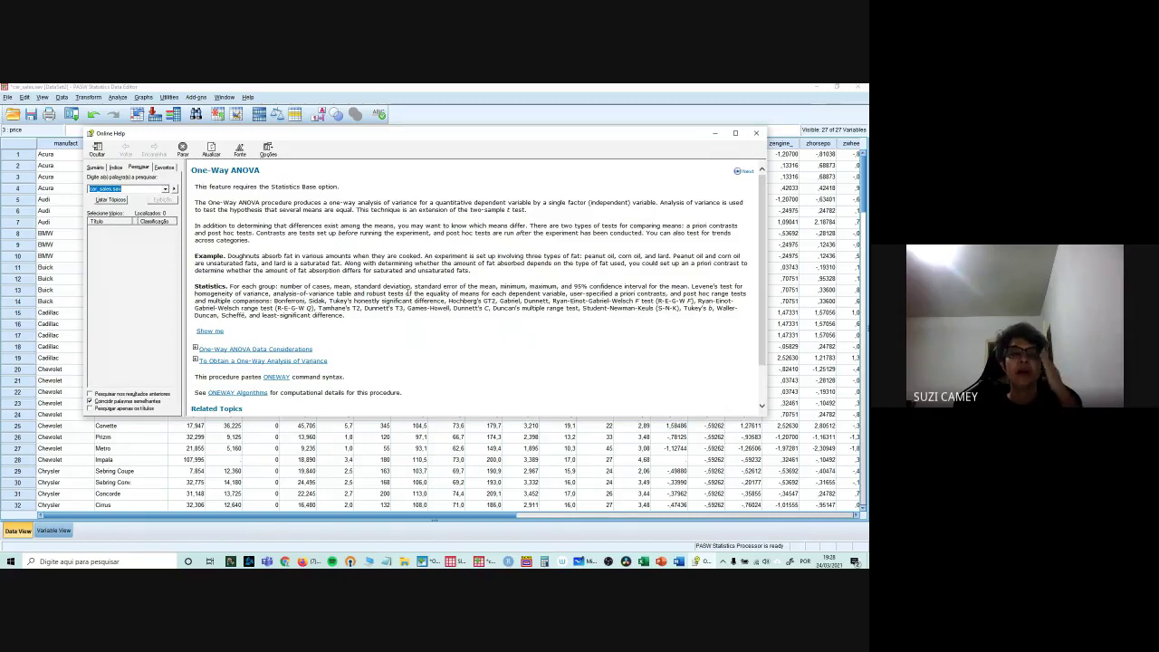
left_click(207, 332)
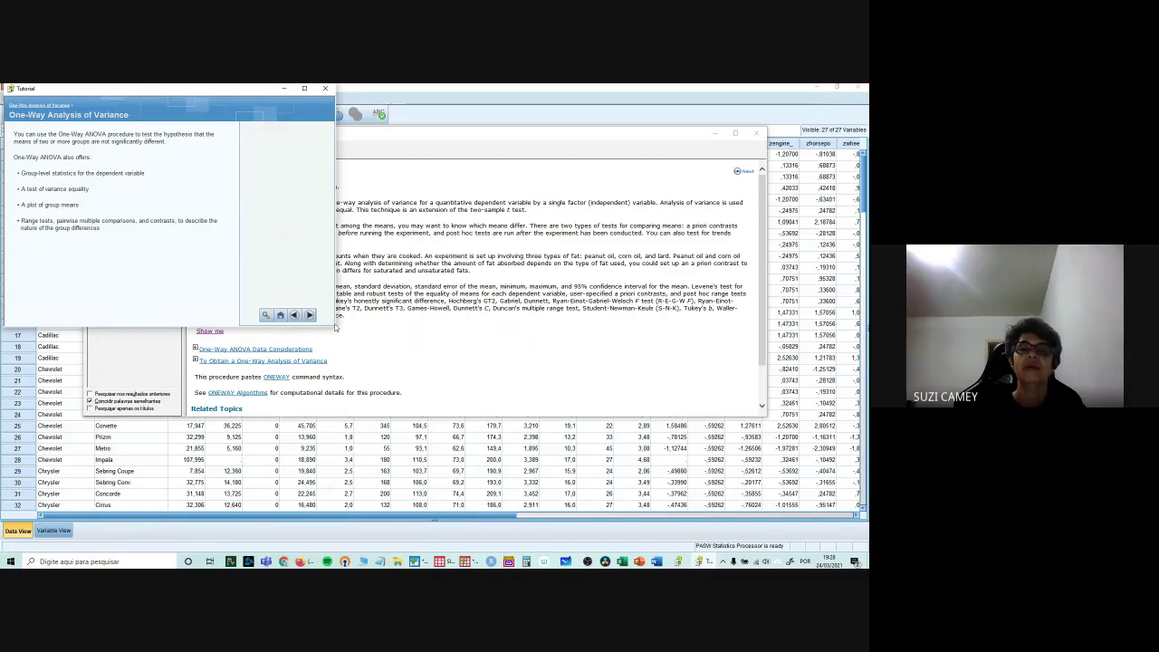
left_click_drag(334, 323, 623, 369)
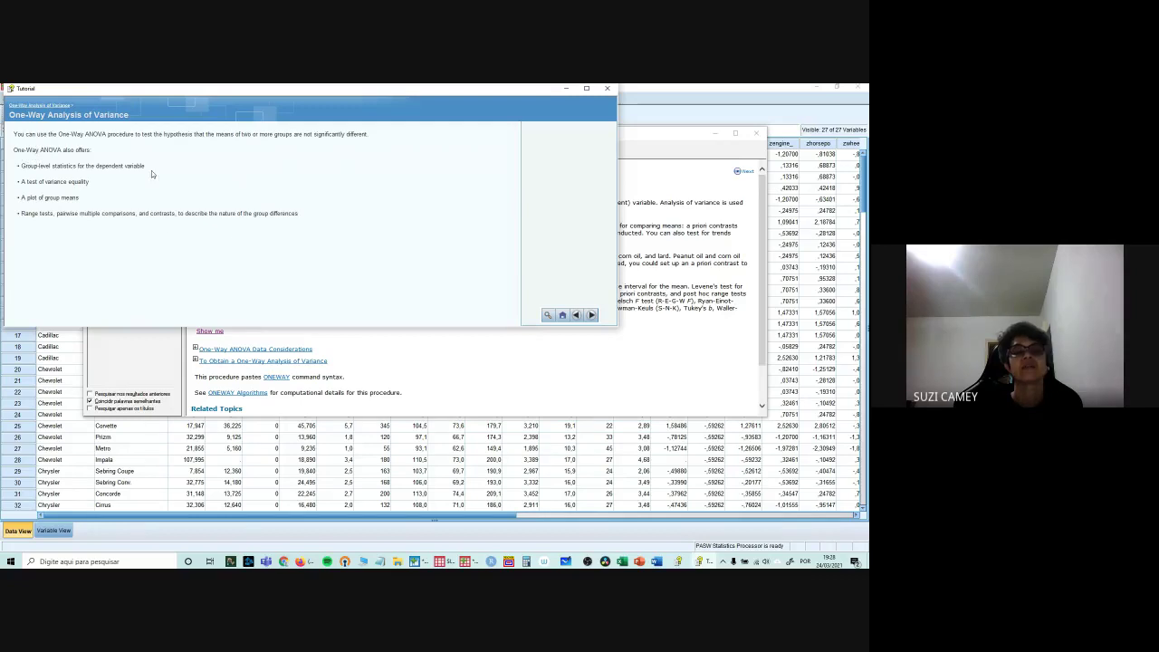
left_click(592, 315)
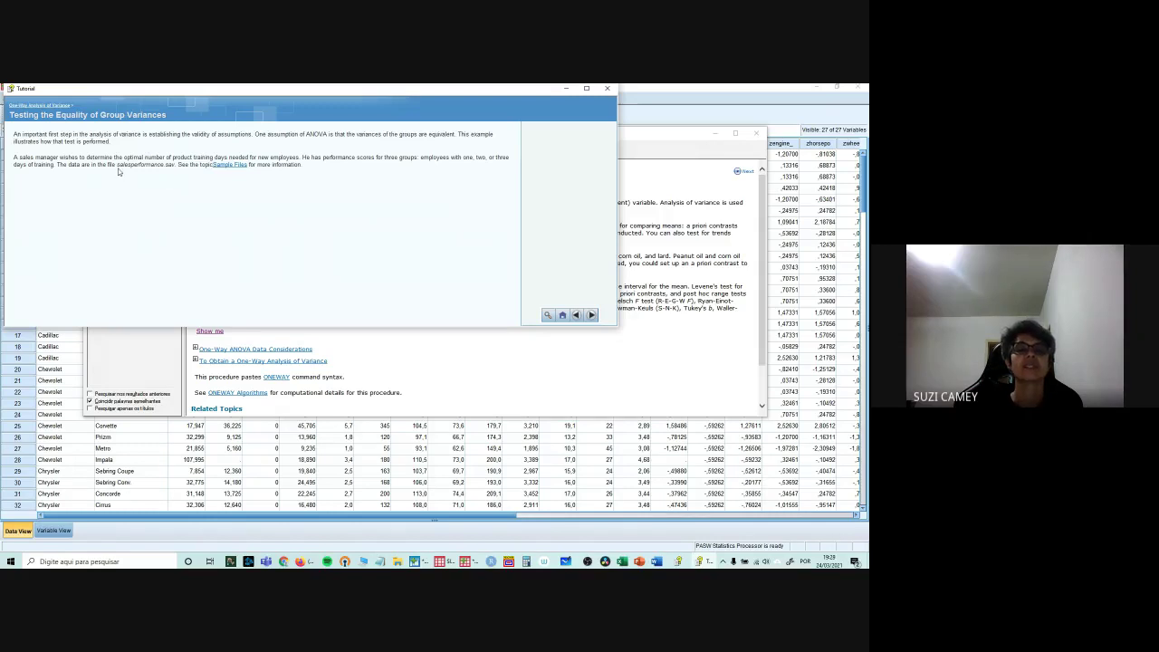
left_click(591, 315)
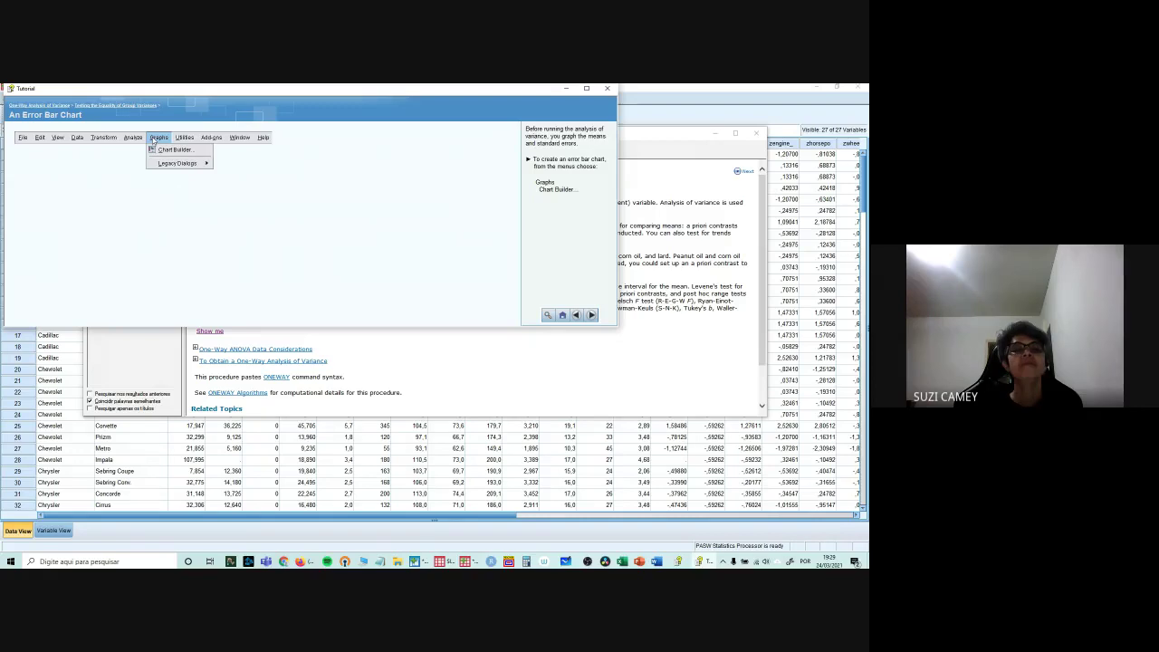
left_click(592, 315)
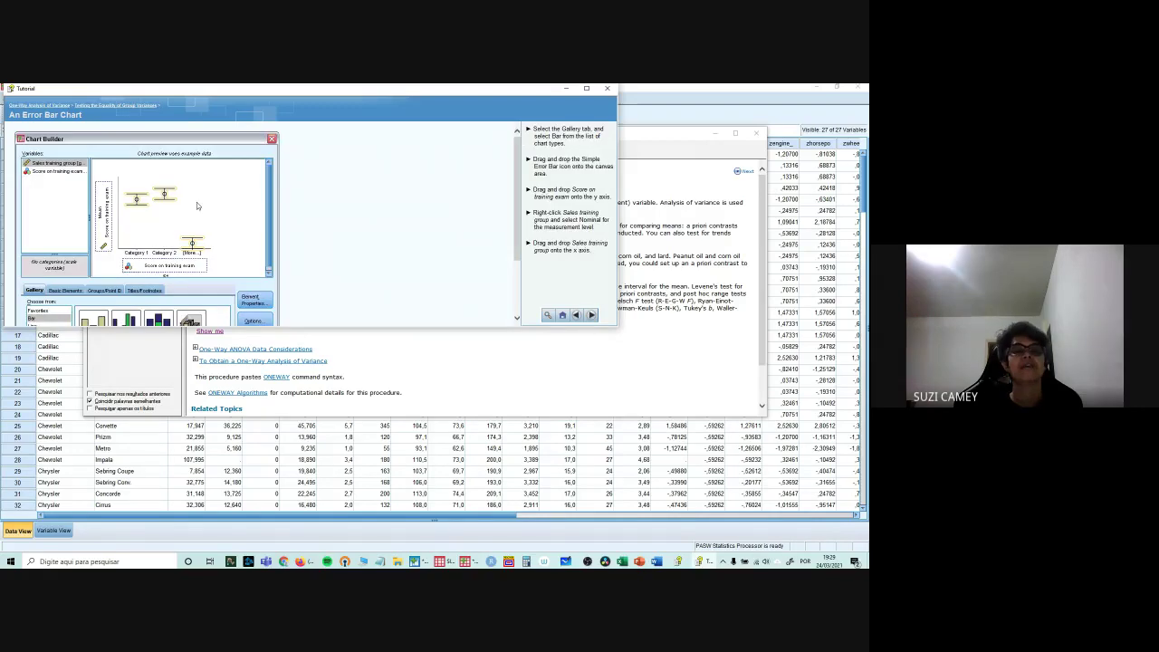
left_click(591, 315)
left_click(591, 315)
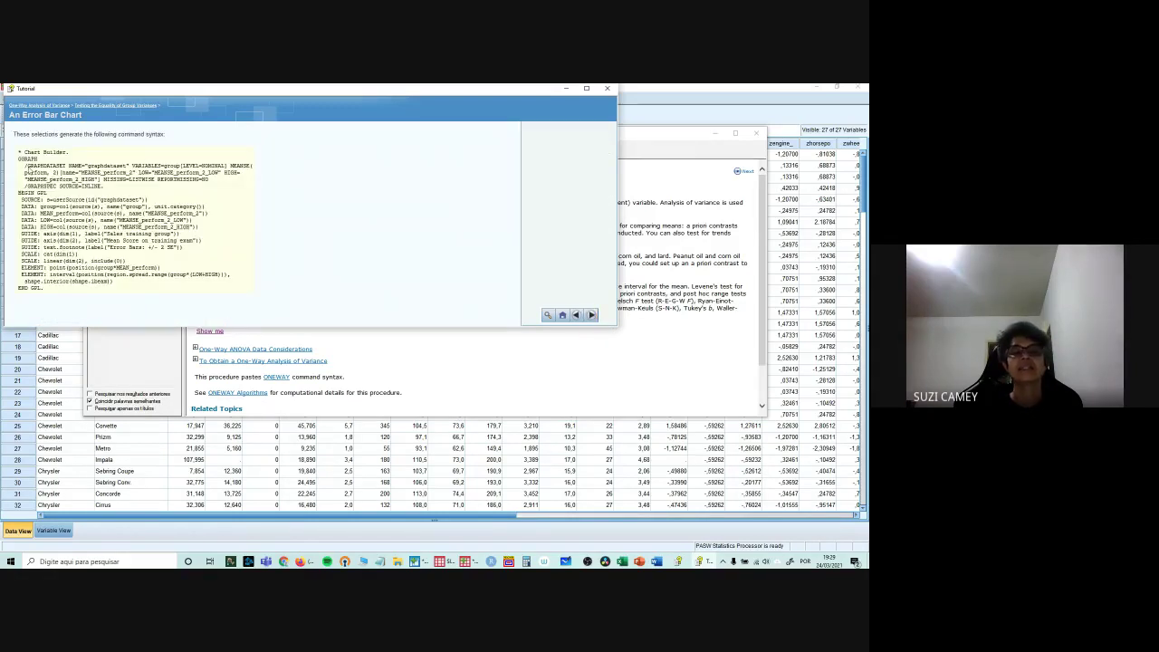
left_click(591, 315)
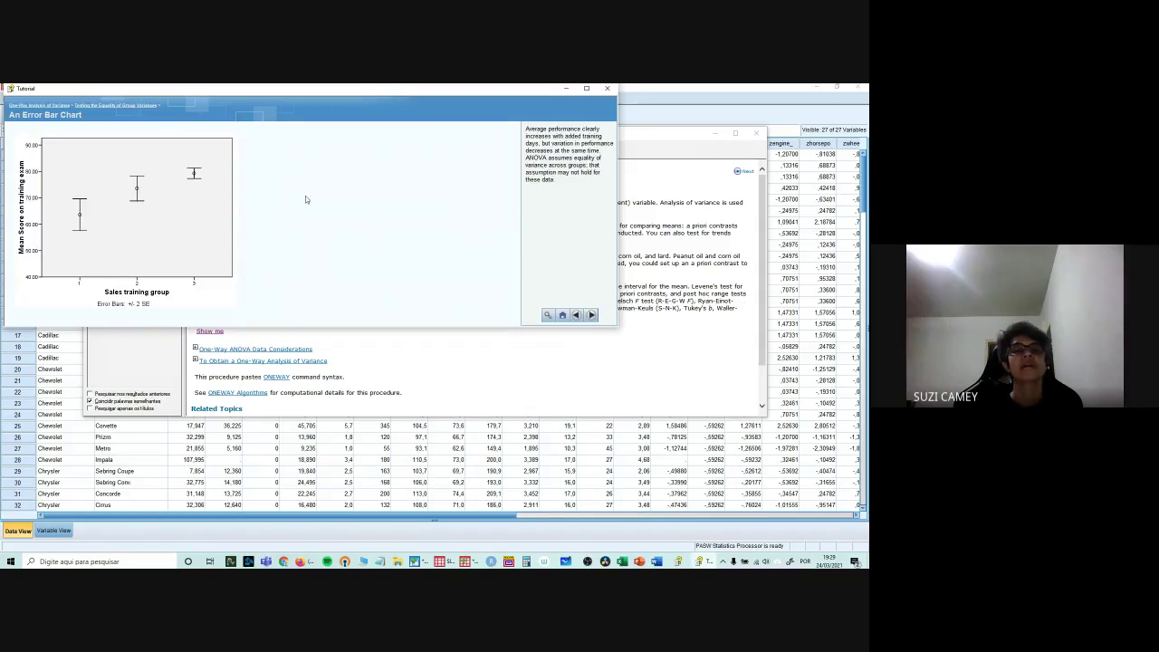
Step: Examine the tutorial's Running the Analysis, Descriptive Statistics and Levene Test Table pages, and close the tutorial and help windows
left_click(592, 315)
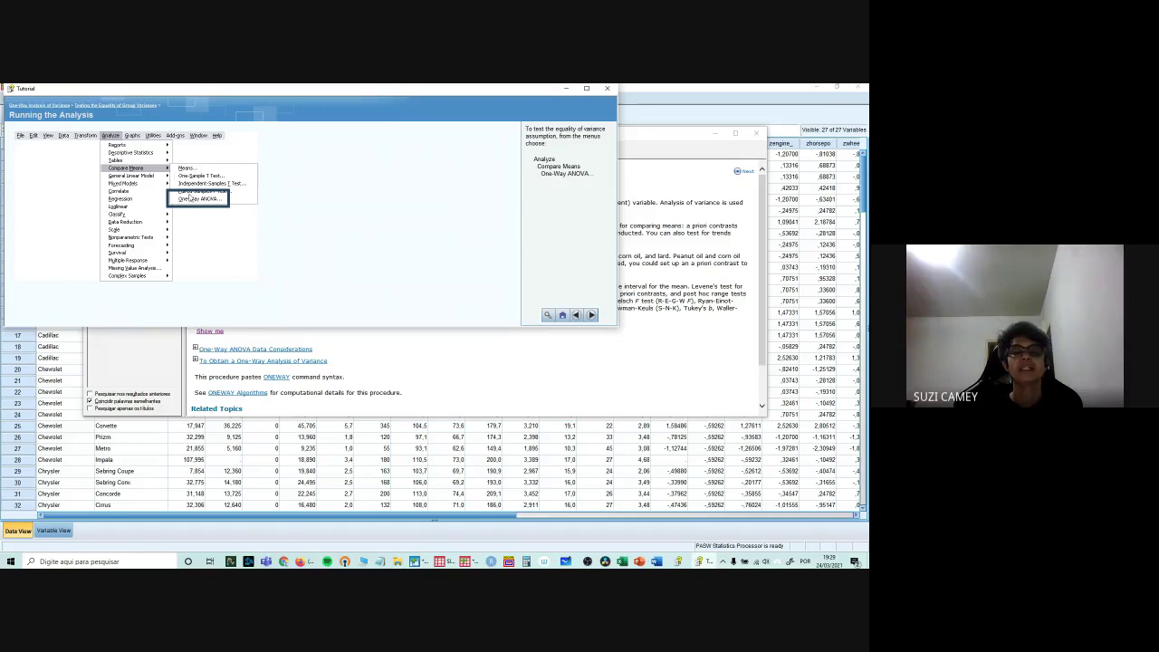
left_click(592, 316)
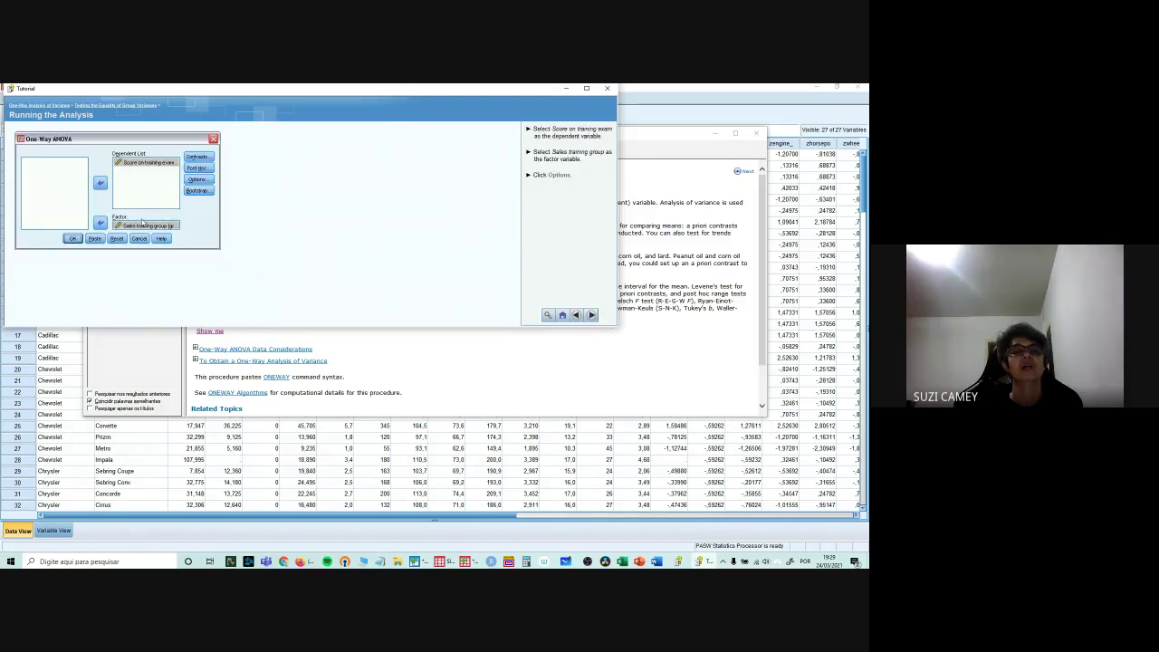
left_click(592, 315)
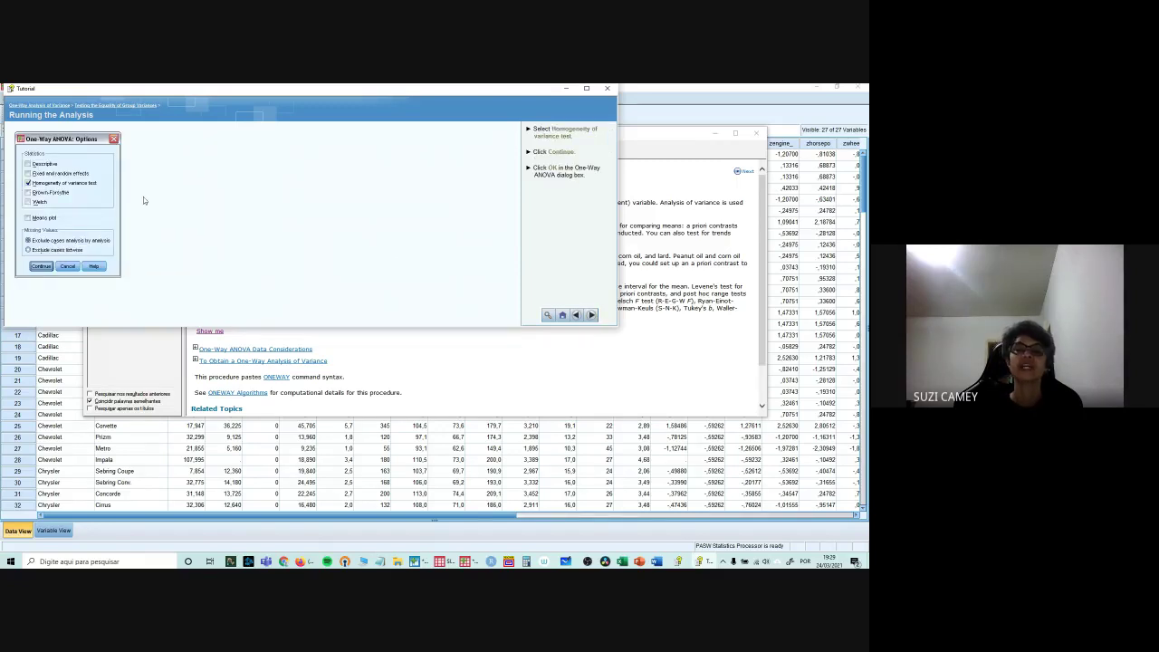
left_click(593, 315)
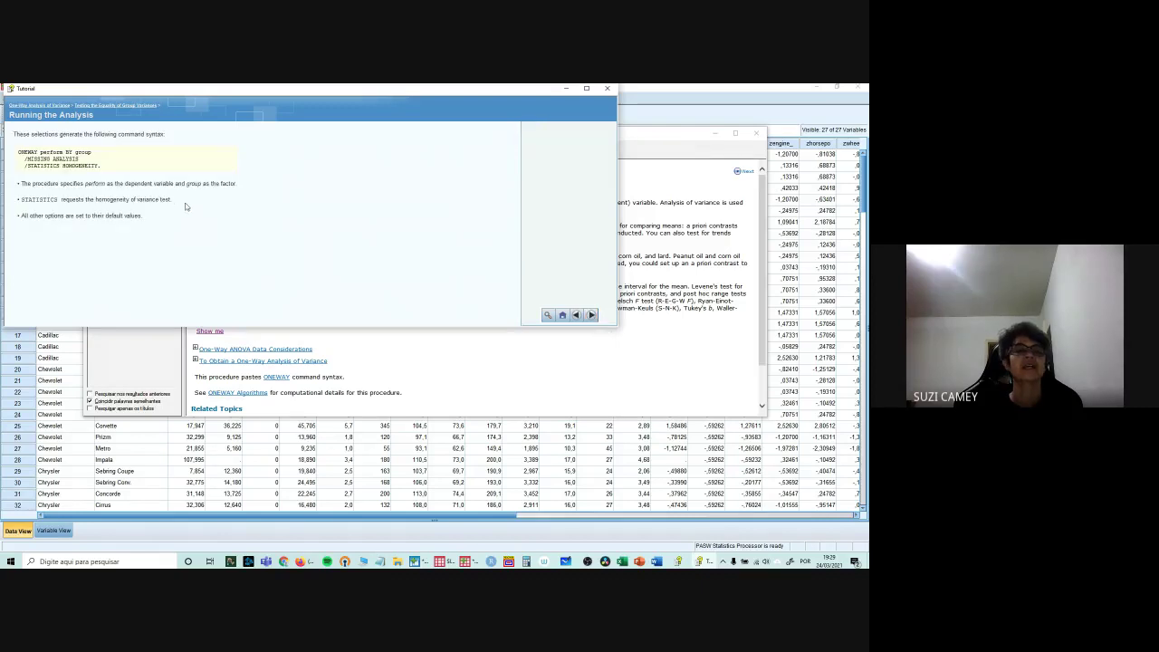
left_click(592, 315)
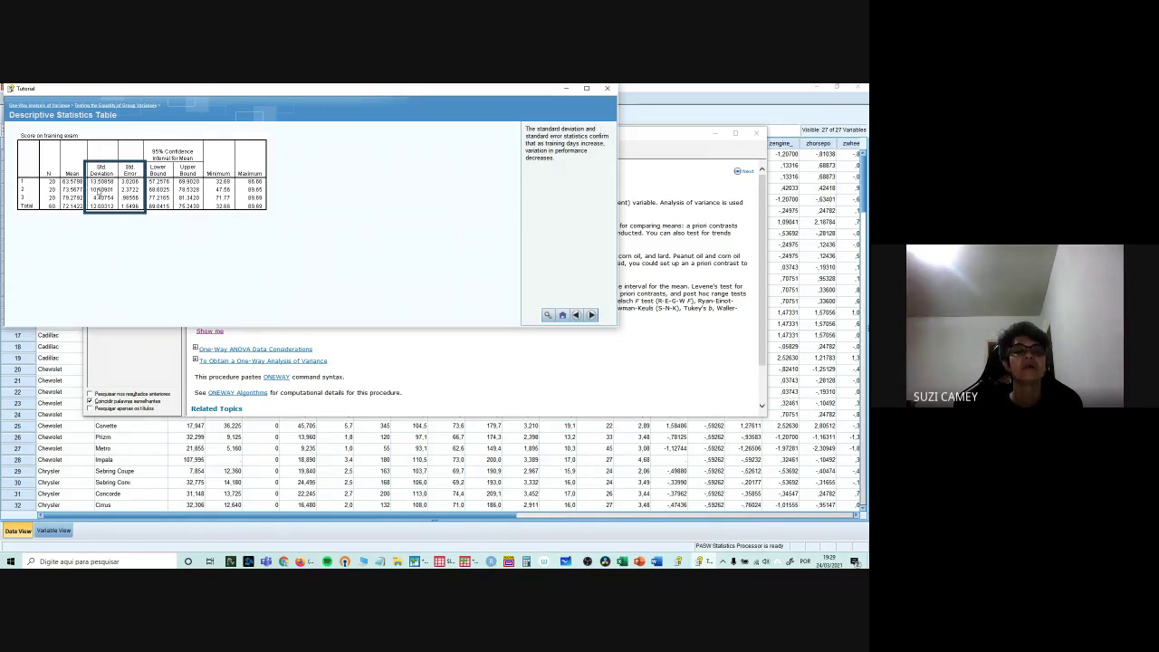
left_click(591, 315)
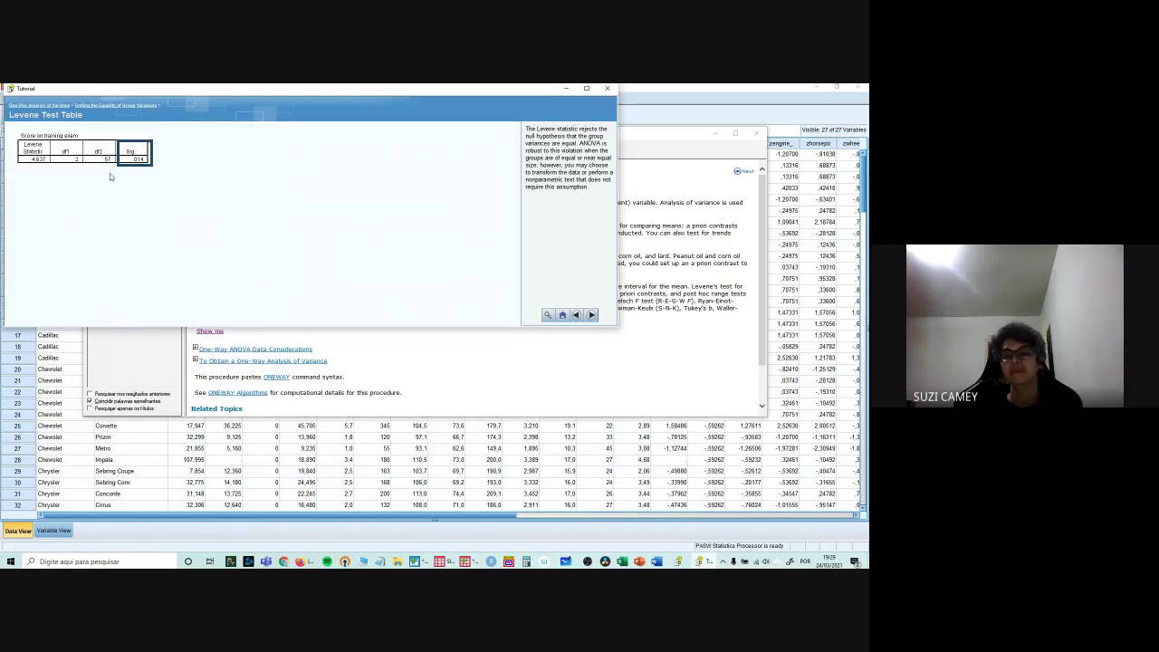
left_click(593, 315)
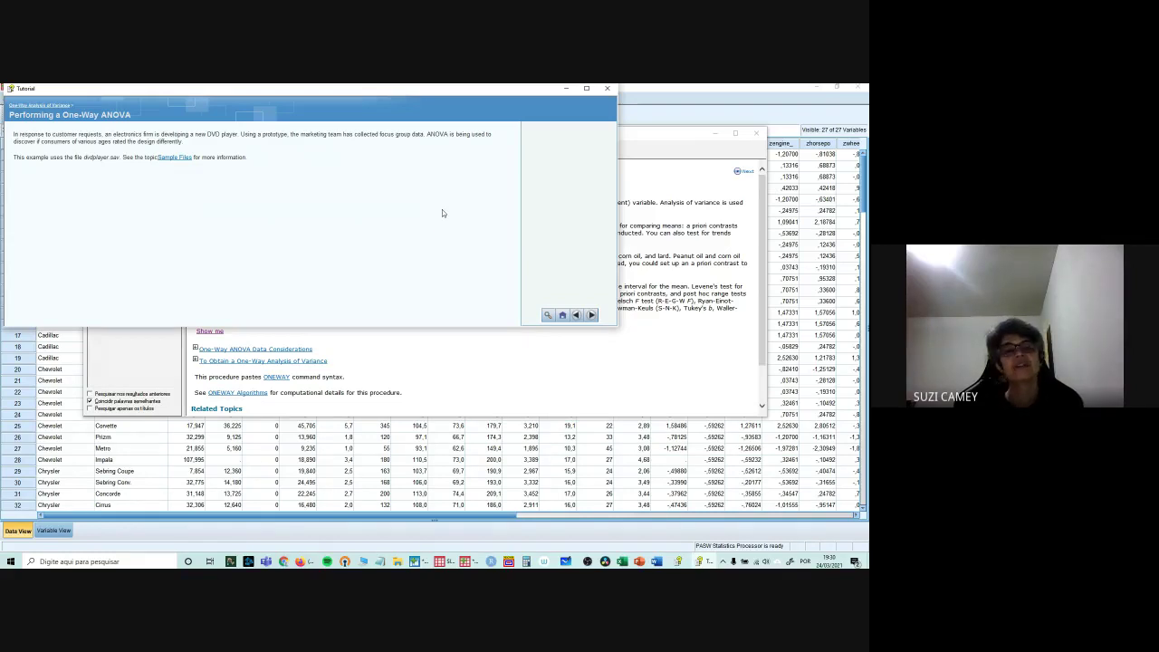
left_click(607, 91)
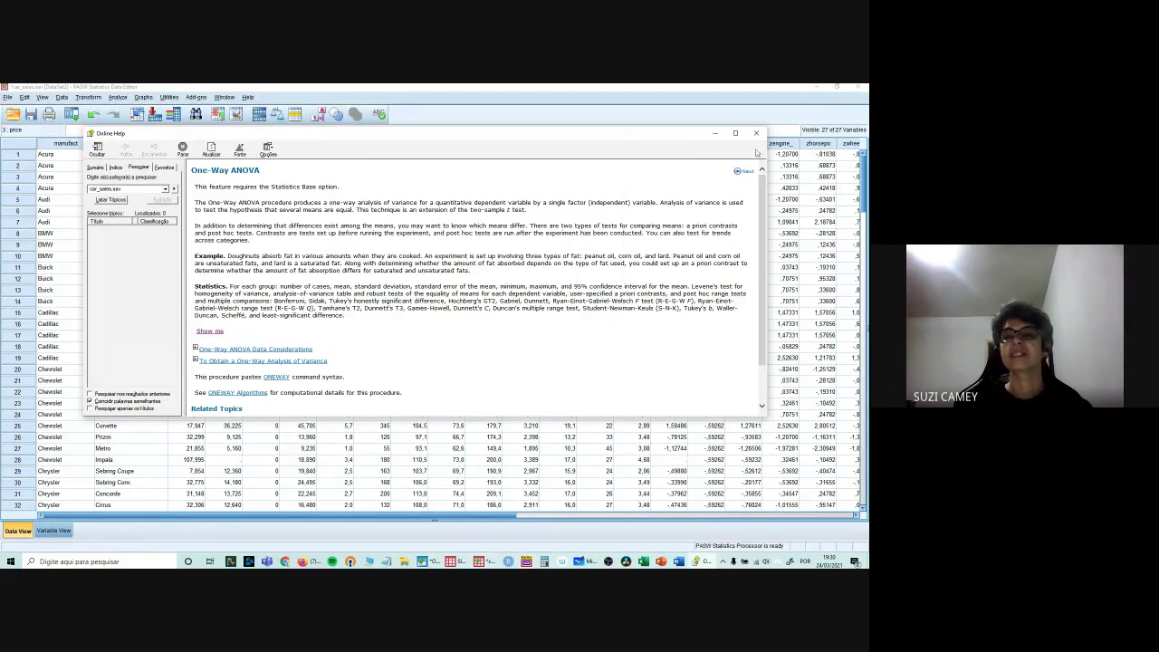
left_click(756, 134)
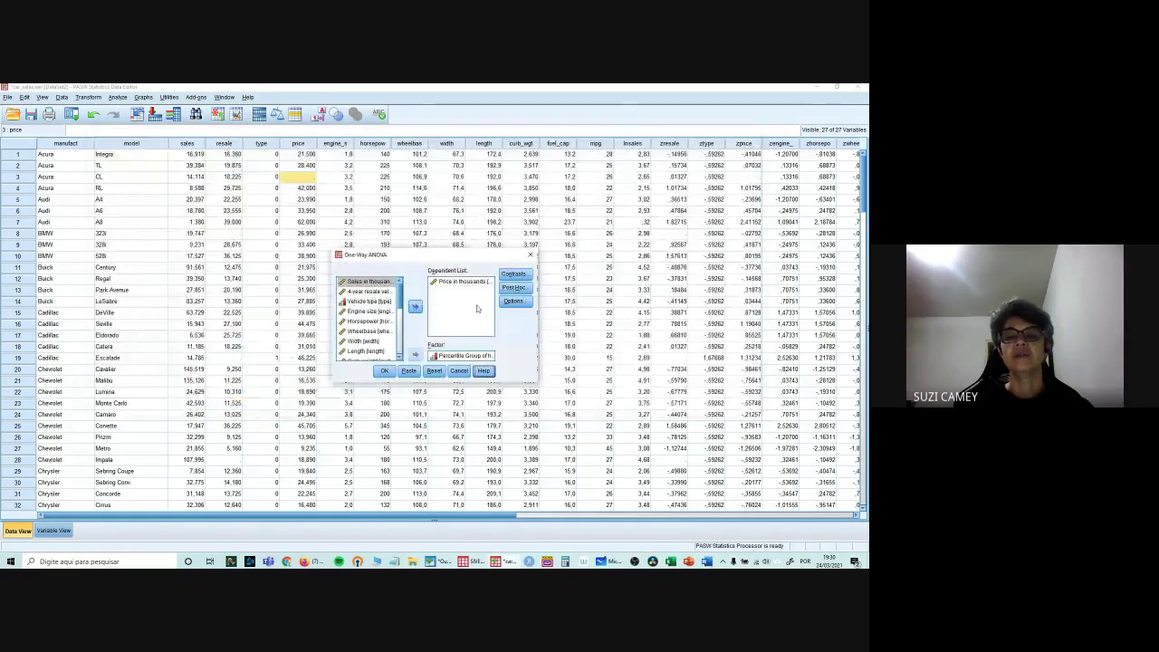
Step: Check that Brown-Forsythe and Welch are enabled in the options and run the One-Way ANOVA for Price in thousands
left_click(513, 300)
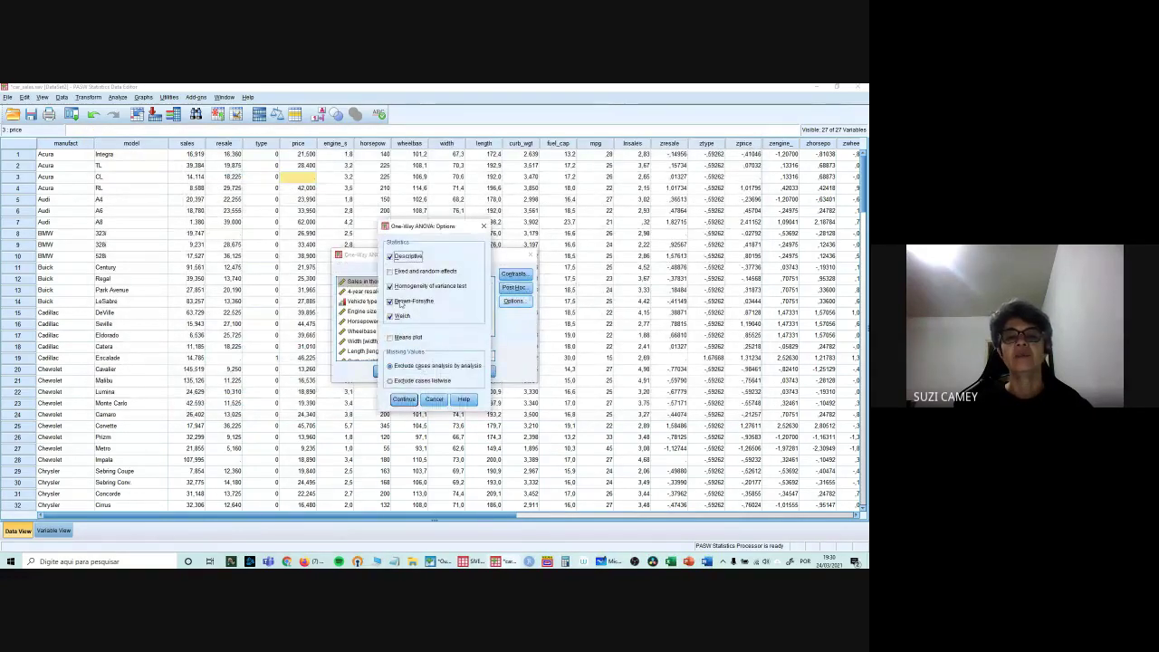
left_click(405, 400)
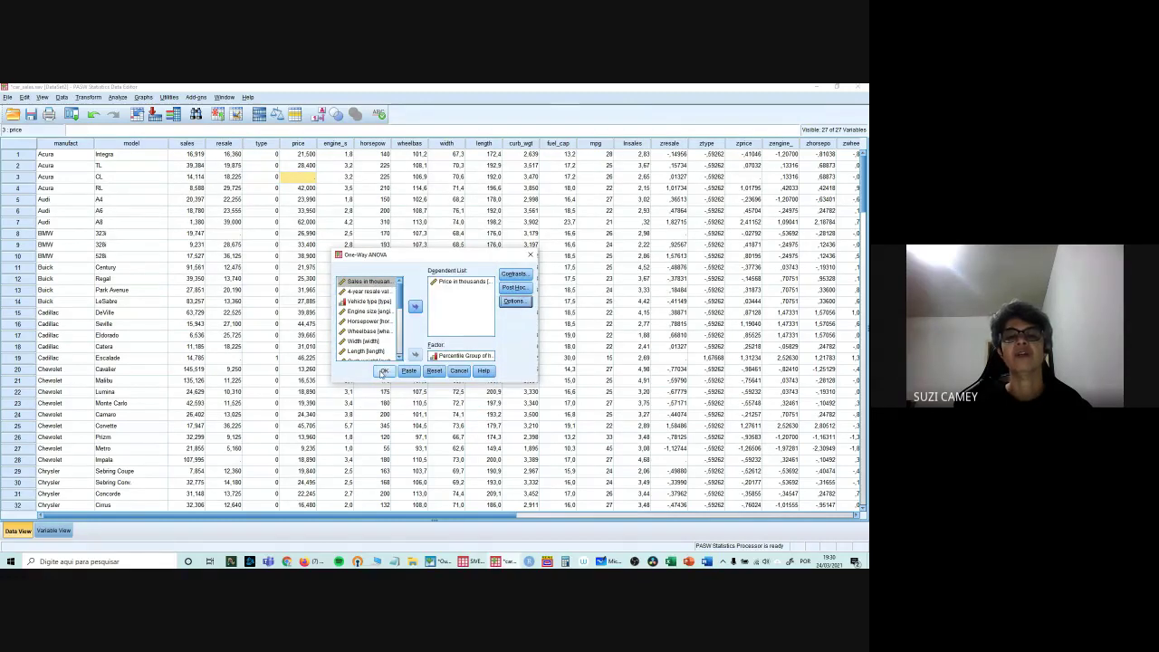
left_click(383, 372)
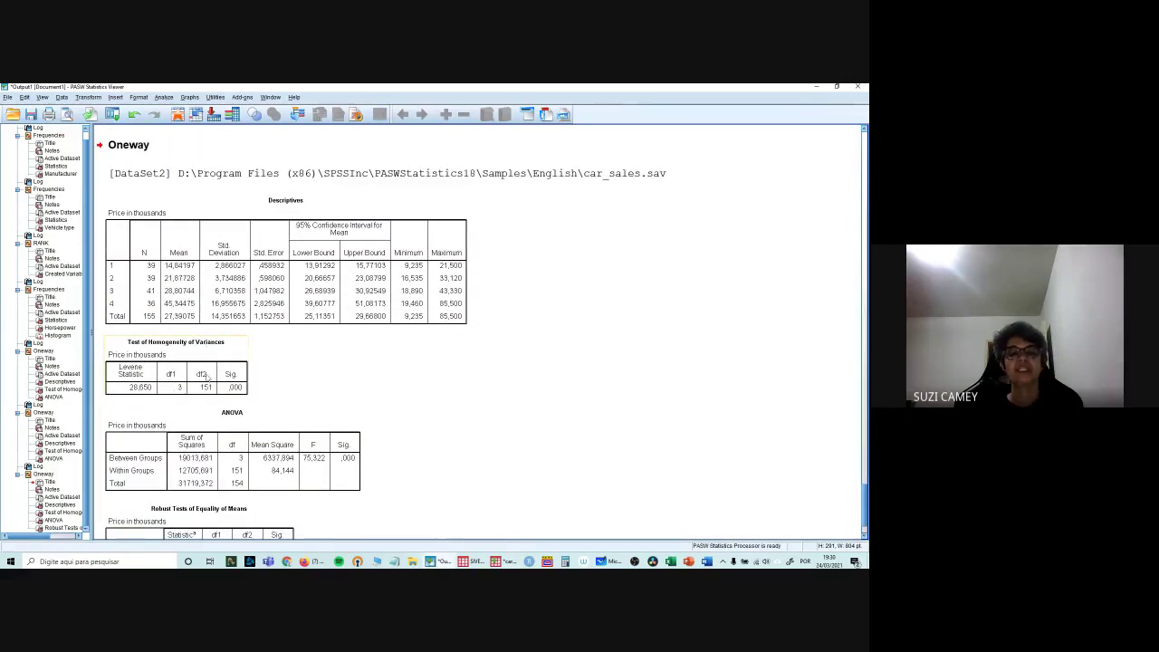
Step: Capture a screen snip of the Robust Tests of Equality of Means table in the new output
scroll(463, 397, "down", 2)
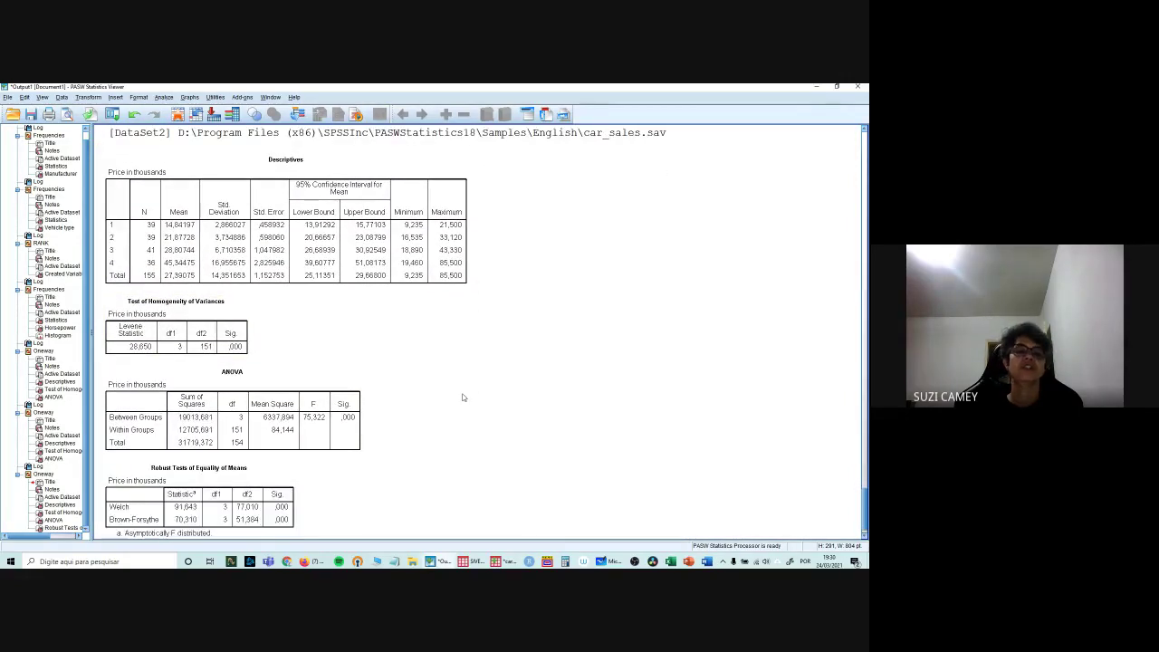
scroll(462, 397, "down", 1)
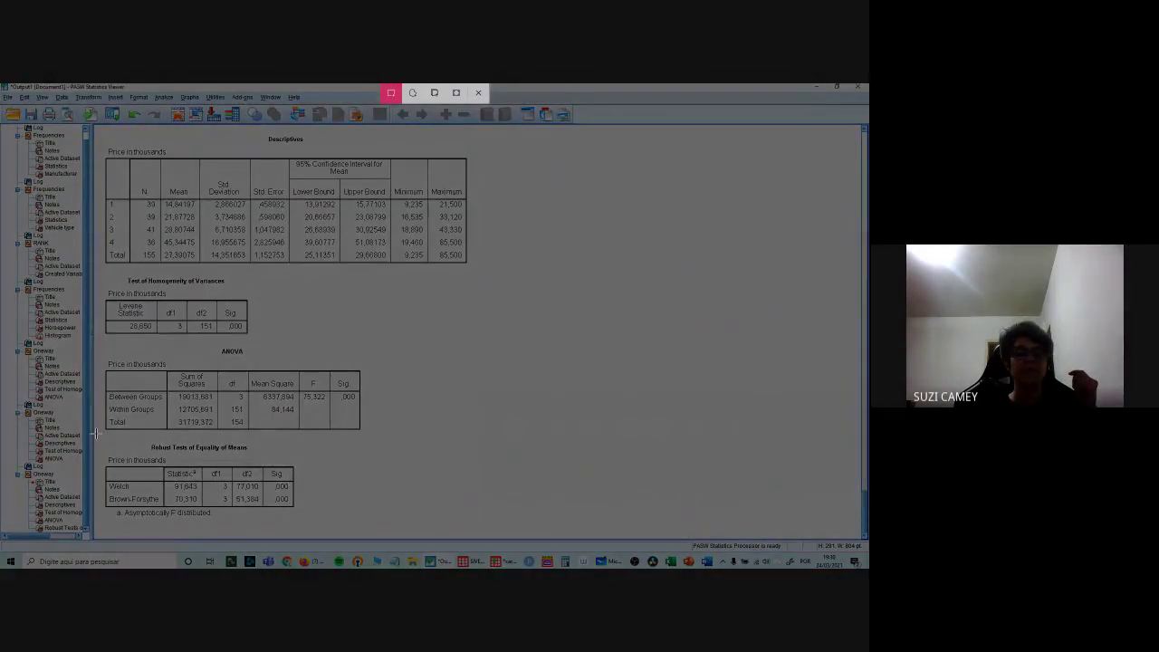
left_click_drag(96, 434, 311, 529)
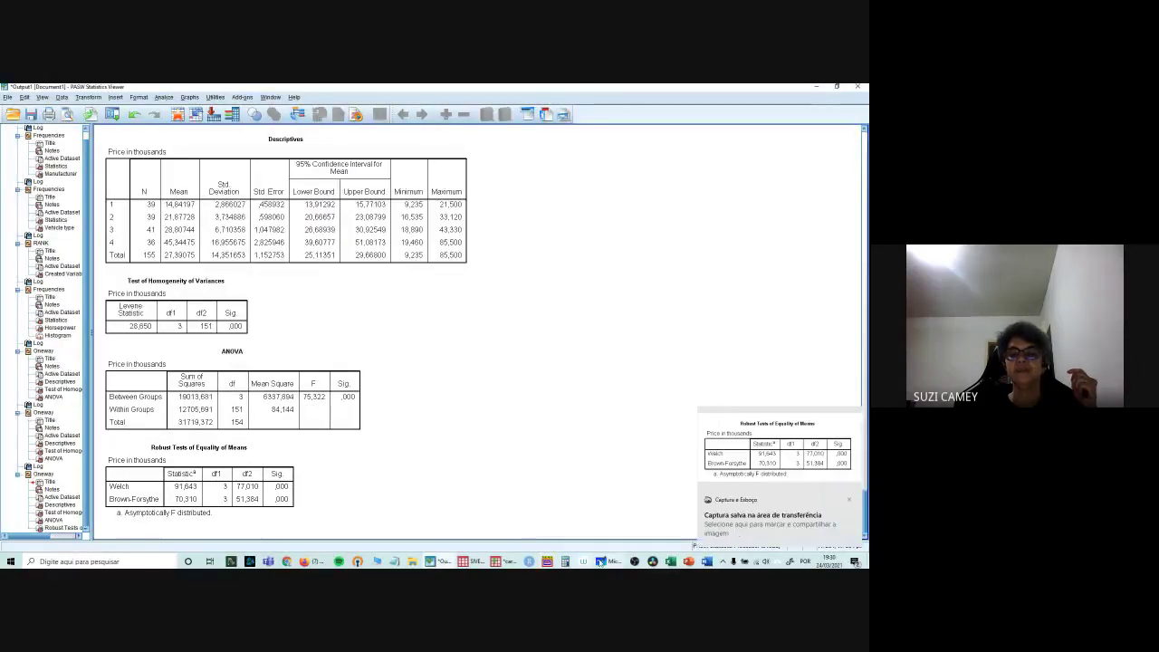
Step: Switch to Microsoft Whiteboard, paste the robust tests snip, enlarge it and place it below the price Levene table
left_click(585, 561)
key("ctrl+v")
left_click_drag(447, 352, 357, 391)
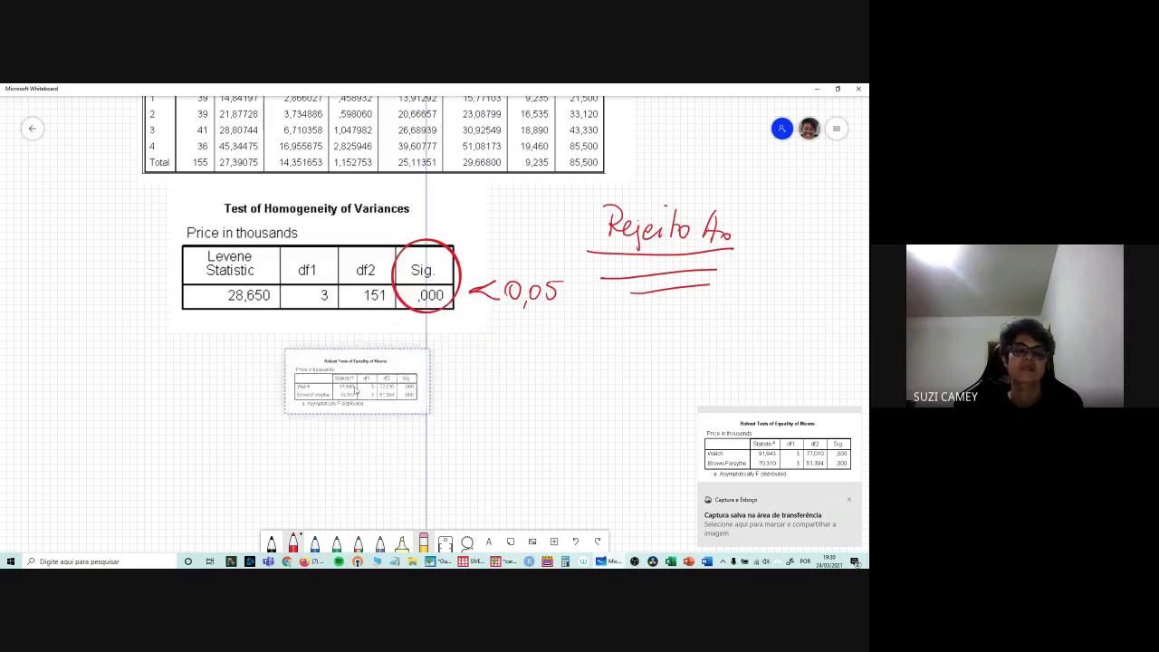
left_click_drag(429, 413, 552, 463)
left_click_drag(366, 374, 366, 414)
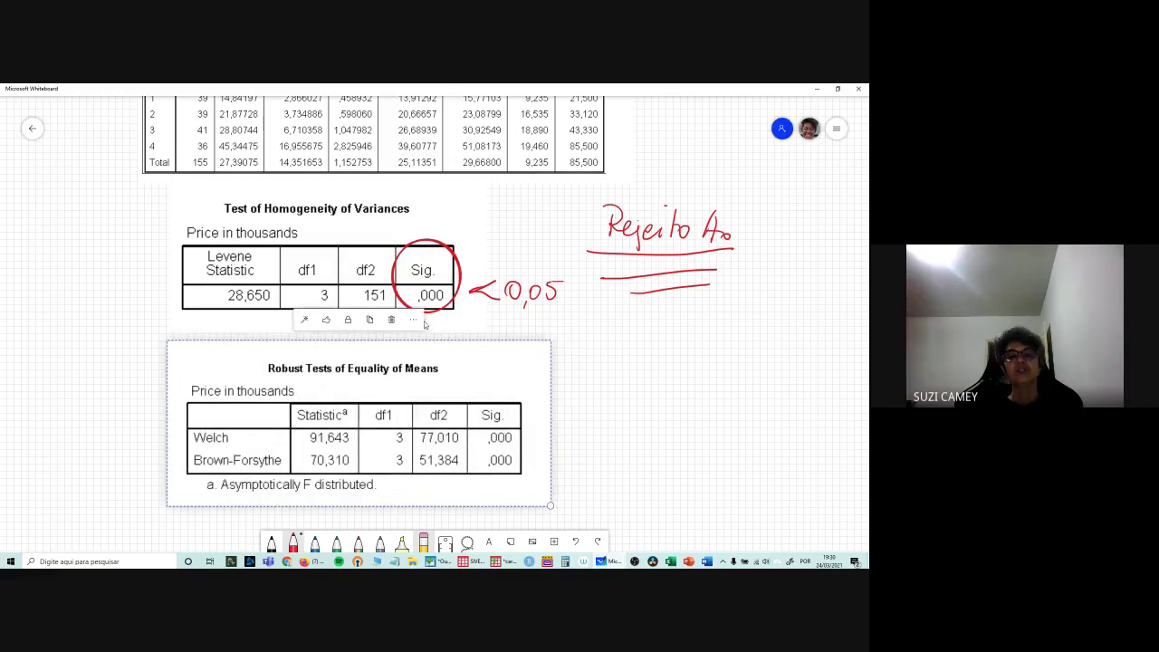
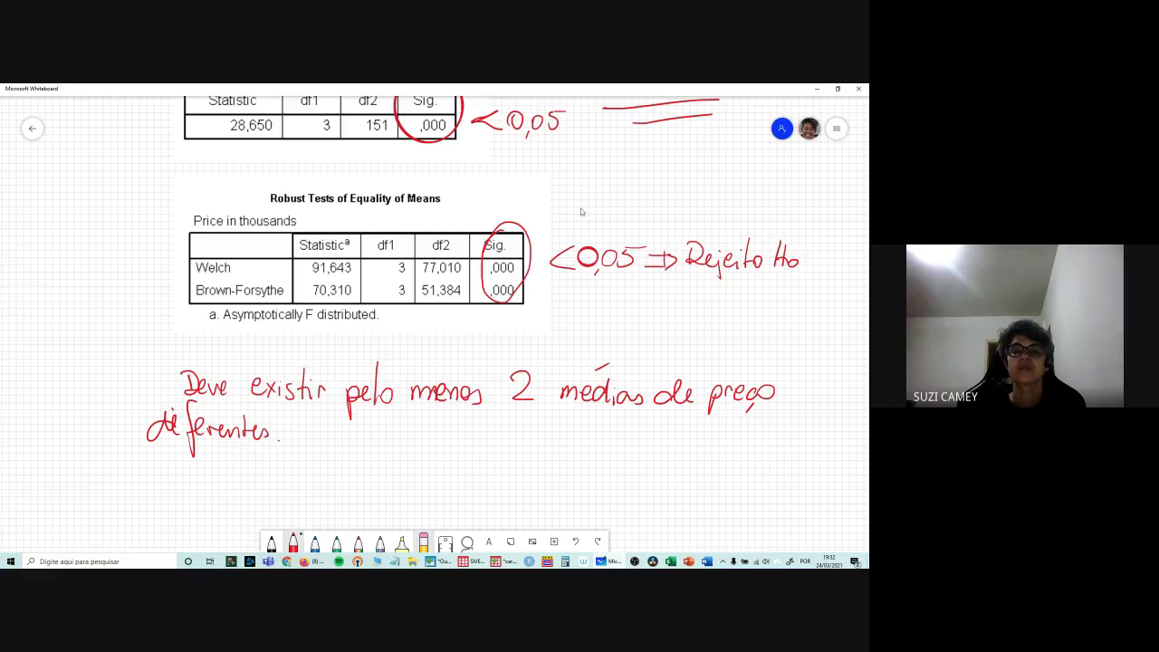
scroll(581, 211, "up", 10)
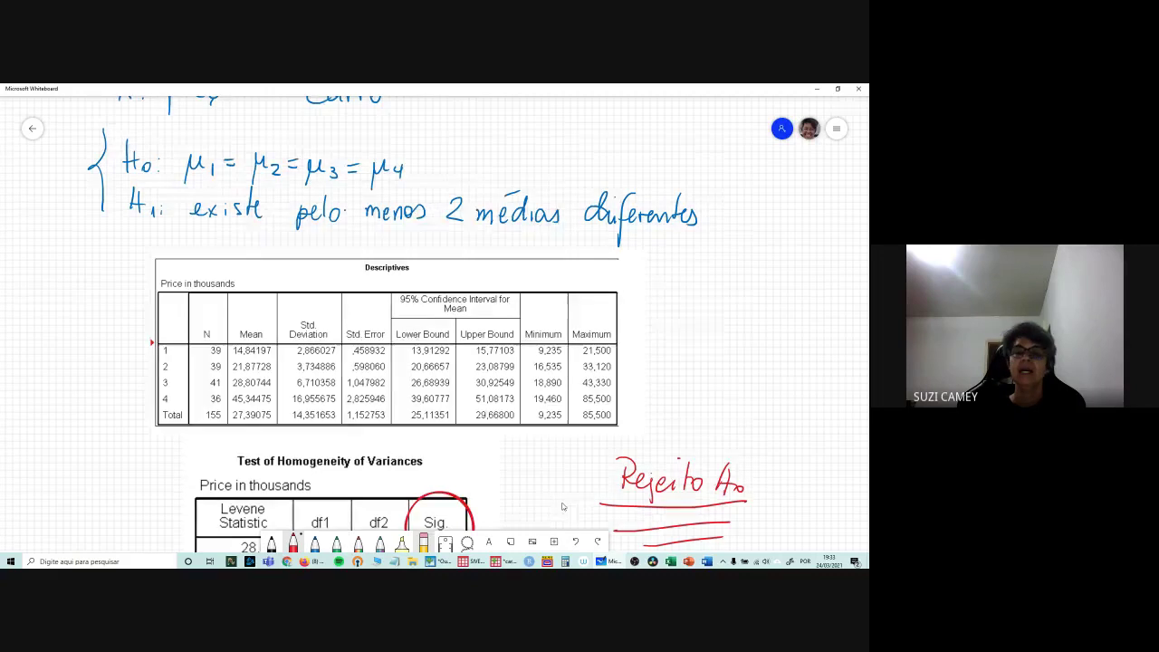
scroll(548, 489, "down", 3)
scroll(550, 477, "down", 3)
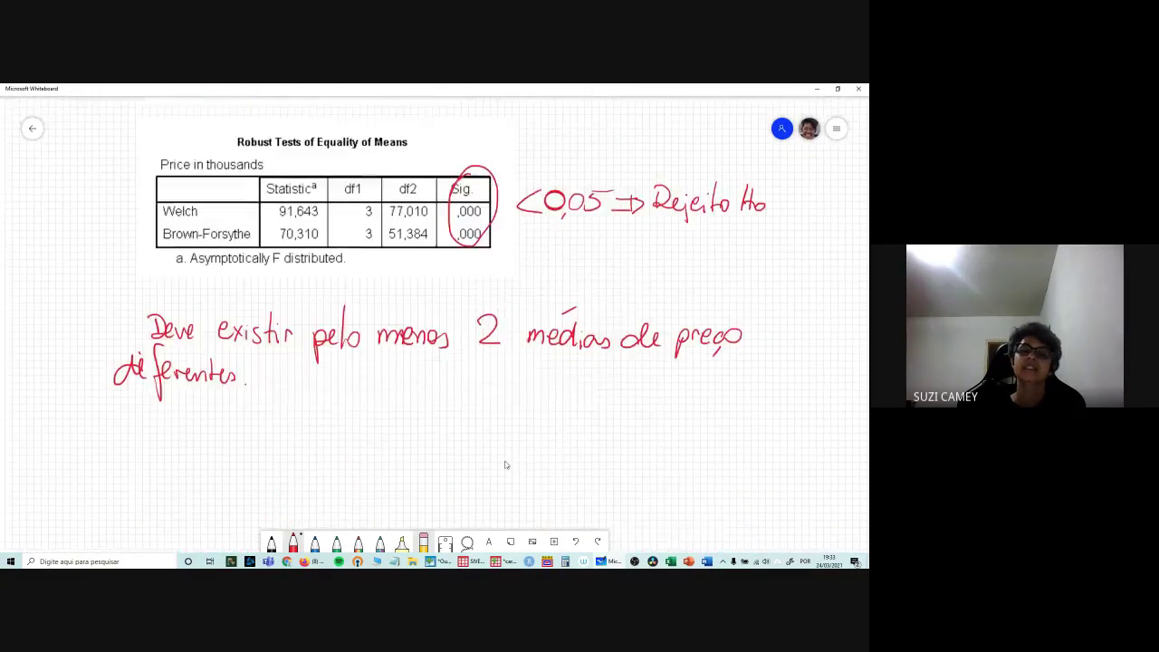
scroll(505, 434, "down", 1)
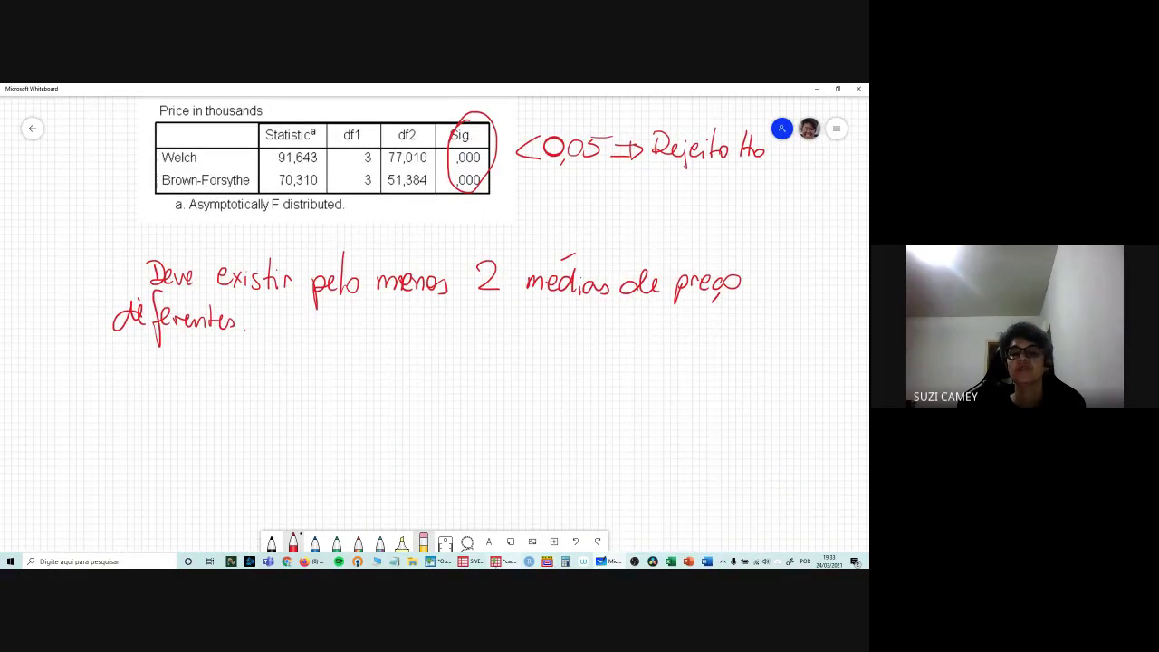
Step: Switch to the PASW Statistics Data Editor and open the post hoc settings of the One-Way ANOVA for Price in thousands
key("alt+Tab")
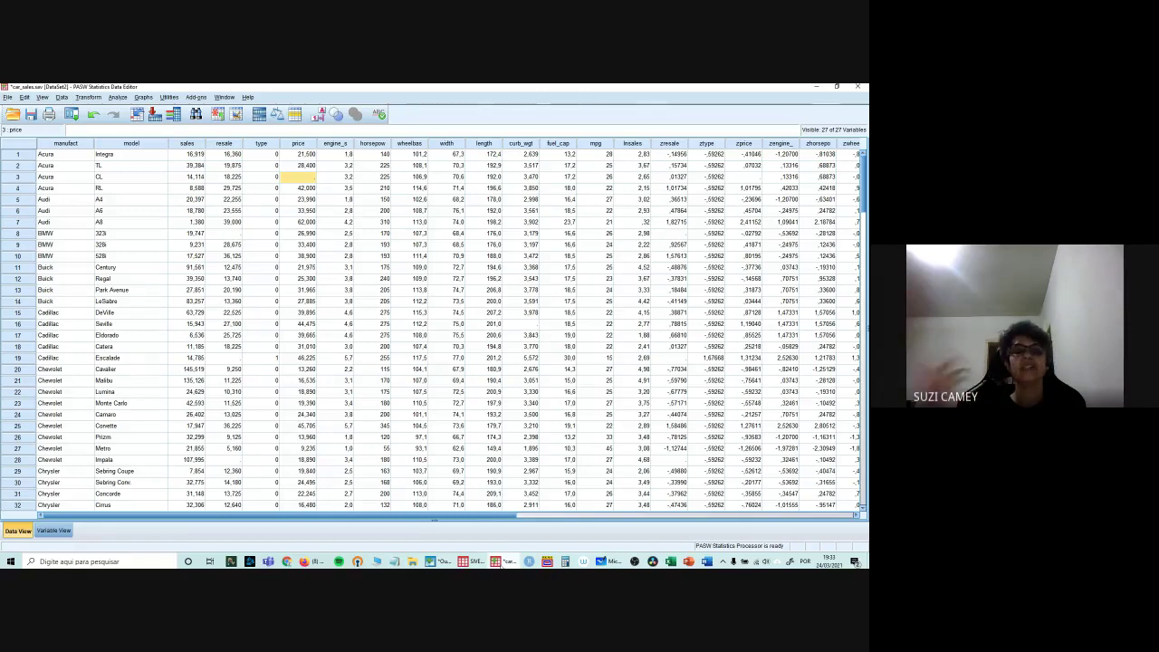
left_click(69, 115)
left_click(95, 134)
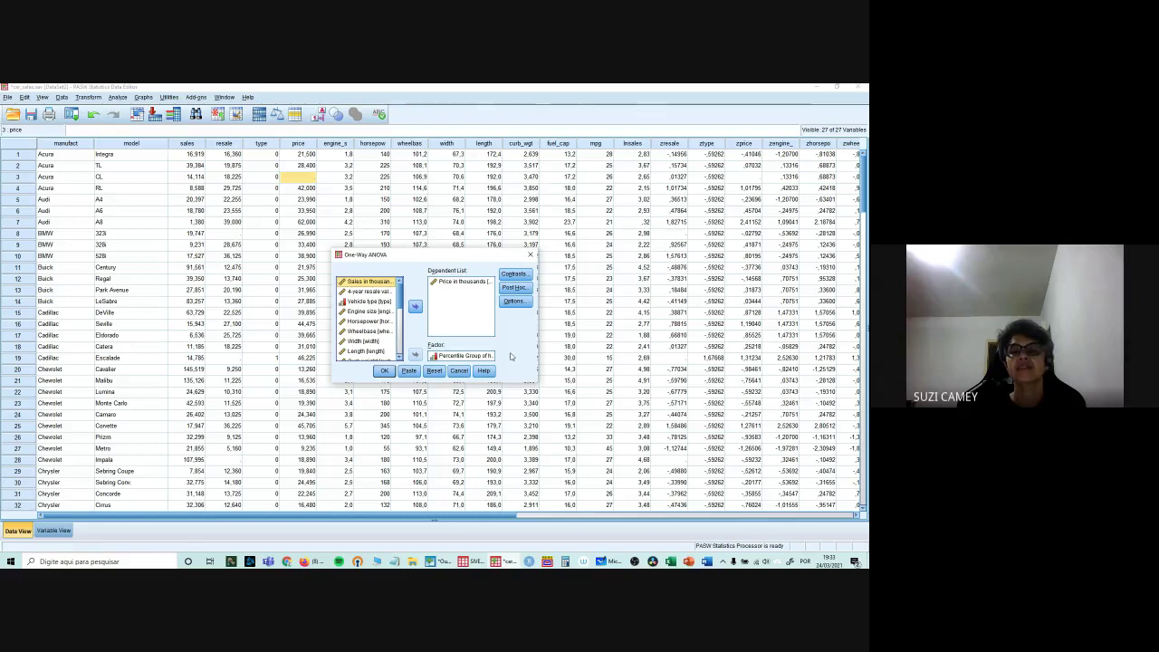
left_click(514, 288)
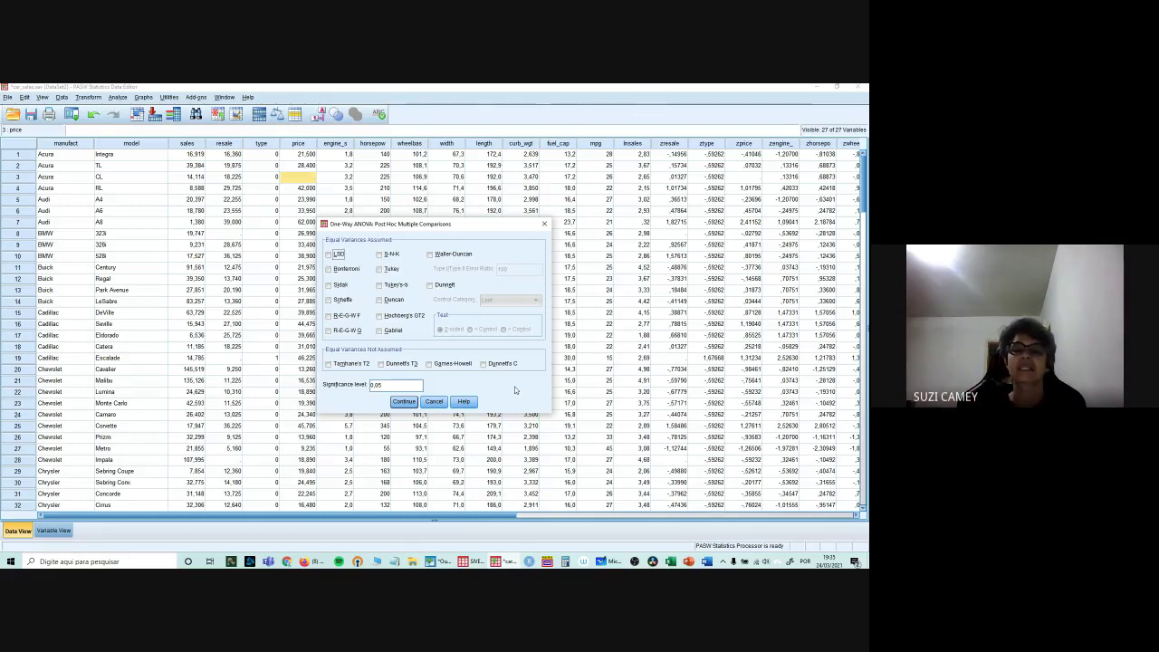
Step: Examine the help details on post hoc tests that do not assume equal variances, and close the help window
left_click(464, 402)
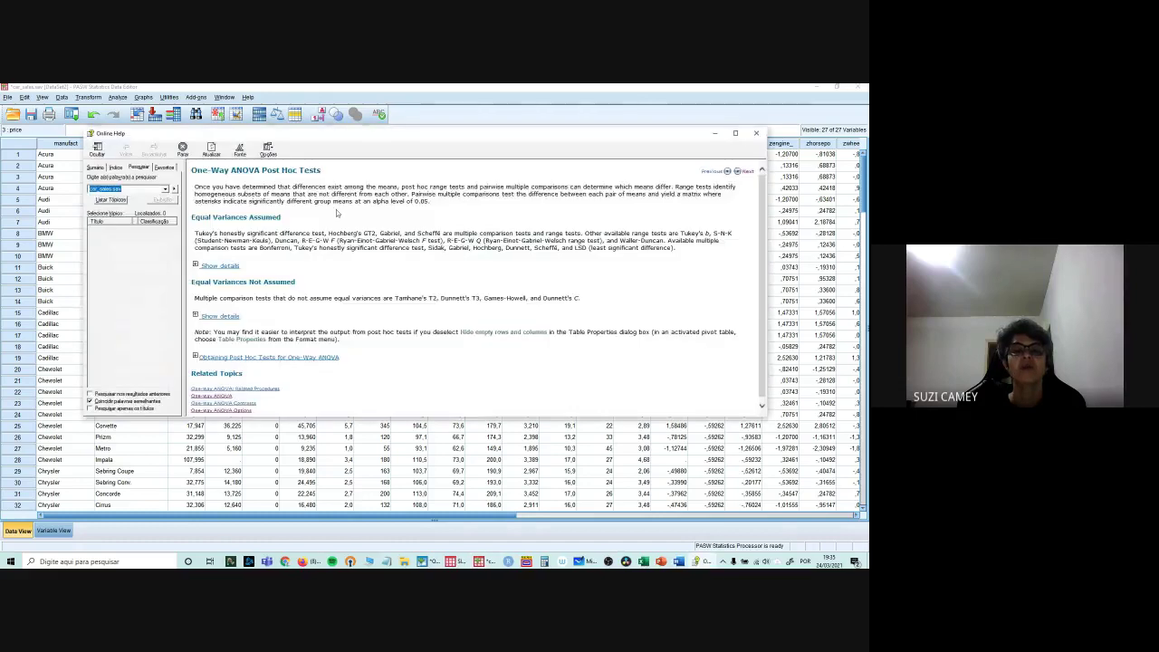
left_click(196, 317)
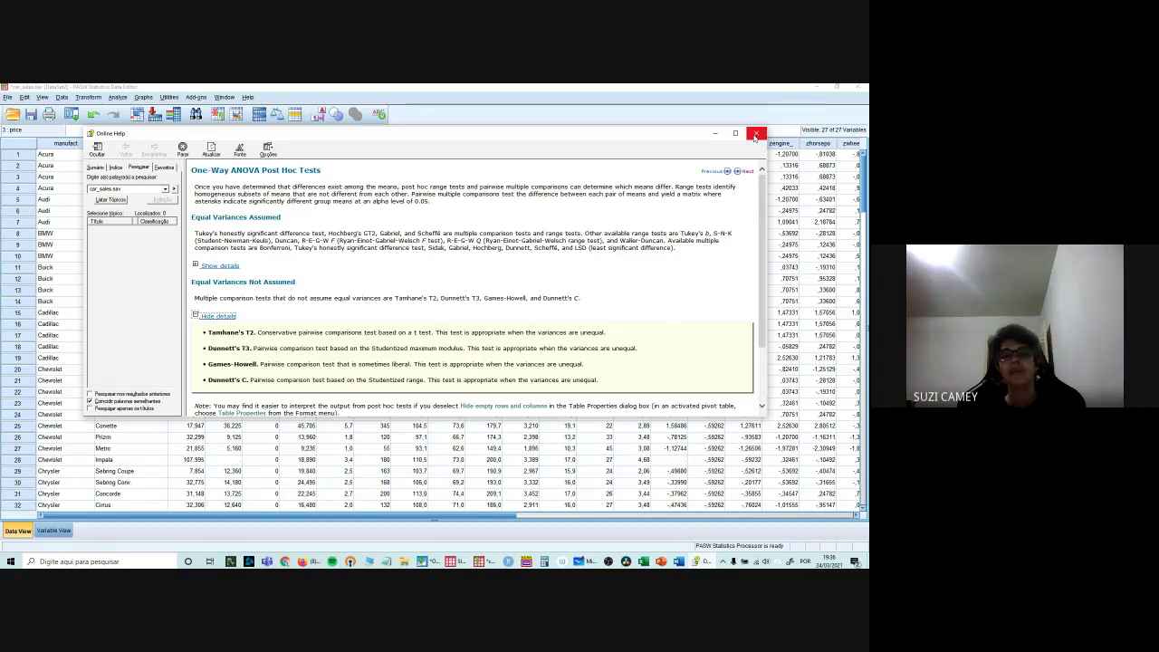
left_click(755, 134)
Step: Enable the Tamhane's T2 and Games-Howell post hoc tests
left_click(330, 363)
left_click(430, 363)
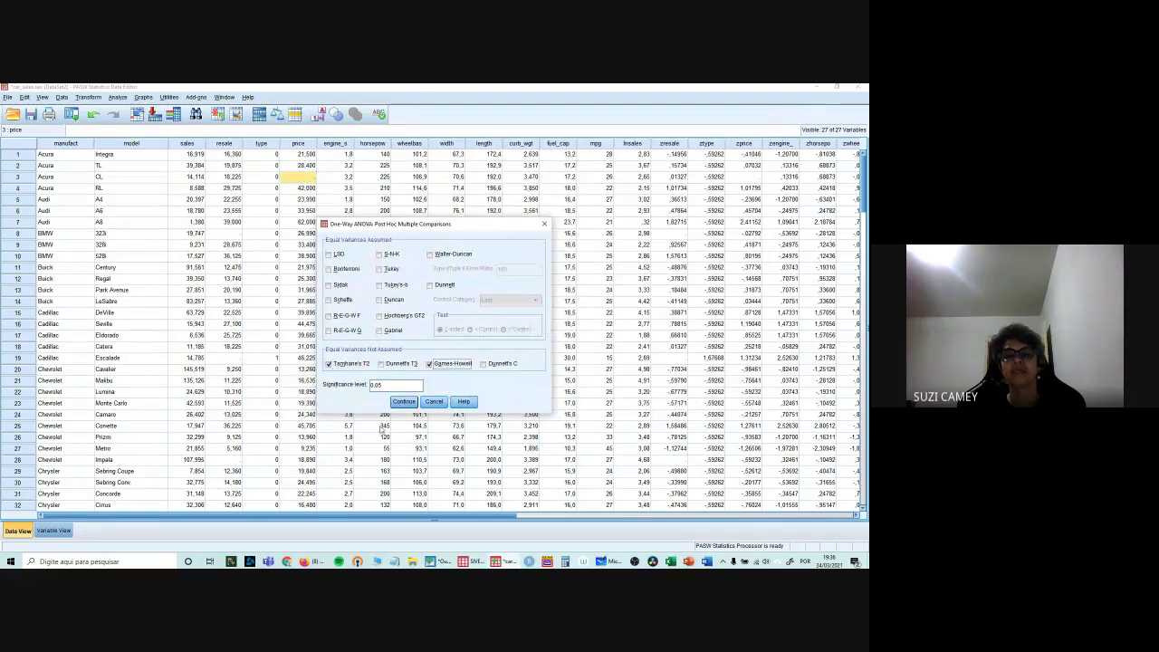
left_click(403, 401)
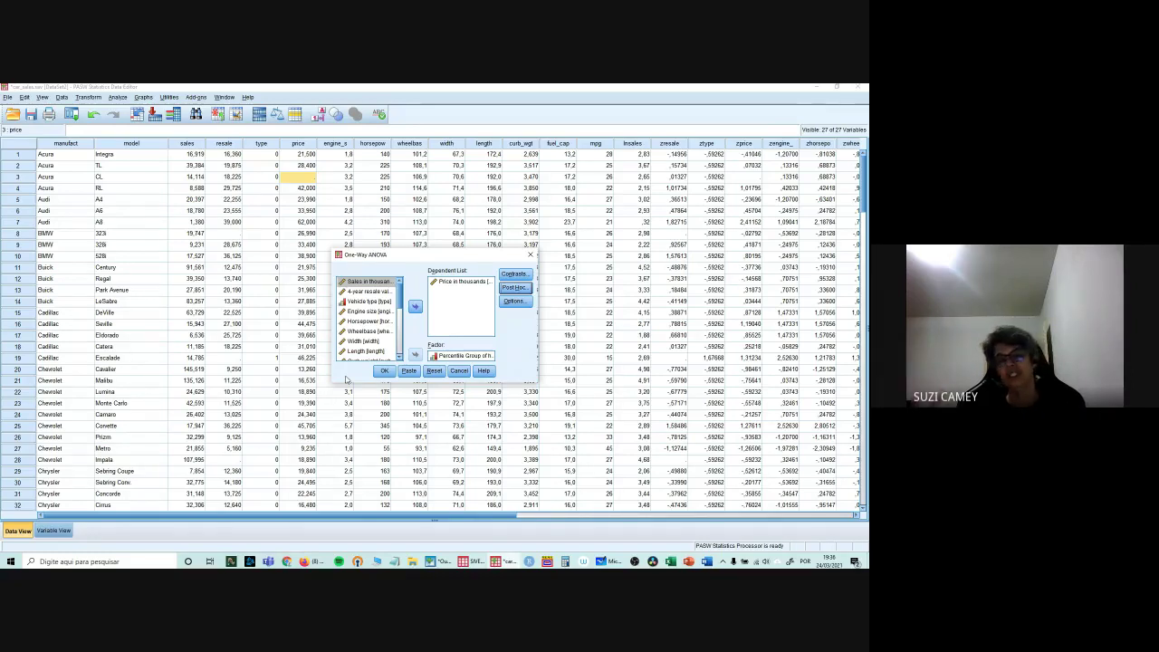
left_click(514, 287)
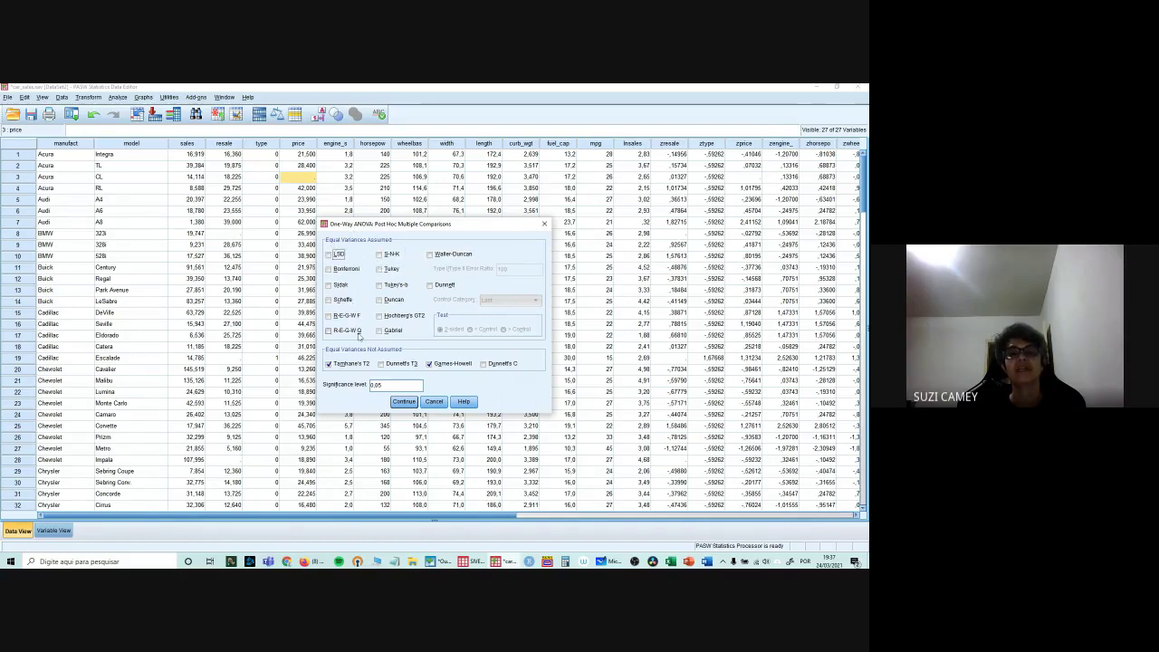
left_click(381, 271)
left_click(330, 255)
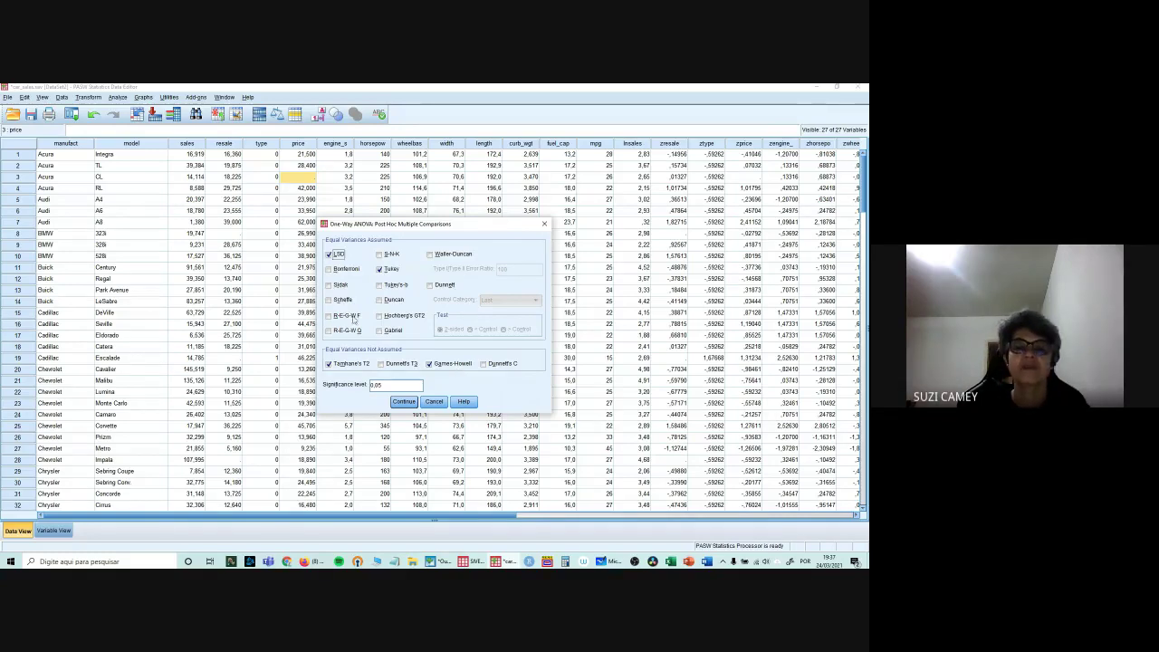
left_click(330, 254)
left_click(403, 401)
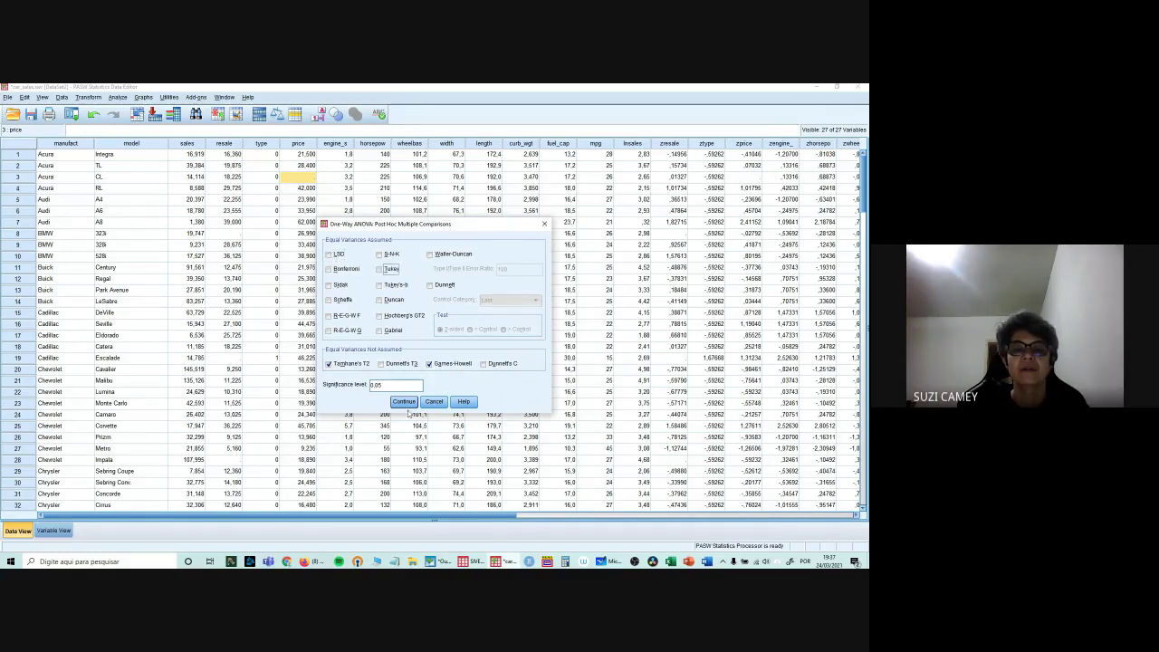
Step: Run the One-Way ANOVA and capture a screen snip of the whole post hoc Multiple Comparisons table in the output
left_click(382, 372)
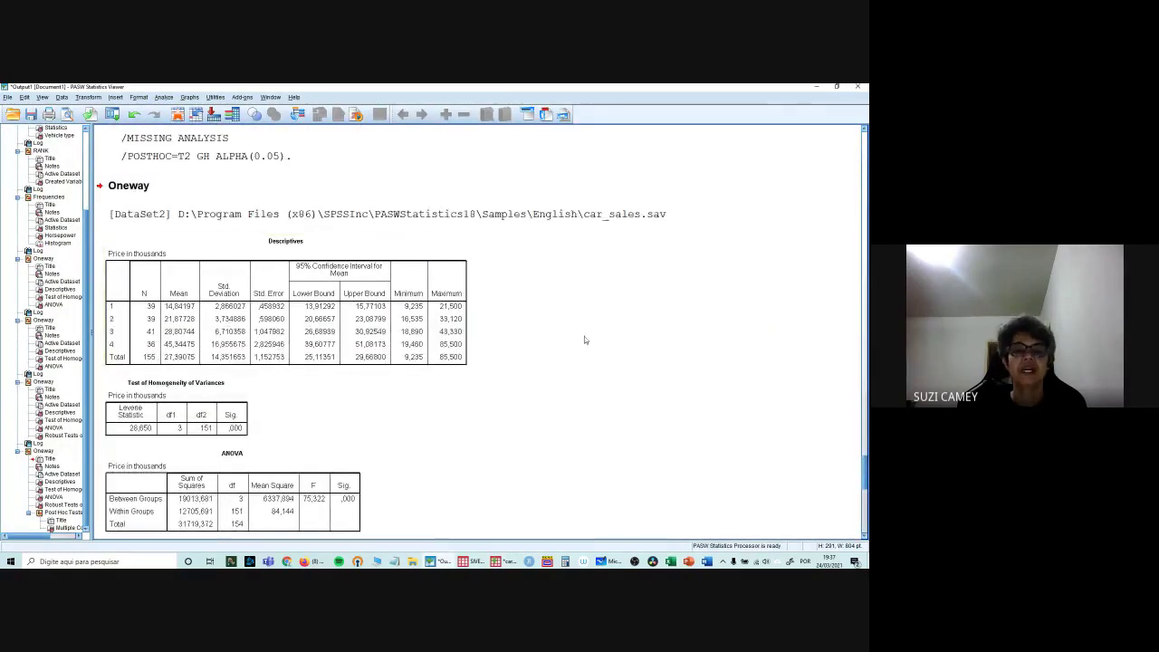
scroll(584, 334, "down", 2)
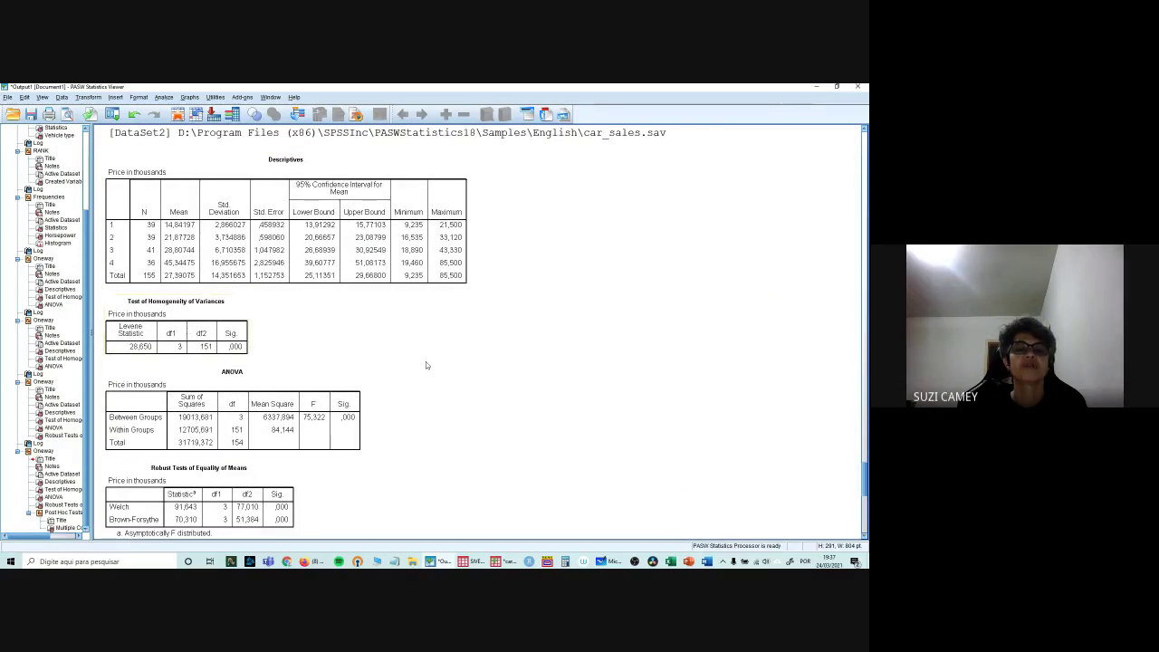
scroll(426, 362, "down", 3)
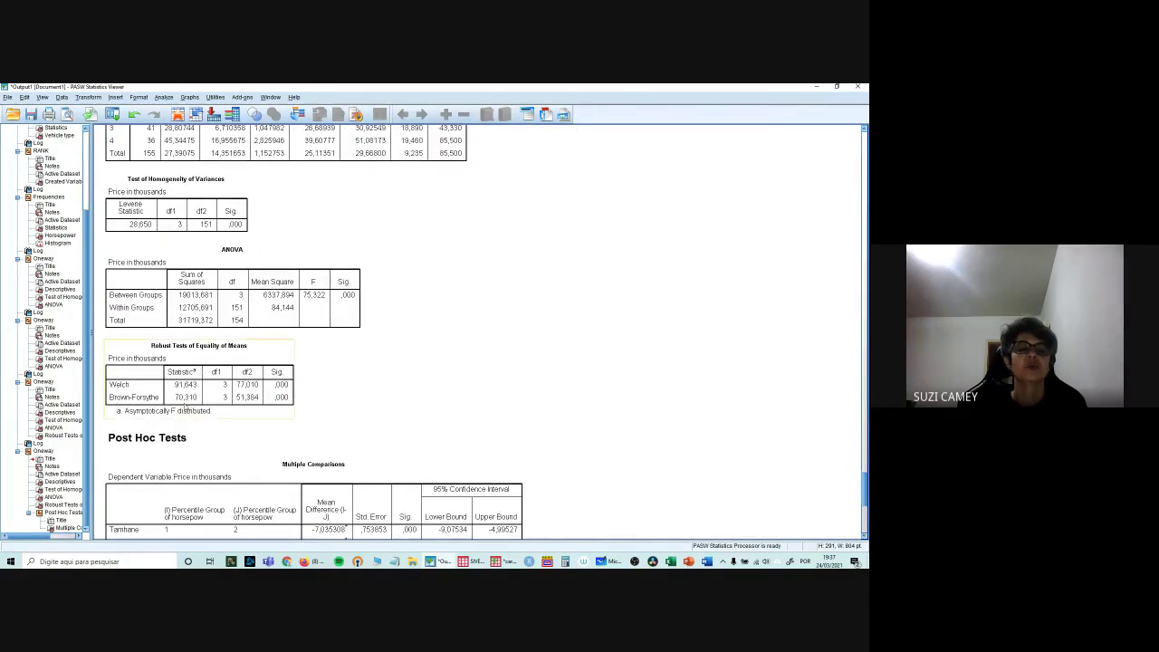
scroll(585, 331, "down", 4)
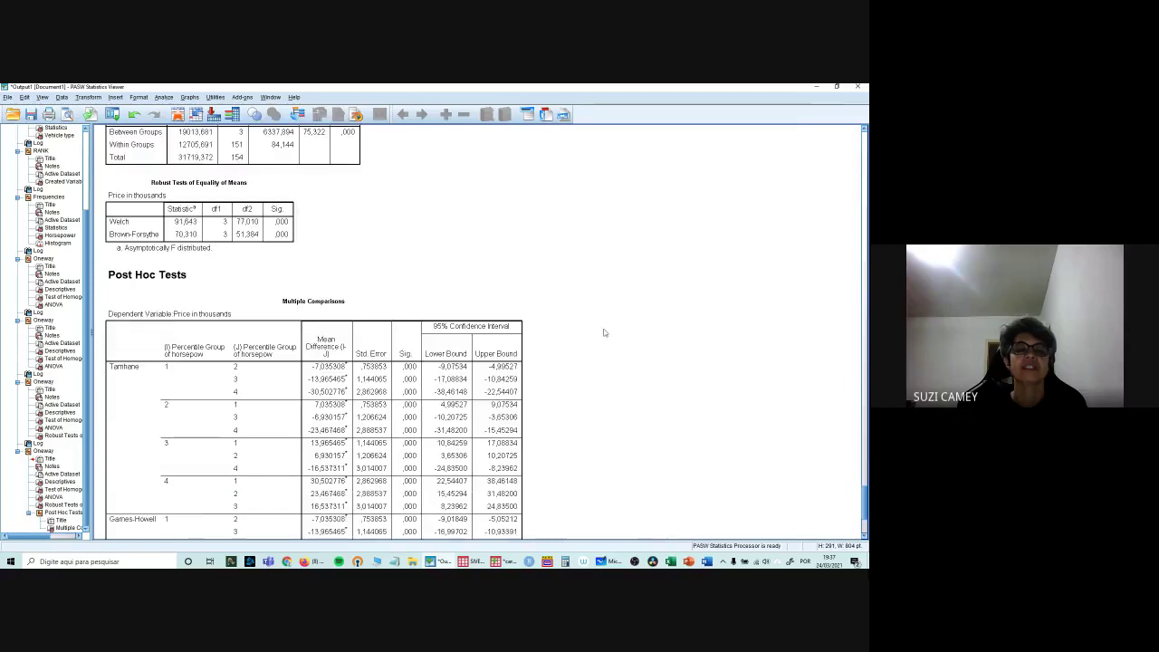
scroll(608, 334, "down", 4)
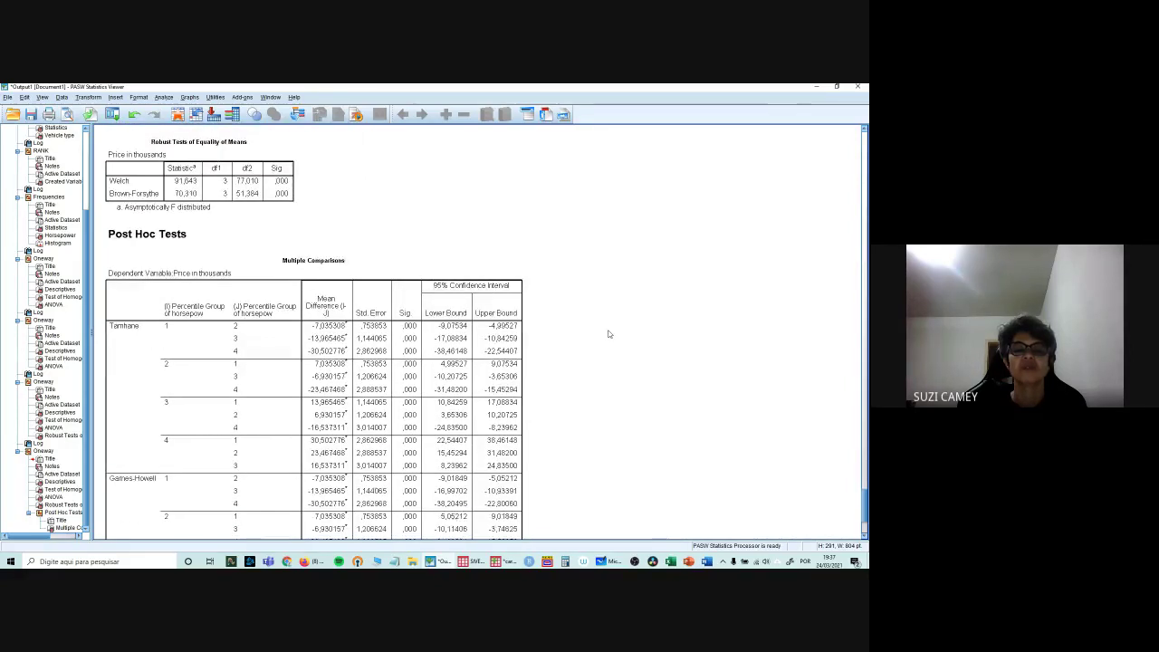
left_click(609, 334)
left_click(639, 397)
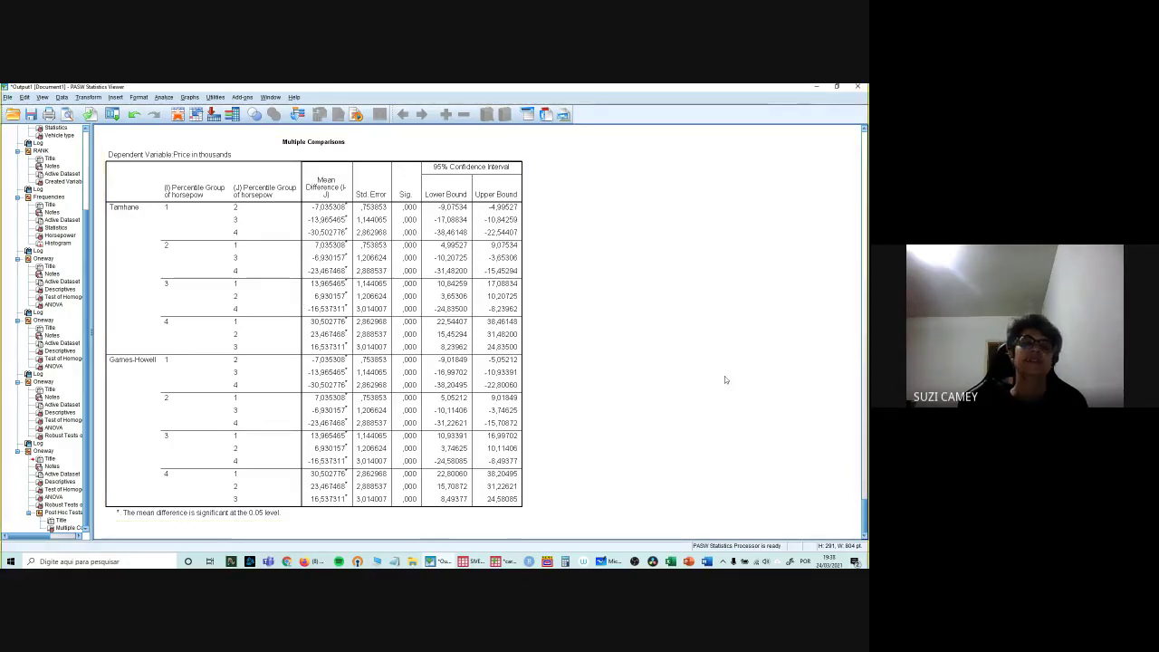
key("super+shift+s")
left_click_drag(100, 132, 537, 522)
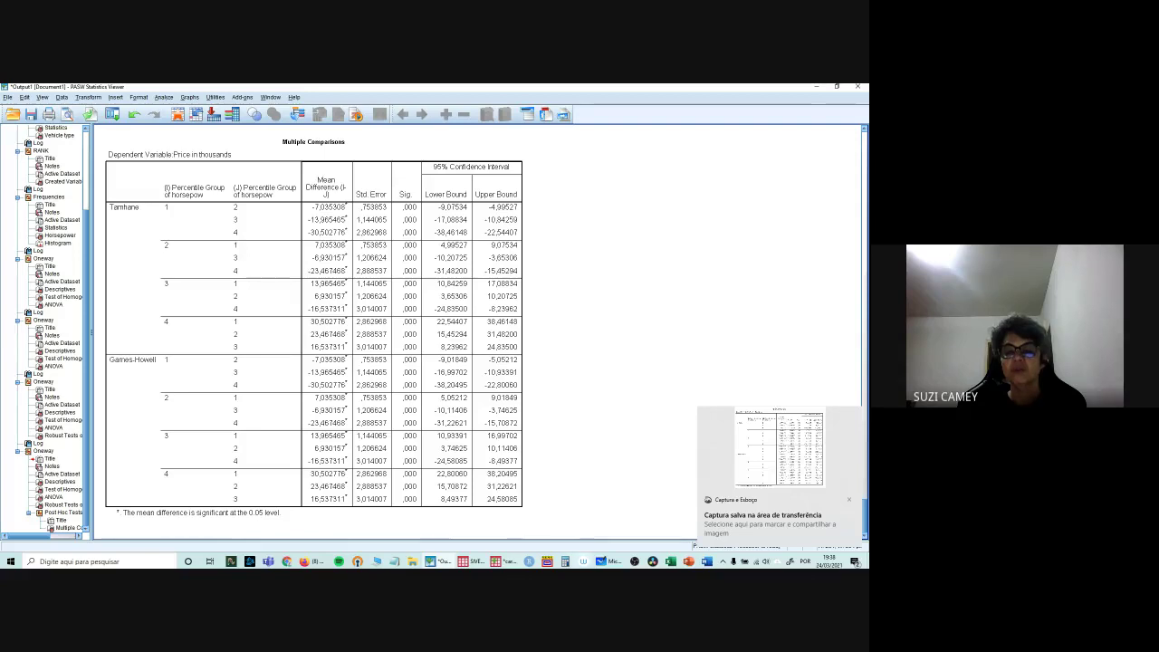
Step: Switch to Microsoft Whiteboard, paste the Multiple Comparisons snip, and enlarge and place it below the handwritten conclusion
key("alt+Tab")
left_click_drag(533, 486, 500, 240)
scroll(501, 240, "up", 1)
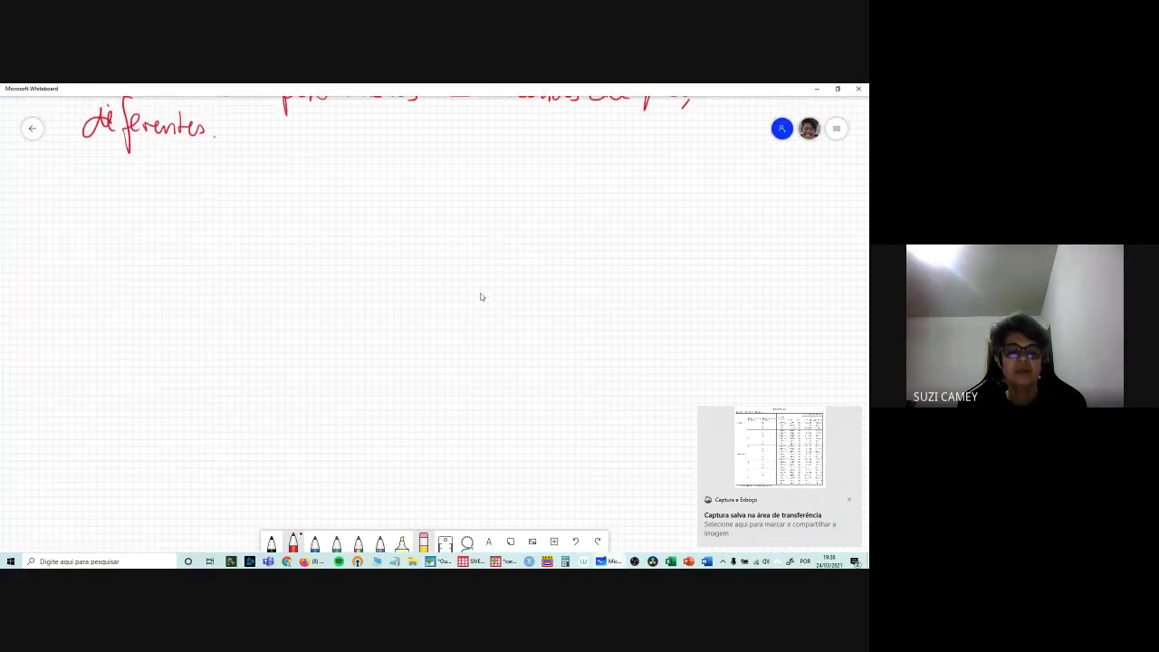
key("ctrl+v")
left_click(422, 355)
left_click_drag(421, 355, 149, 215)
key("ctrl+z")
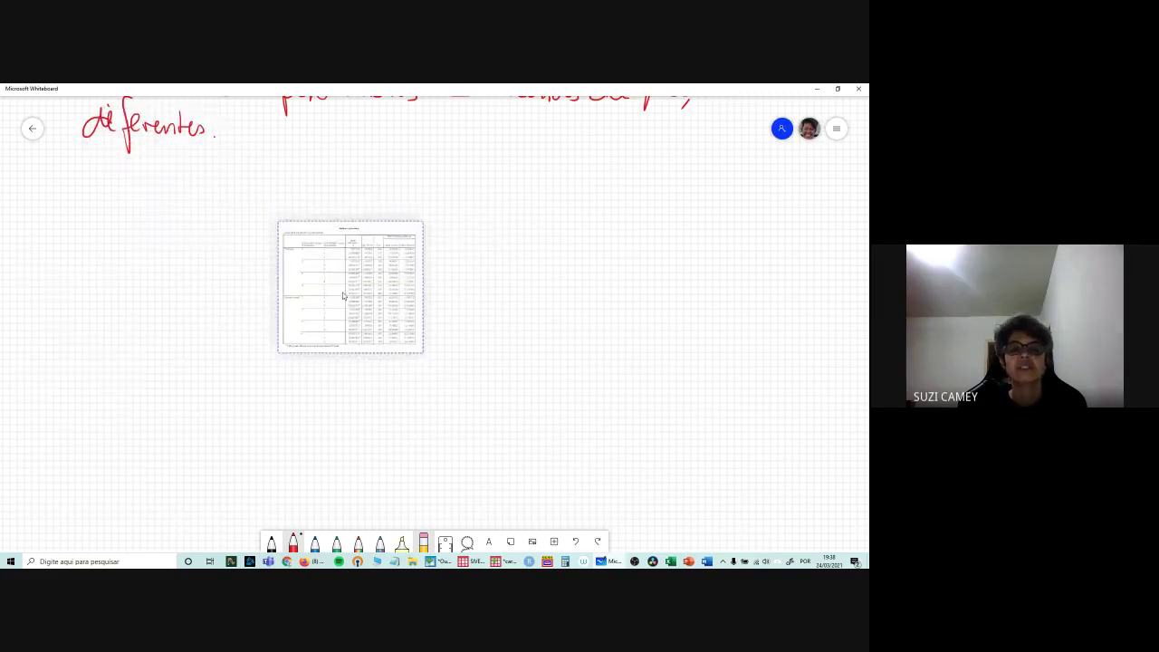
left_click_drag(426, 356, 611, 518)
left_click_drag(344, 243, 419, 244)
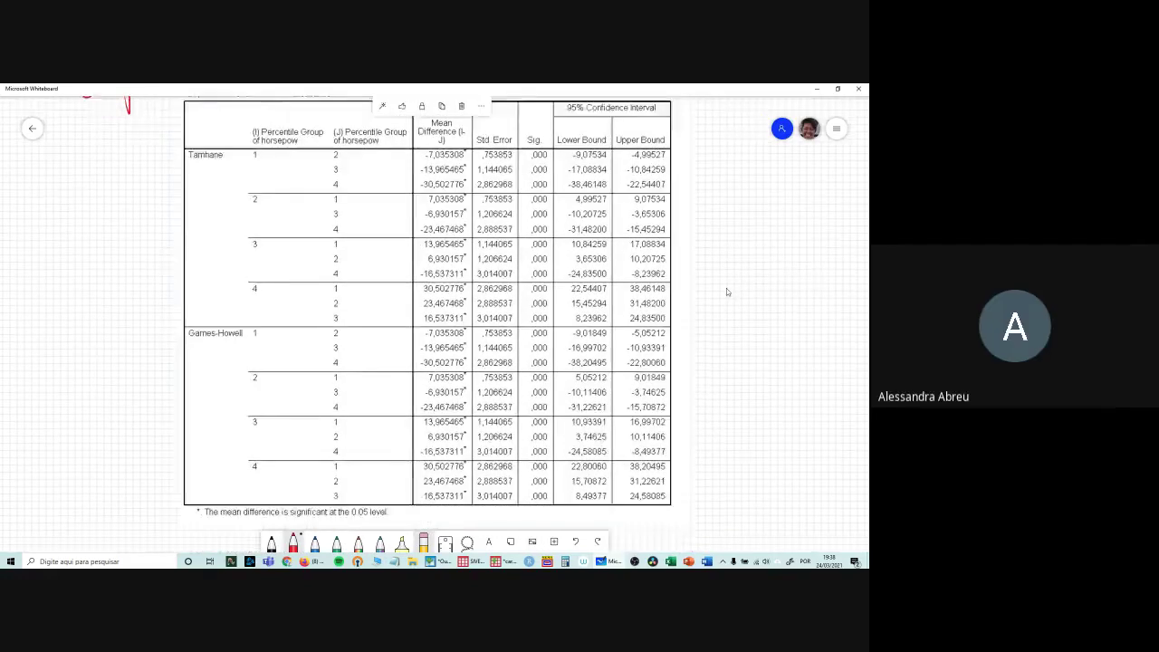
Step: Circle in red groups 1 and 2 and their Sig. value in the first comparison, plus the Tamhane and Games-Howell labels
scroll(738, 299, "up", 1)
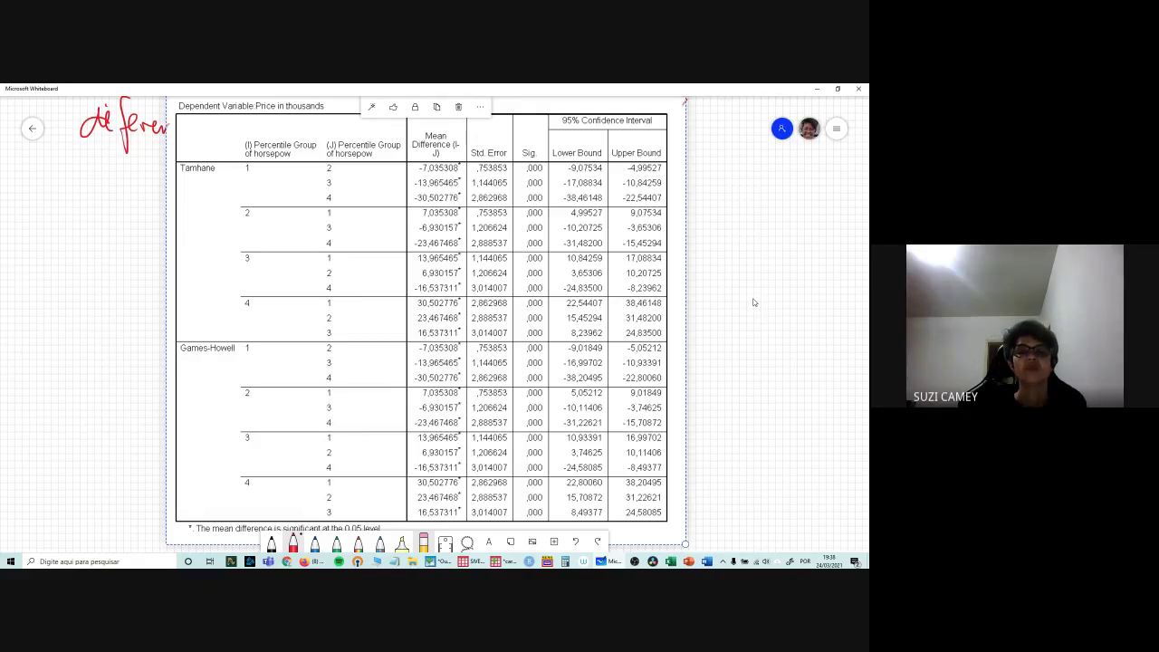
key("ctrl+minus")
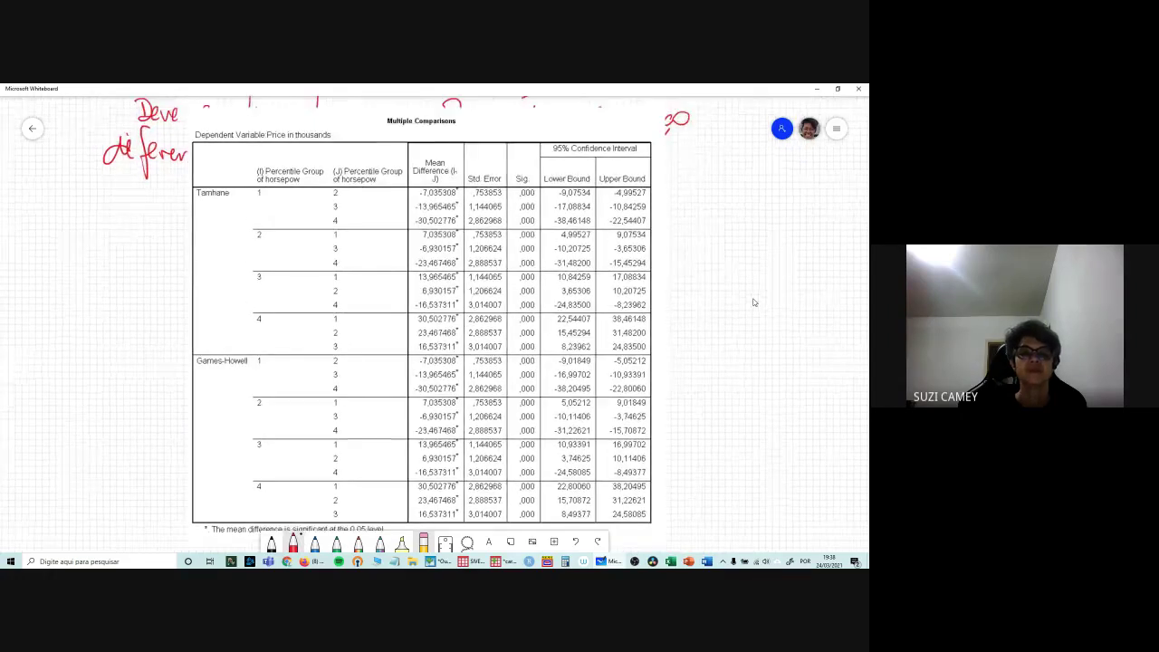
mouse_move(260, 185)
left_mouse_down()
mouse_move(250, 202)
mouse_move(263, 186)
left_mouse_up()
mouse_move(337, 182)
left_mouse_down()
mouse_move(322, 205)
mouse_move(341, 184)
left_mouse_up()
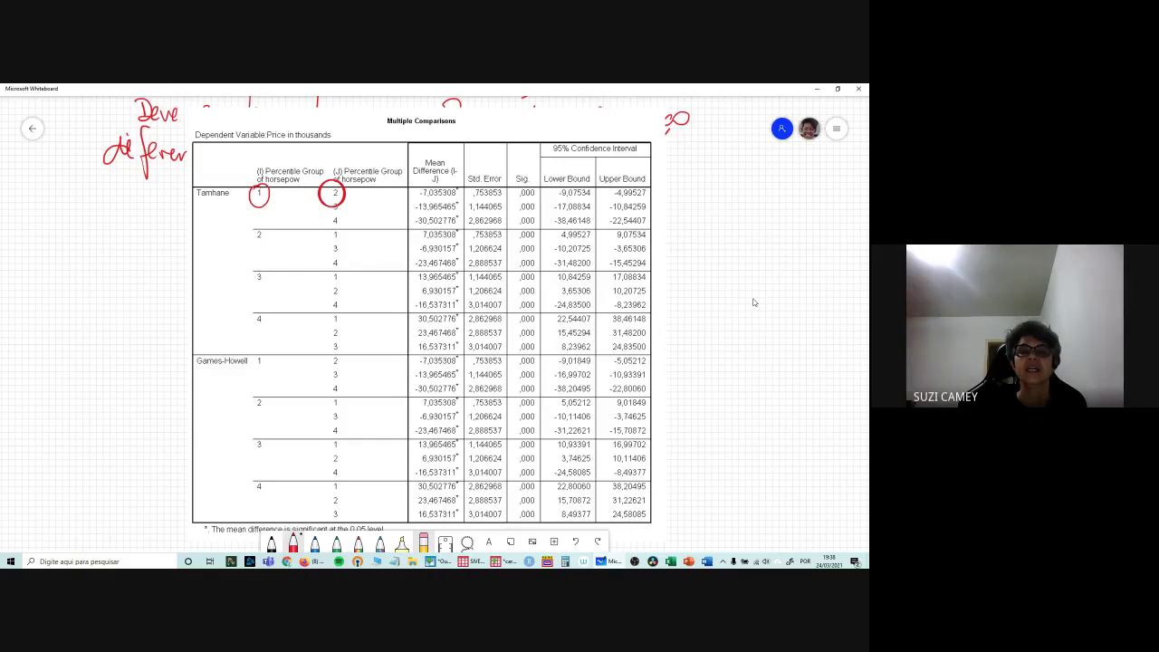
mouse_move(537, 180)
left_mouse_down()
mouse_move(511, 183)
mouse_move(529, 202)
mouse_move(541, 183)
left_mouse_up()
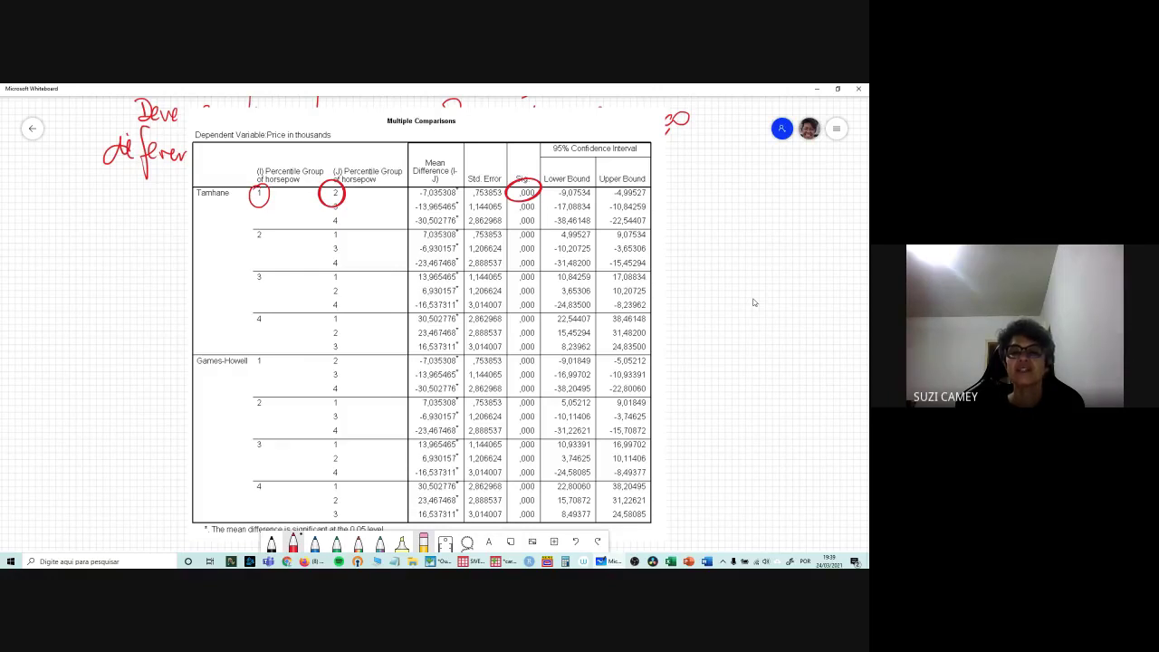
mouse_move(212, 172)
left_mouse_down()
mouse_move(192, 201)
mouse_move(227, 173)
left_mouse_up()
mouse_move(234, 335)
left_mouse_down()
mouse_move(254, 369)
mouse_move(228, 342)
left_mouse_up()
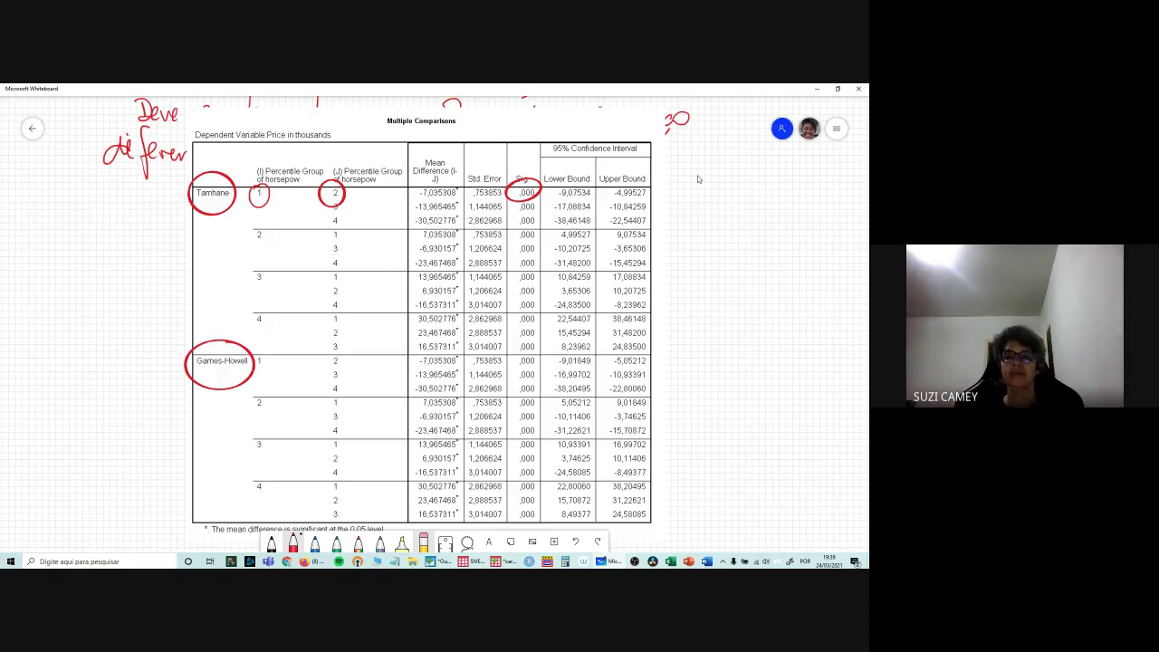
scroll(699, 179, "up", 5)
scroll(510, 251, "up", 4)
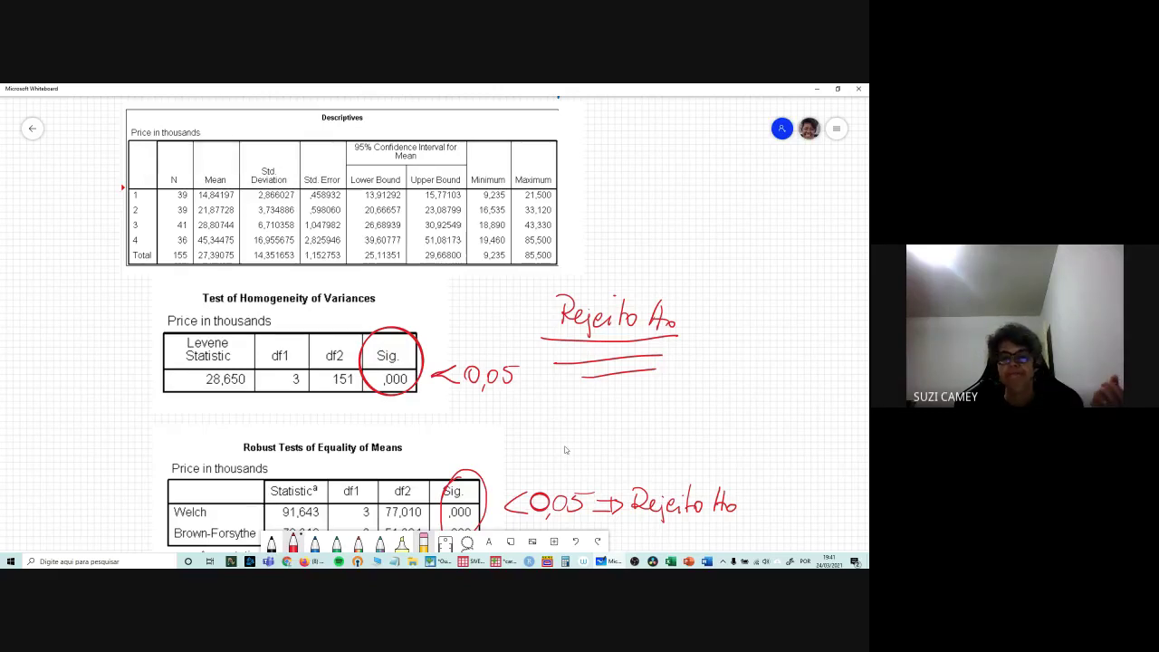
scroll(565, 449, "down", 5)
scroll(707, 267, "down", 5)
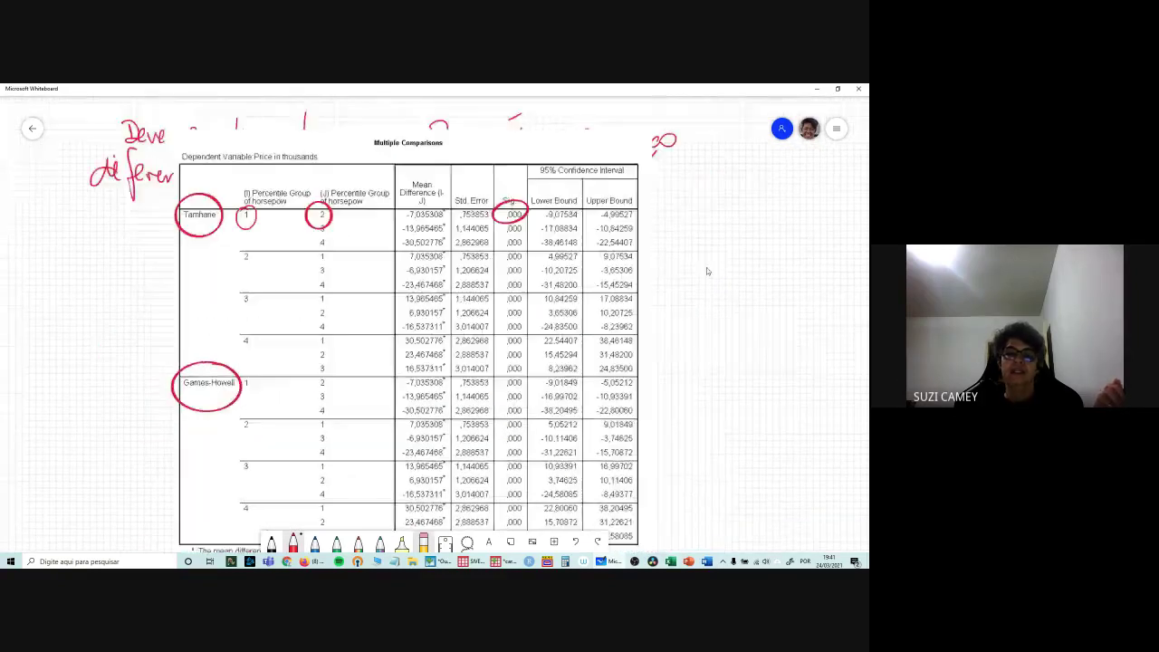
left_click_drag(681, 508, 674, 460)
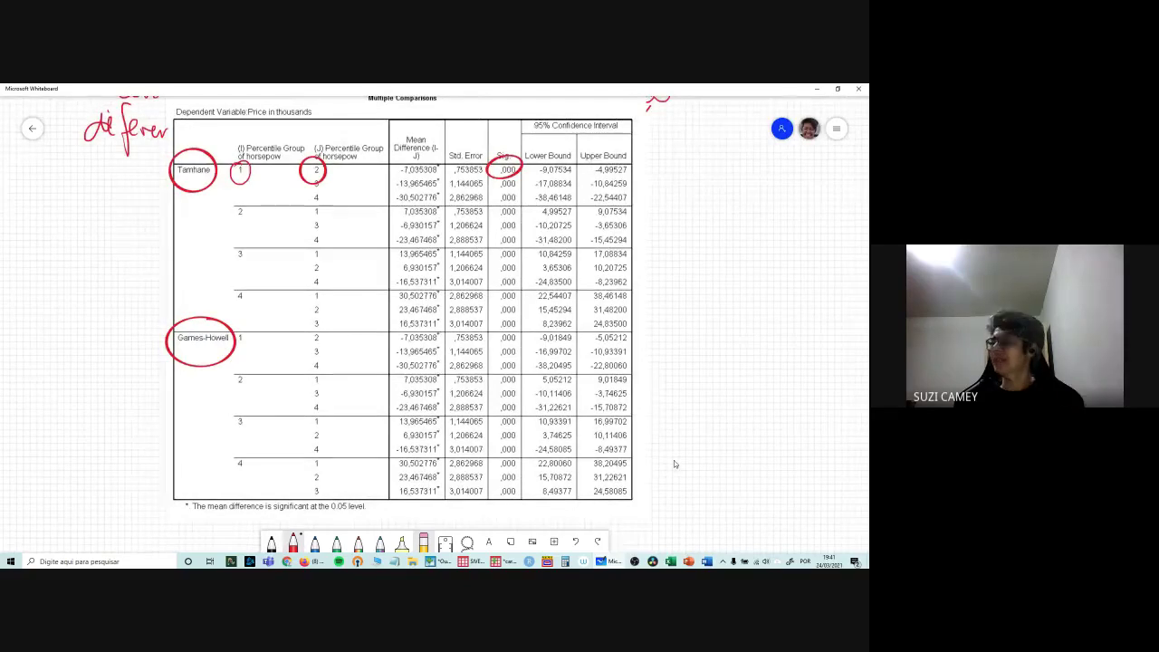